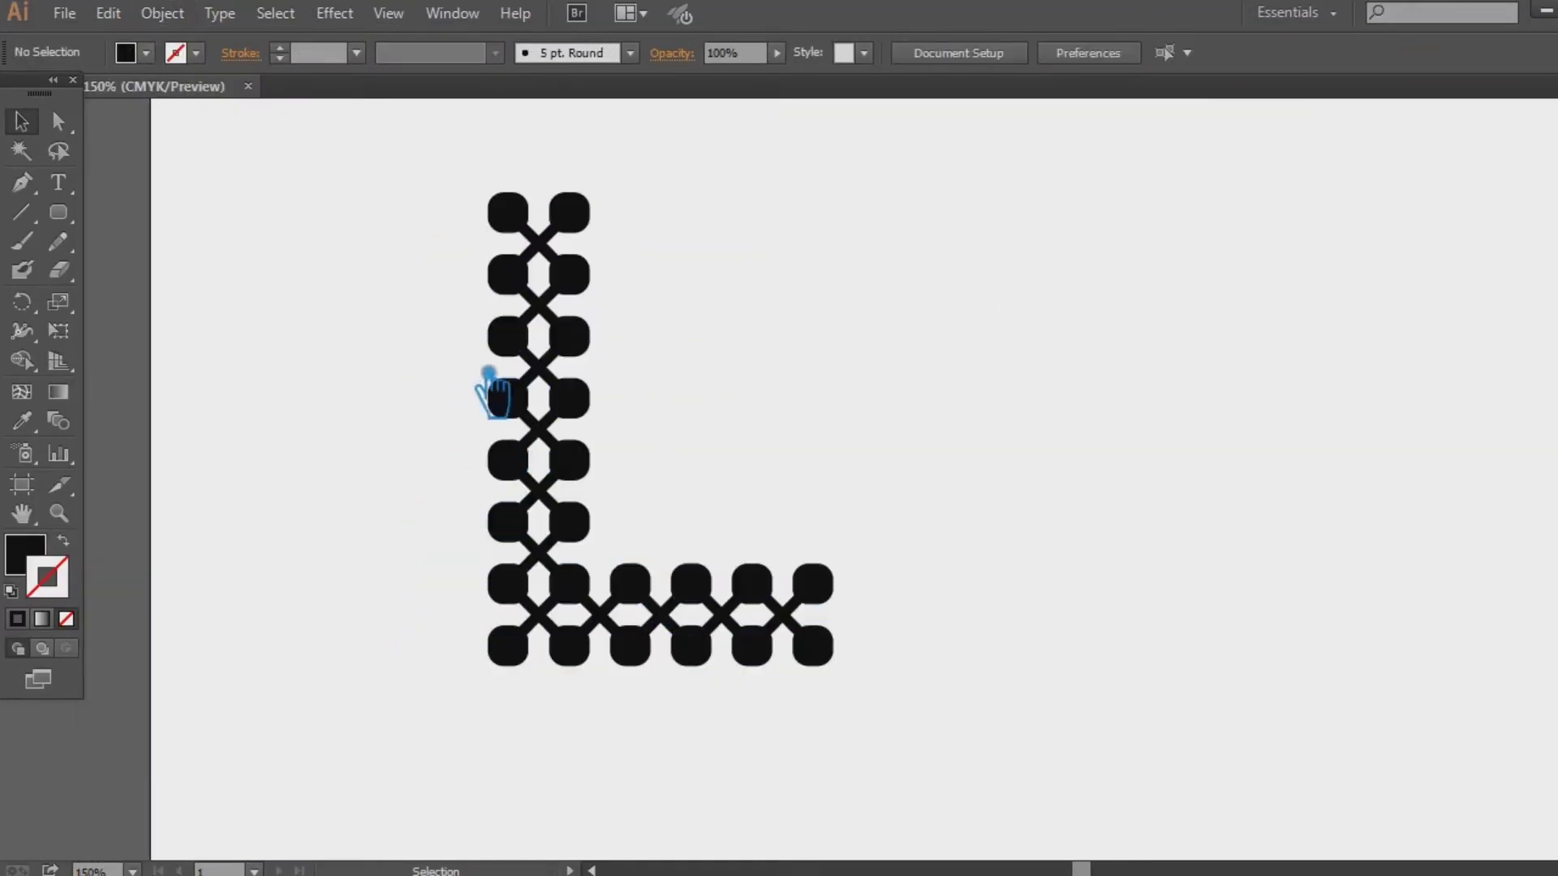
Step: Draw a rounded rectangle about 1.95 by 2.51 in over the dotted L and place it behind the letter
{"action": "left_click", "coordinate": [571, 373]}
{"action": "left_click", "coordinate": [186, 14]}
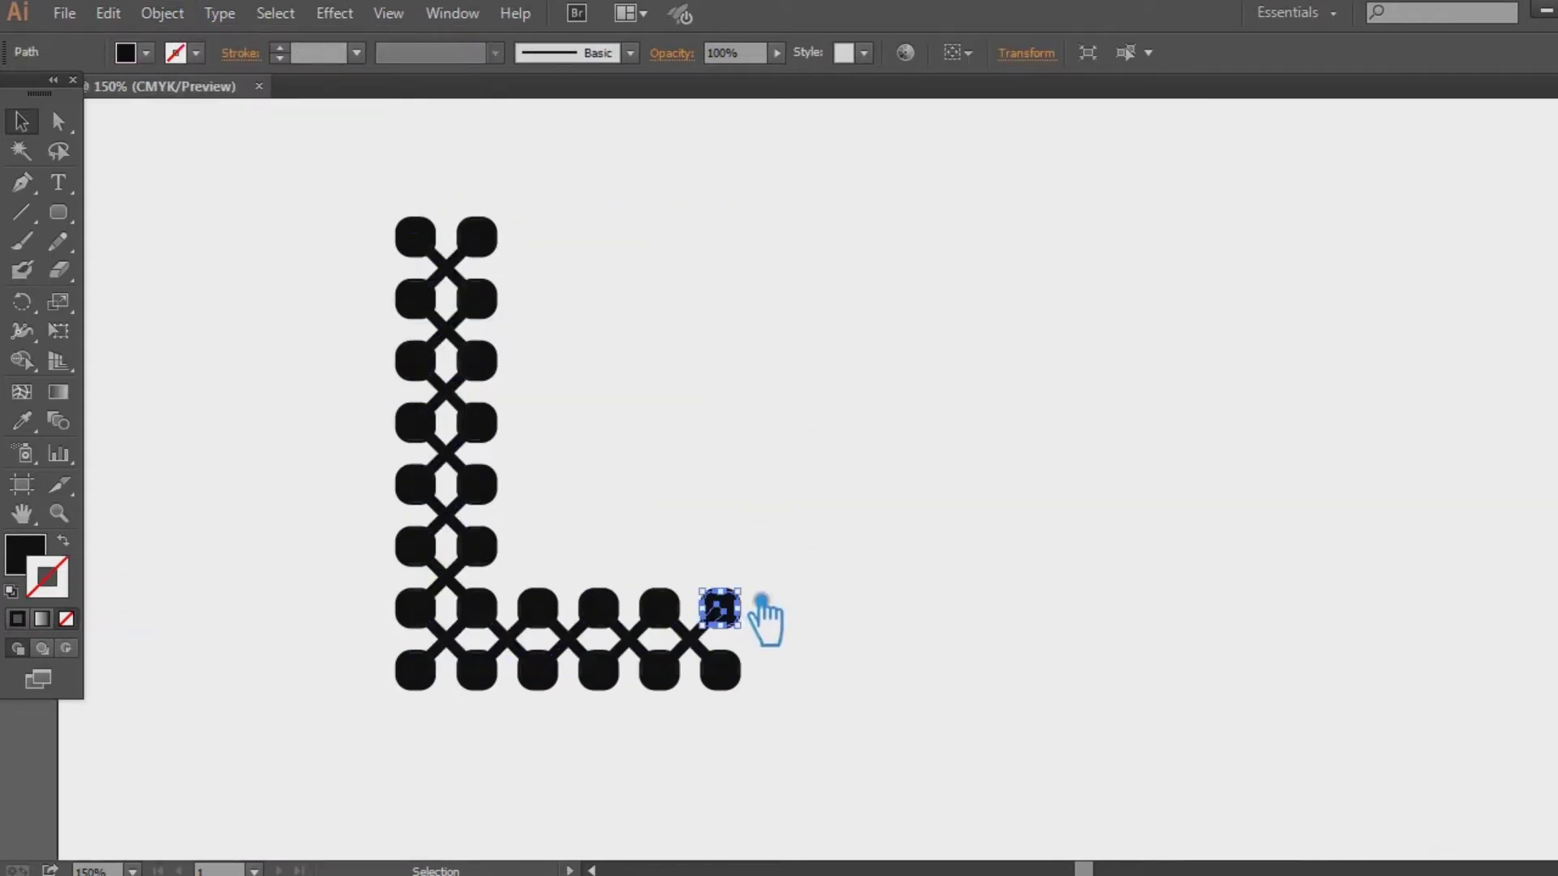
{"action": "left_click", "coordinate": [856, 647]}
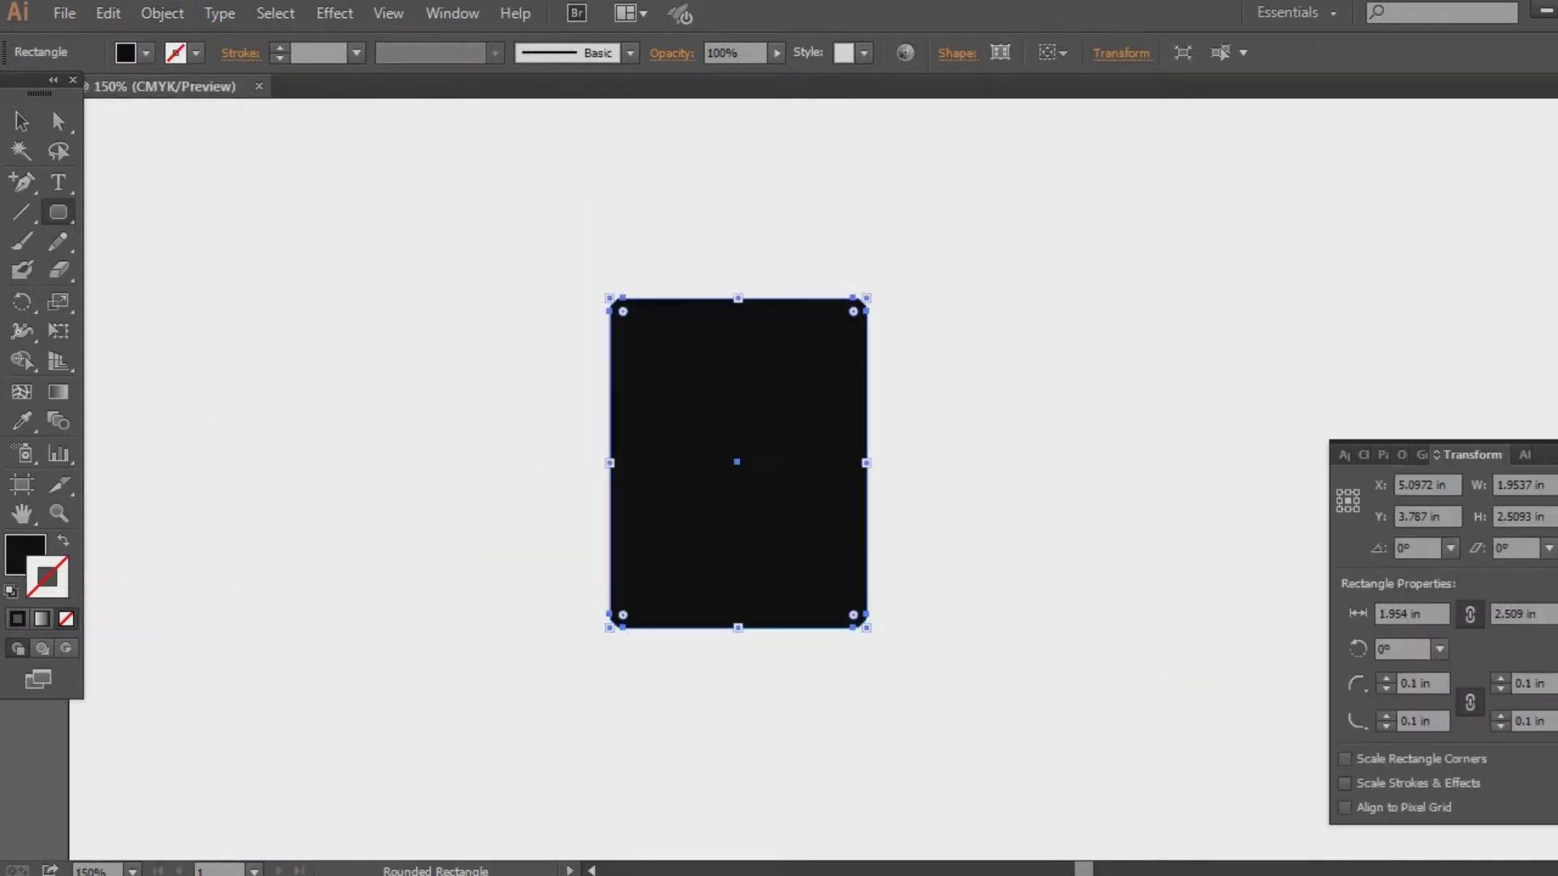
{"action": "key", "text": "ctrl+x"}
{"action": "key", "text": "ctrl+b"}
Step: Make the rectangle an outline with rounder corners, and duplicate the dotted L to the left of it
{"action": "mouse_move", "coordinate": [647, 322]}
{"action": "left_mouse_down"}
{"action": "mouse_move", "coordinate": [670, 341]}
{"action": "mouse_move", "coordinate": [658, 329]}
{"action": "left_mouse_up"}
{"action": "left_click", "coordinate": [540, 332]}
{"action": "left_click", "coordinate": [845, 442]}
{"action": "left_click", "coordinate": [64, 541]}
{"action": "left_click_drag", "start_coordinate": [755, 577], "coordinate": [325, 504], "text": "alt"}
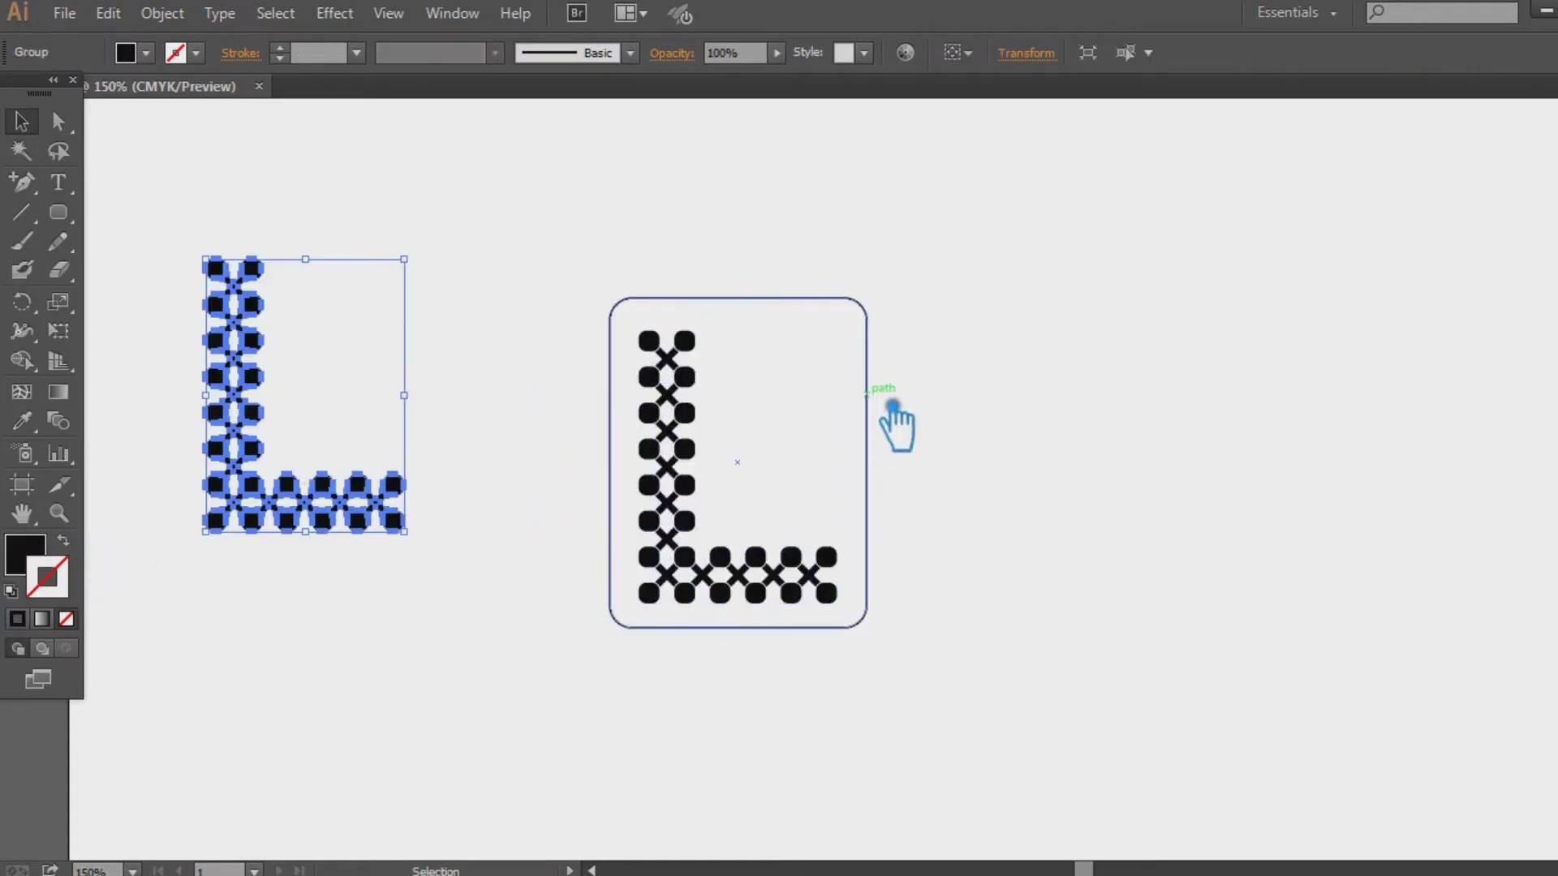
Step: Fill the rounded rectangle with solid grey instead of a stroke and send it behind the L
{"action": "left_click", "coordinate": [866, 398]}
{"action": "left_click", "coordinate": [63, 540]}
{"action": "double_click", "coordinate": [24, 555]}
{"action": "left_click", "coordinate": [944, 410]}
{"action": "left_click", "coordinate": [933, 369]}
{"action": "left_click", "coordinate": [1463, 188]}
{"action": "key", "text": "ctrl+shift+bracketleft"}
Step: Align the L and the grey rounded rectangle on their vertical centers
{"action": "left_click_drag", "start_coordinate": [994, 661], "coordinate": [563, 192]}
{"action": "left_click", "coordinate": [1136, 53]}
{"action": "left_click", "coordinate": [995, 604]}
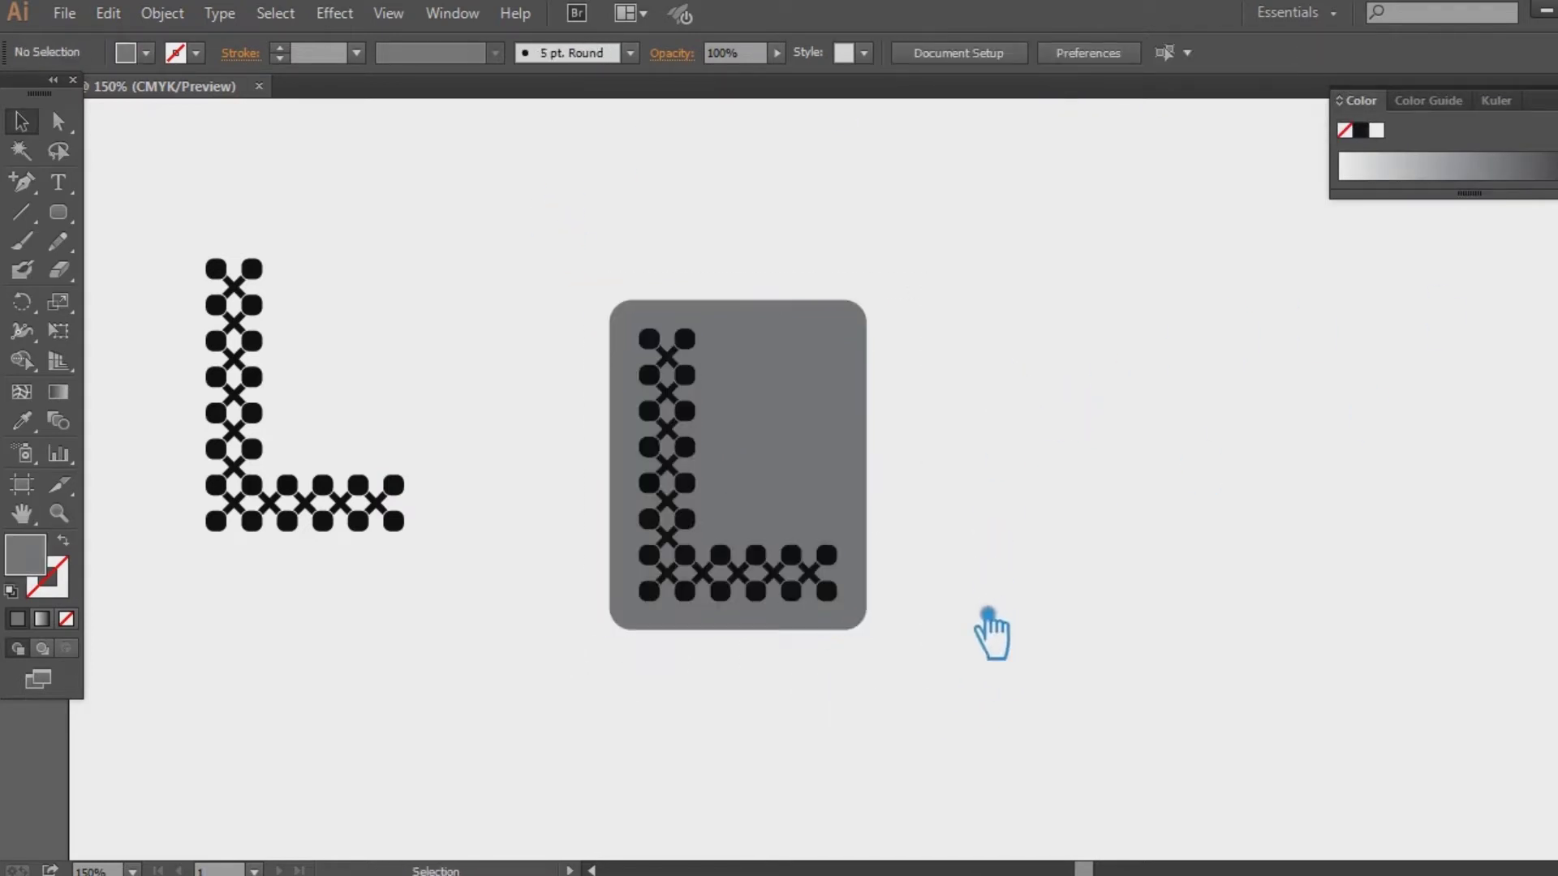
Step: Cut the L out of the grey rounded rectangle using the Pathfinder's Minus Front operation
{"action": "key", "text": "ctrl+plus"}
{"action": "scroll", "coordinate": [991, 633], "scroll_direction": "down", "scroll_amount": 2}
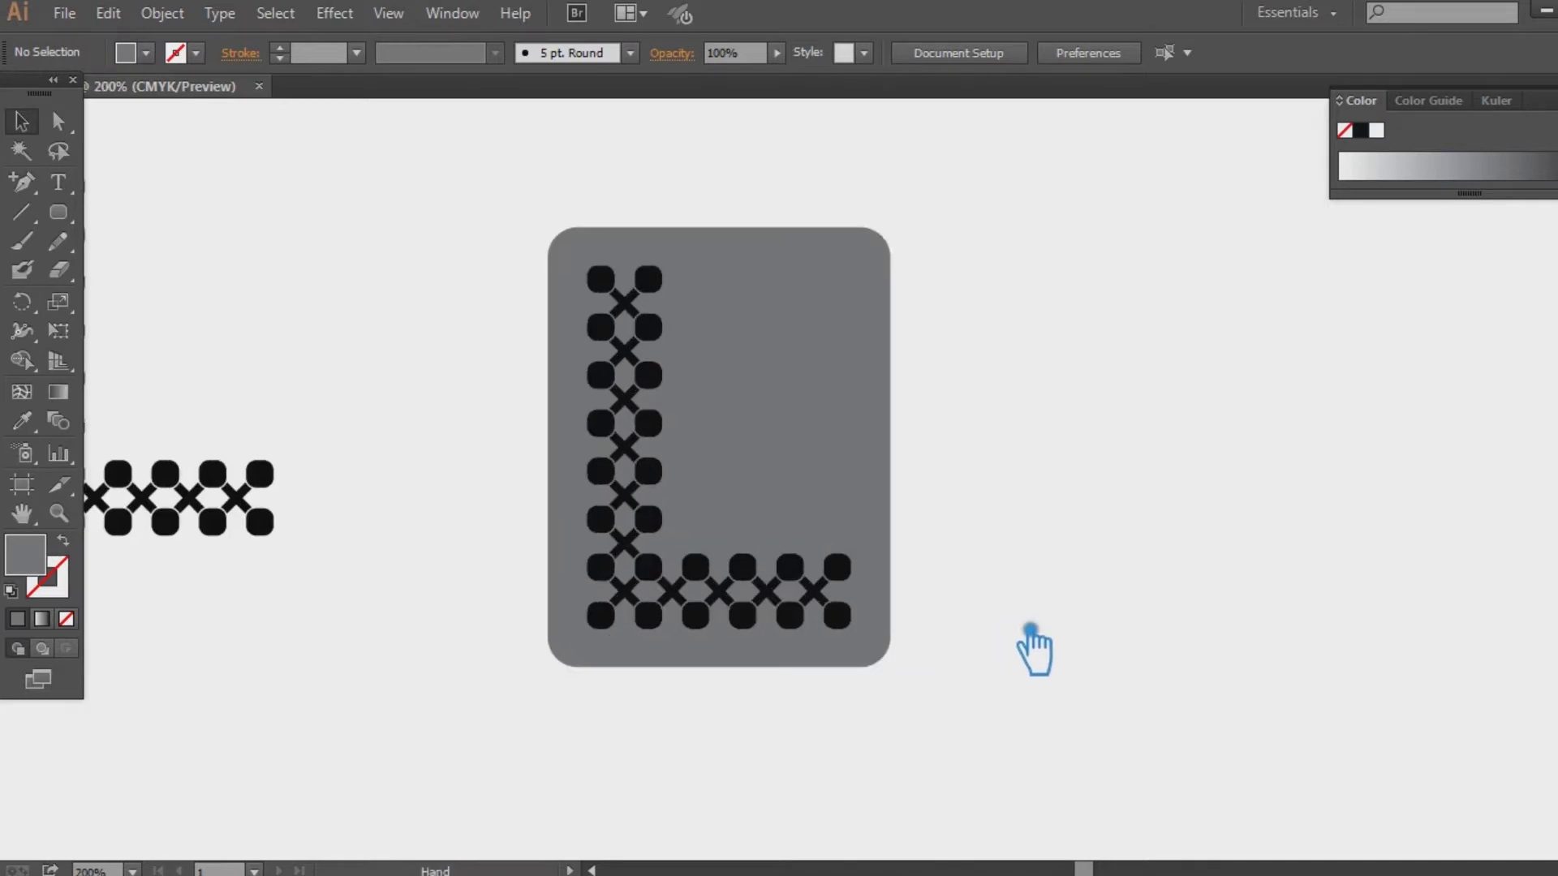
{"action": "left_click", "coordinate": [671, 326]}
{"action": "left_click", "coordinate": [744, 384], "text": "shift"}
{"action": "key", "text": "ctrl+shift+F9"}
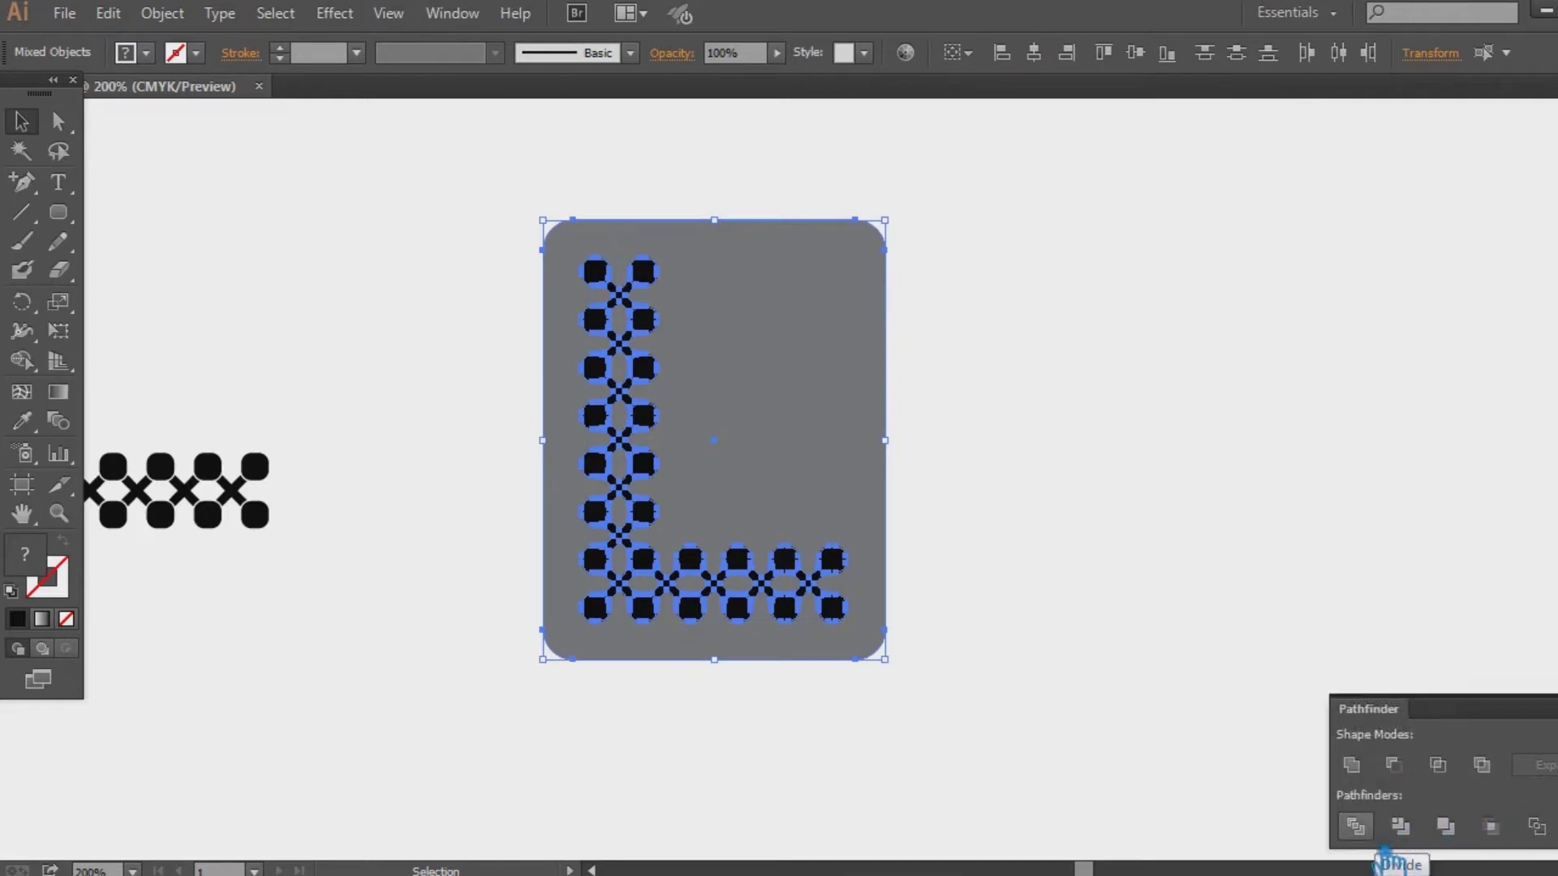
{"action": "left_click", "coordinate": [1396, 766]}
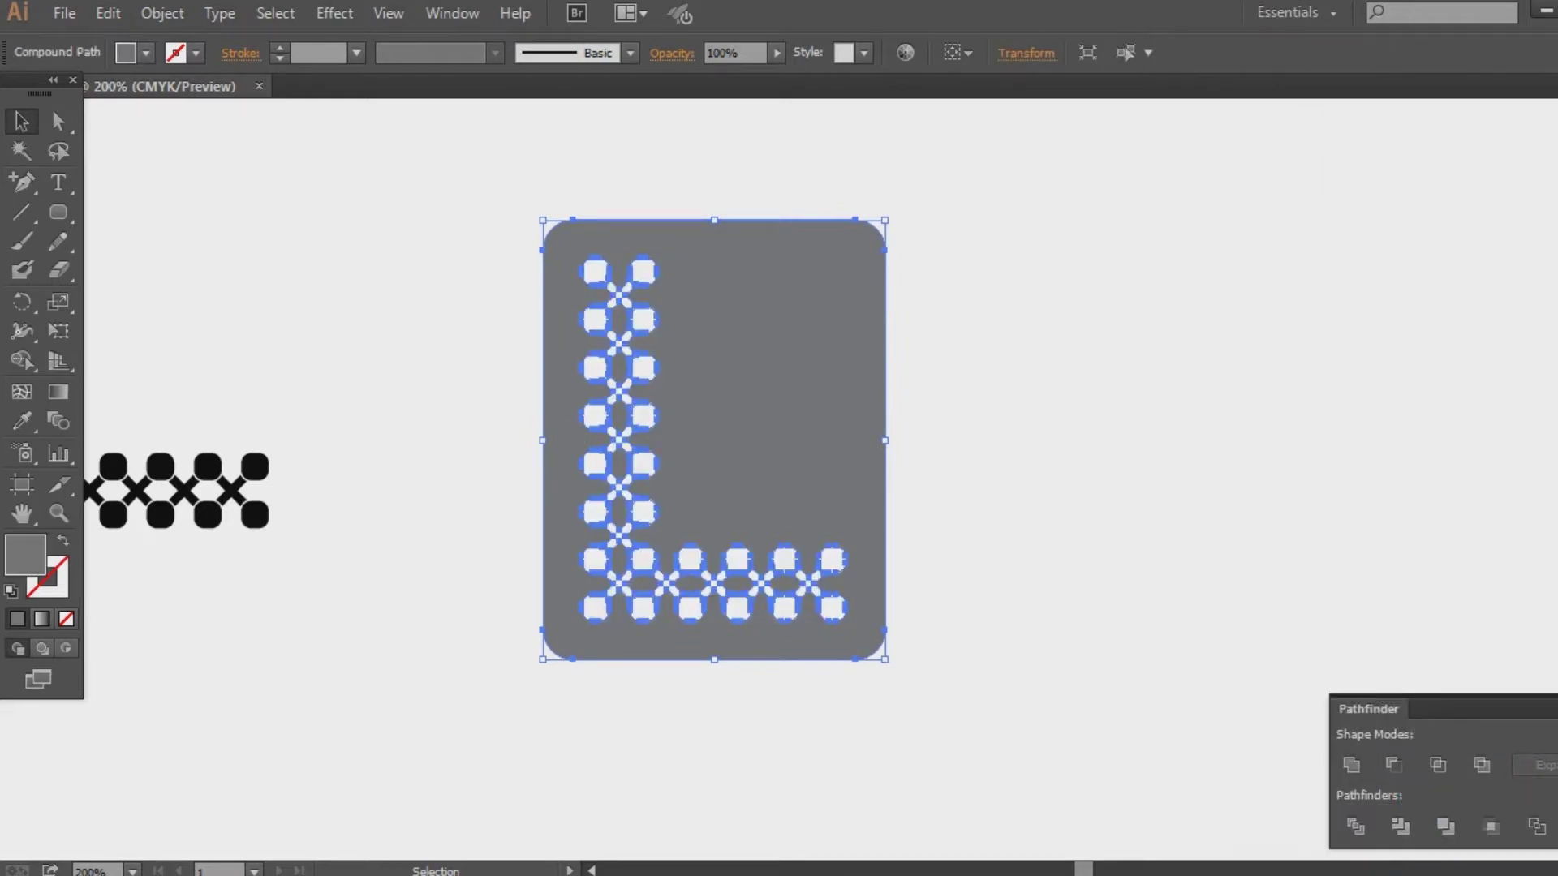
Step: Delete the spare copy of the L beside the grey rectangle
{"action": "left_click", "coordinate": [1373, 636]}
{"action": "left_click_drag", "start_coordinate": [447, 670], "coordinate": [1156, 378]}
{"action": "left_click_drag", "start_coordinate": [839, 228], "coordinate": [330, 795]}
{"action": "left_click", "coordinate": [846, 220]}
{"action": "key", "text": "Delete"}
Step: Draw a square-cornered black rectangle about 1.954 by 2.509 in over the grey shape and send it to the back
{"action": "left_click_drag", "start_coordinate": [1308, 429], "coordinate": [560, 684]}
{"action": "left_click", "coordinate": [58, 212]}
{"action": "left_click_drag", "start_coordinate": [497, 176], "coordinate": [802, 607]}
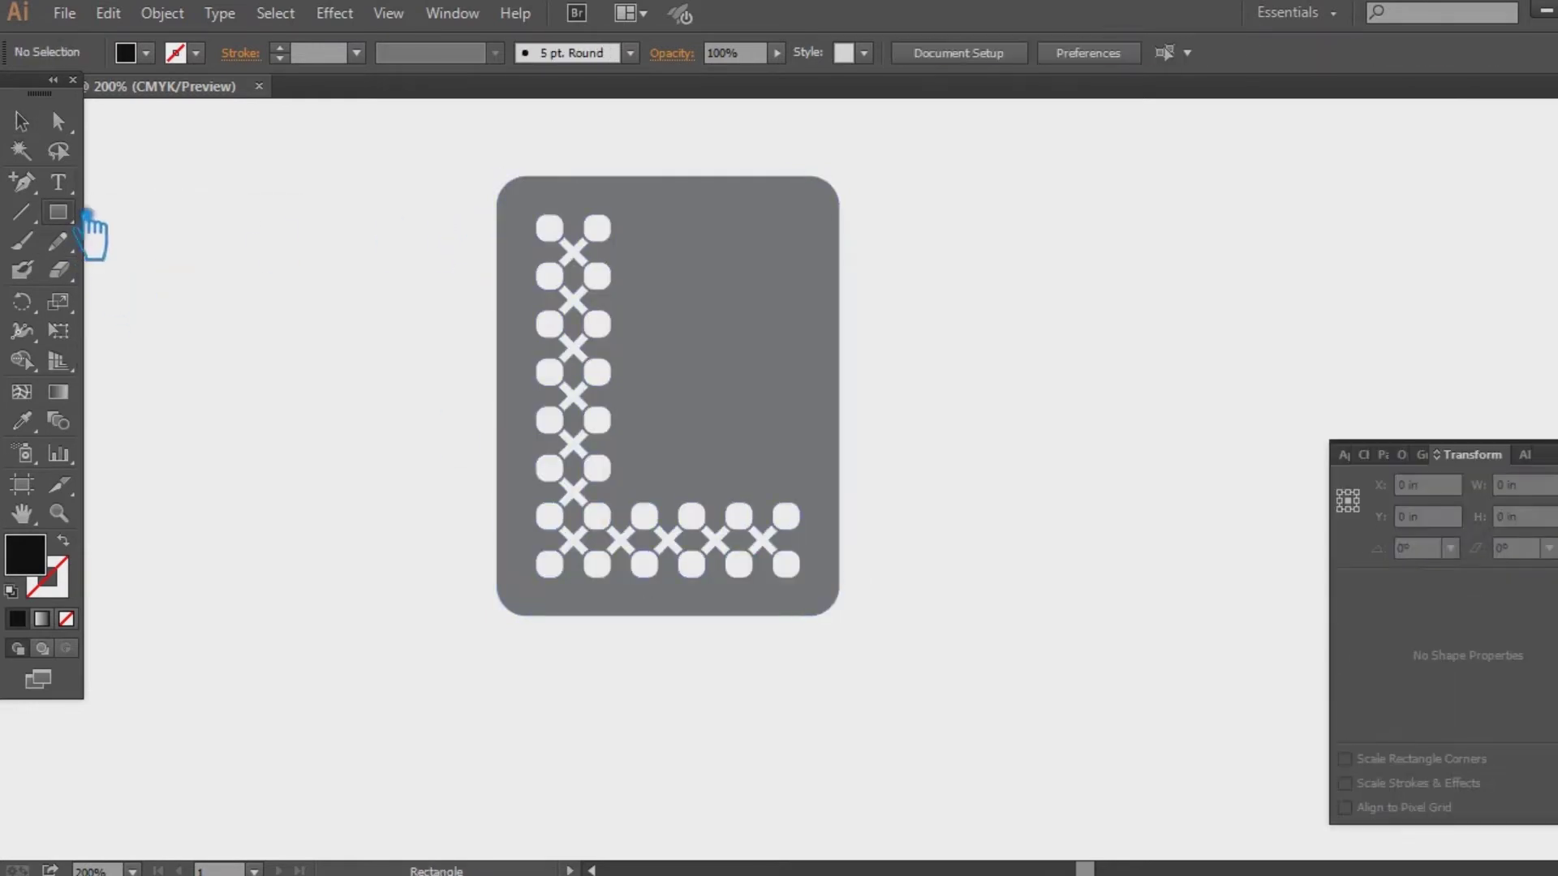
{"action": "left_click_drag", "start_coordinate": [57, 212], "coordinate": [224, 228]}
{"action": "left_click_drag", "start_coordinate": [498, 176], "coordinate": [856, 620]}
{"action": "key", "text": "v"}
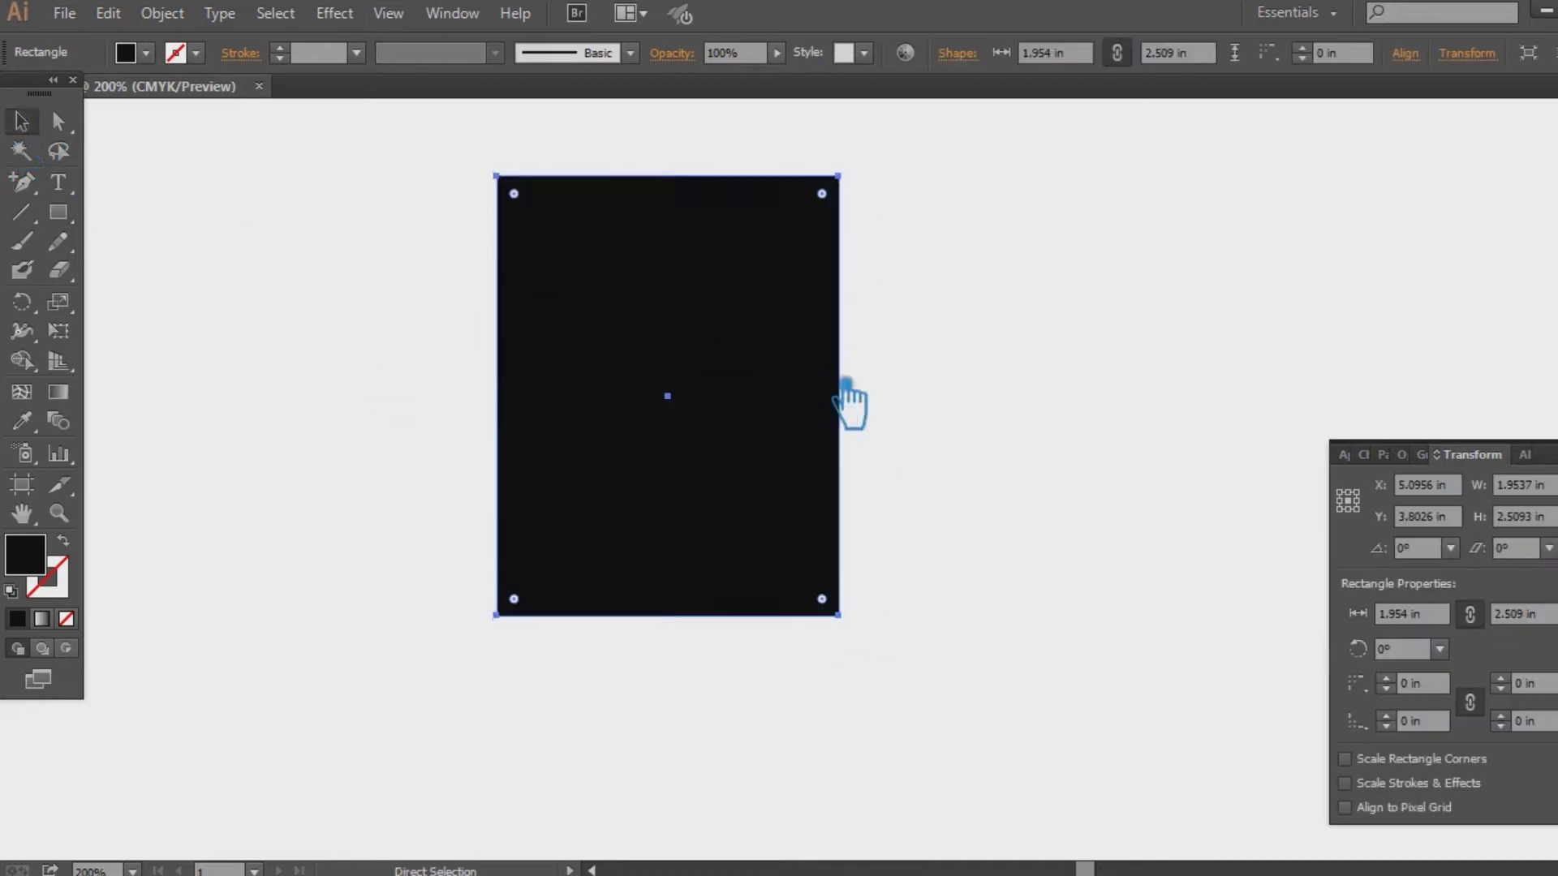
{"action": "key", "text": "ctrl+shift+bracketleft"}
Step: Divide the black rectangle and the grey cut-out shape with the Pathfinder and ungroup the pieces
{"action": "key", "text": "ctrl+a"}
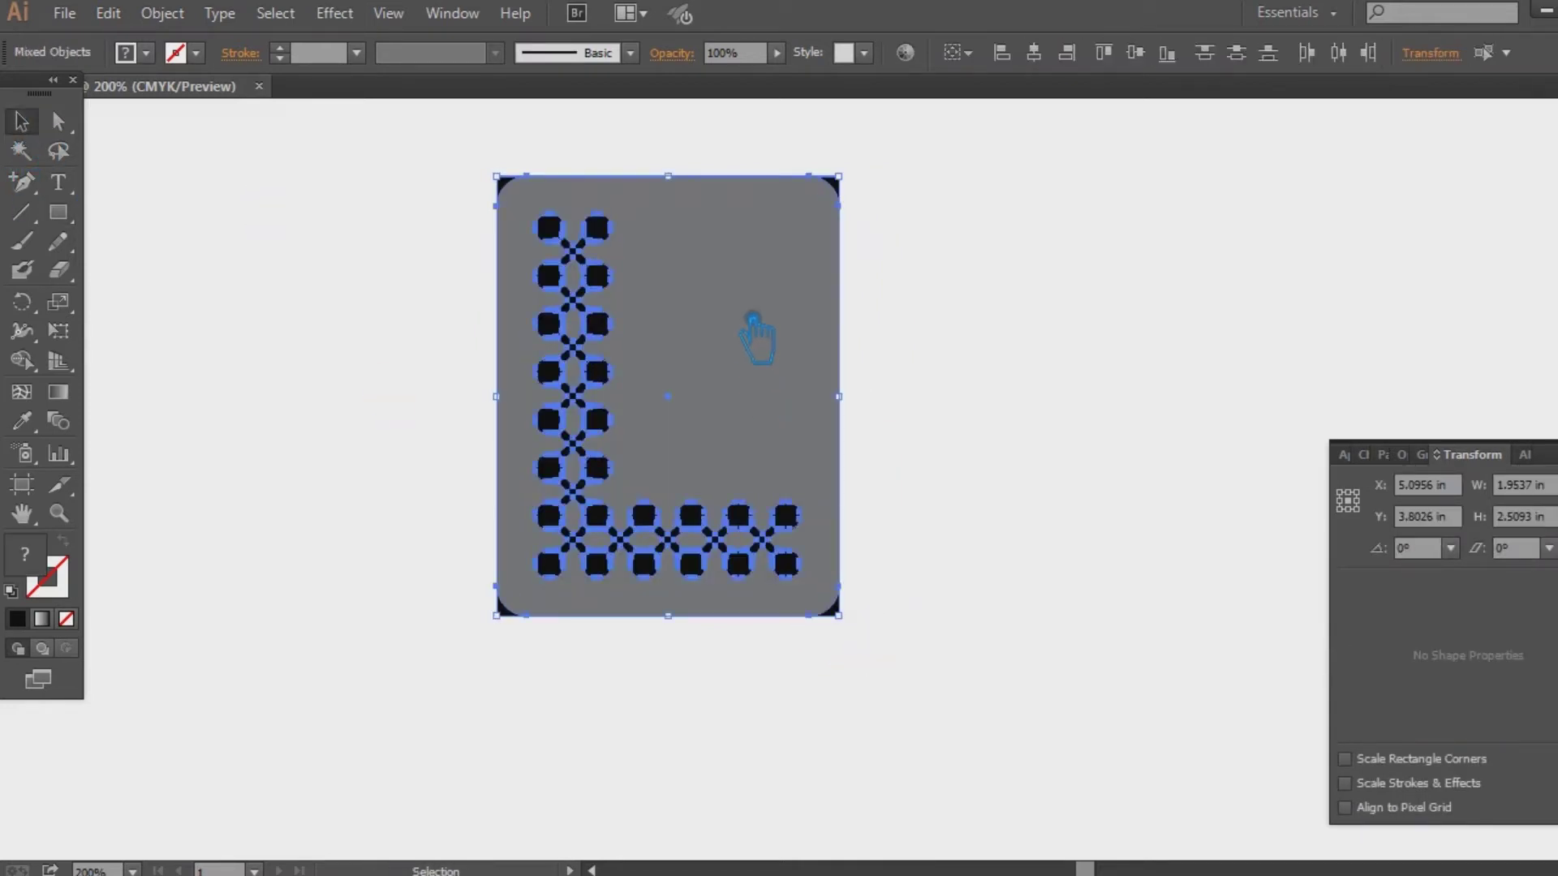
{"action": "key", "text": "ctrl+shift+F9"}
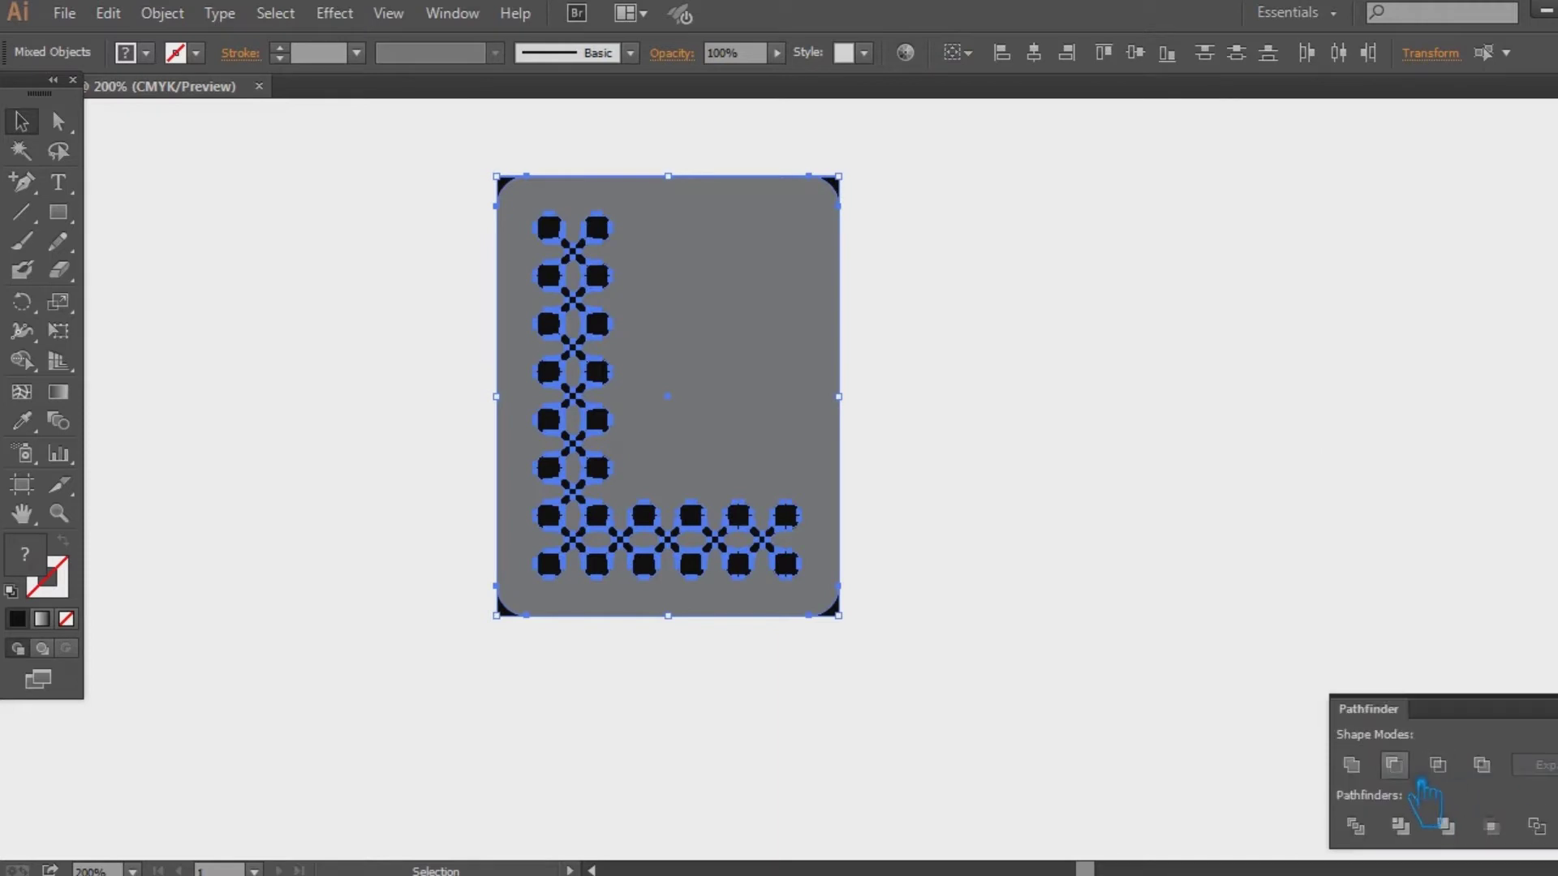
{"action": "left_click", "coordinate": [1356, 826]}
{"action": "left_click", "coordinate": [1080, 479]}
{"action": "right_click", "coordinate": [734, 302]}
{"action": "left_click", "coordinate": [813, 444]}
{"action": "left_click", "coordinate": [953, 422]}
Step: Release the compound path of the grey background shape
{"action": "left_click", "coordinate": [822, 322]}
{"action": "right_click", "coordinate": [810, 318]}
{"action": "left_click", "coordinate": [934, 280]}
{"action": "right_click", "coordinate": [737, 309]}
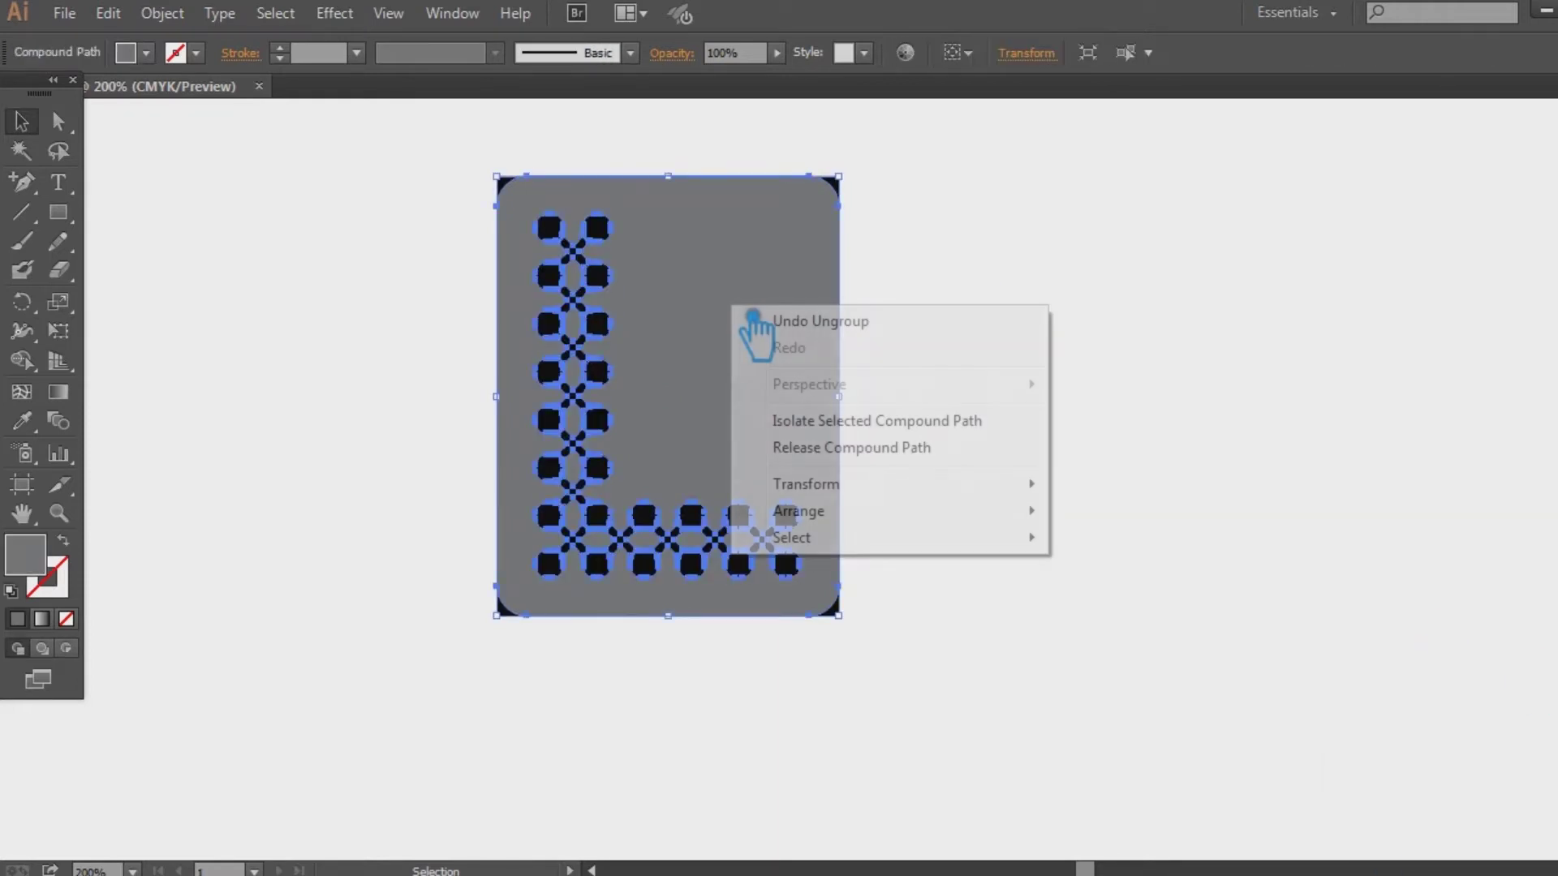
{"action": "left_click", "coordinate": [893, 447]}
{"action": "key", "text": "Delete"}
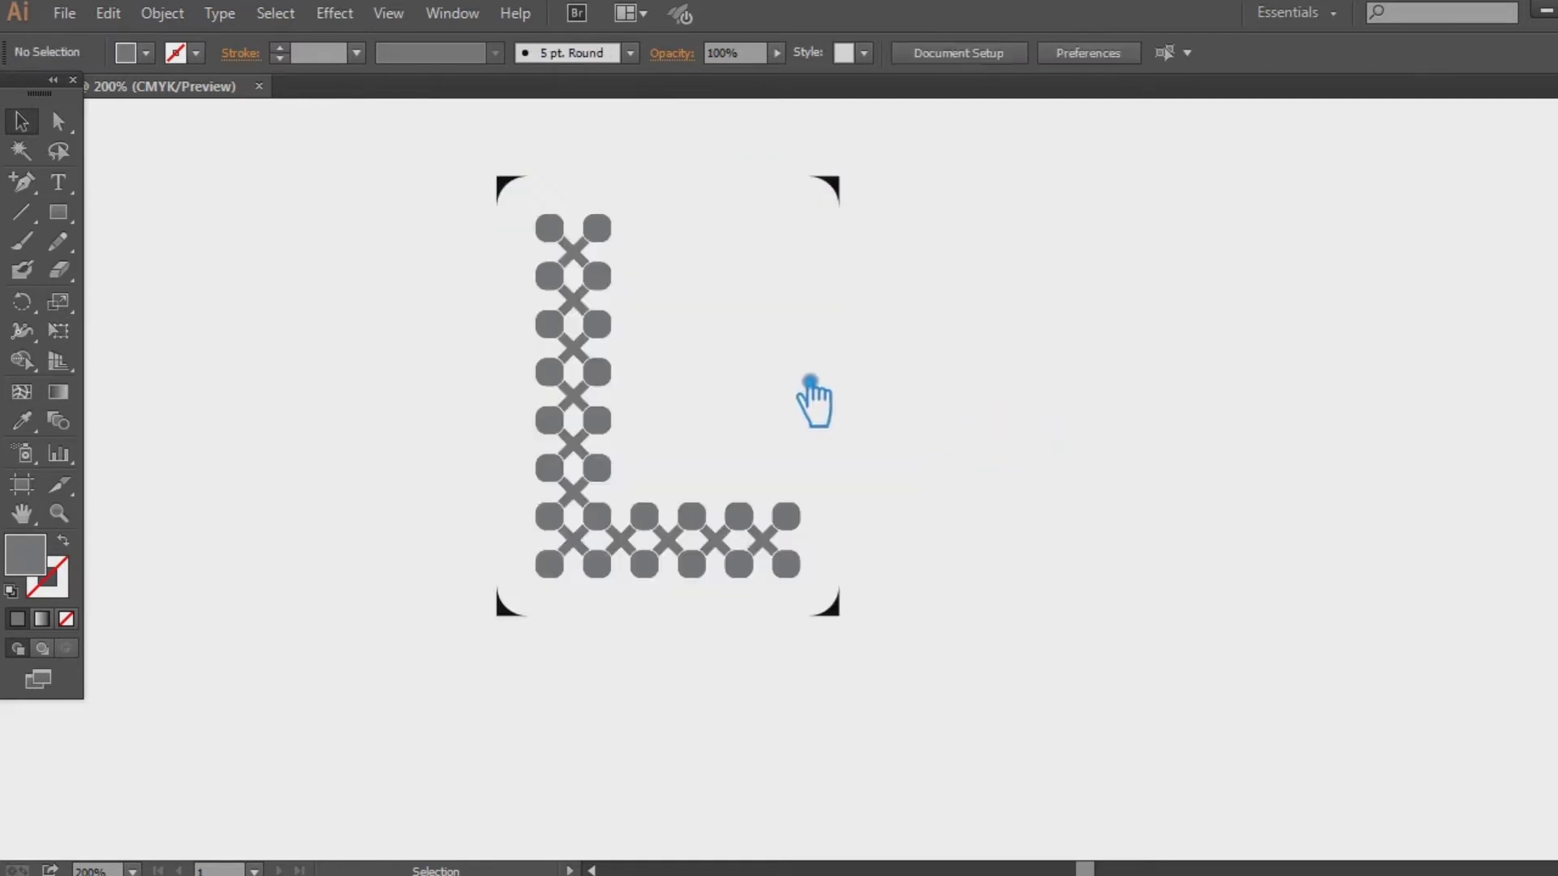
{"action": "key", "text": "ctrl+z"}
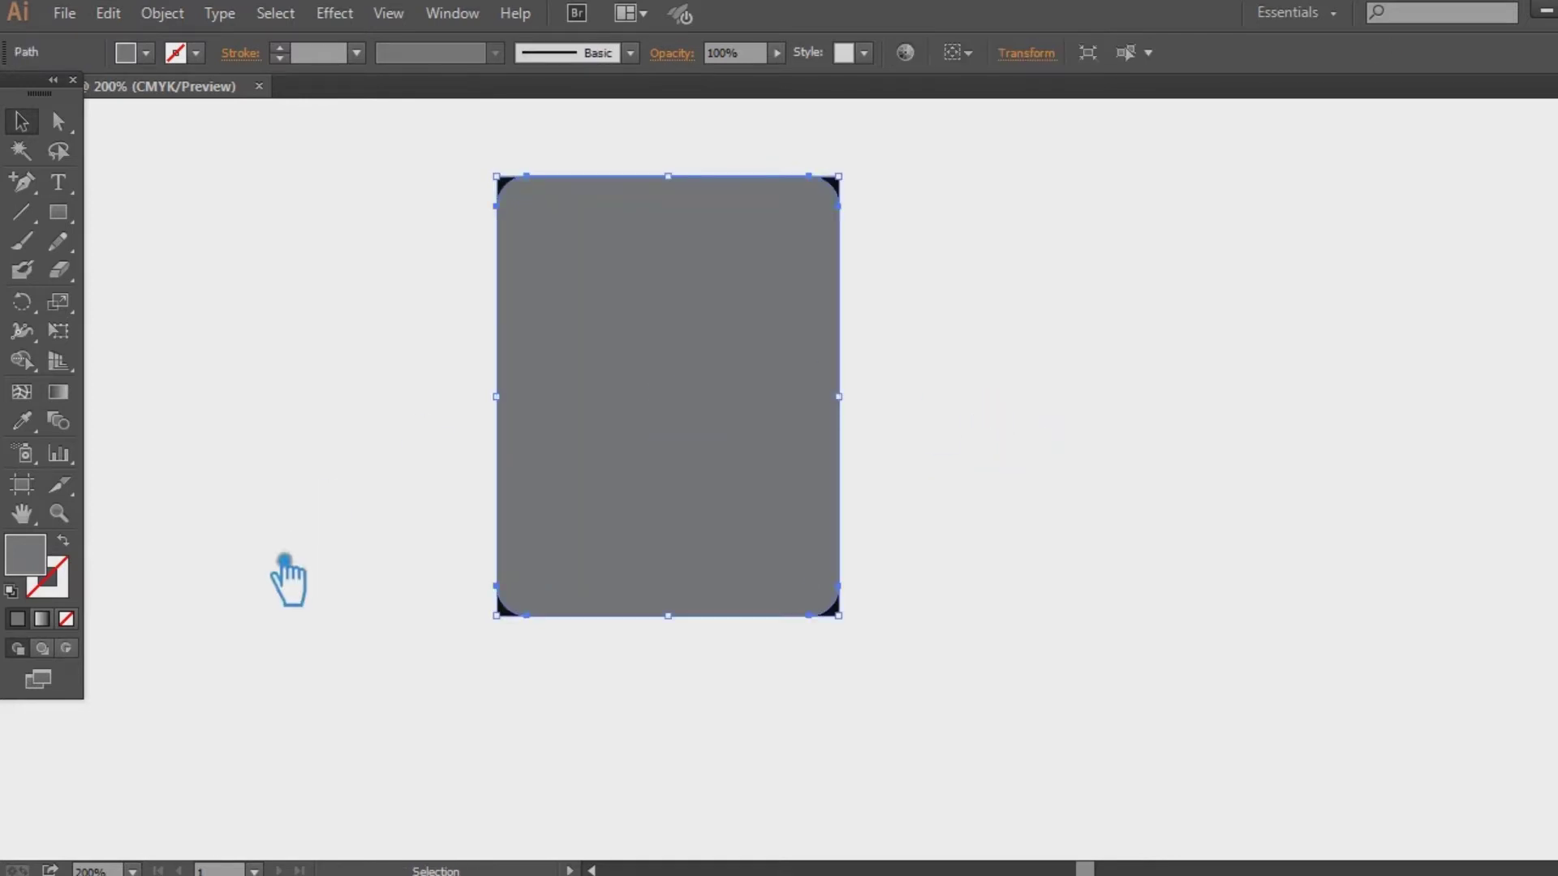
{"action": "left_click", "coordinate": [87, 554]}
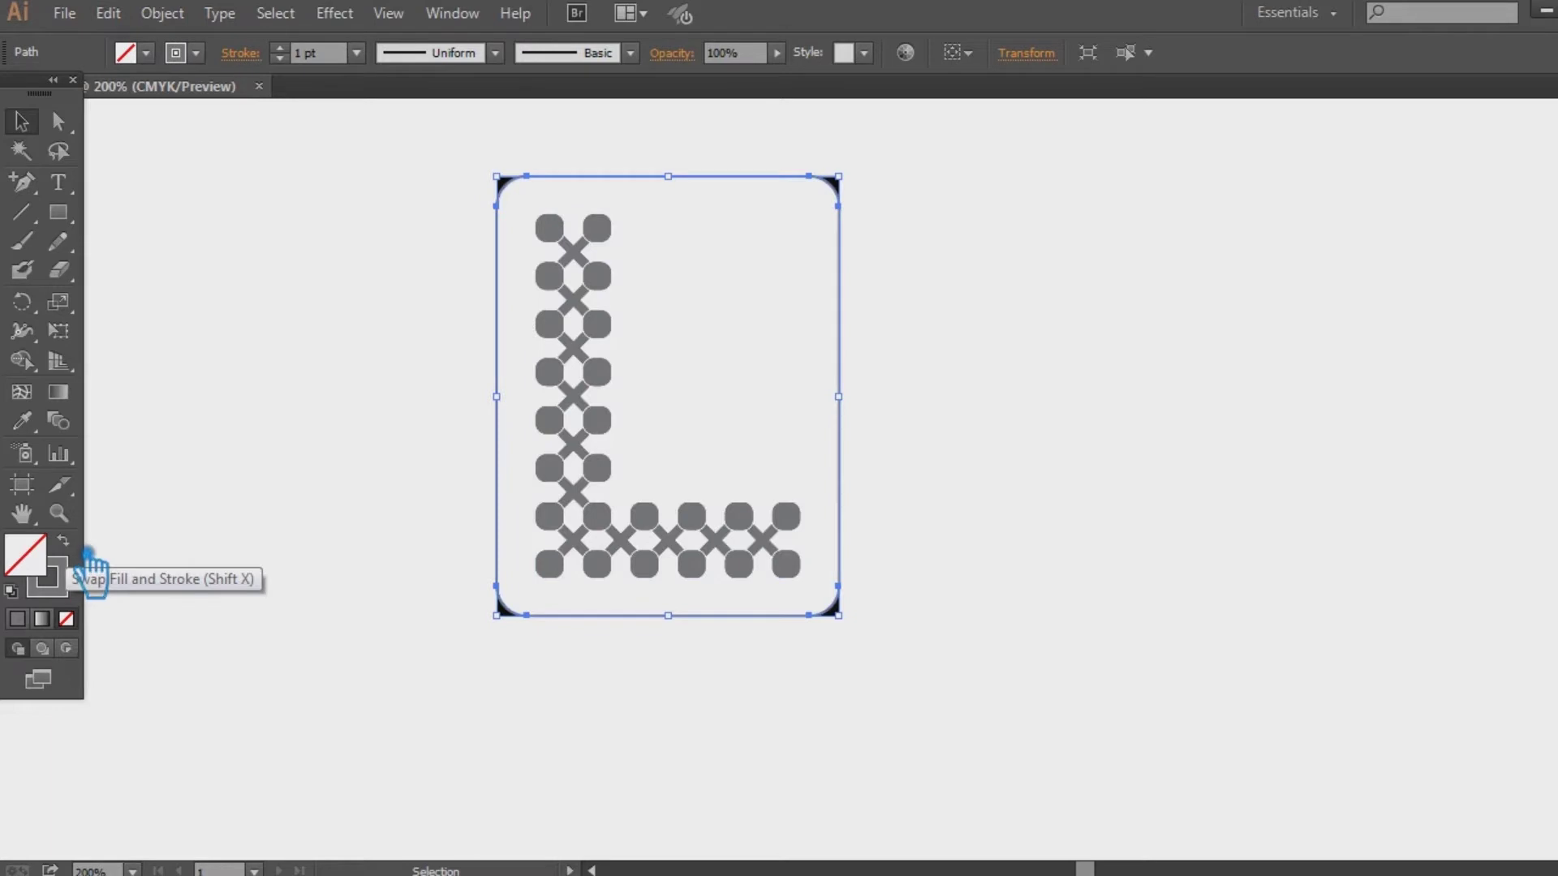
{"action": "left_click", "coordinate": [88, 548]}
{"action": "left_click", "coordinate": [818, 708]}
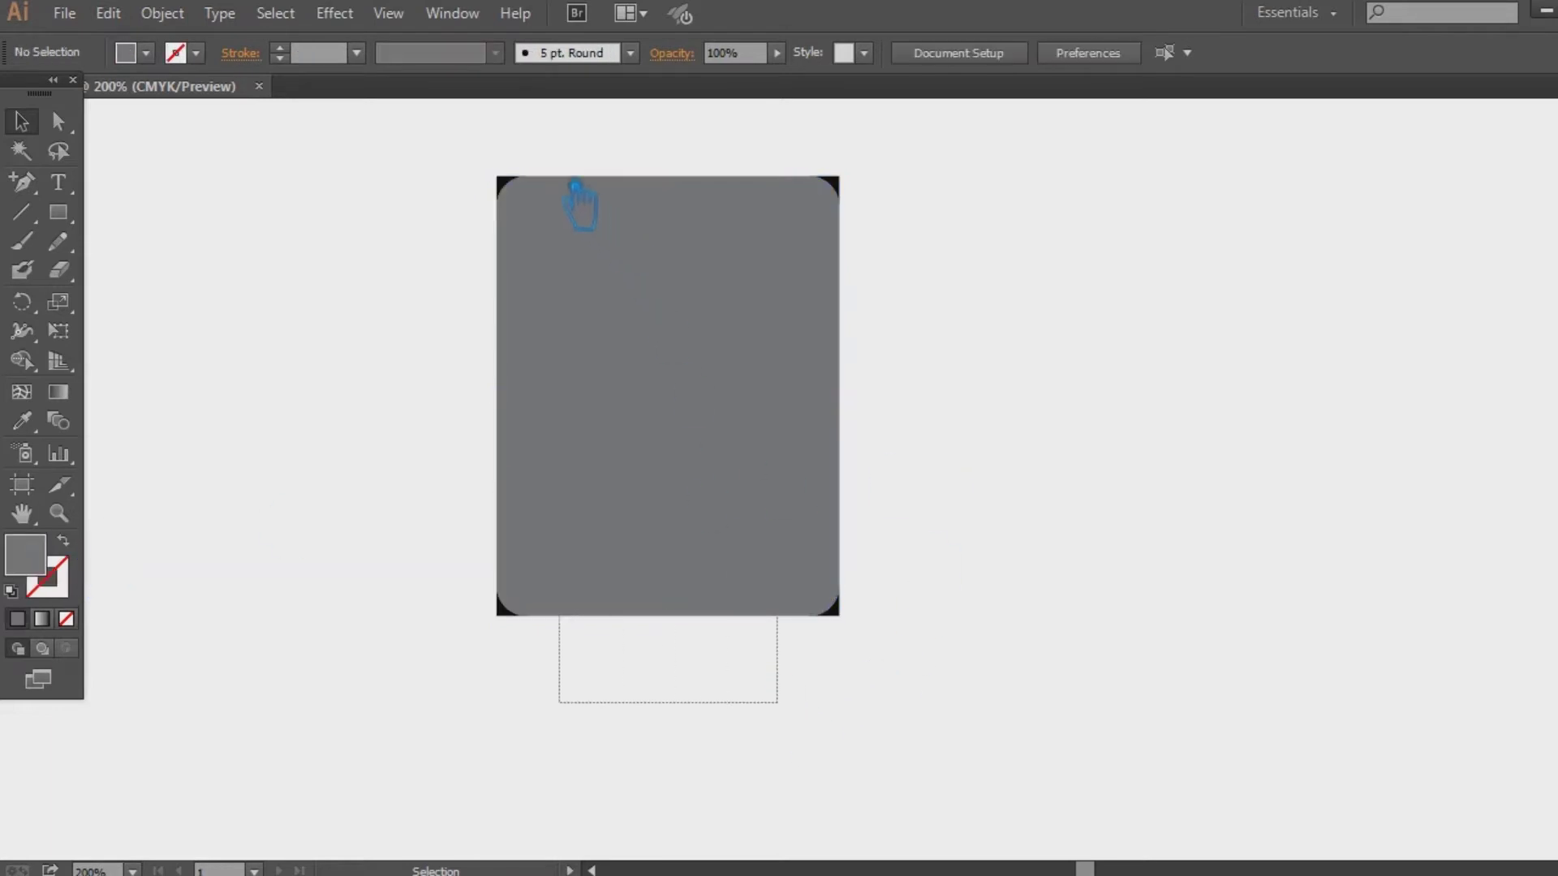
Step: Divide all overlapping shapes again with the Pathfinder and ungroup the result
{"action": "key", "text": "ctrl+a"}
{"action": "key", "text": "ctrl+shift+F9"}
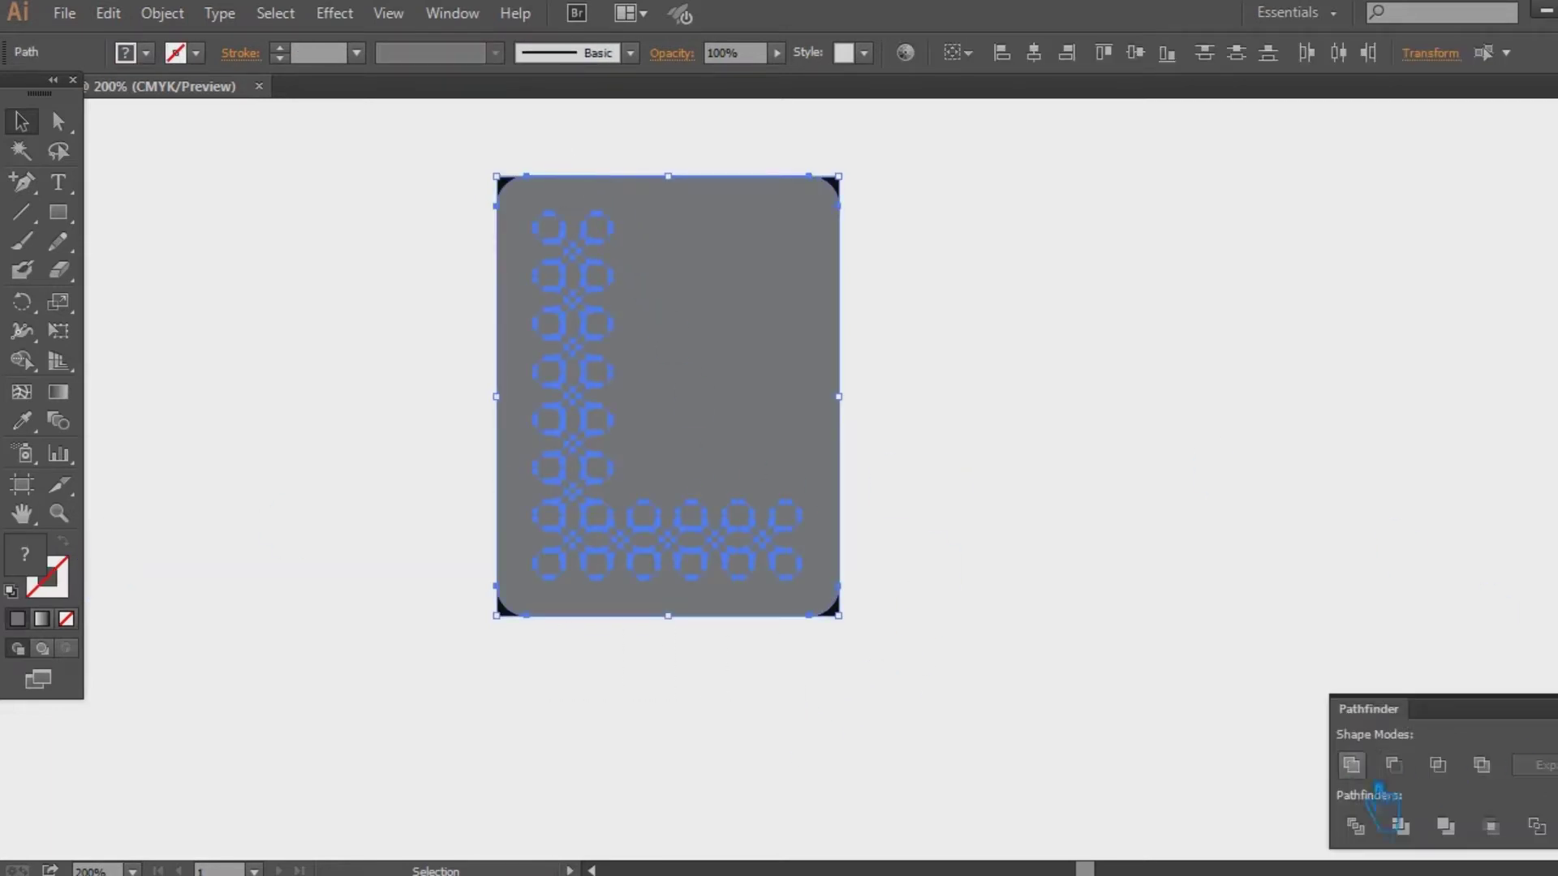
{"action": "left_click", "coordinate": [1358, 827]}
{"action": "key", "text": "ctrl+shift+F9"}
{"action": "left_click", "coordinate": [885, 459]}
{"action": "right_click", "coordinate": [807, 349]}
{"action": "left_click", "coordinate": [888, 490]}
{"action": "left_click", "coordinate": [1014, 474]}
Step: Remove the large grey background shape from around the L
{"action": "right_click", "coordinate": [804, 375]}
{"action": "key", "text": "Escape"}
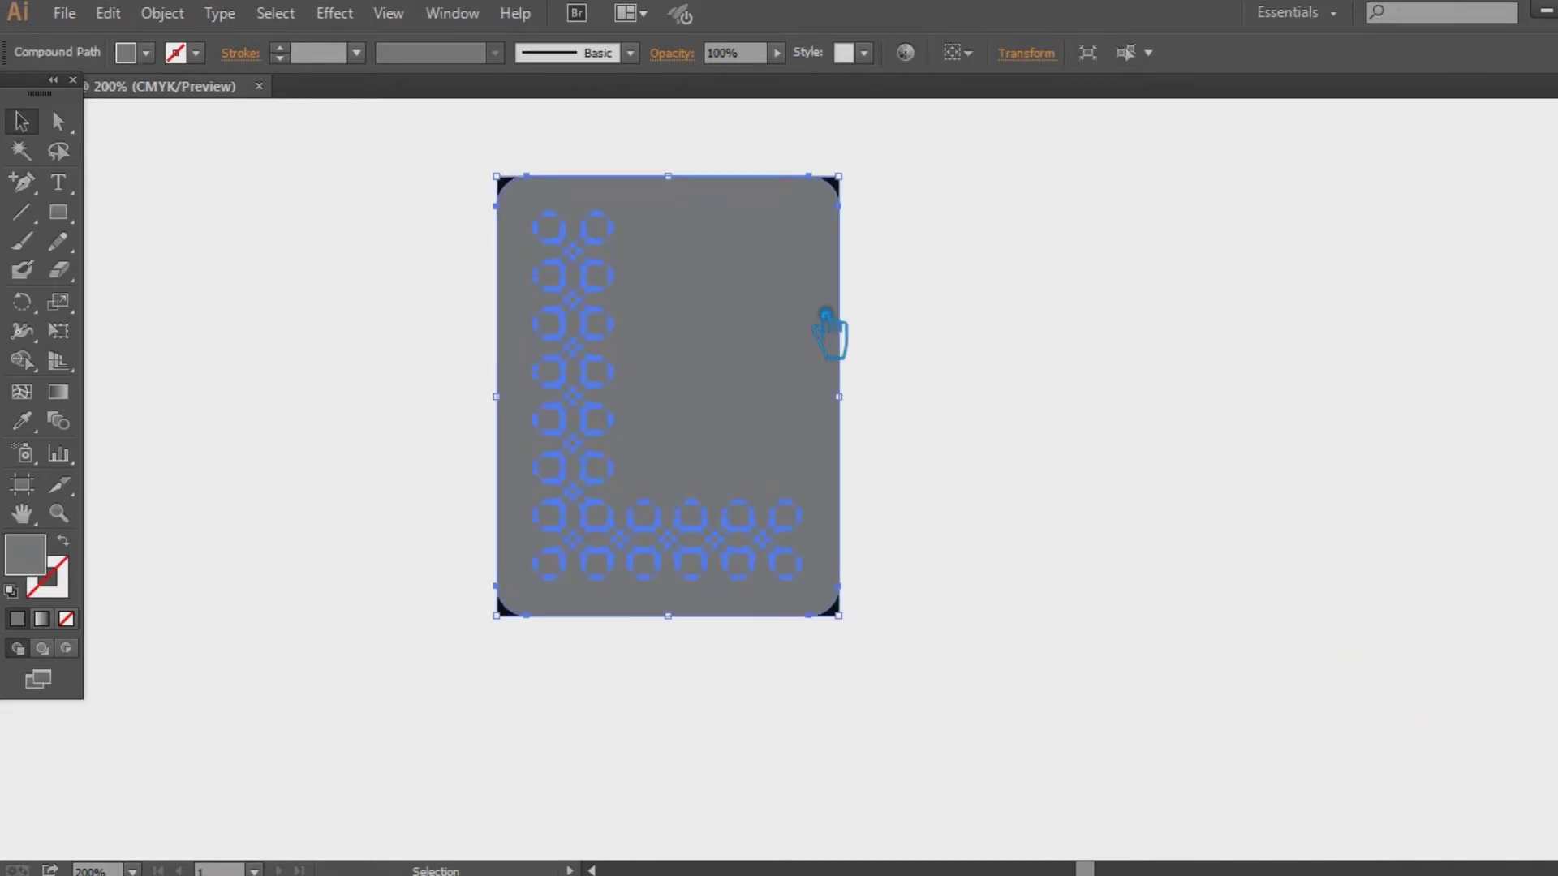
{"action": "key", "text": "Delete"}
{"action": "left_click_drag", "start_coordinate": [842, 594], "coordinate": [490, 205]}
{"action": "left_click", "coordinate": [1053, 365]}
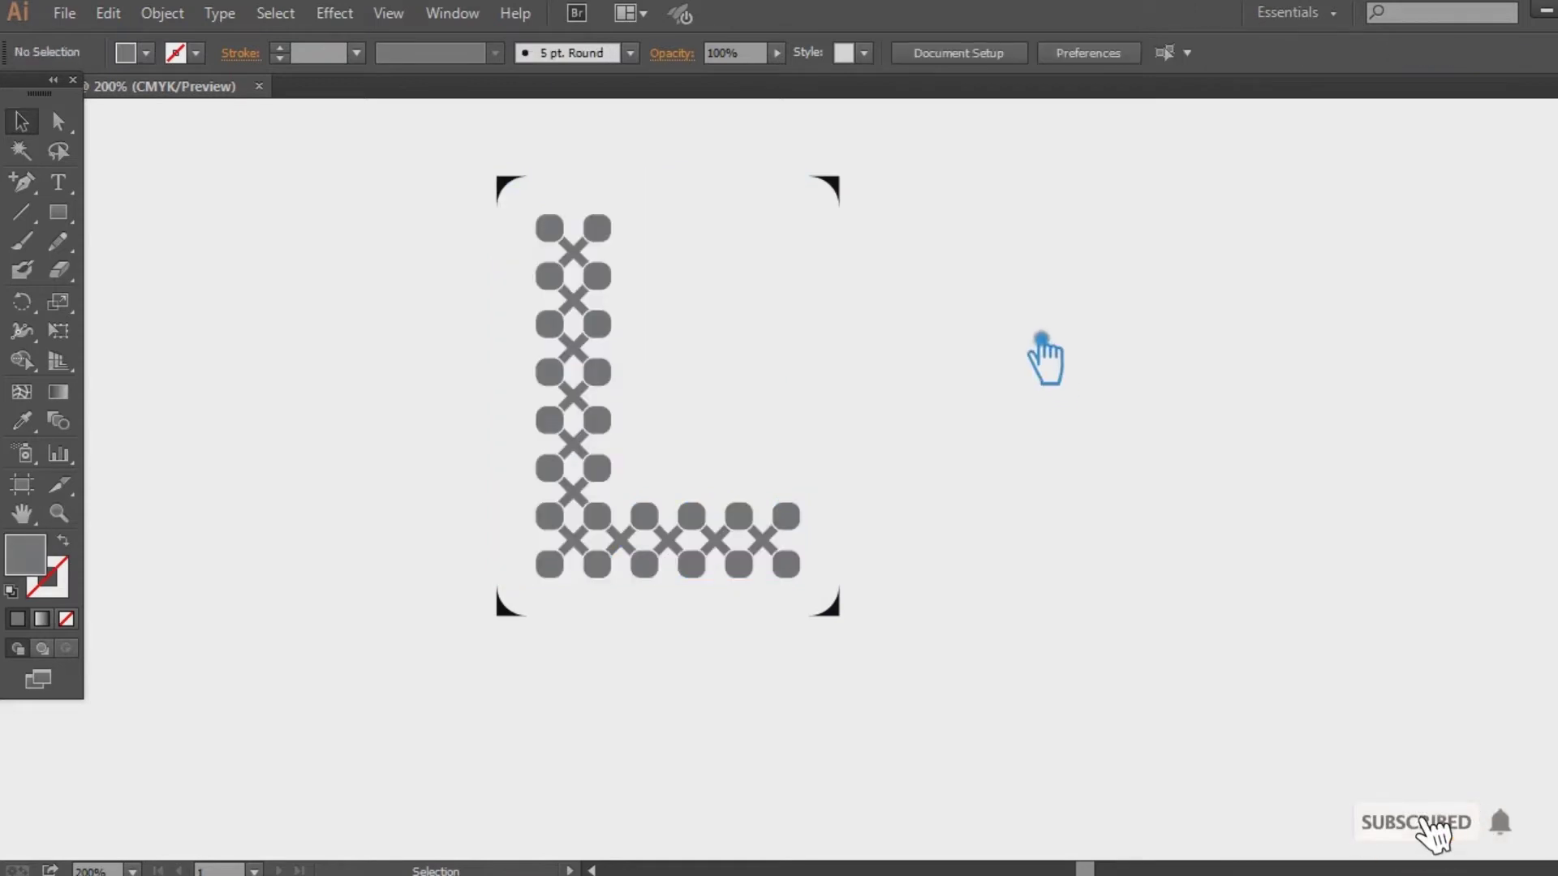
{"action": "left_click", "coordinate": [834, 183]}
{"action": "left_click", "coordinate": [904, 474]}
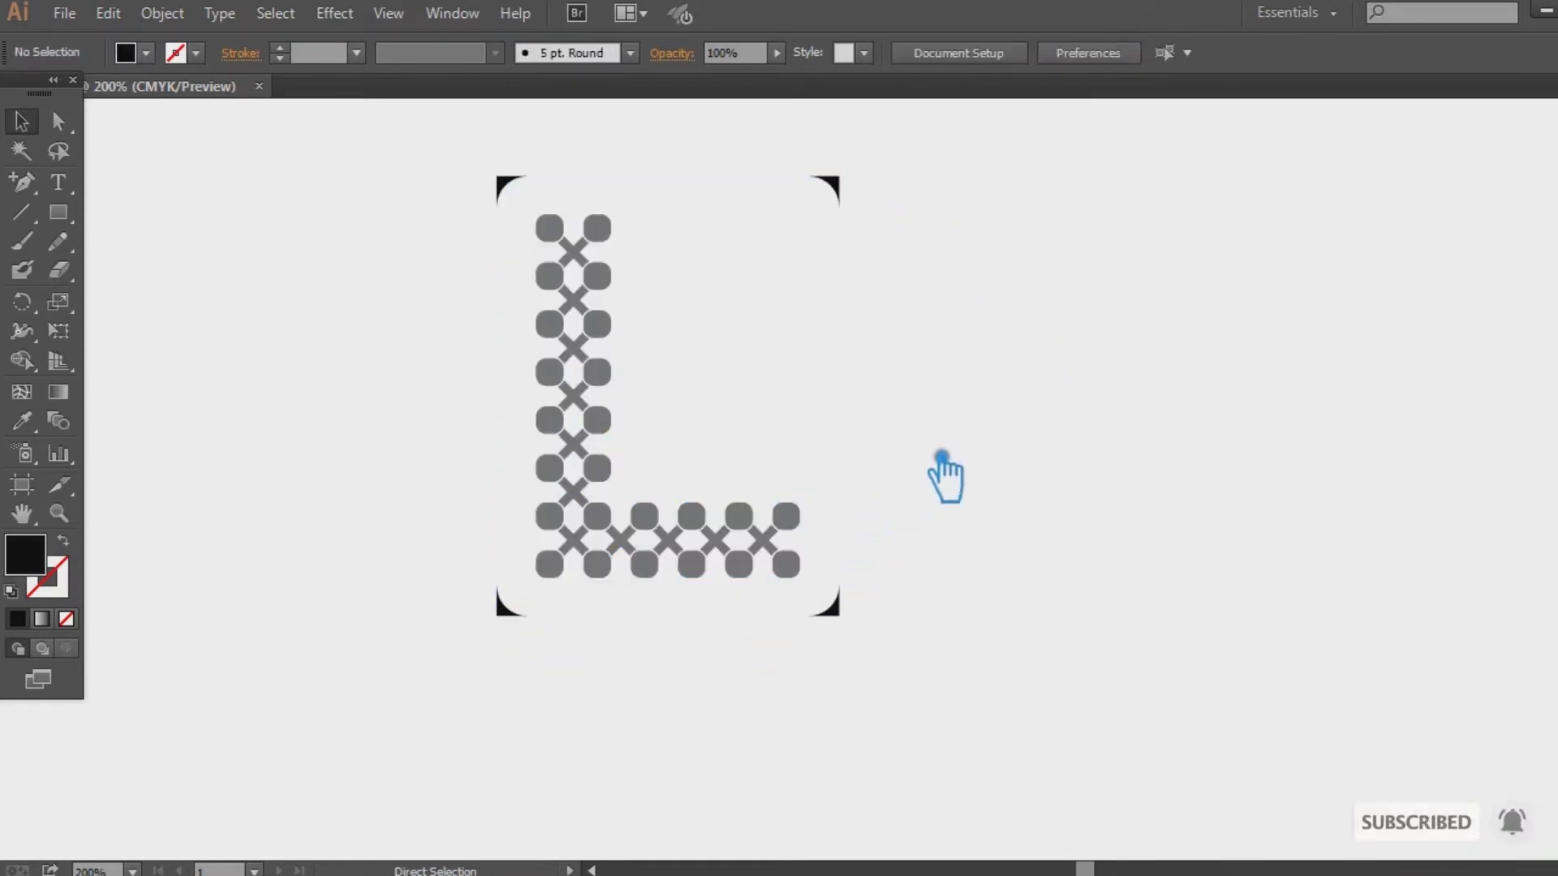
Step: Bring back the removed grey background shape and release its compound path
{"action": "key", "text": "ctrl+alt+3"}
{"action": "left_click", "coordinate": [981, 462]}
{"action": "left_click", "coordinate": [765, 365]}
{"action": "right_click", "coordinate": [677, 380]}
{"action": "left_click", "coordinate": [785, 523]}
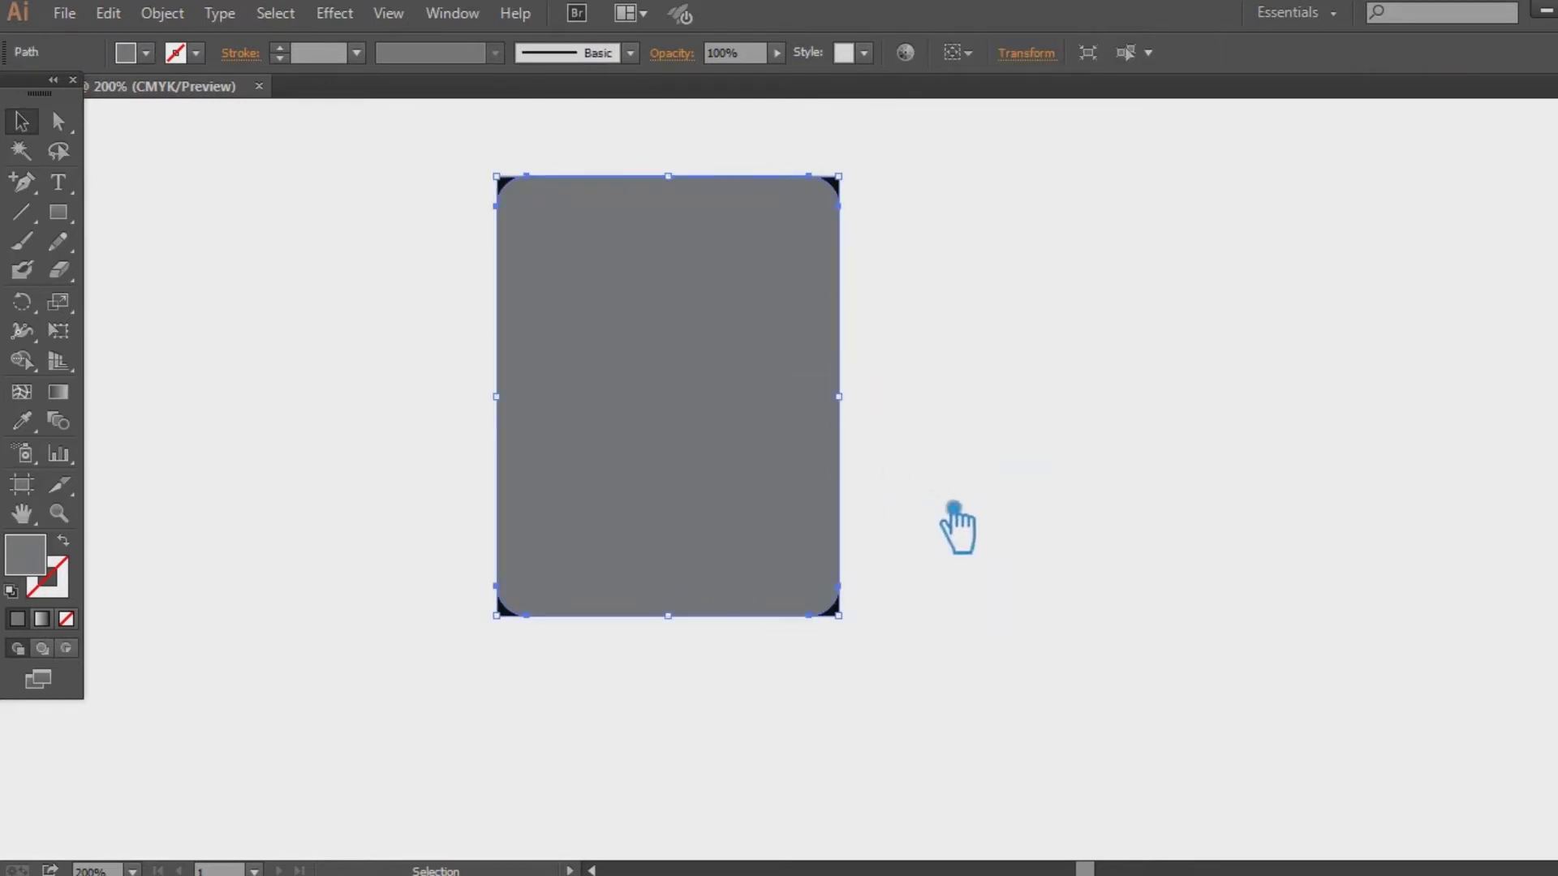
Step: Select the entire artwork, split it with the Pathfinder's Divide operation, and ungroup the resulting pieces
{"action": "left_click_drag", "start_coordinate": [536, 180], "coordinate": [586, 297]}
{"action": "left_click_drag", "start_coordinate": [877, 535], "coordinate": [839, 239]}
{"action": "left_click_drag", "start_coordinate": [753, 736], "coordinate": [499, 177]}
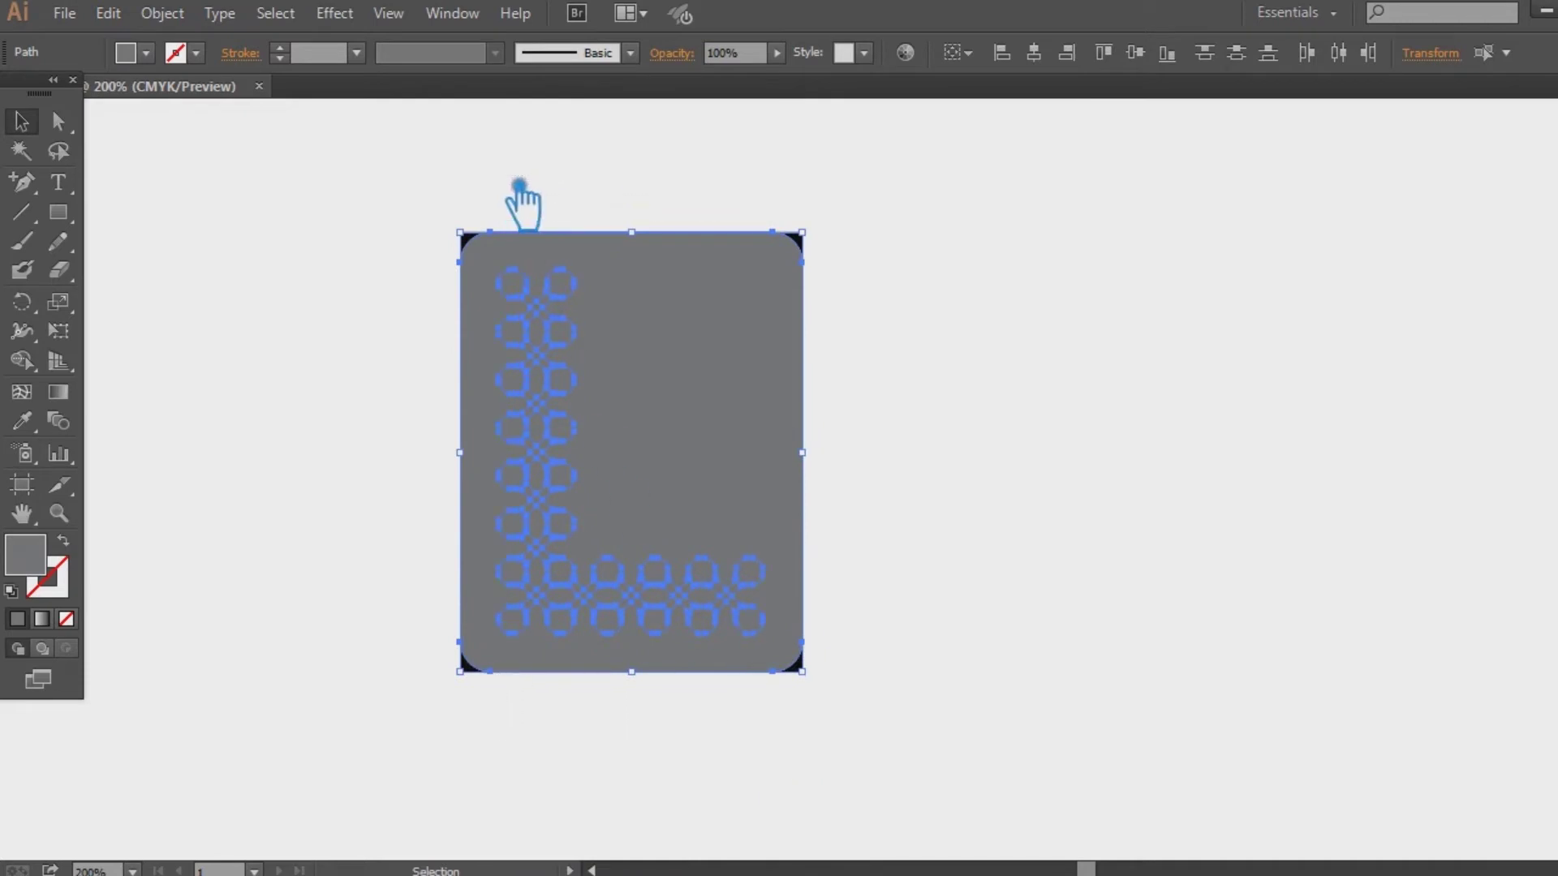
{"action": "key", "text": "ctrl+shift+F9"}
{"action": "left_click", "coordinate": [1357, 826]}
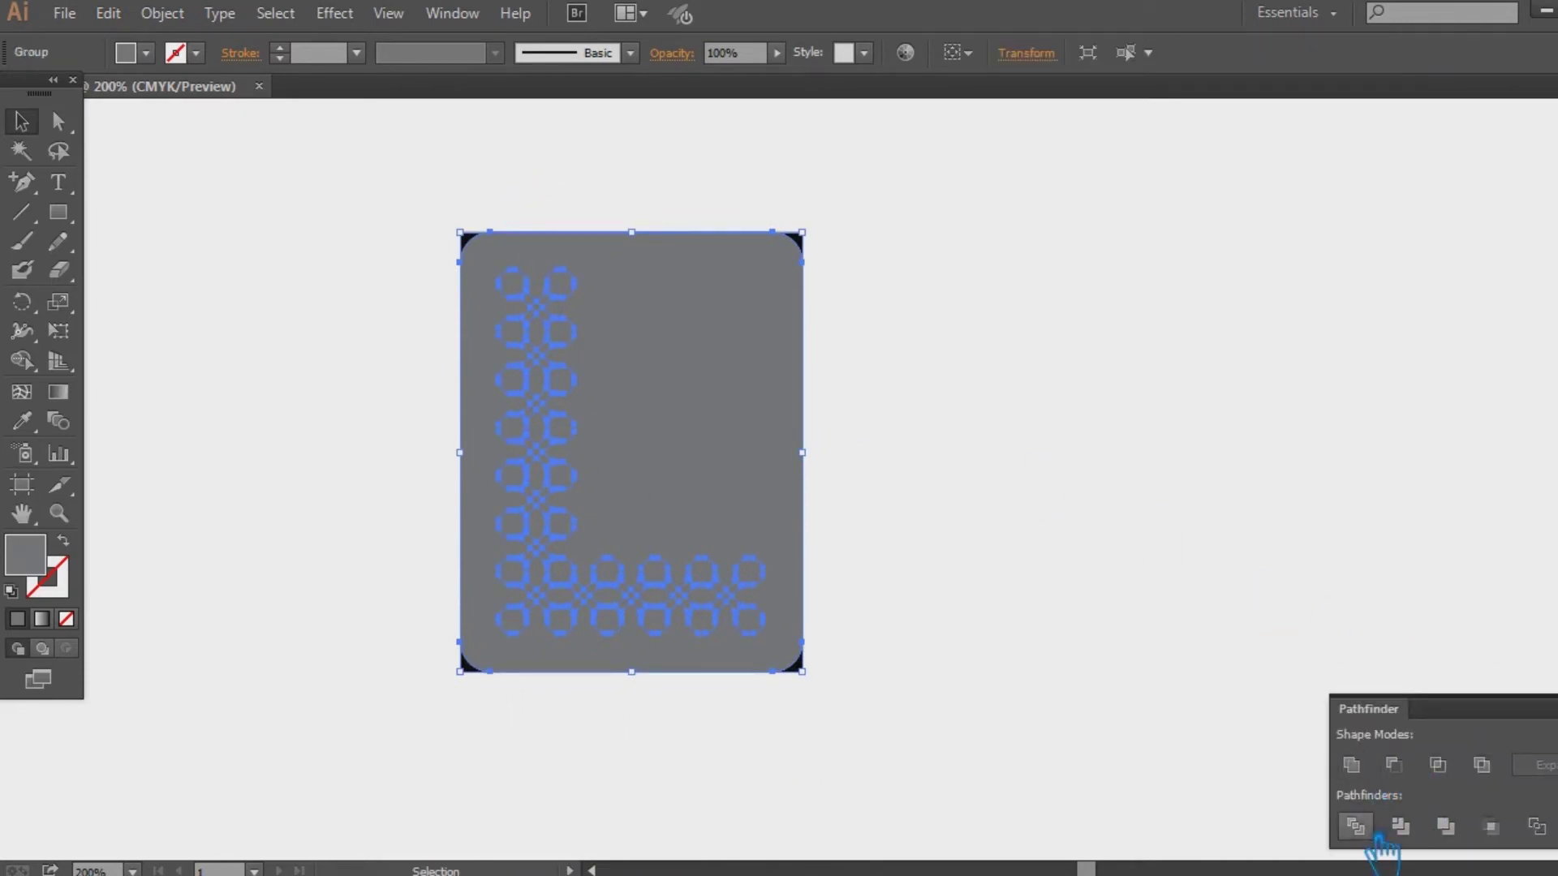
{"action": "left_click", "coordinate": [1554, 700]}
{"action": "left_click", "coordinate": [1054, 487]}
{"action": "left_click", "coordinate": [743, 393]}
{"action": "right_click", "coordinate": [669, 349]}
{"action": "left_click", "coordinate": [761, 489]}
{"action": "left_click", "coordinate": [1064, 452]}
Step: Delete the grey background shape surrounding the L, keeping the L and the four corner pieces
{"action": "left_click", "coordinate": [696, 362]}
{"action": "key", "text": "Delete"}
{"action": "left_click_drag", "start_coordinate": [777, 647], "coordinate": [481, 263]}
{"action": "left_click", "coordinate": [826, 406]}
{"action": "left_click_drag", "start_coordinate": [790, 640], "coordinate": [490, 269]}
{"action": "left_click", "coordinate": [1114, 396]}
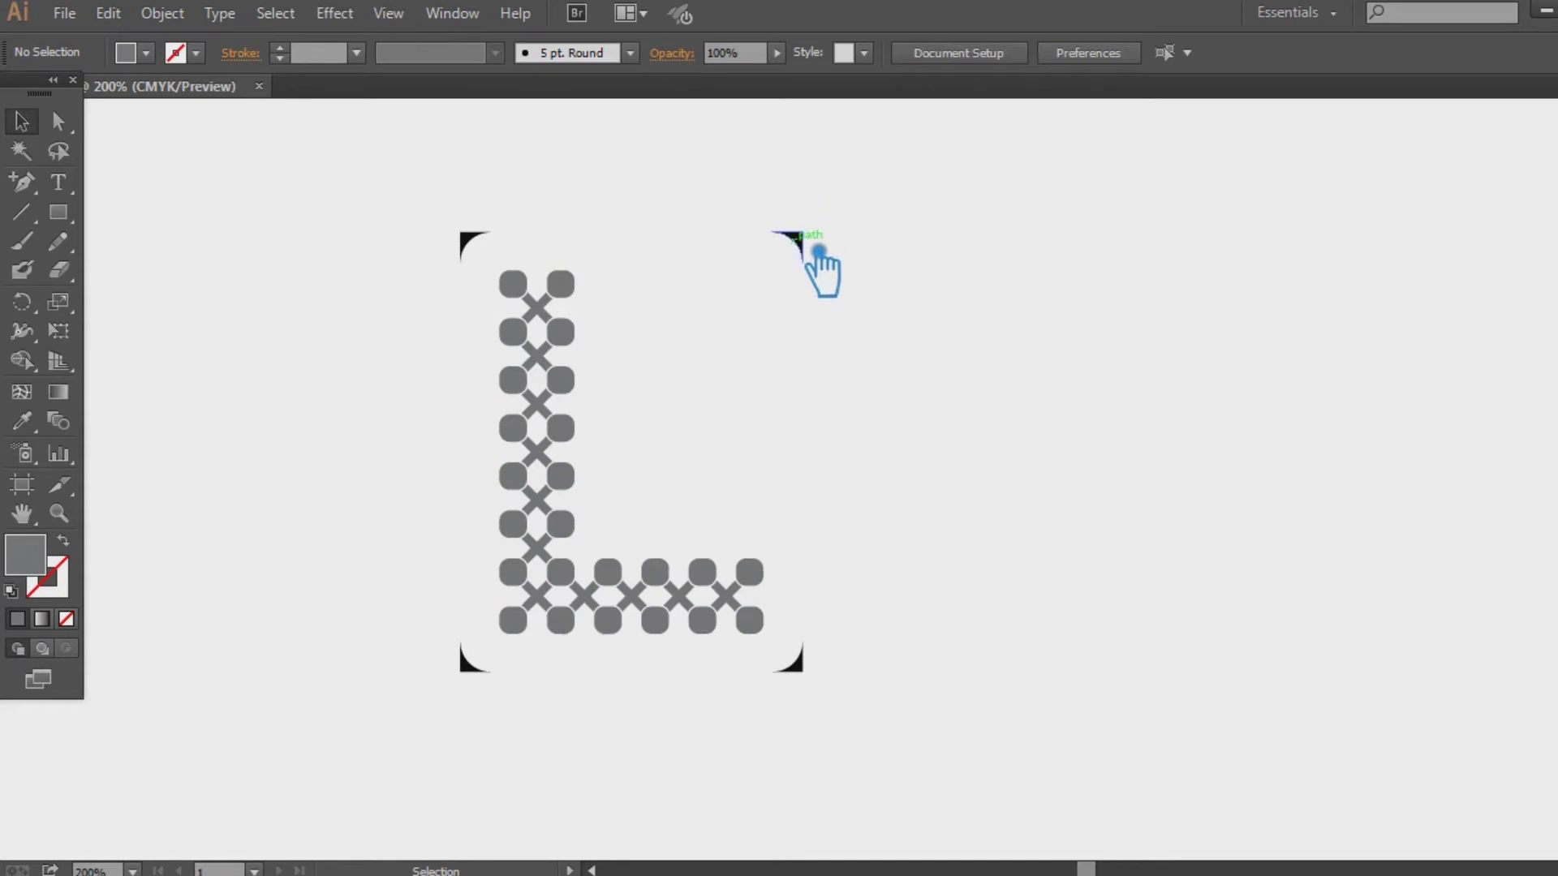
Step: Group the four black corner pieces around the L
{"action": "left_click", "coordinate": [818, 251]}
{"action": "left_click", "coordinate": [479, 249], "text": "shift"}
{"action": "left_click", "coordinate": [491, 657], "text": "shift"}
{"action": "left_click", "coordinate": [818, 672], "text": "shift"}
{"action": "key", "text": "ctrl+g"}
{"action": "left_click_drag", "start_coordinate": [820, 685], "coordinate": [783, 647]}
{"action": "left_click", "coordinate": [922, 568]}
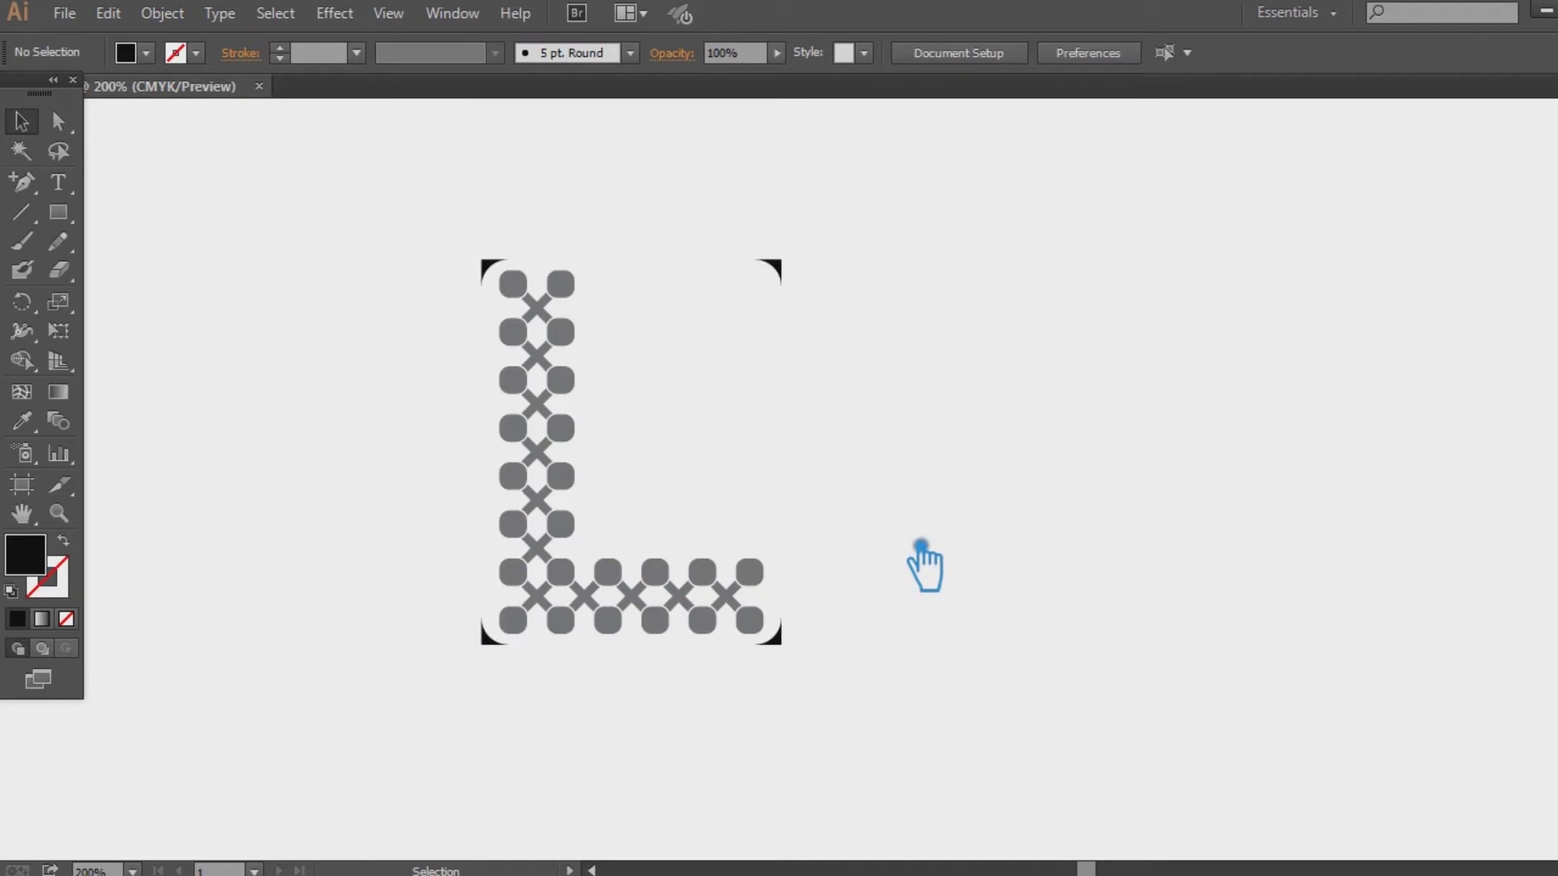
{"action": "key", "text": "ctrl+z"}
{"action": "left_click", "coordinate": [925, 561]}
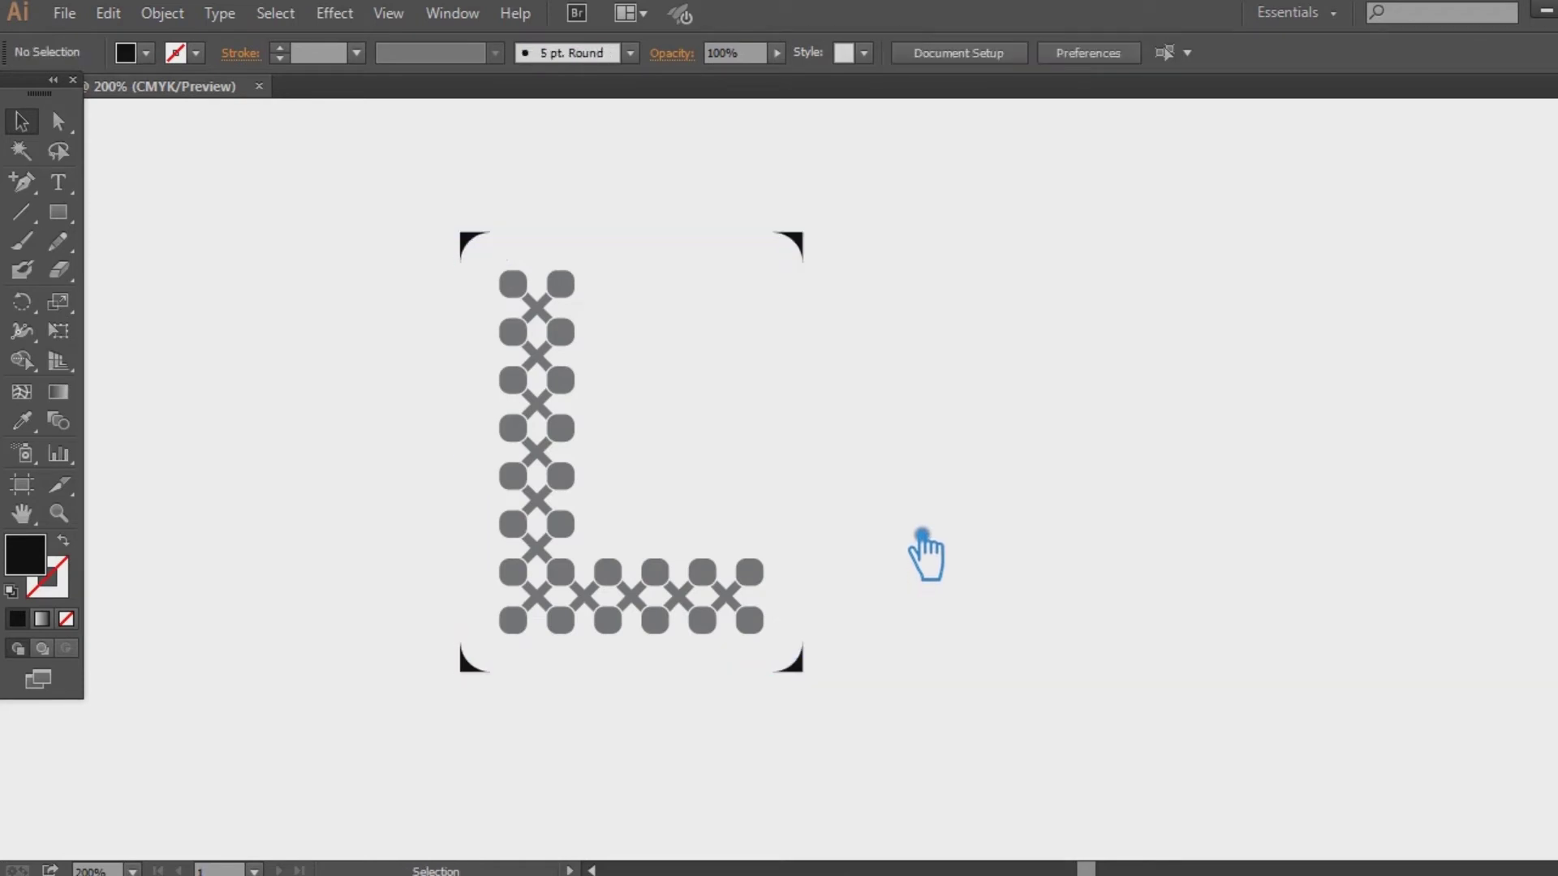
Step: Scale the group of corner pieces slightly inward about its center, closer to the L
{"action": "left_click", "coordinate": [799, 669]}
{"action": "left_click_drag", "start_coordinate": [804, 672], "coordinate": [796, 661]}
{"action": "left_click", "coordinate": [951, 553]}
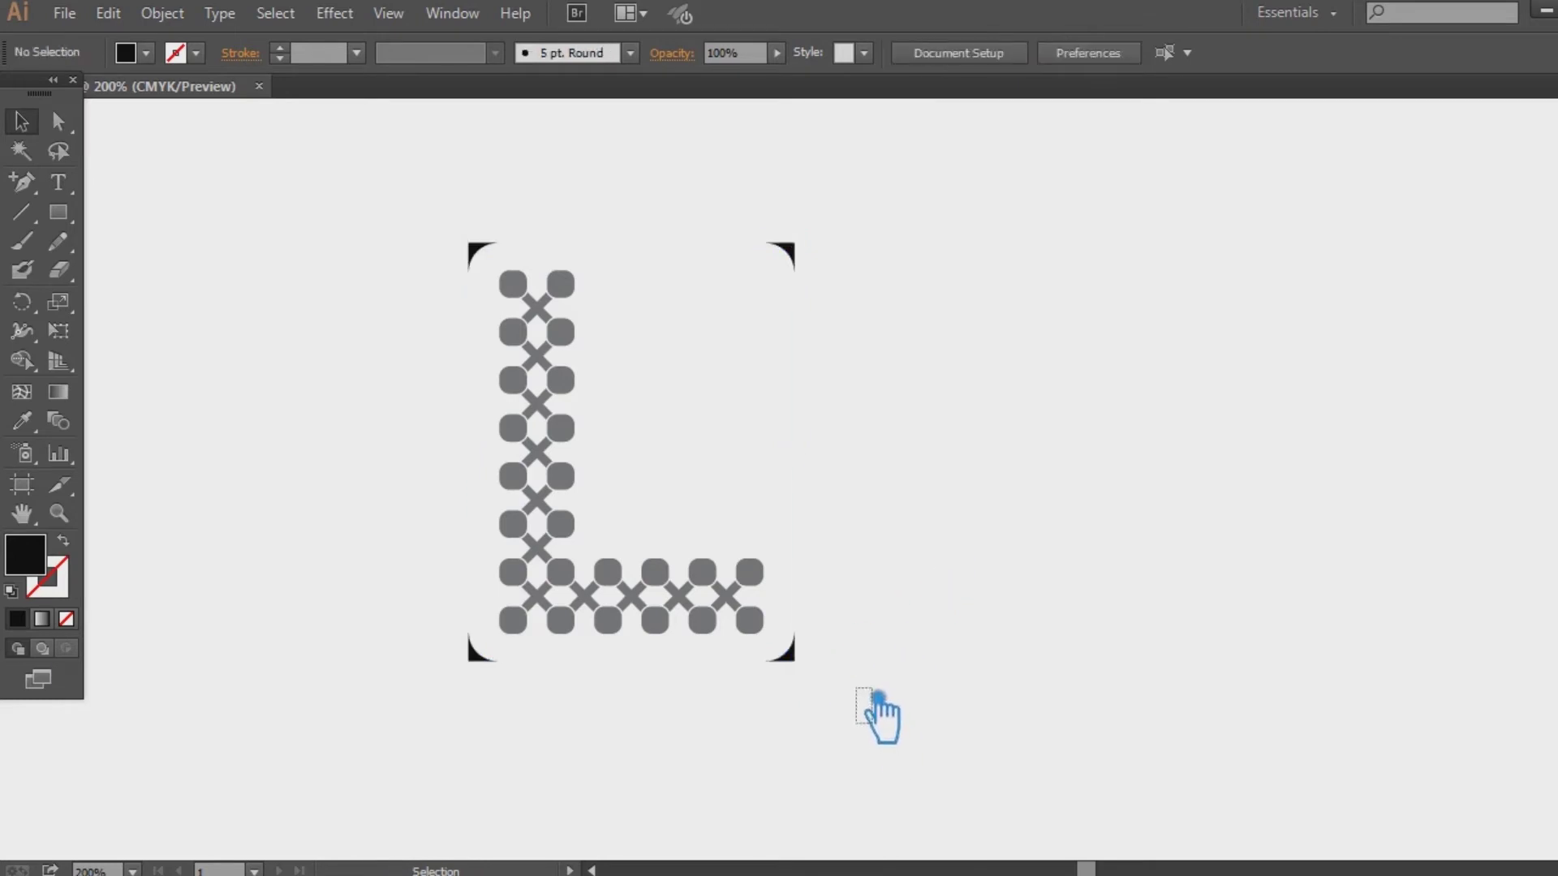
Step: Apply the L's grey fill to the corner pieces by sampling it with the Eyedropper
{"action": "left_click_drag", "start_coordinate": [876, 686], "coordinate": [442, 195]}
{"action": "left_click", "coordinate": [22, 421]}
{"action": "left_click", "coordinate": [535, 294]}
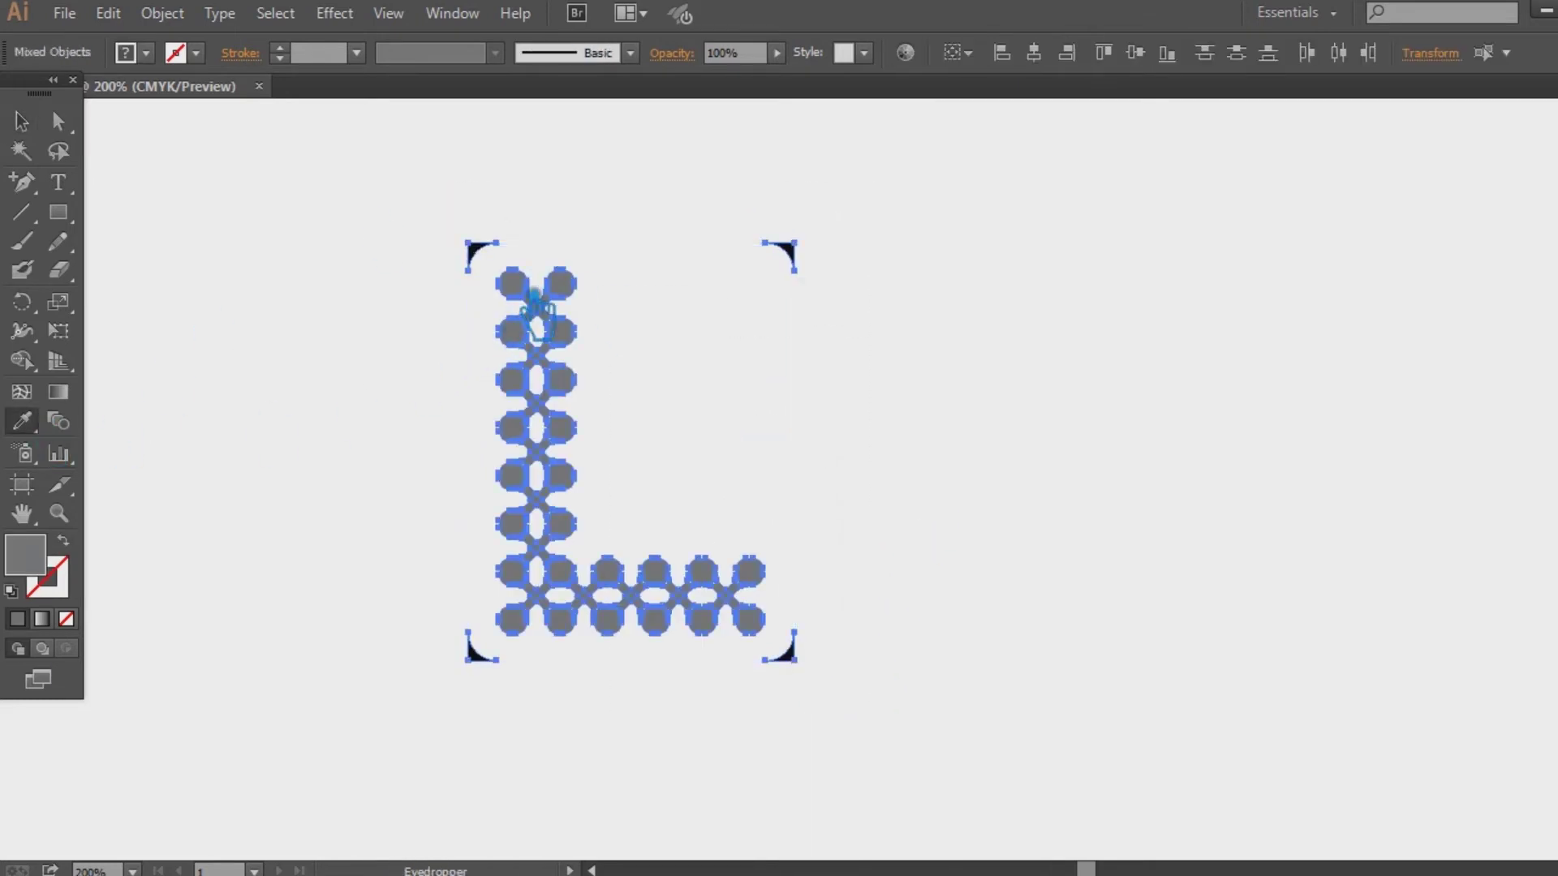
{"action": "key", "text": "v"}
{"action": "left_click", "coordinate": [344, 344]}
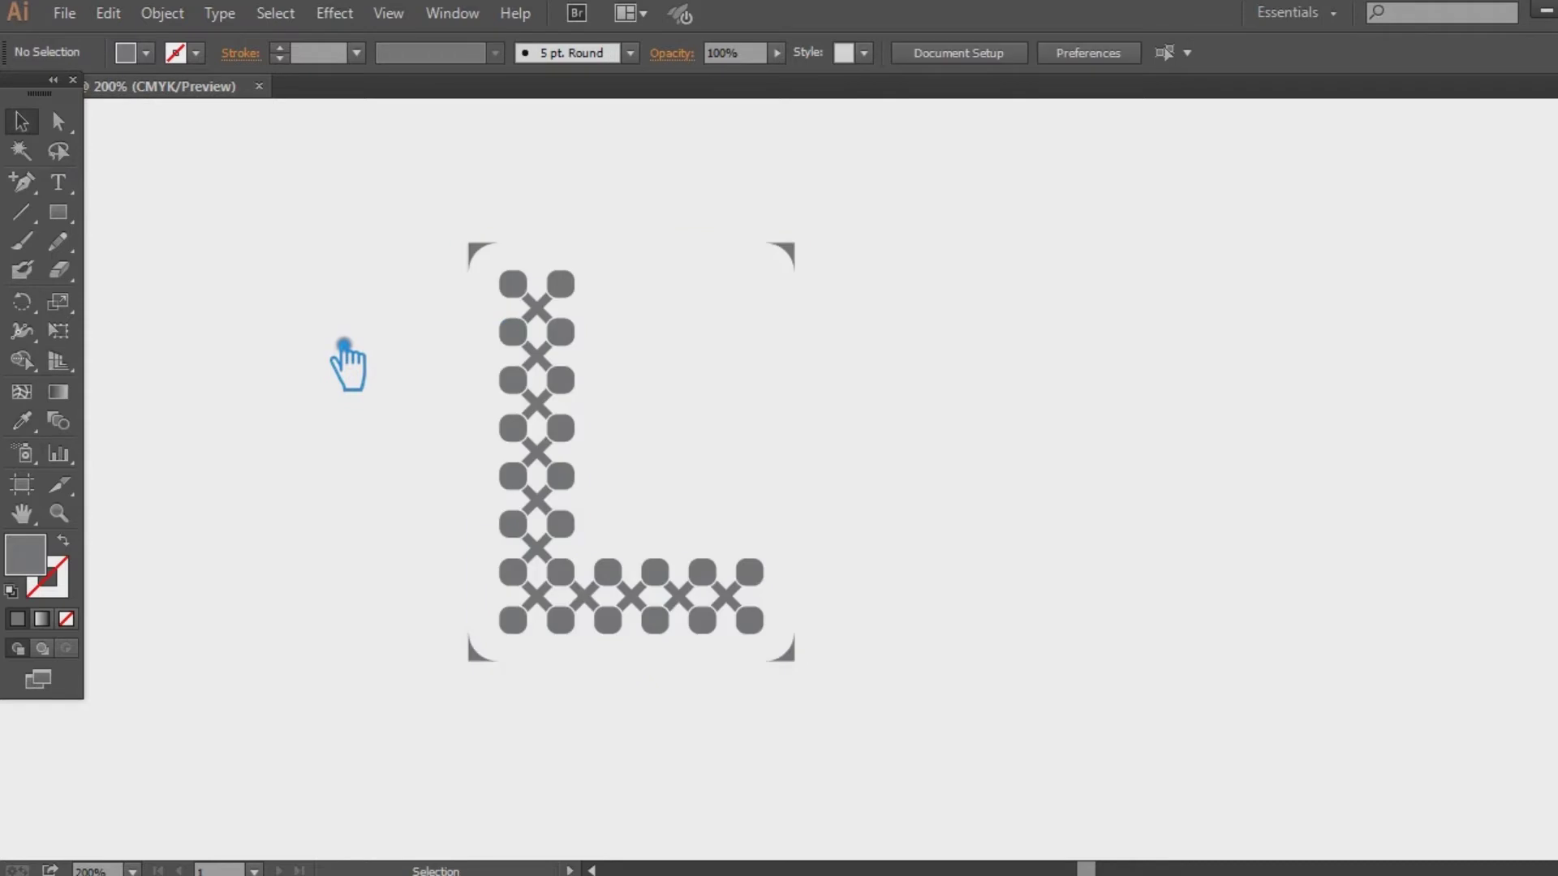
Step: Set the fill of the whole mark, both the L and its corner pieces, to black
{"action": "key", "text": "ctrl+a"}
{"action": "double_click", "coordinate": [40, 559]}
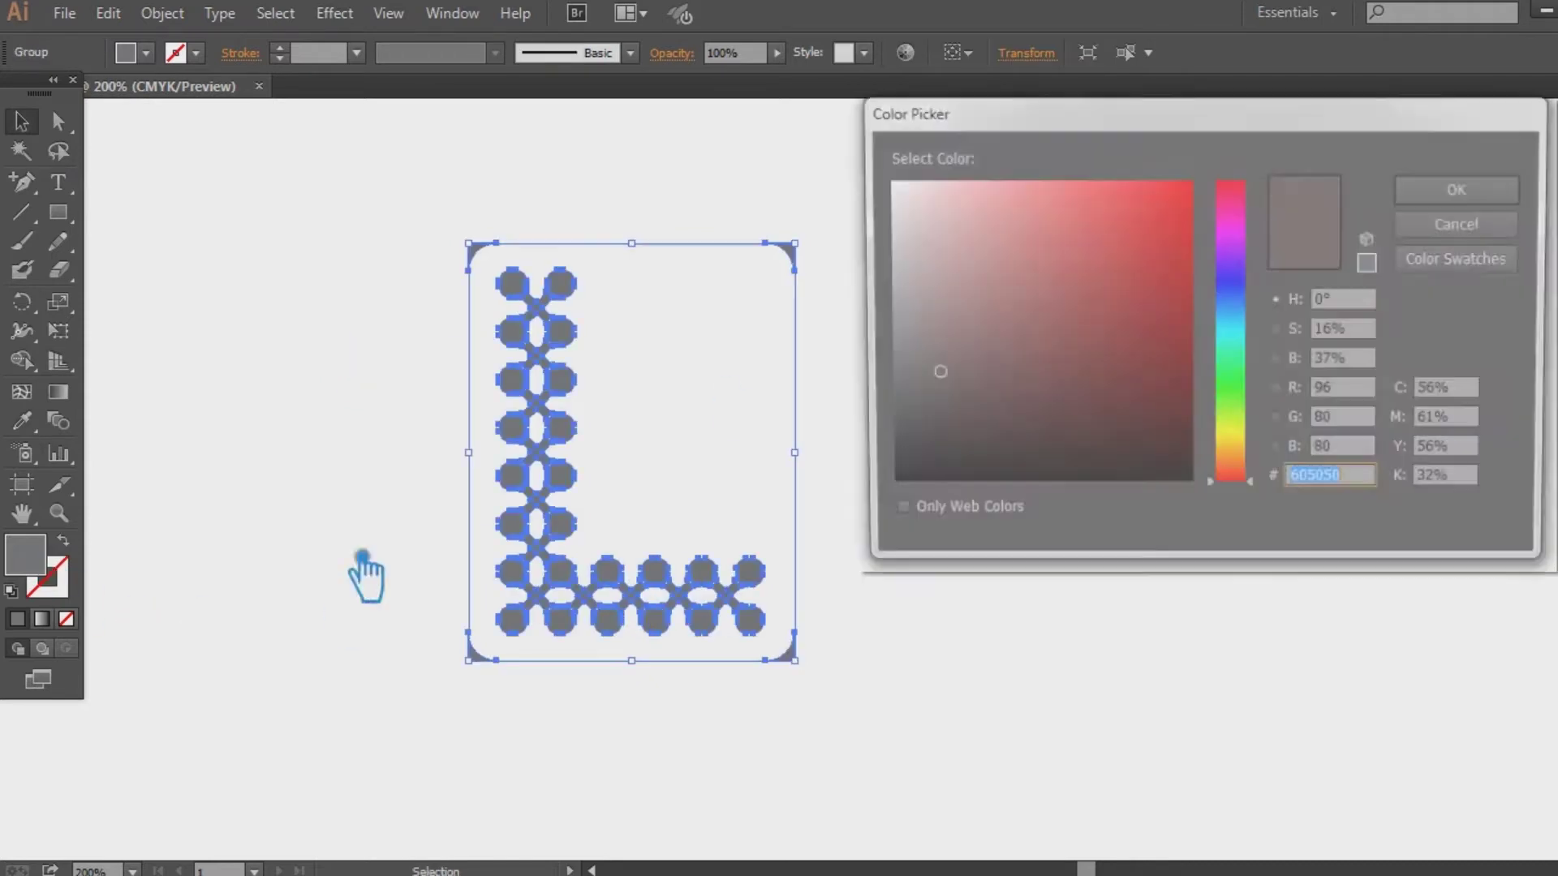
{"action": "left_click", "coordinate": [884, 486]}
{"action": "left_click", "coordinate": [1473, 194]}
{"action": "left_click", "coordinate": [1216, 318]}
Step: Scale the whole L mark down proportionally, leaving room beside it for text
{"action": "key", "text": "space"}
{"action": "left_click_drag", "start_coordinate": [1088, 553], "coordinate": [973, 568]}
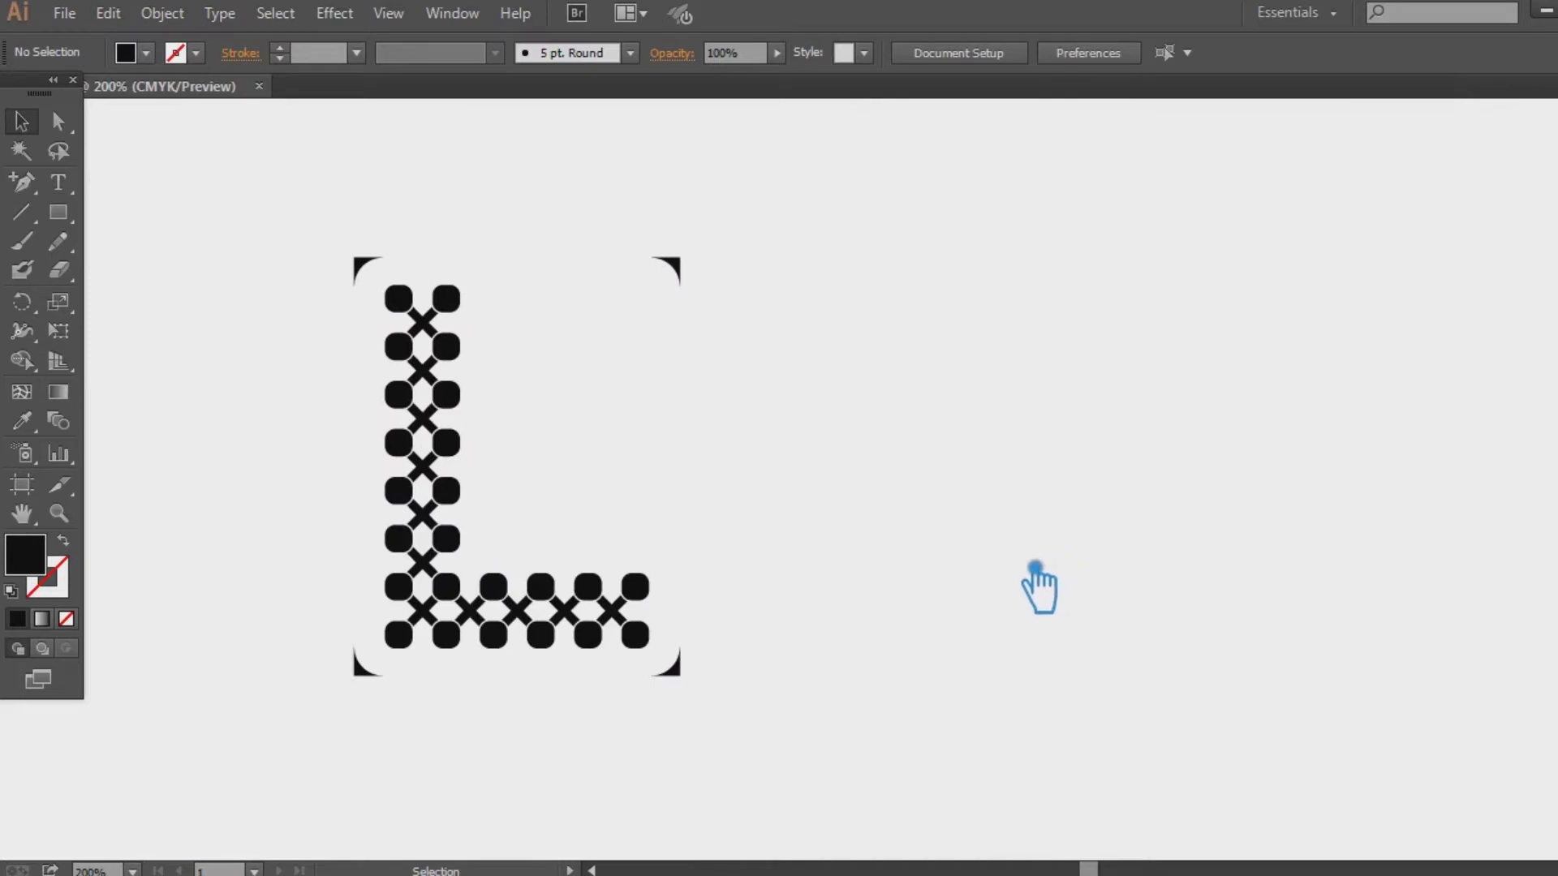
{"action": "key", "text": "t"}
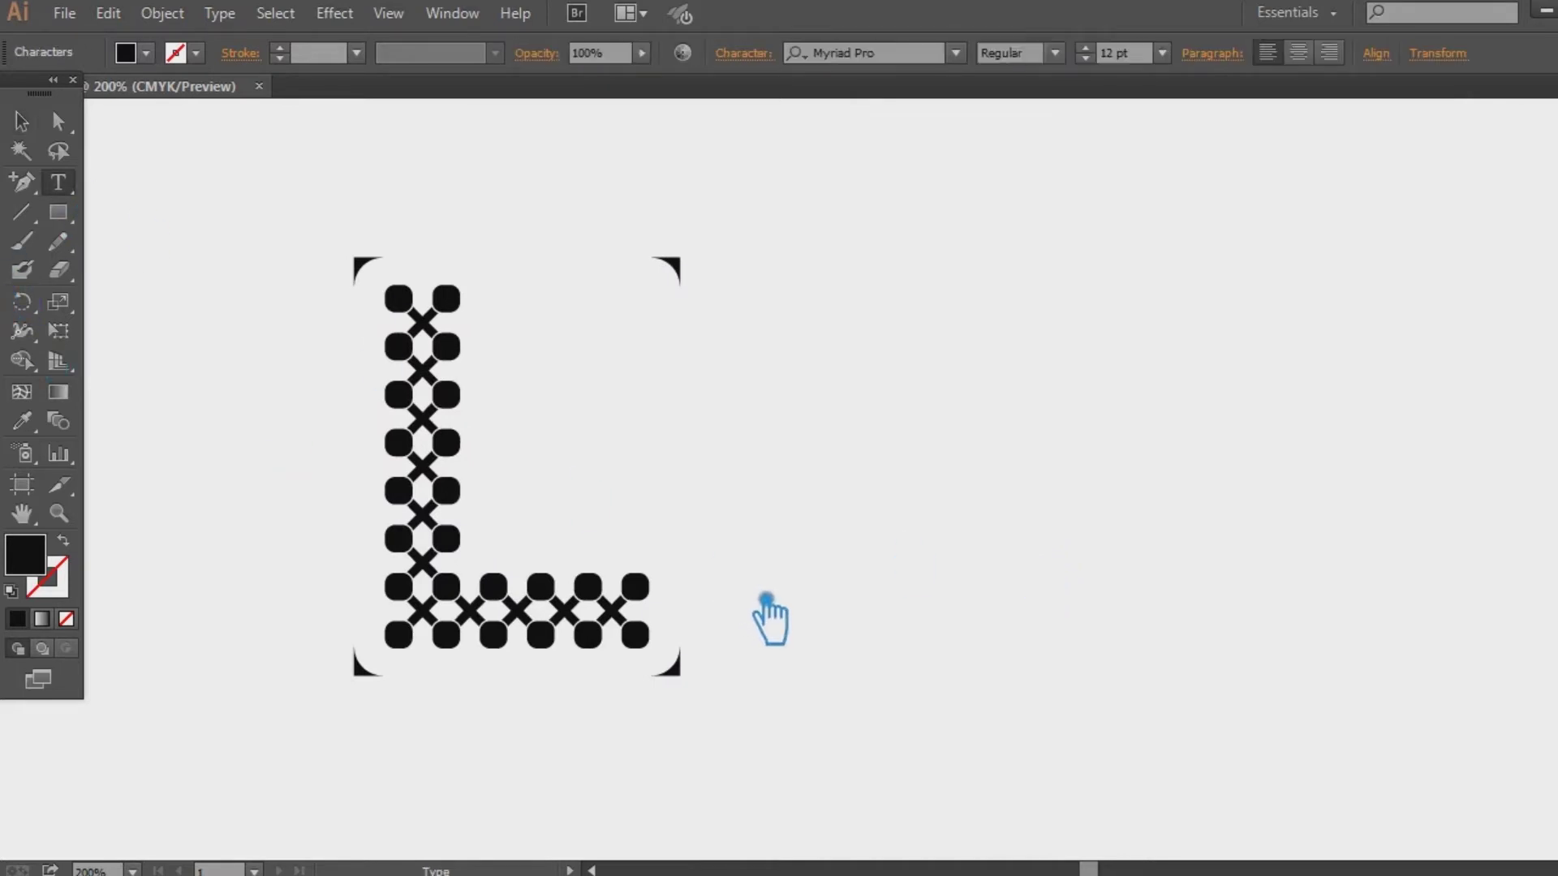
{"action": "key", "text": "v"}
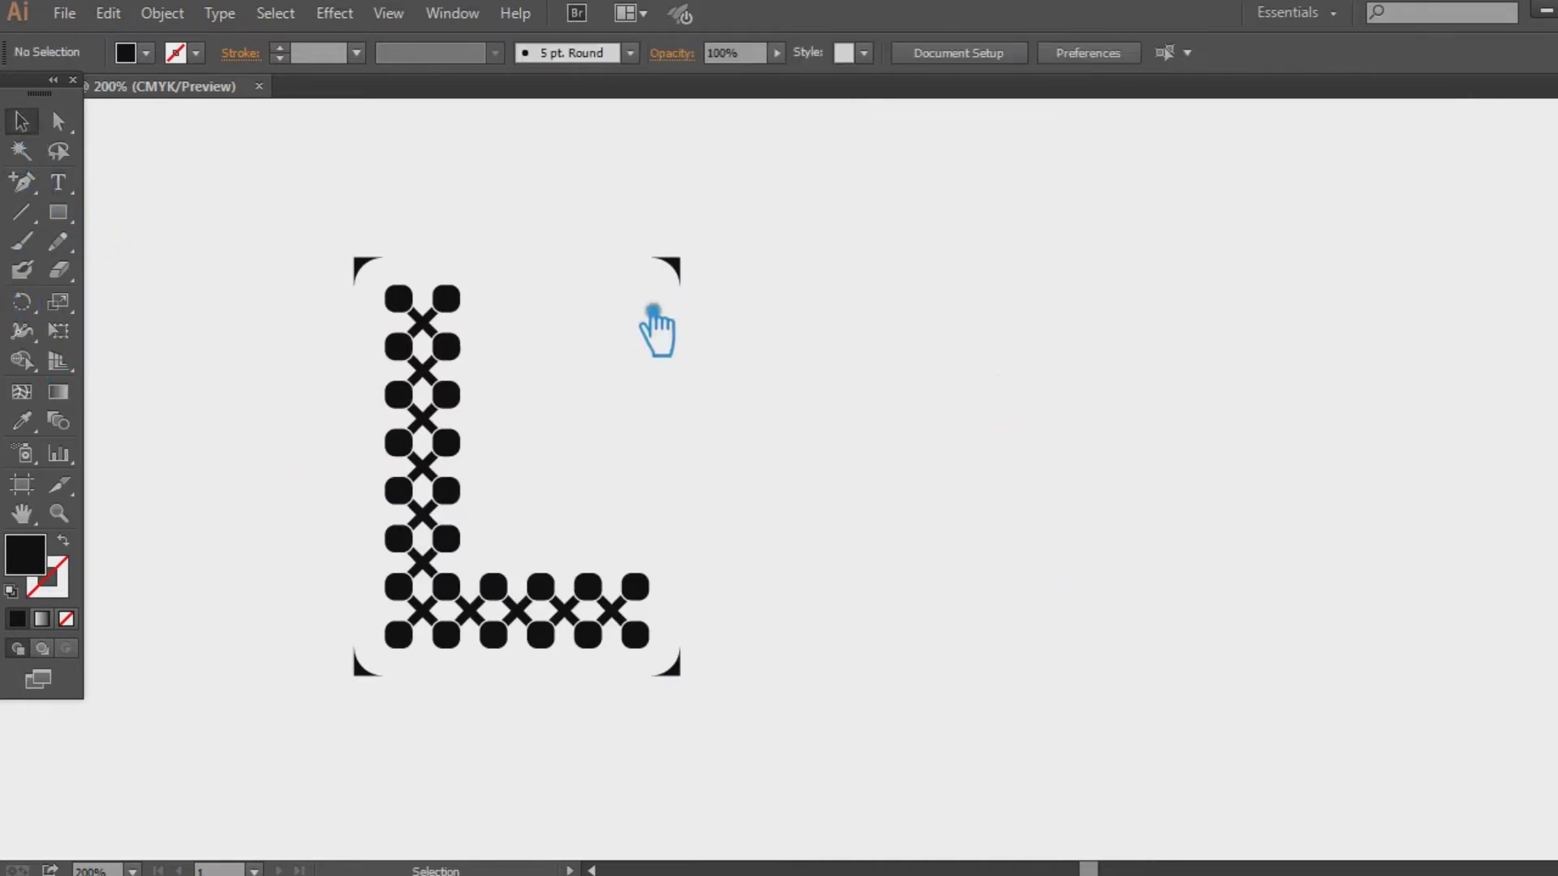
{"action": "left_click", "coordinate": [709, 267]}
{"action": "left_click_drag", "start_coordinate": [680, 258], "coordinate": [617, 338]}
{"action": "left_click", "coordinate": [856, 452]}
Step: Add the text "Technology" to the right of the L mark, near its lower edge
{"action": "left_click", "coordinate": [60, 183]}
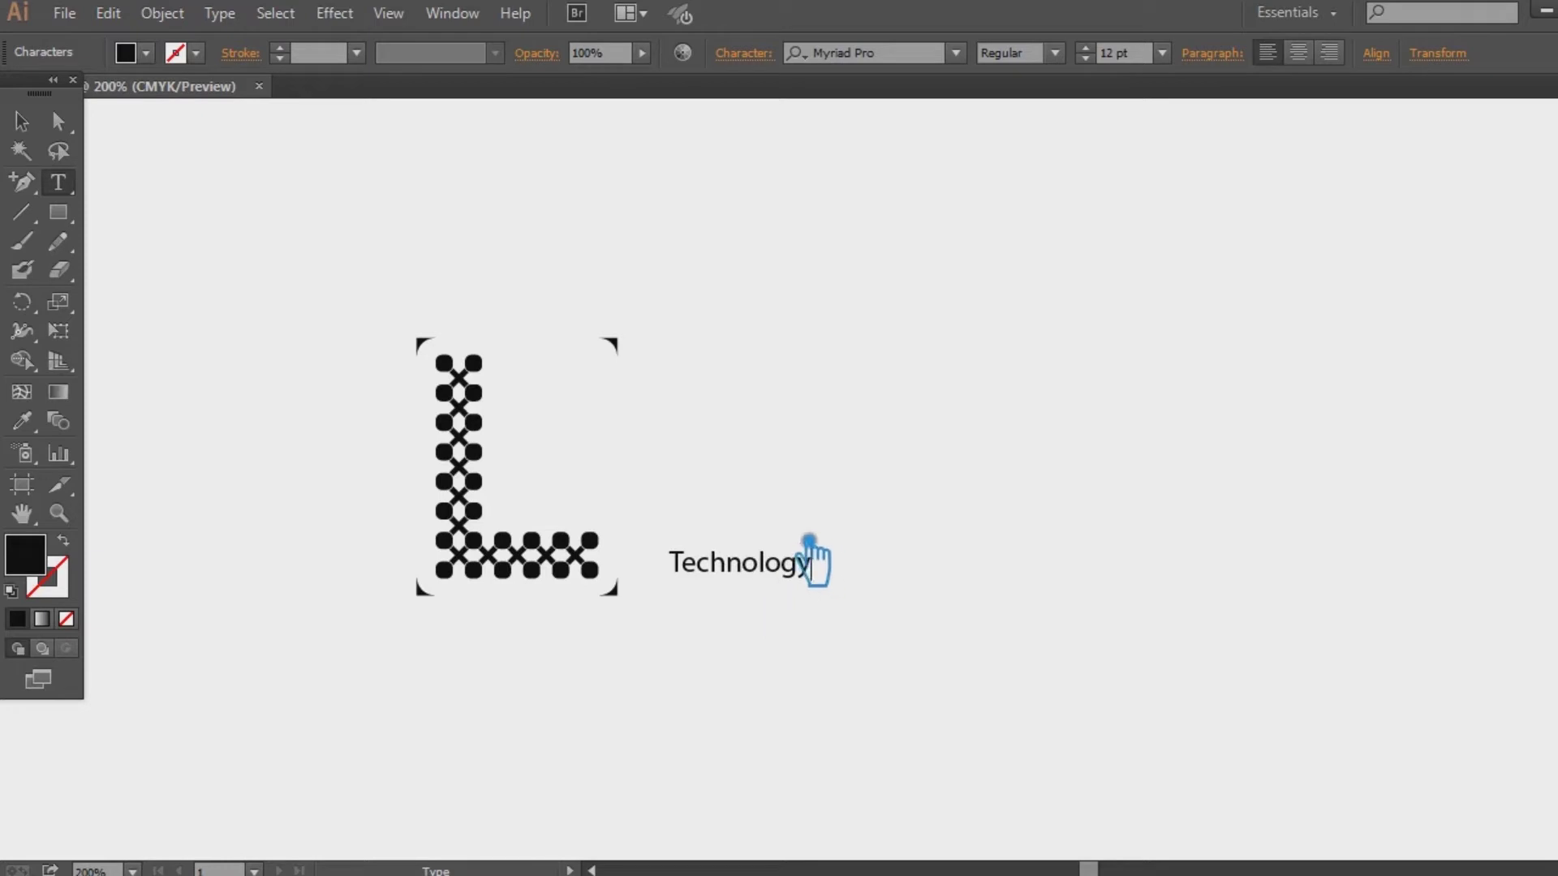
{"action": "left_click", "coordinate": [25, 126]}
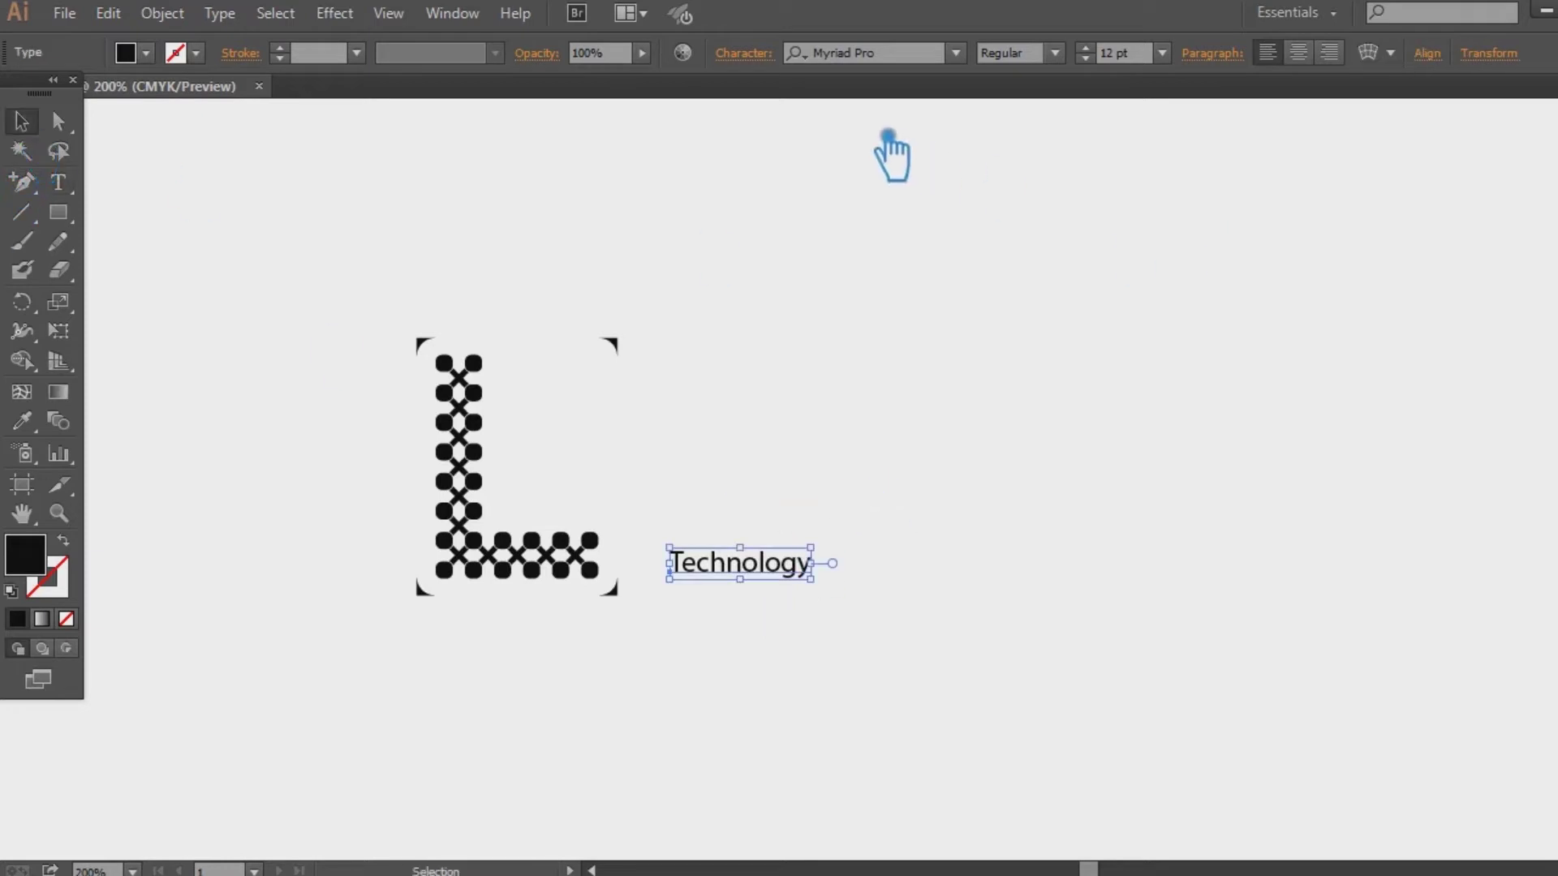
Step: Set the "Technology" text to 72 pt and change its font to Racon Basic
{"action": "left_click", "coordinate": [1162, 53]}
{"action": "left_click", "coordinate": [1214, 489]}
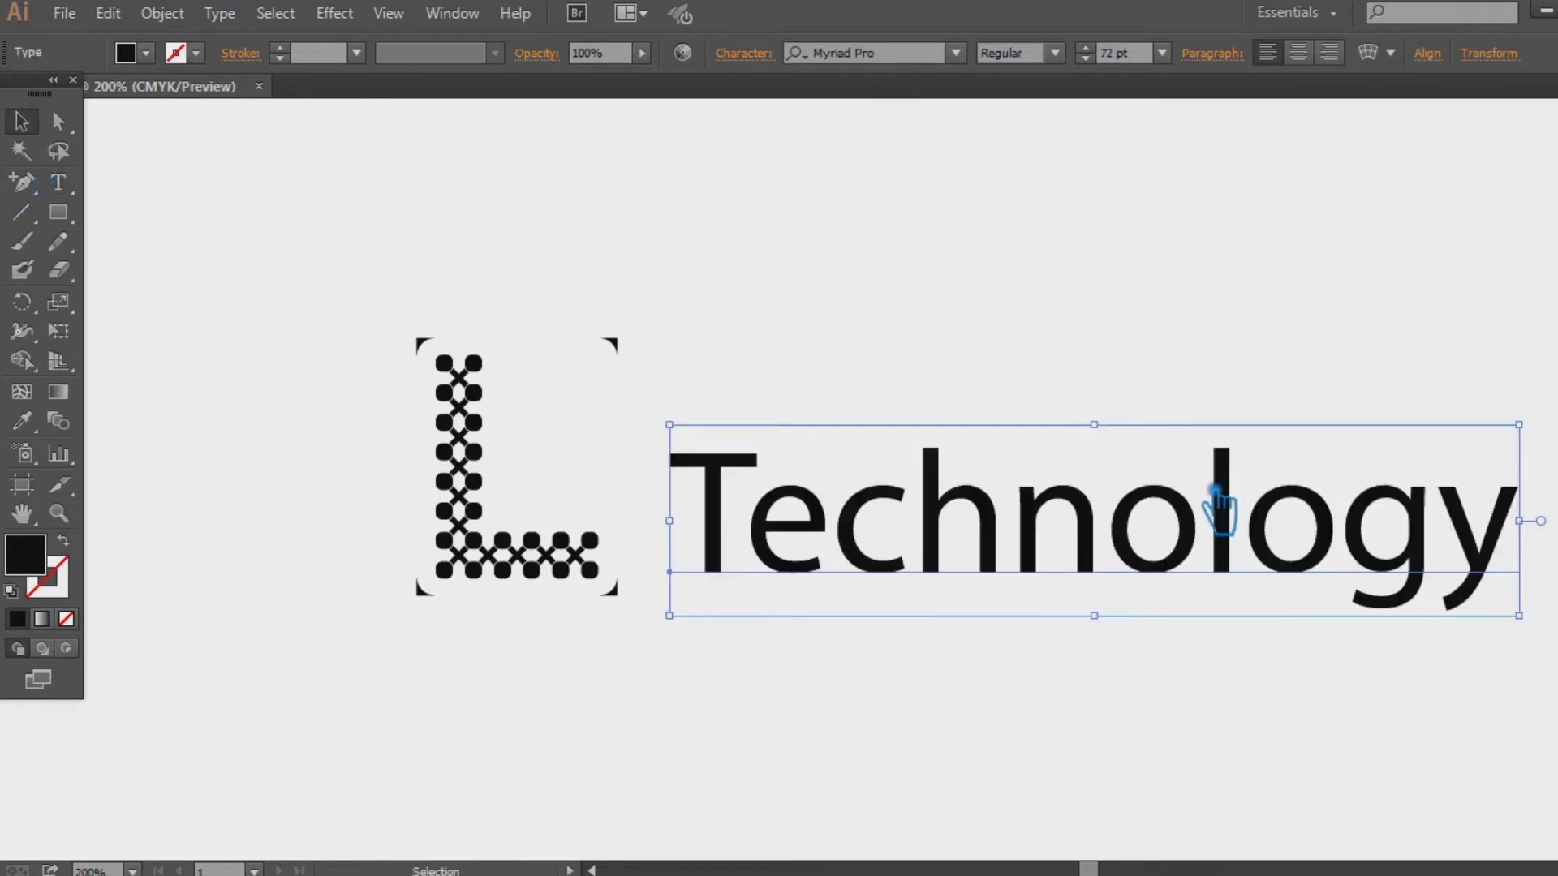
{"action": "left_click", "coordinate": [844, 53]}
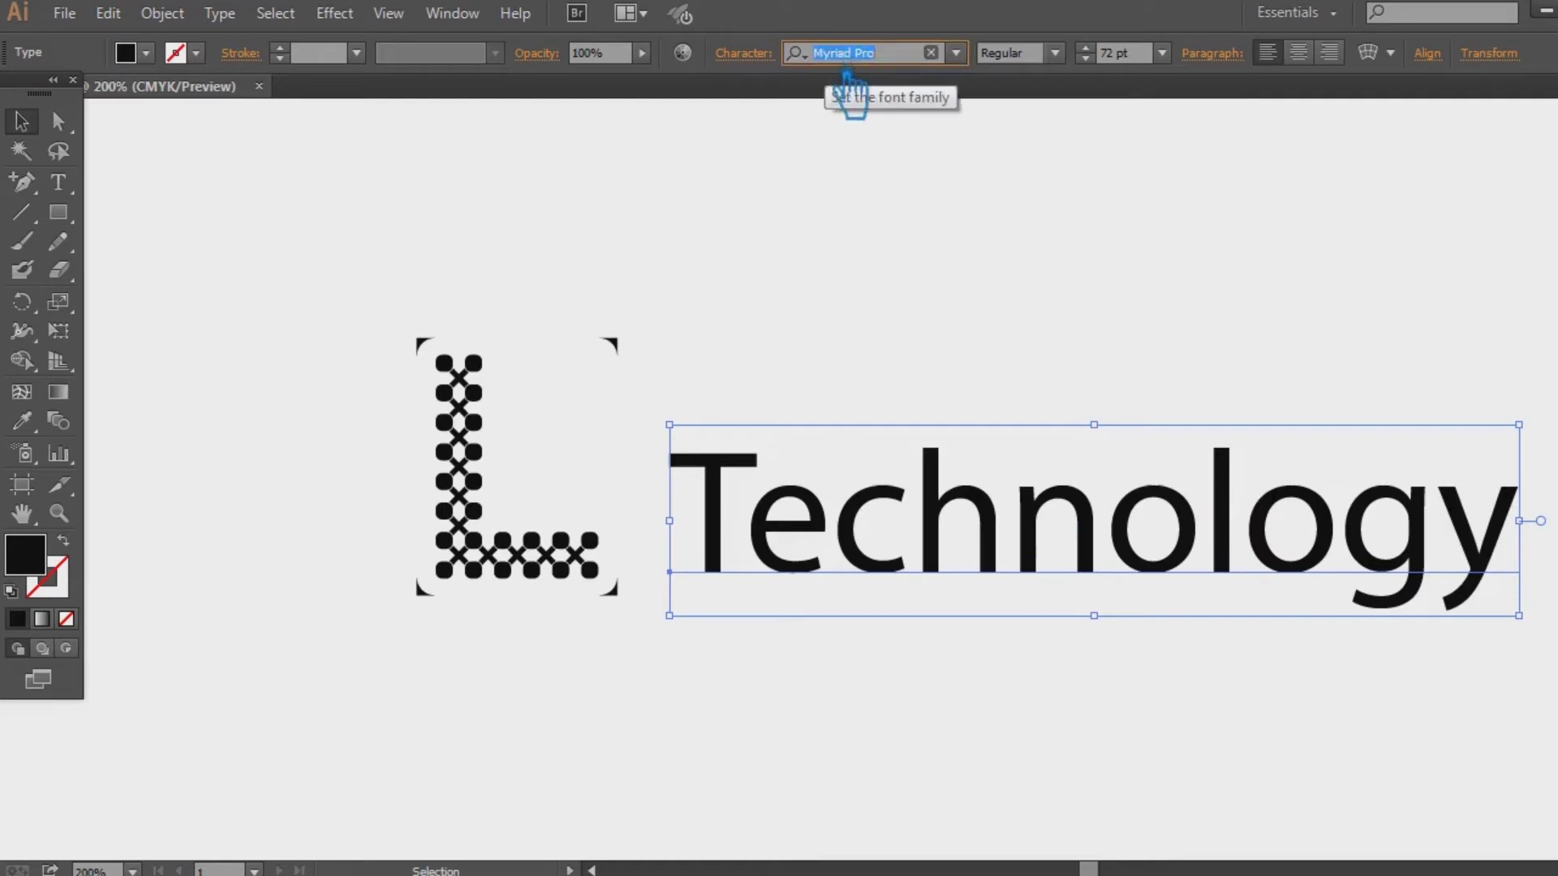
{"action": "type", "text": "racon"}
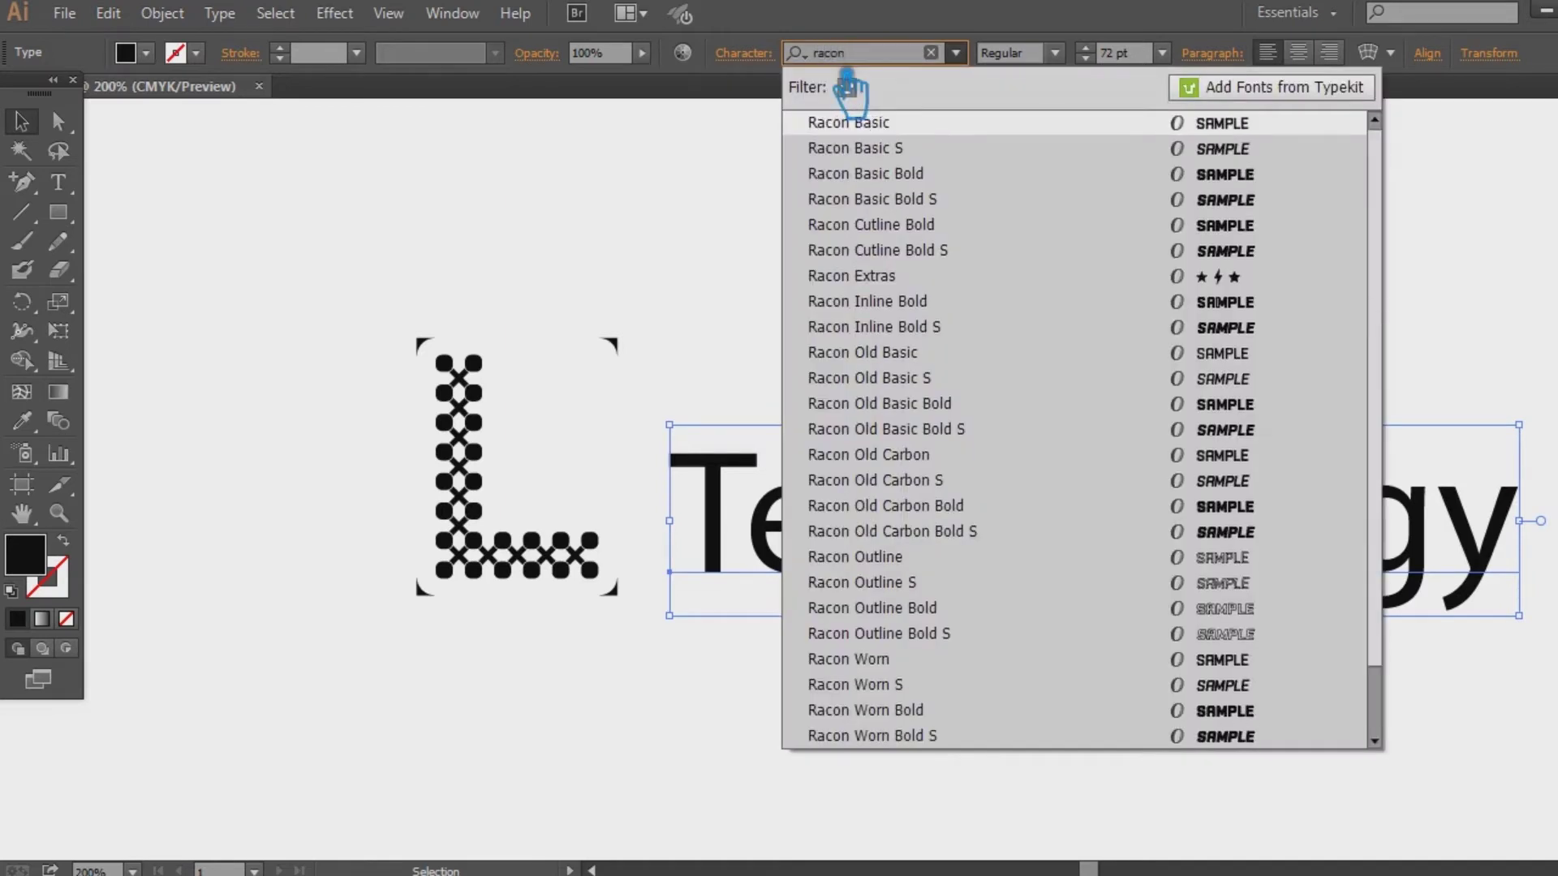
{"action": "key", "text": "Return"}
{"action": "left_click_drag", "start_coordinate": [957, 479], "coordinate": [910, 497]}
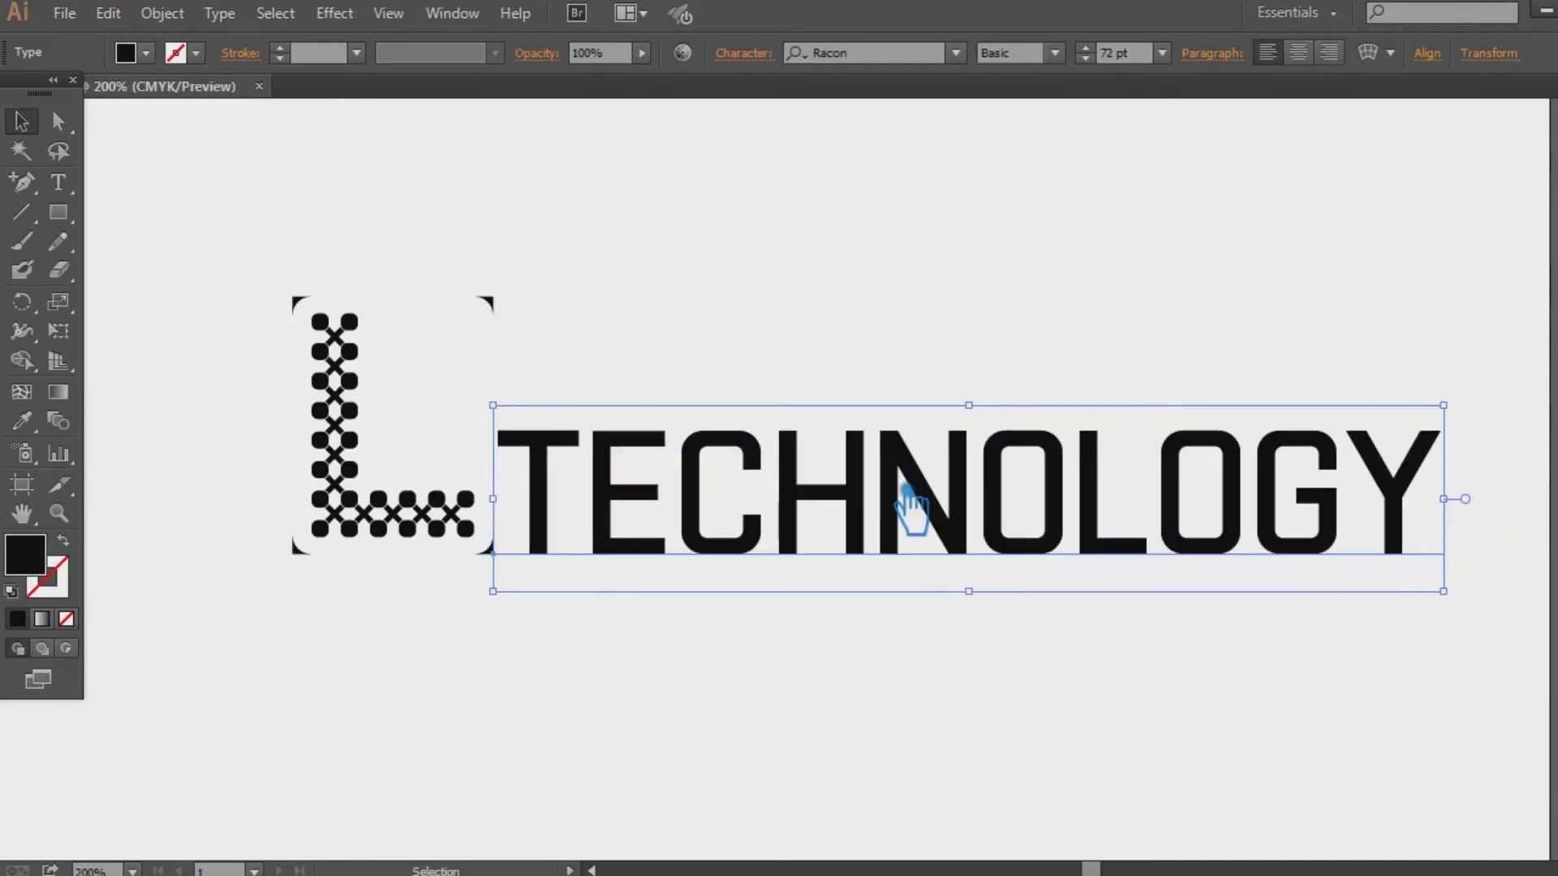
Step: Reduce the TECHNOLOGY text size to 60 pt
{"action": "left_click", "coordinate": [1056, 57]}
{"action": "left_click", "coordinate": [1057, 56]}
{"action": "scroll", "coordinate": [1115, 58], "scroll_direction": "down", "scroll_amount": 12}
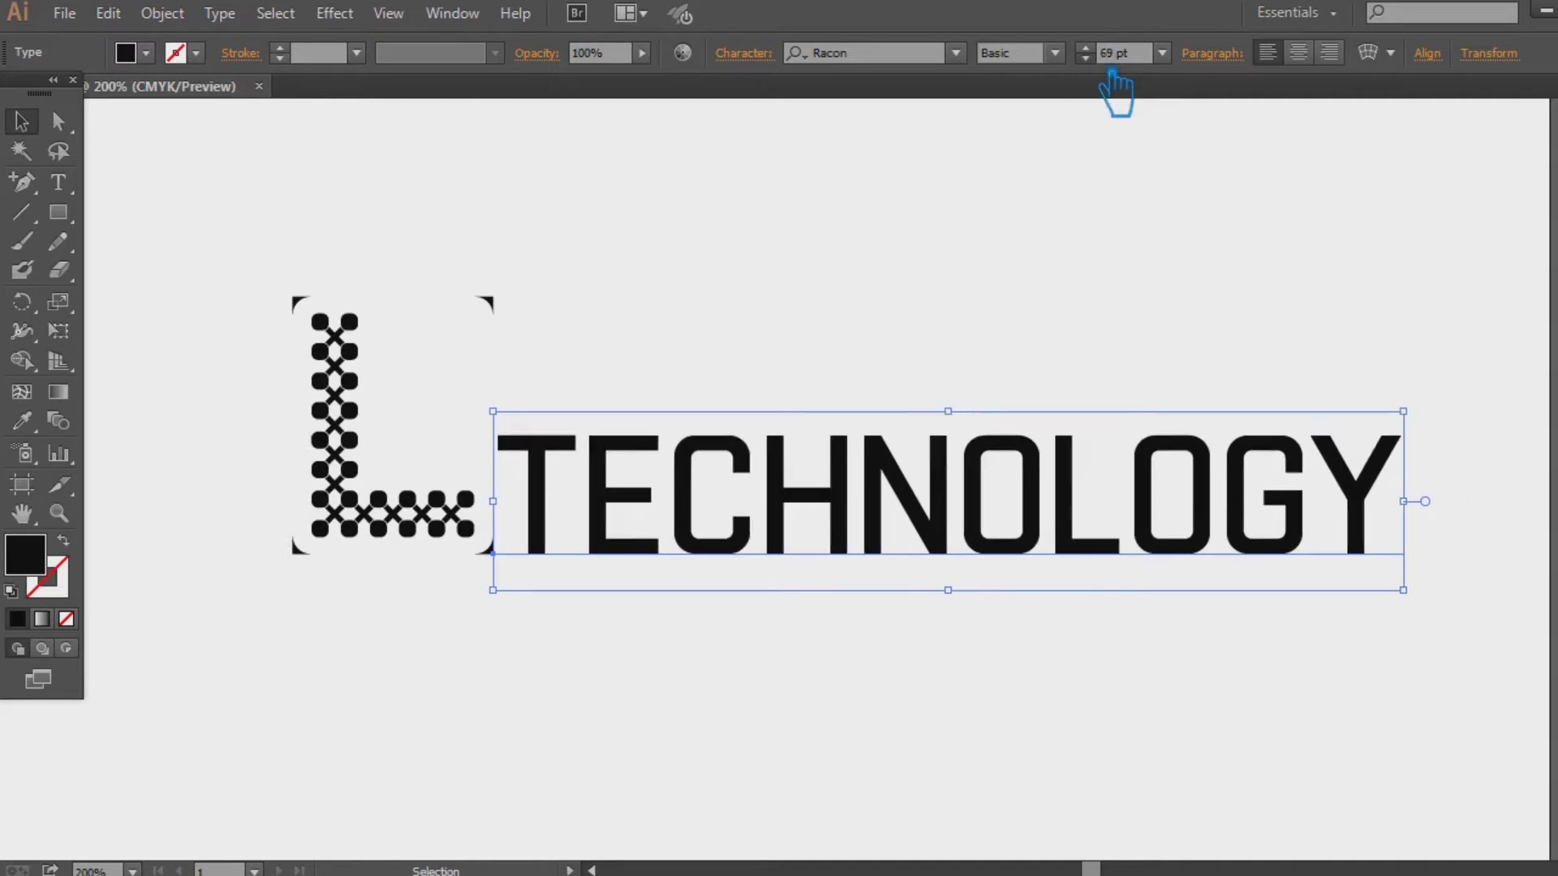
{"action": "left_click", "coordinate": [771, 318]}
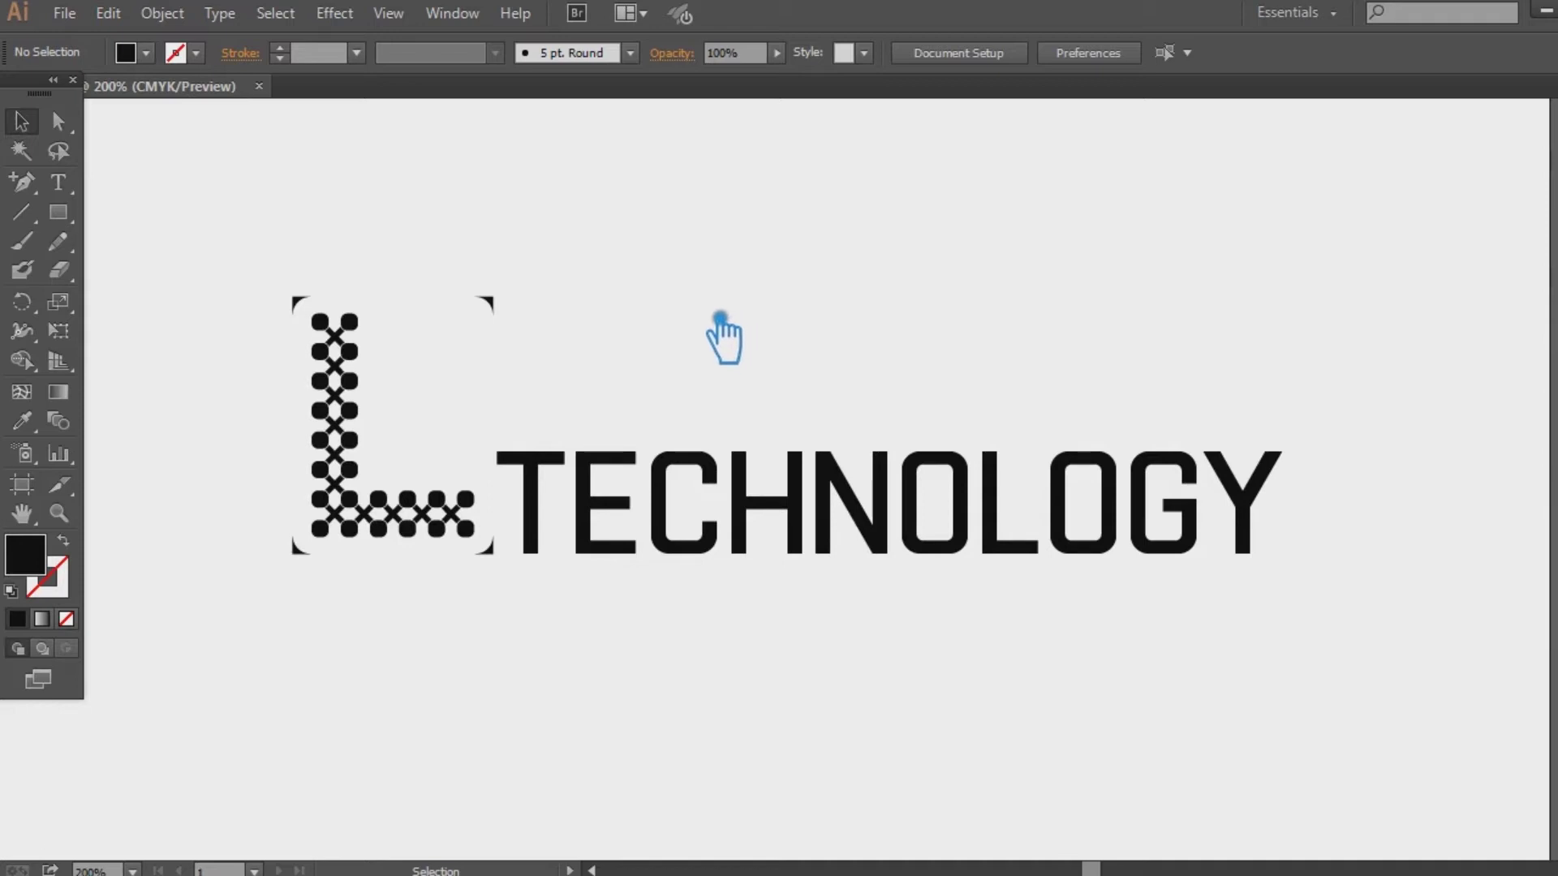
{"action": "left_click", "coordinate": [513, 315]}
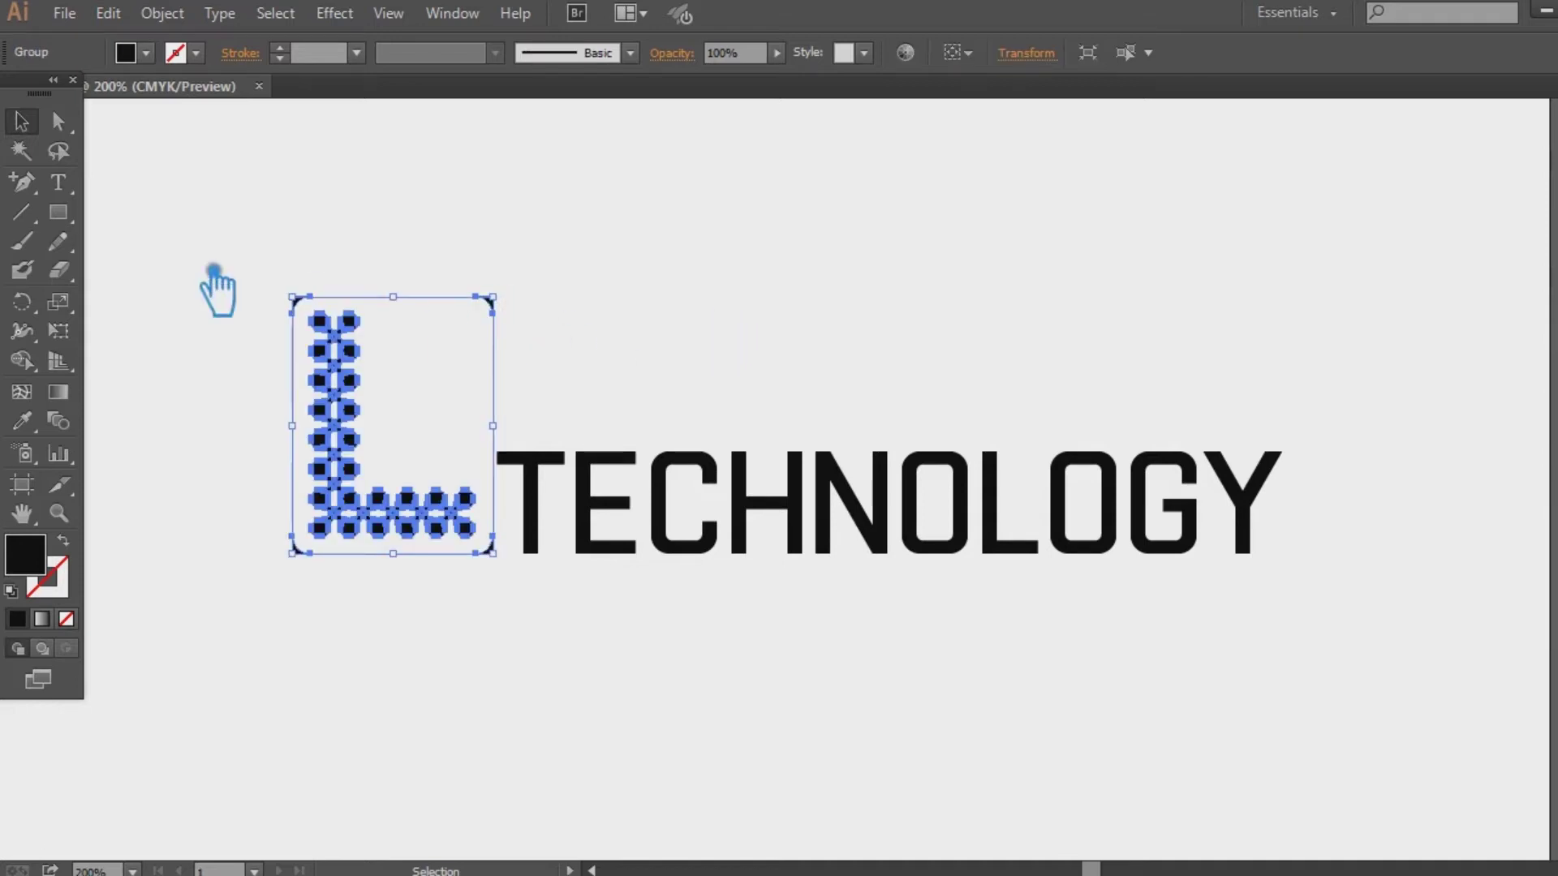
{"action": "left_click", "coordinate": [586, 288]}
{"action": "left_click_drag", "start_coordinate": [890, 635], "coordinate": [872, 564]}
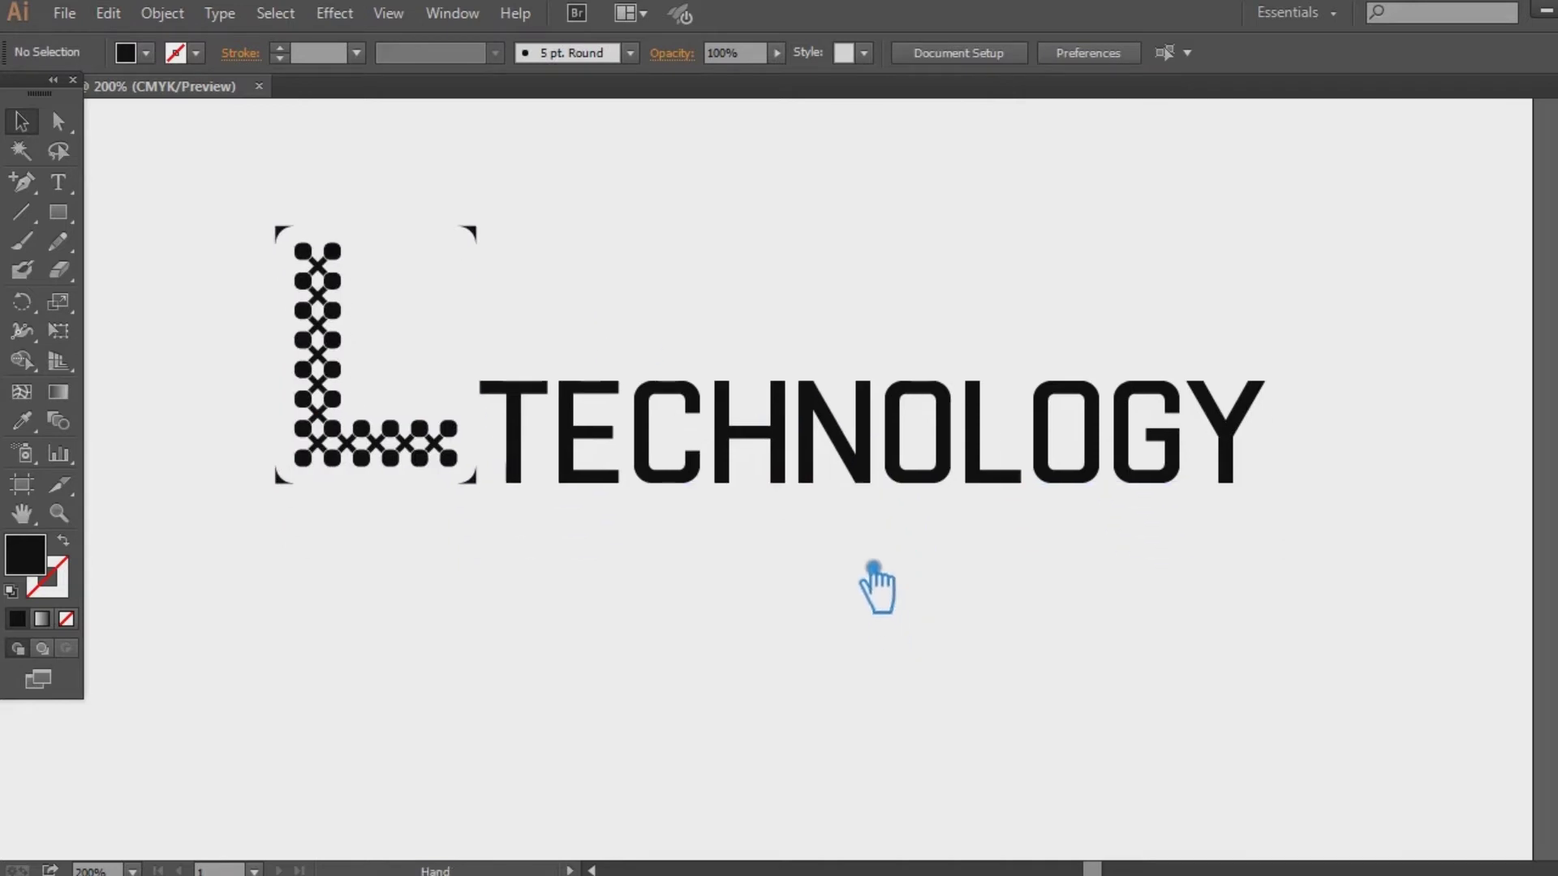
{"action": "left_click_drag", "start_coordinate": [1317, 542], "coordinate": [185, 203]}
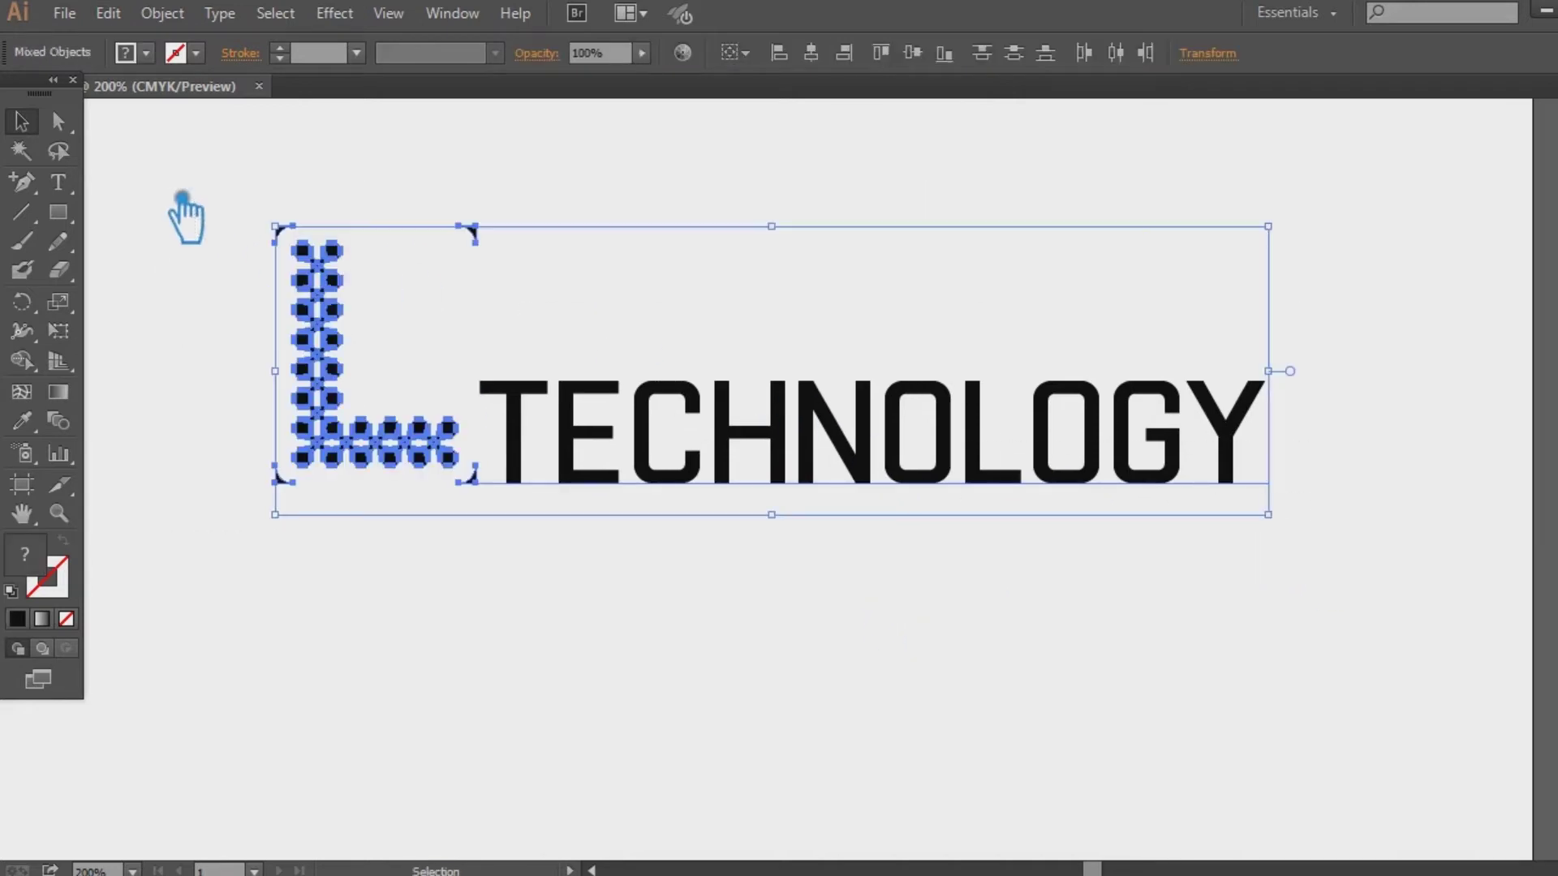
{"action": "left_click", "coordinate": [717, 443]}
{"action": "right_click", "coordinate": [717, 442]}
{"action": "left_click", "coordinate": [793, 592]}
Step: Set the TECHNOLOGY text to 61 pt and tighten its letter tracking
{"action": "left_click", "coordinate": [765, 461]}
{"action": "left_click", "coordinate": [771, 390]}
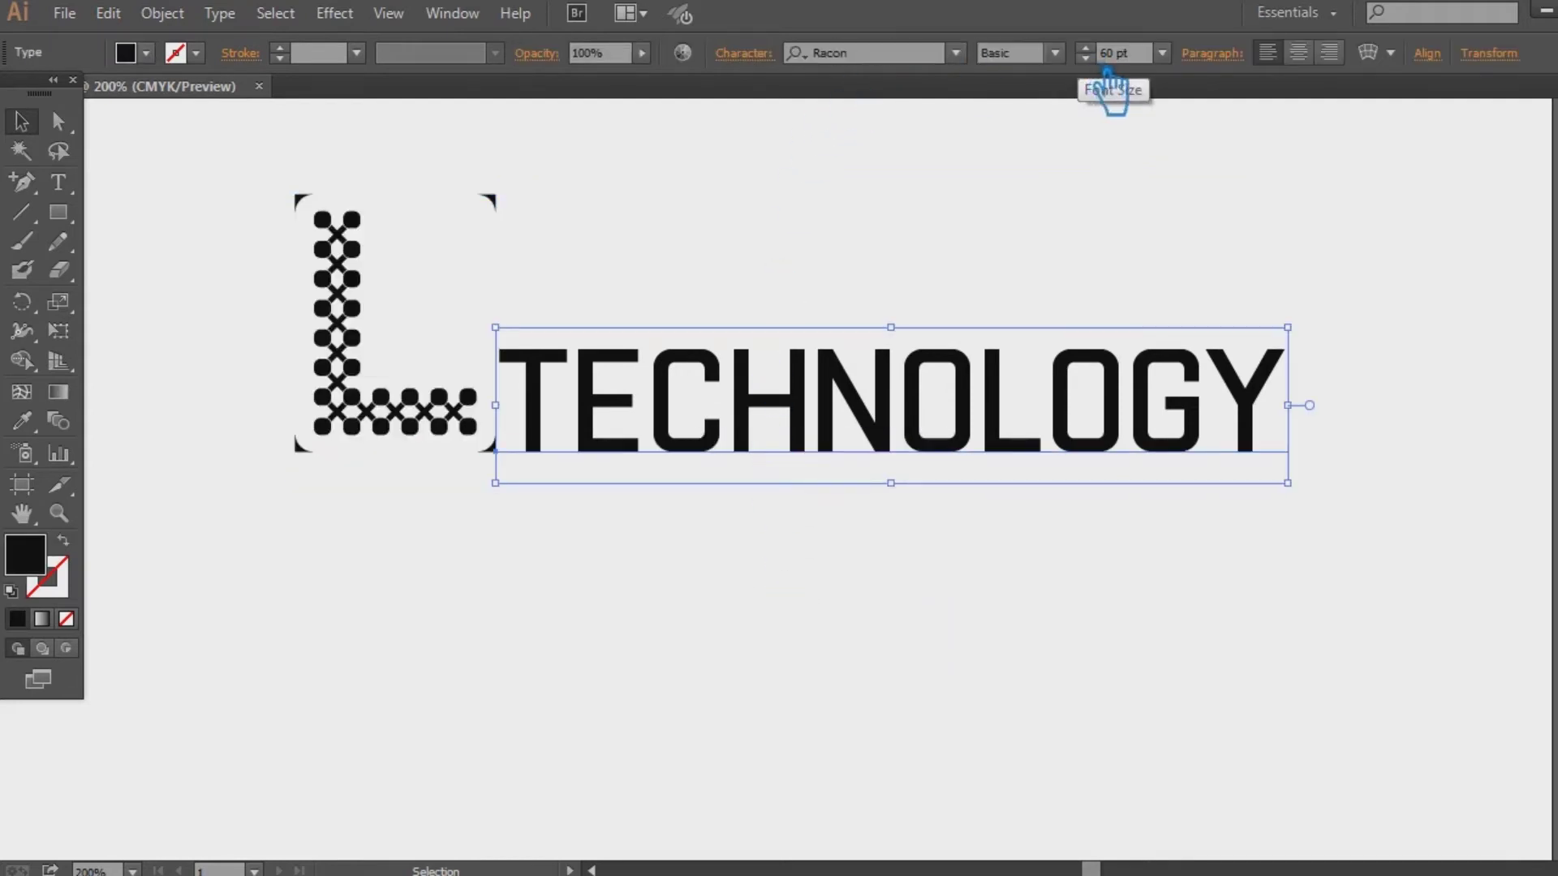
{"action": "scroll", "coordinate": [1108, 73], "scroll_direction": "down", "scroll_amount": 9}
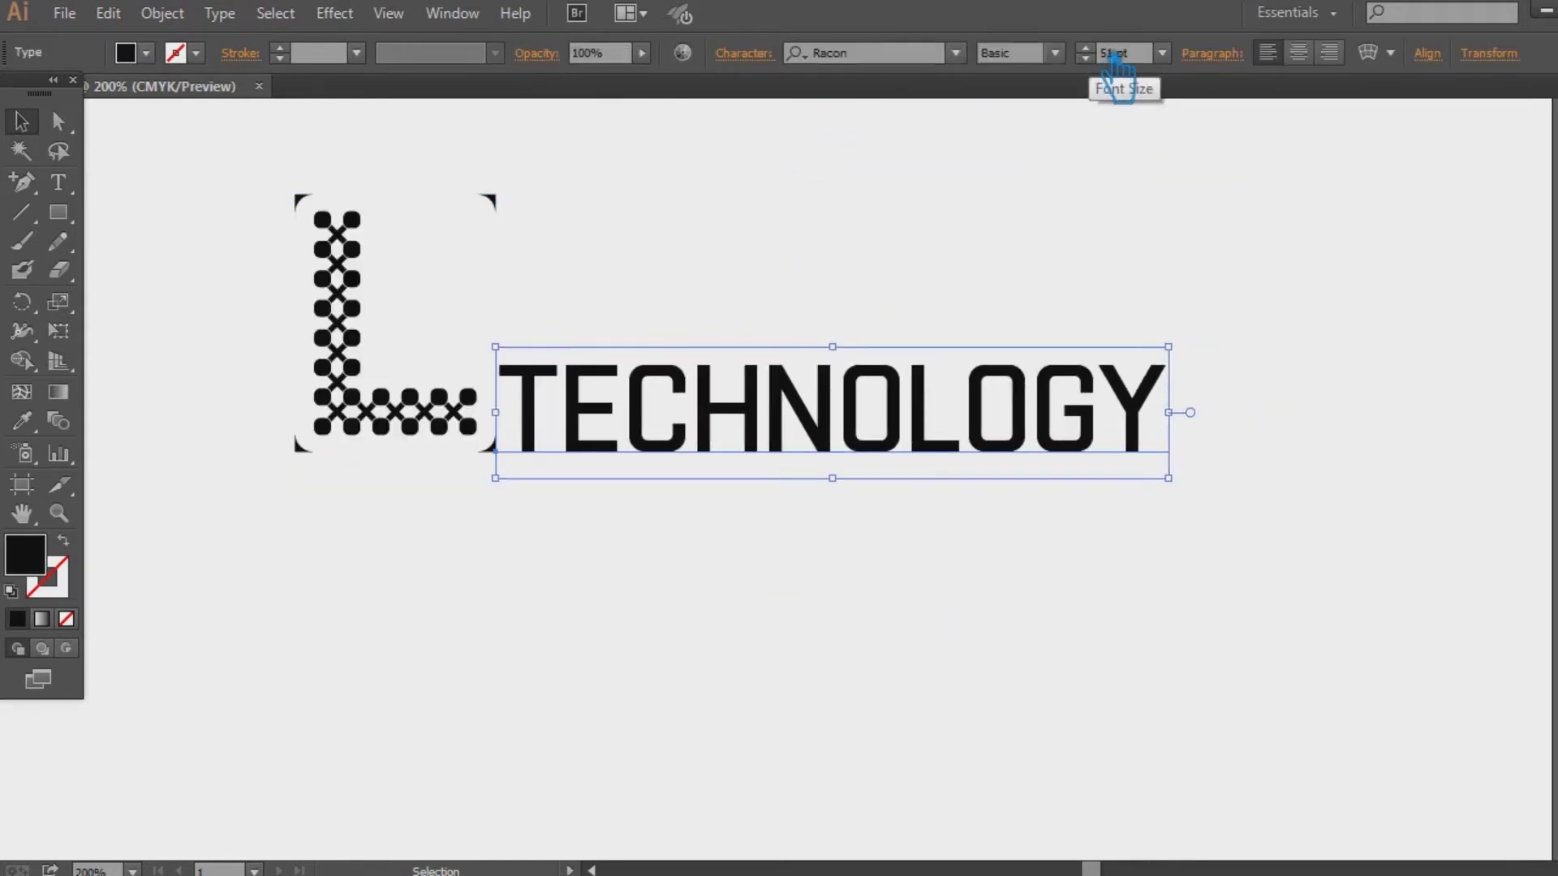
{"action": "scroll", "coordinate": [1117, 61], "scroll_direction": "up", "scroll_amount": 10}
{"action": "left_click", "coordinate": [771, 56]}
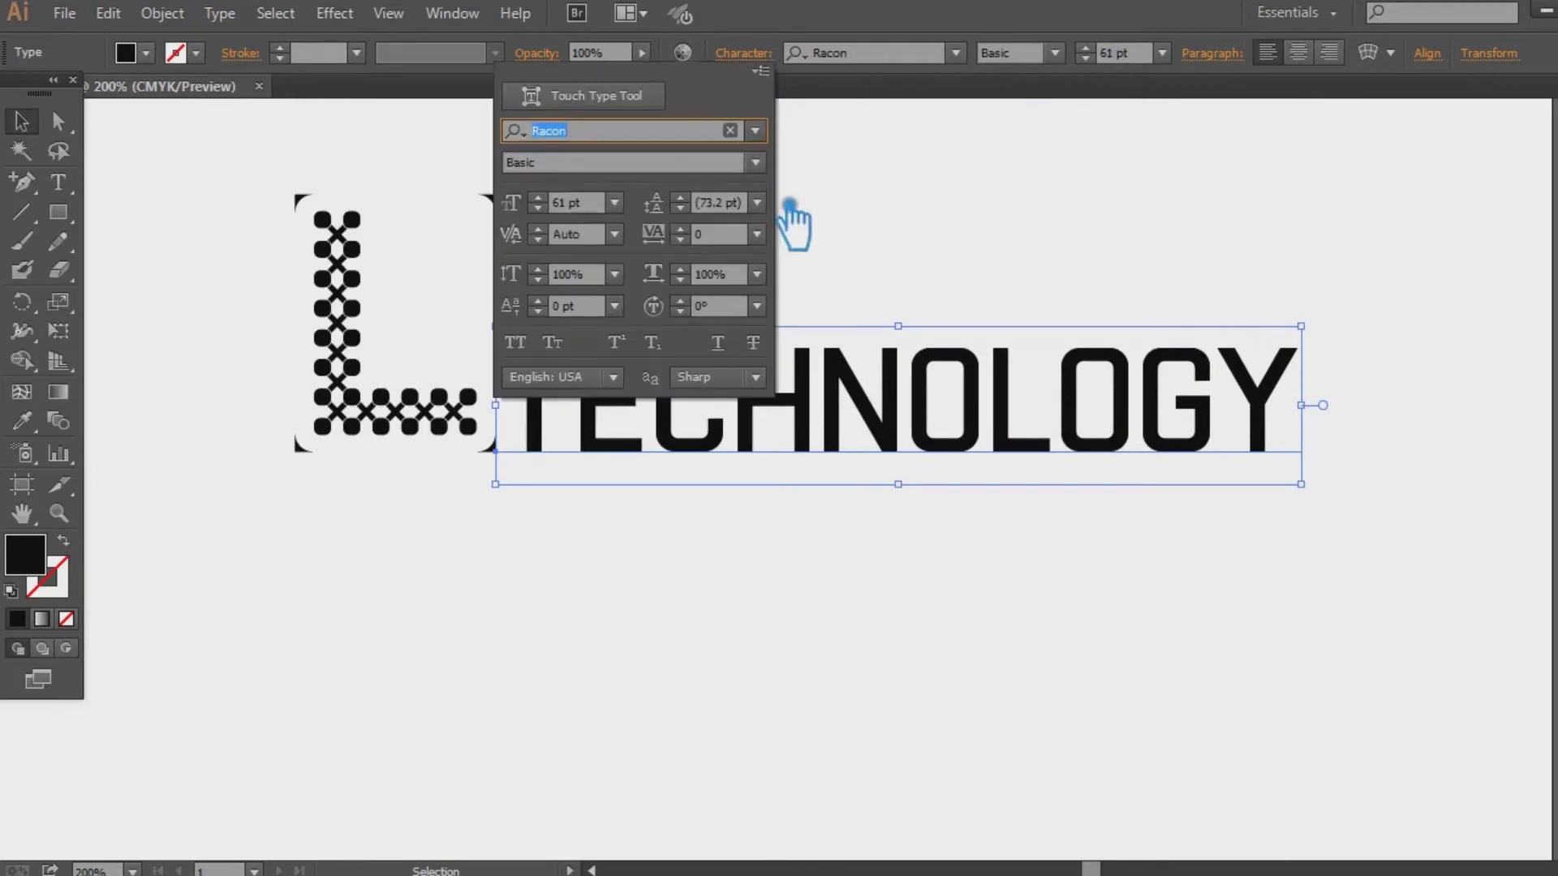
{"action": "left_click", "coordinate": [763, 257]}
{"action": "left_click", "coordinate": [800, 313]}
{"action": "left_click", "coordinate": [999, 281]}
Step: Group the L mark together with the TECHNOLOGY text
{"action": "left_click_drag", "start_coordinate": [1359, 524], "coordinate": [243, 174]}
{"action": "left_click", "coordinate": [805, 605]}
{"action": "left_click_drag", "start_coordinate": [803, 588], "coordinate": [852, 574]}
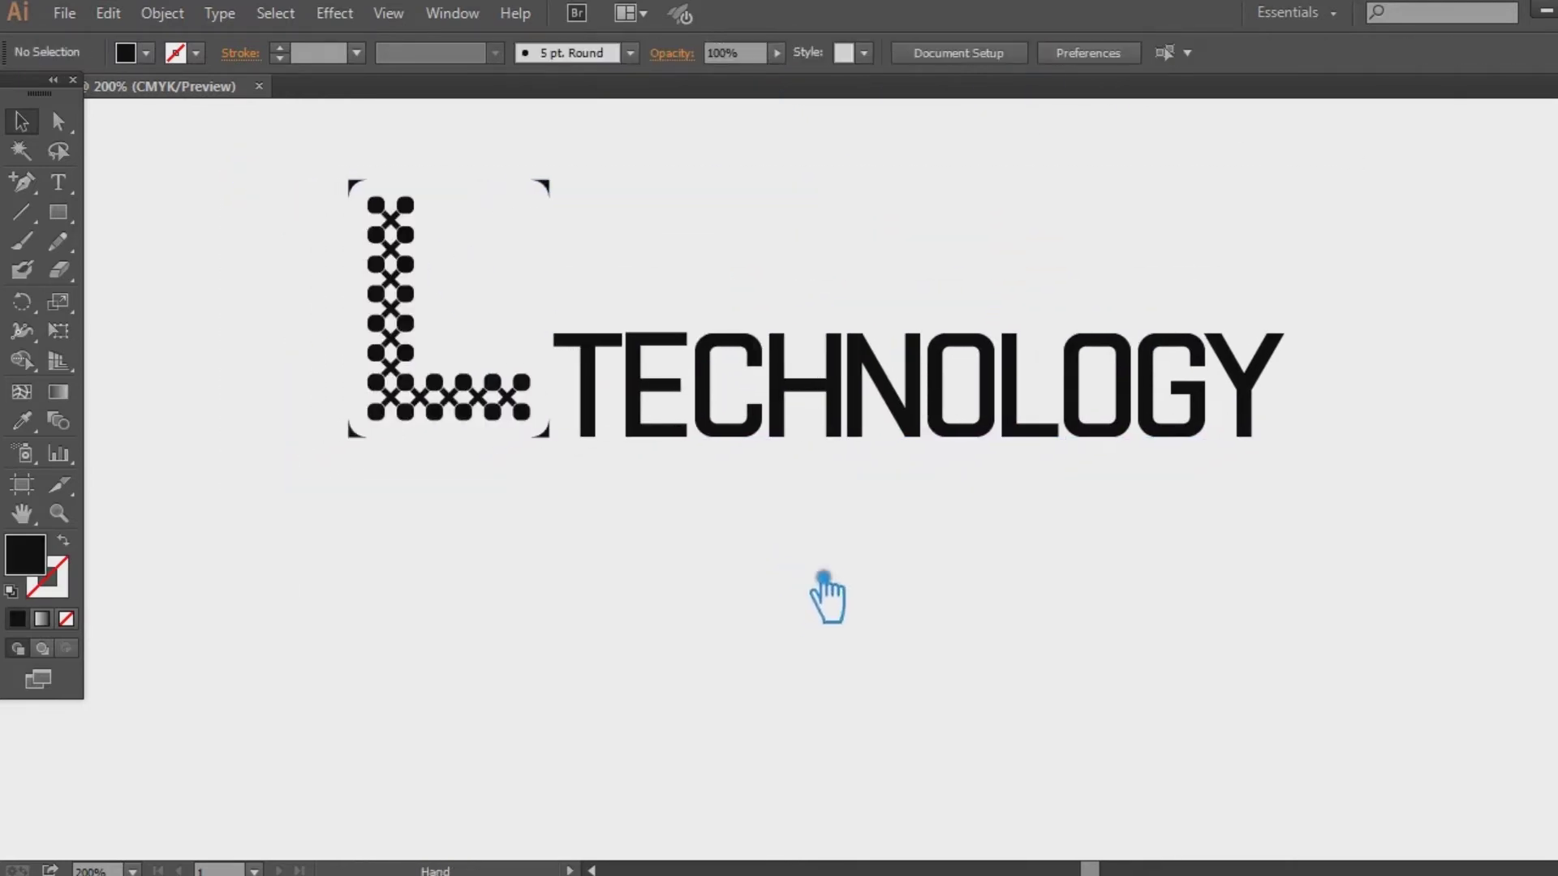
Step: Add the text "TAGLINE GOES HERE" as a separate line below the TECHNOLOGY text
{"action": "left_click", "coordinate": [57, 181]}
{"action": "left_click", "coordinate": [629, 605]}
{"action": "type", "text": "T"}
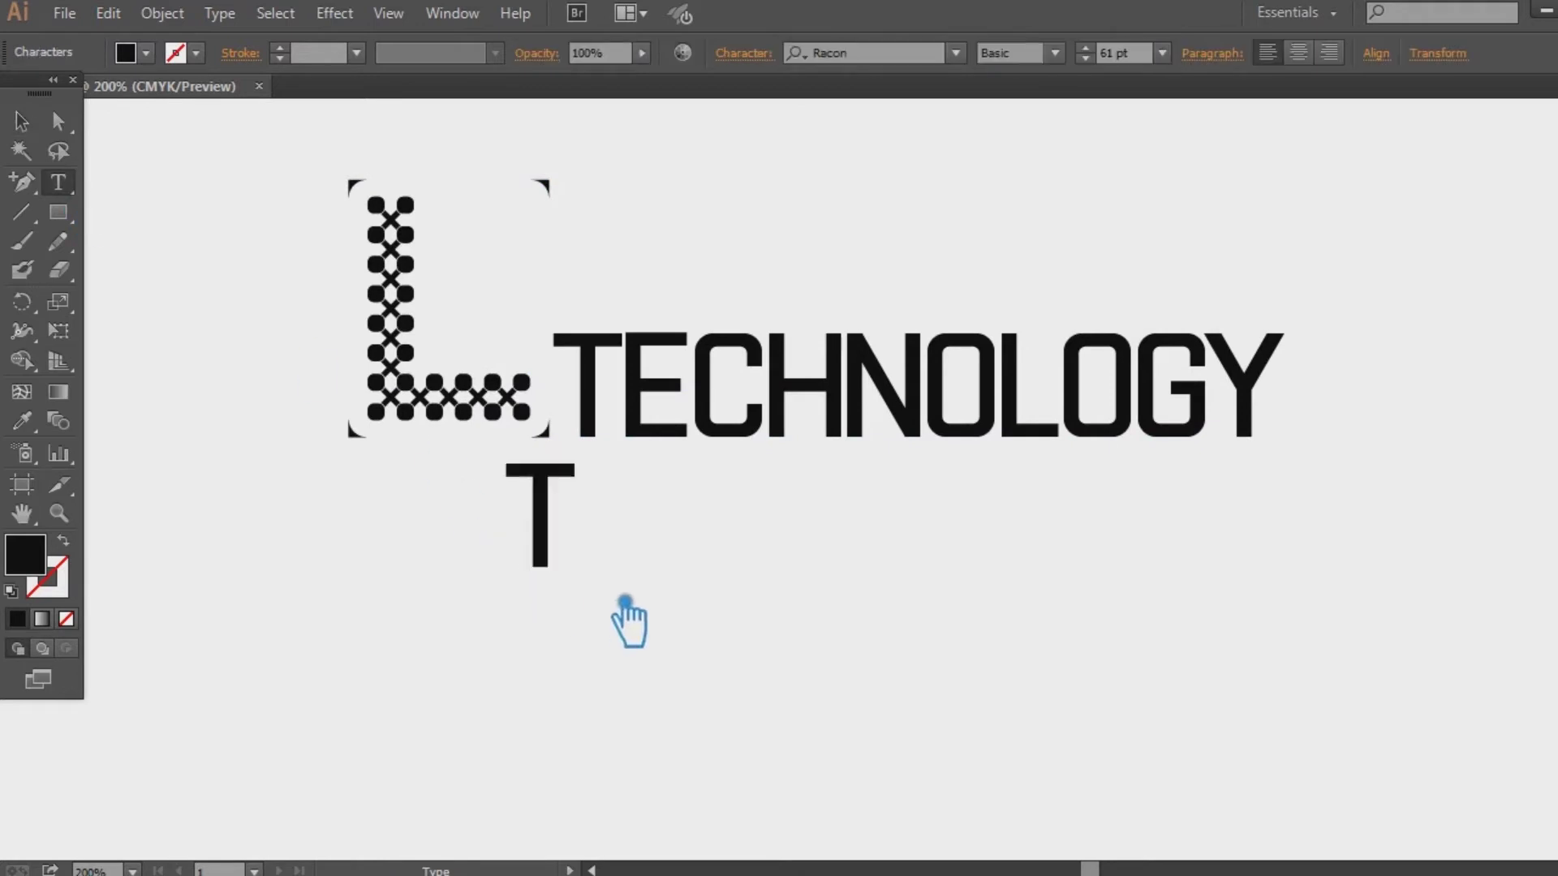
{"action": "type", "text": "AGLINE GOES HERE"}
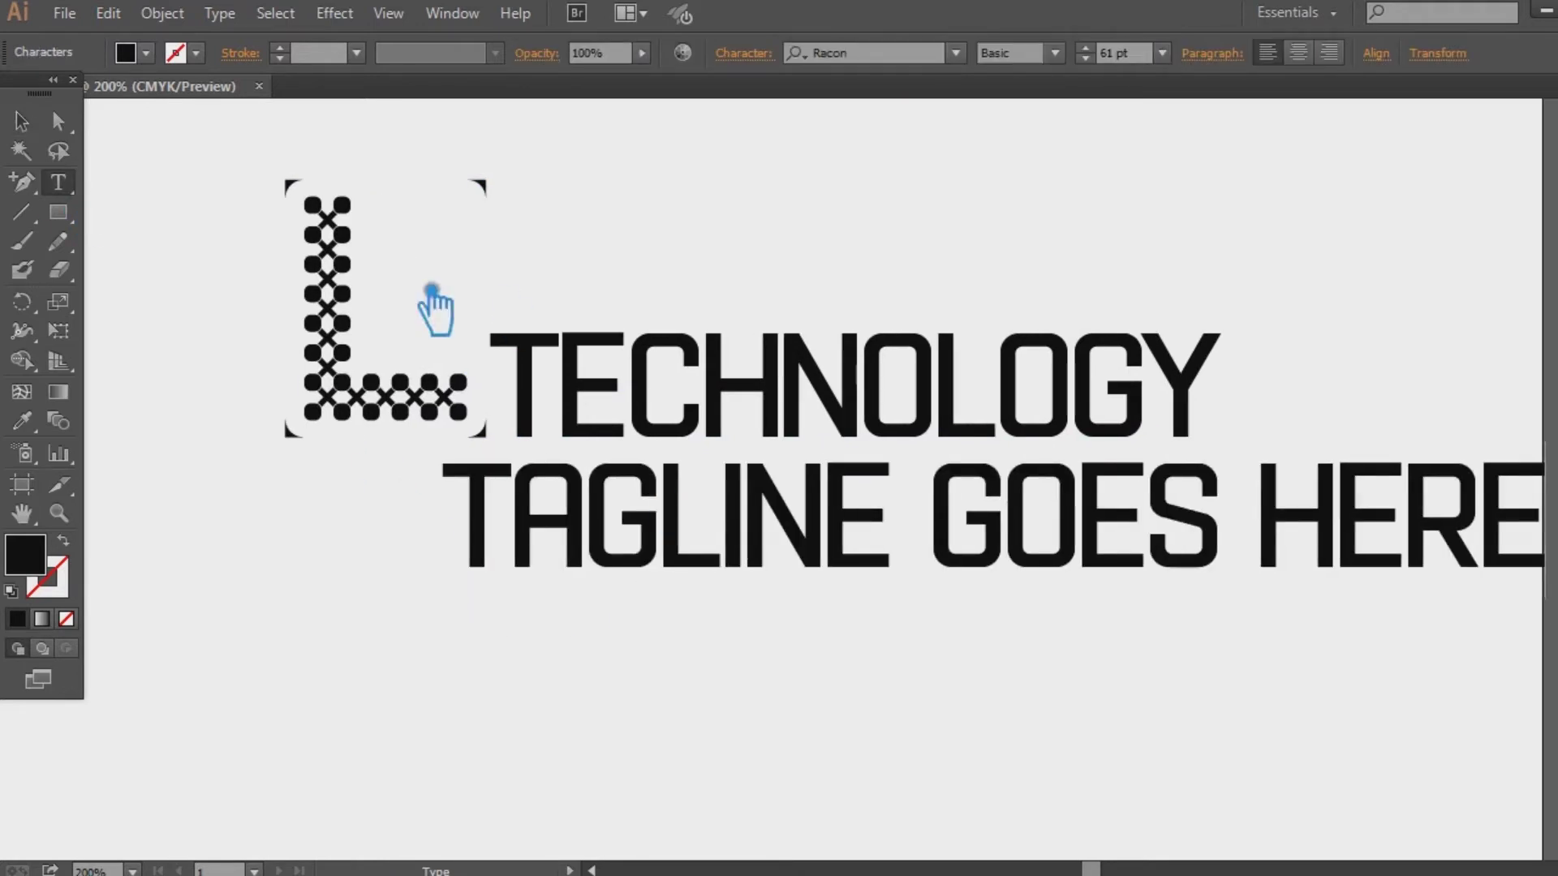
{"action": "key", "text": "Escape"}
Step: Reduce the tagline to 12 pt and move it close beneath the L mark
{"action": "left_click", "coordinate": [1162, 52]}
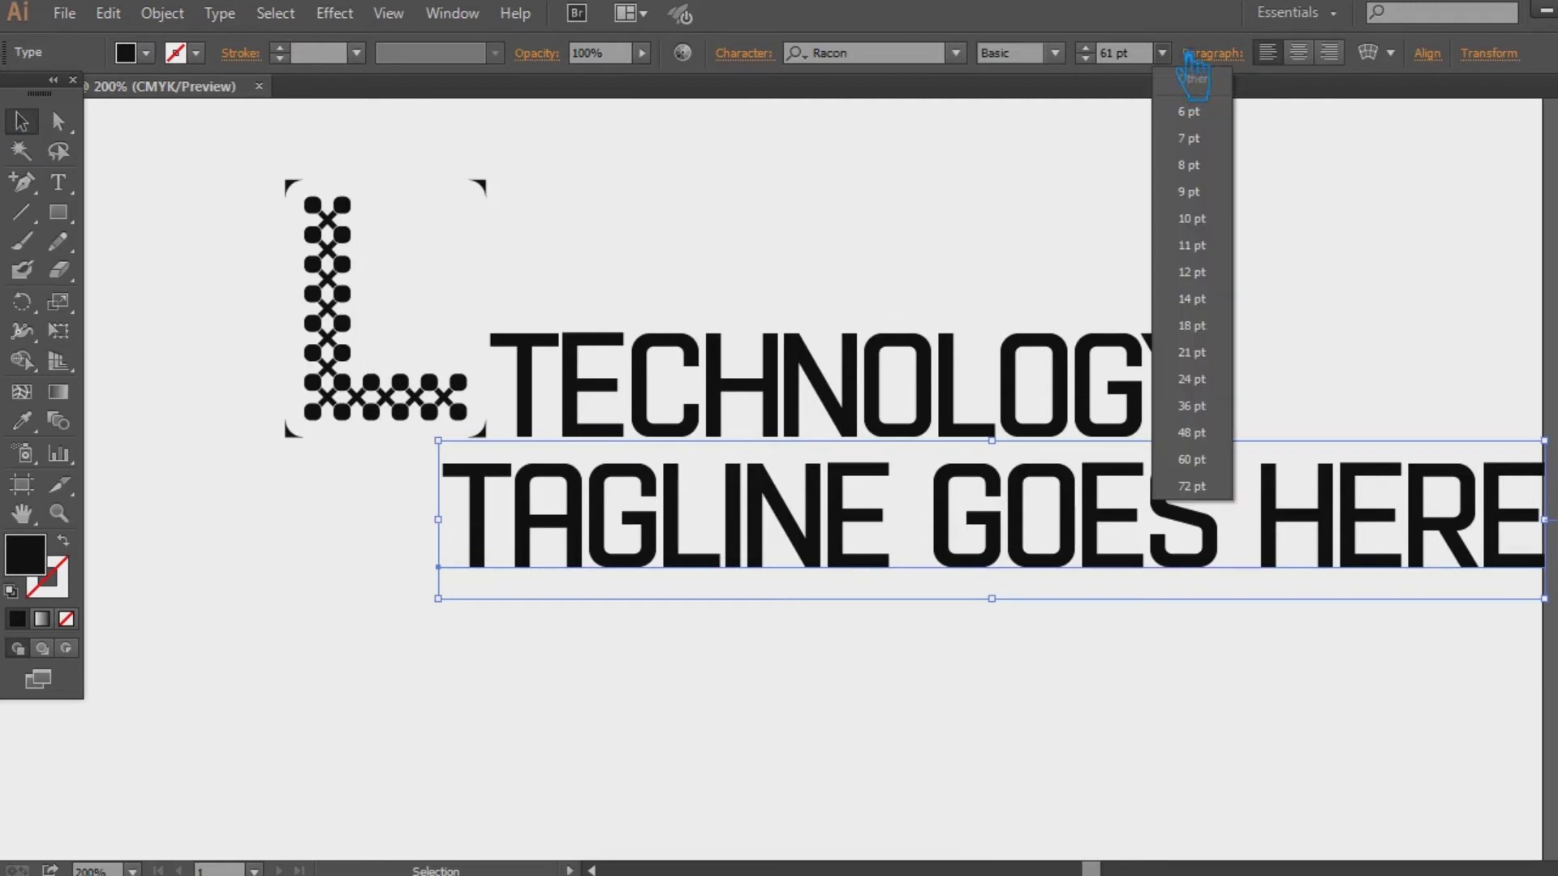
{"action": "left_click", "coordinate": [1217, 250]}
{"action": "left_click_drag", "start_coordinate": [570, 576], "coordinate": [482, 511]}
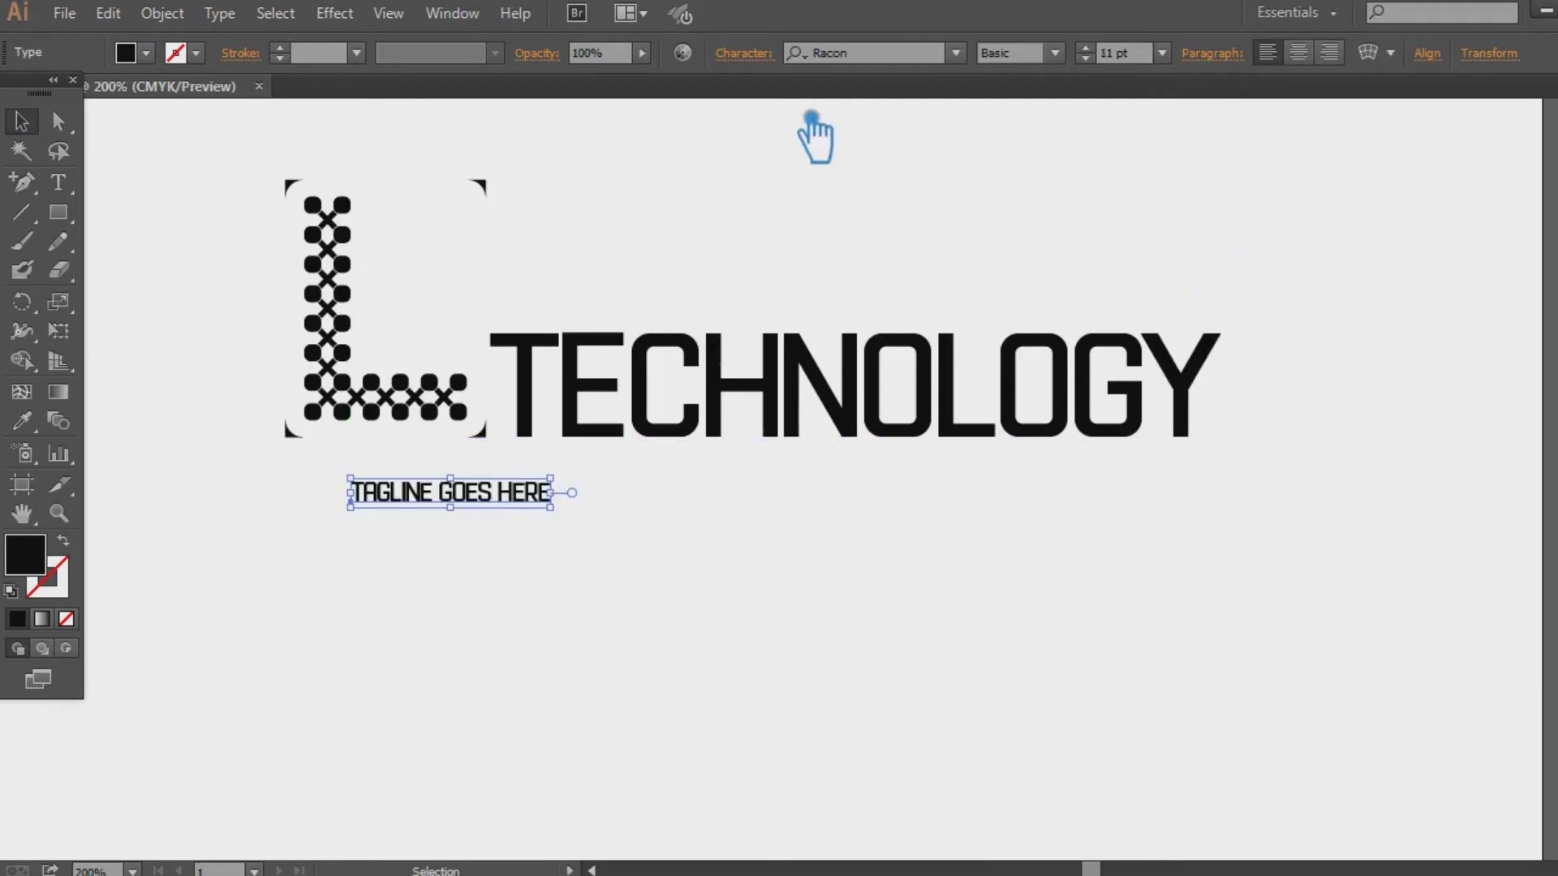
{"action": "left_click", "coordinate": [1086, 47]}
Step: Widen the tagline's letter tracking to 500
{"action": "left_click", "coordinate": [743, 53]}
{"action": "type", "text": "5"}
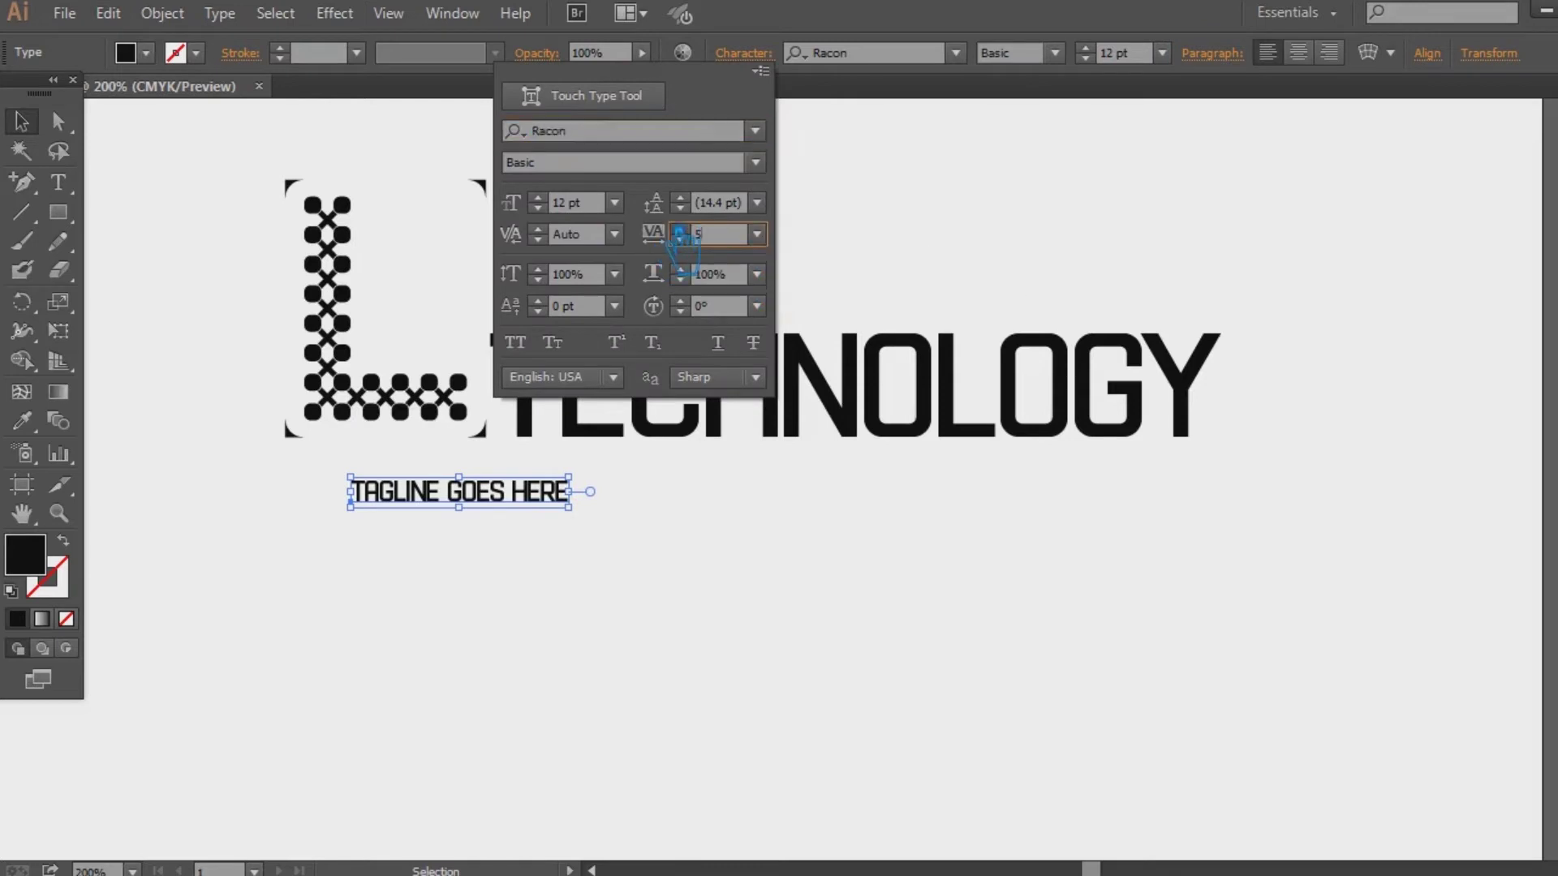
{"action": "key", "text": "Return"}
{"action": "left_click", "coordinate": [806, 630]}
Step: Position the tagline directly beneath TECHNOLOGY, starting slightly inside the word's first letter
{"action": "left_click_drag", "start_coordinate": [683, 507], "coordinate": [845, 497]}
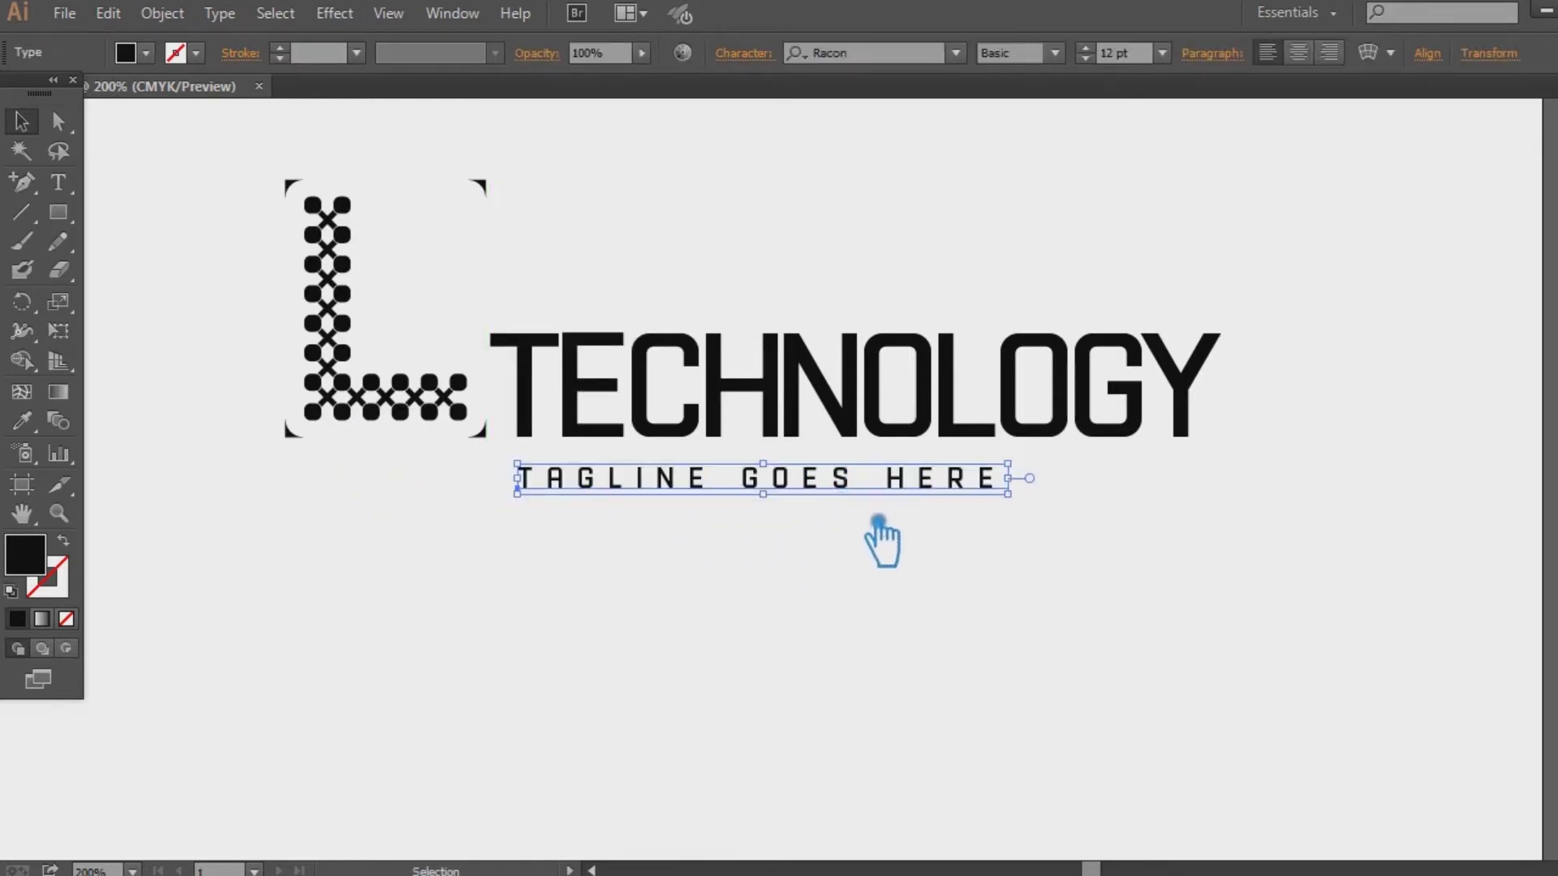
{"action": "key", "text": "Left"}
{"action": "key", "text": "Left"}
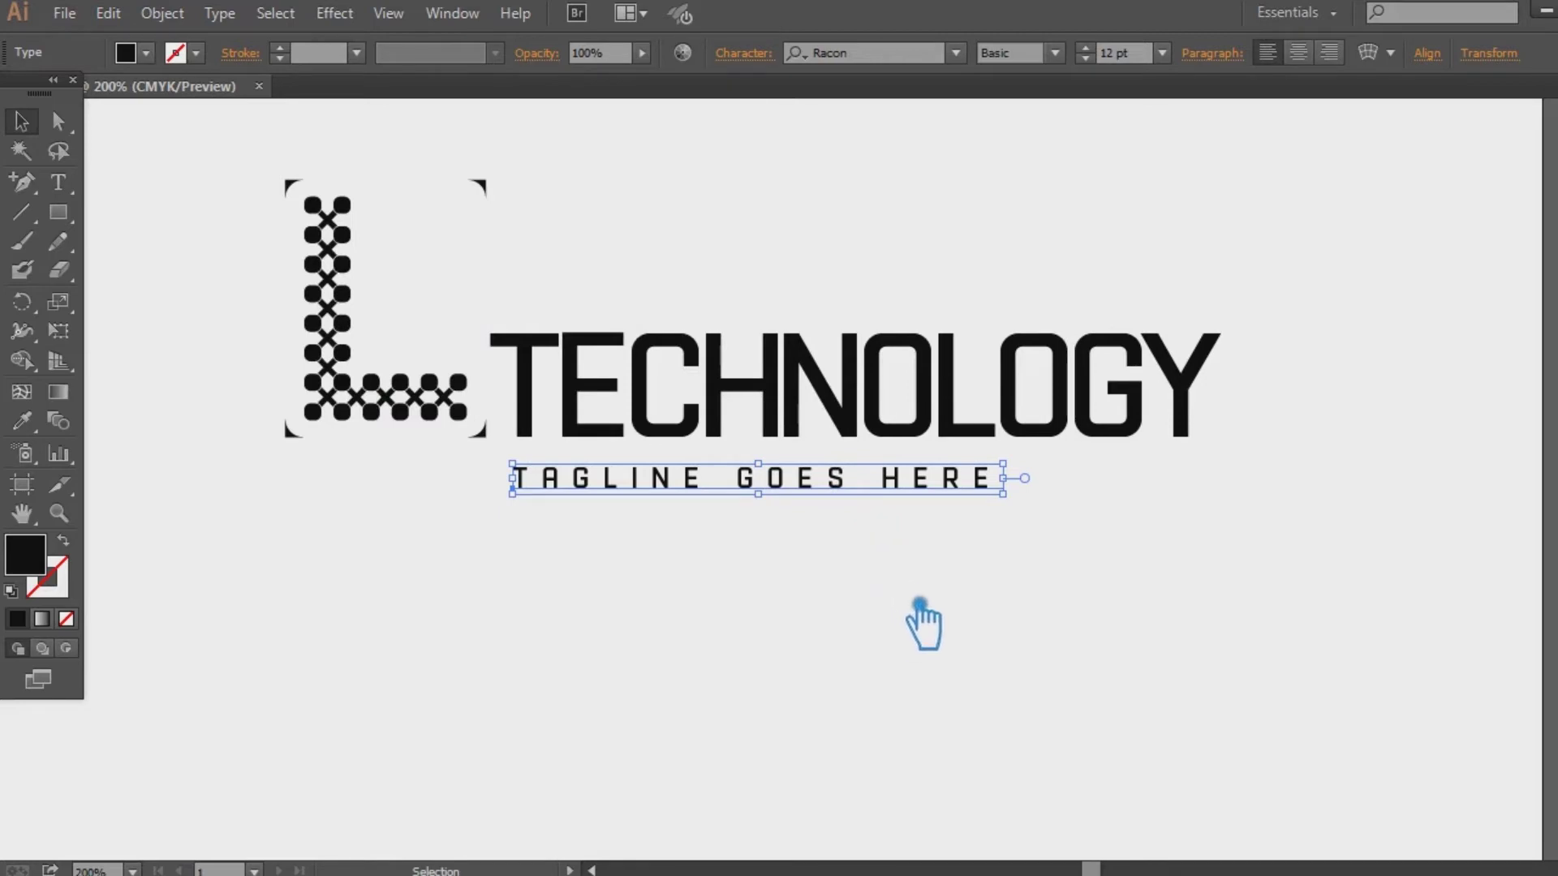
Step: Place a duplicate of the grouped L mark and TECHNOLOGY text off the artboard, to its right
{"action": "key", "text": "ctrl+minus"}
{"action": "key", "text": "ctrl+minus"}
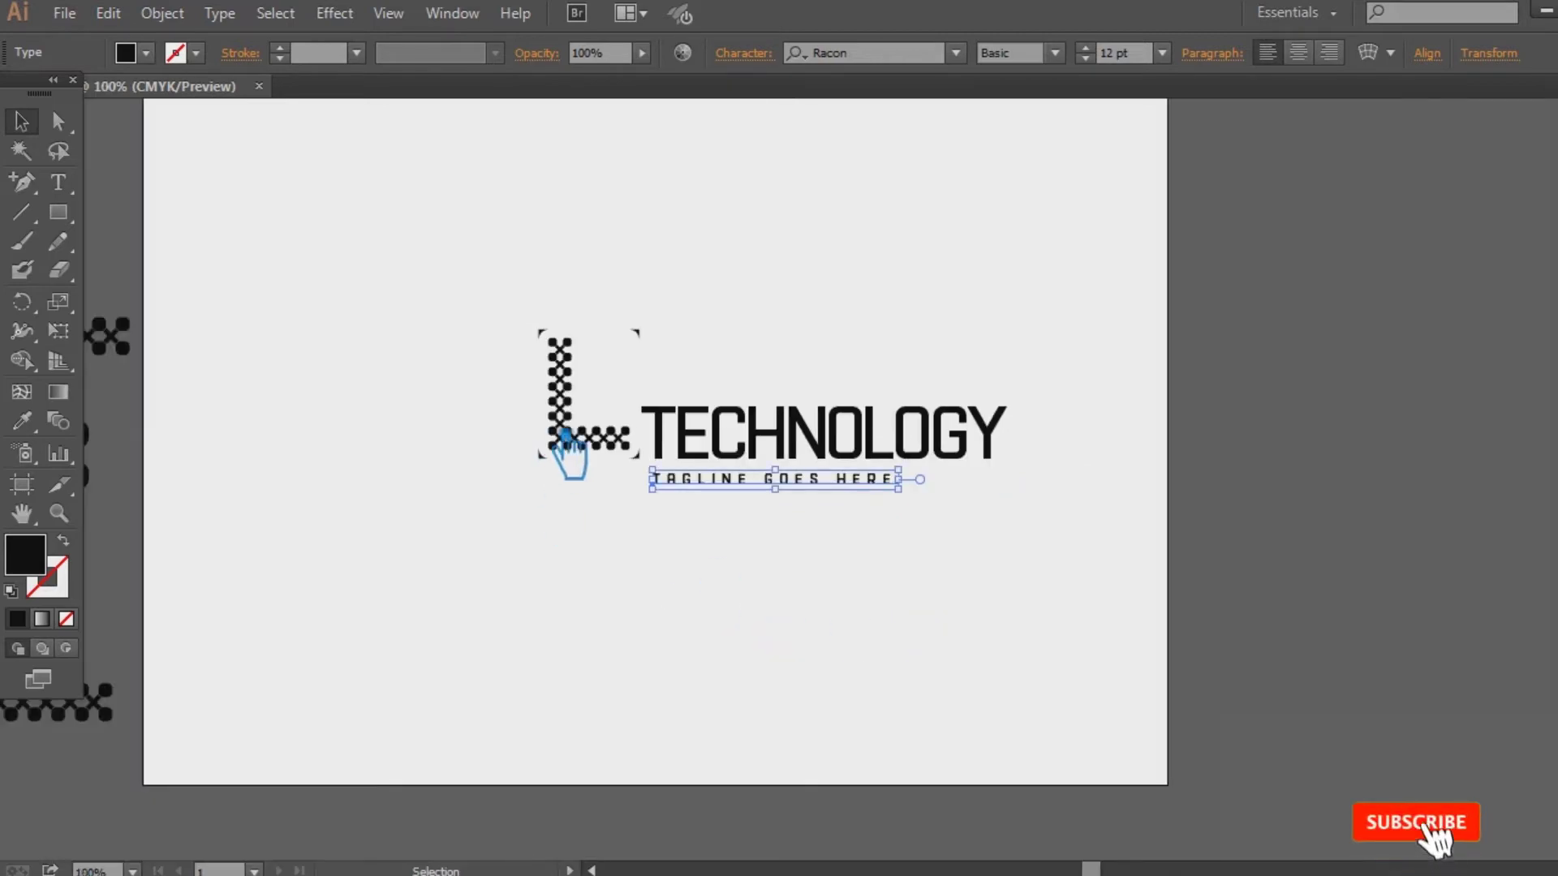
{"action": "left_click", "coordinate": [622, 439]}
{"action": "left_click", "coordinate": [1064, 528]}
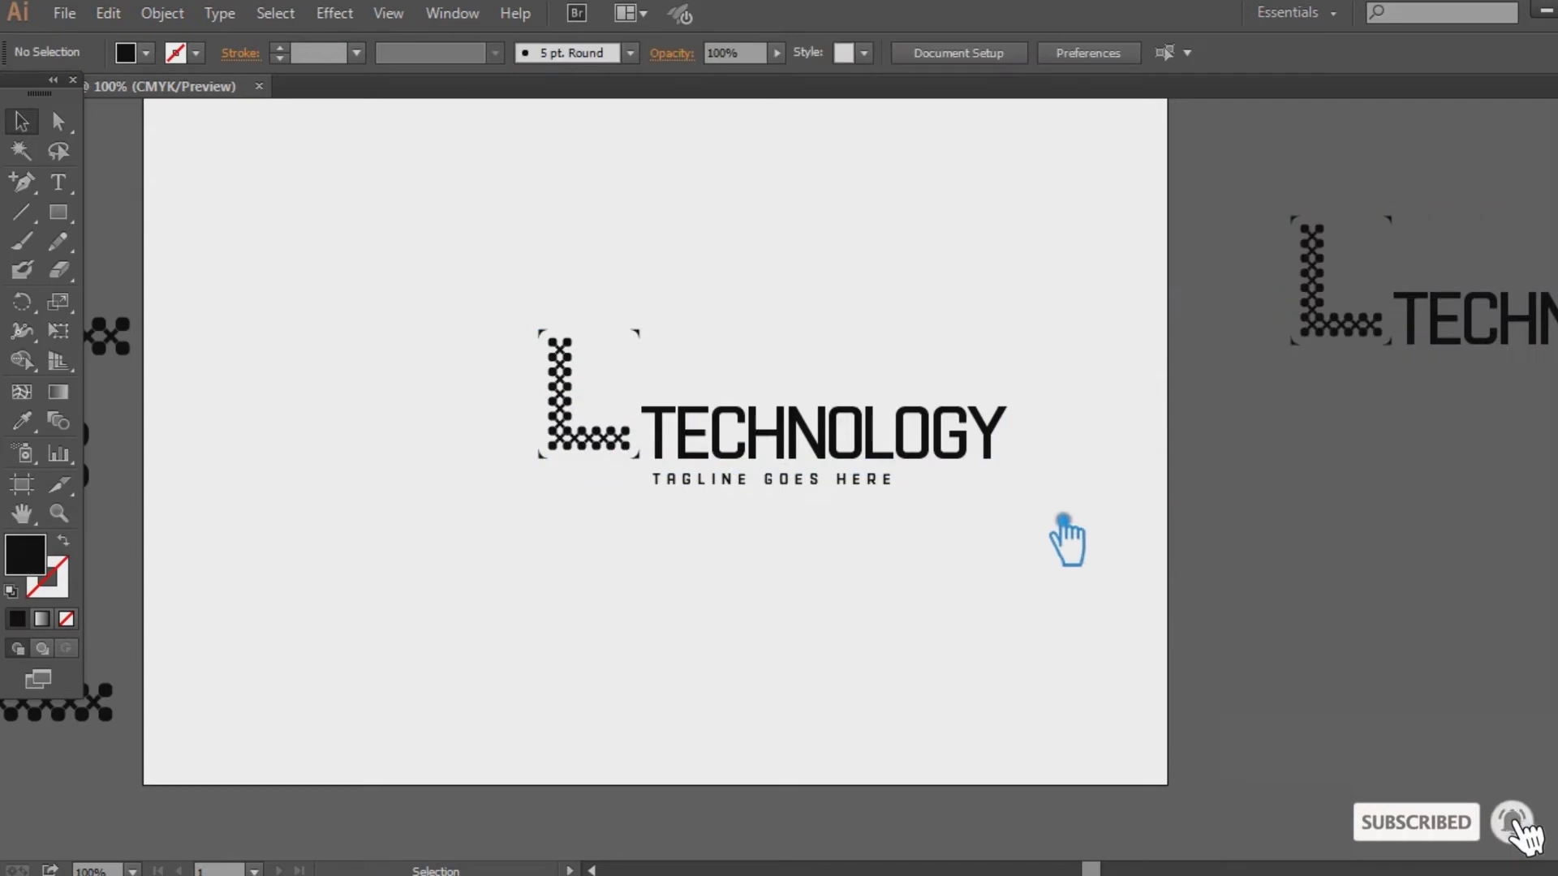
Step: Set the tagline's tracking to 600 and its size to 16 pt
{"action": "key", "text": "ctrl+plus"}
{"action": "key", "text": "ctrl+plus"}
{"action": "key", "text": "ctrl+plus"}
{"action": "key", "text": "space"}
{"action": "left_click_drag", "start_coordinate": [1086, 522], "coordinate": [1199, 648]}
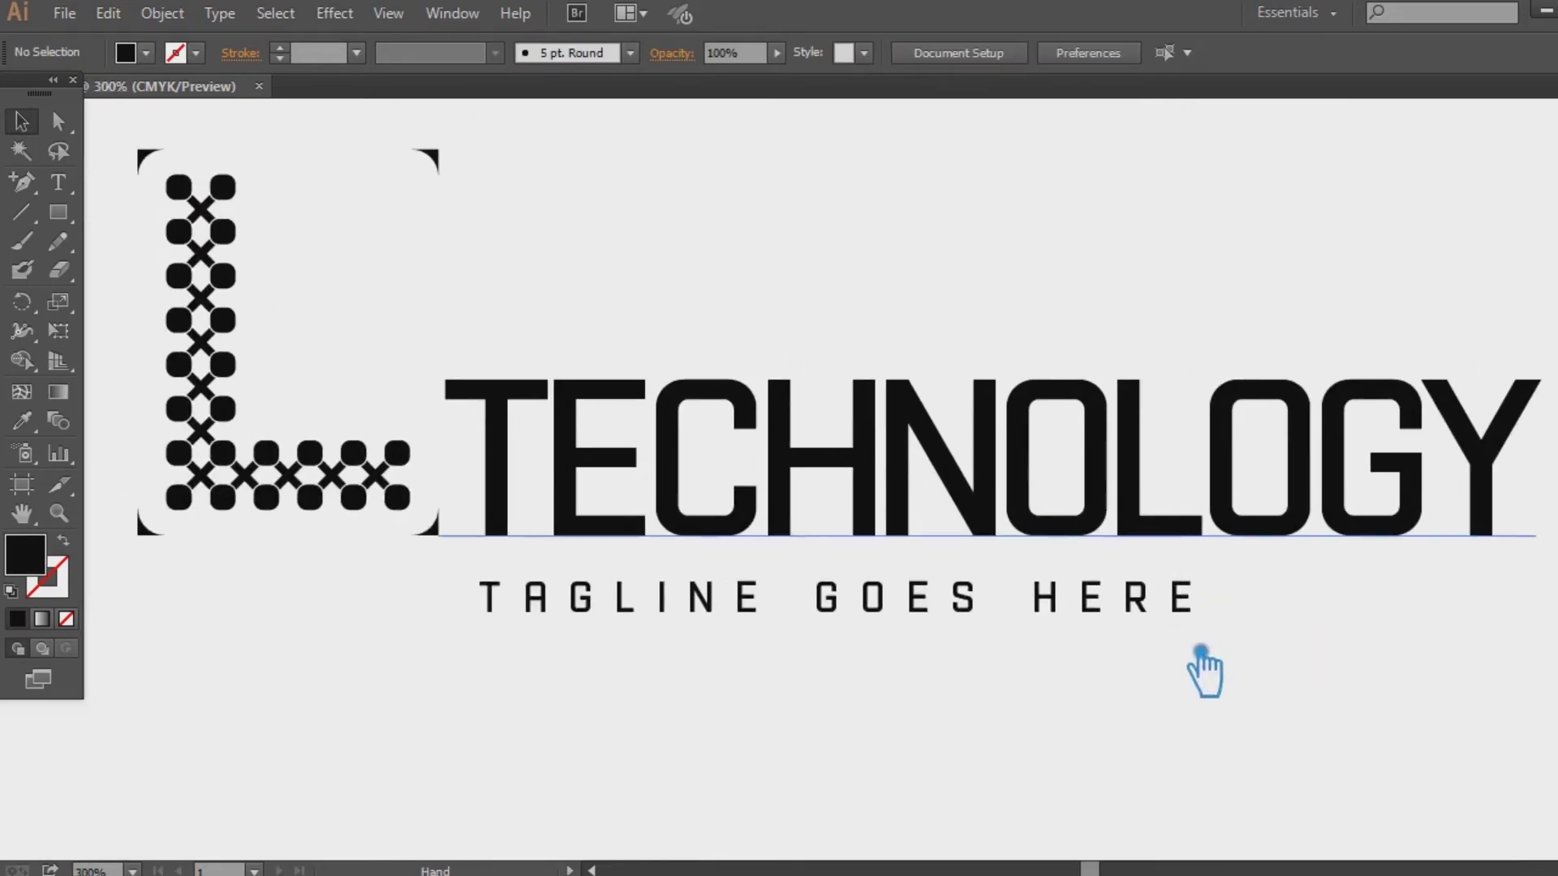
{"action": "key", "text": "ctrl+minus"}
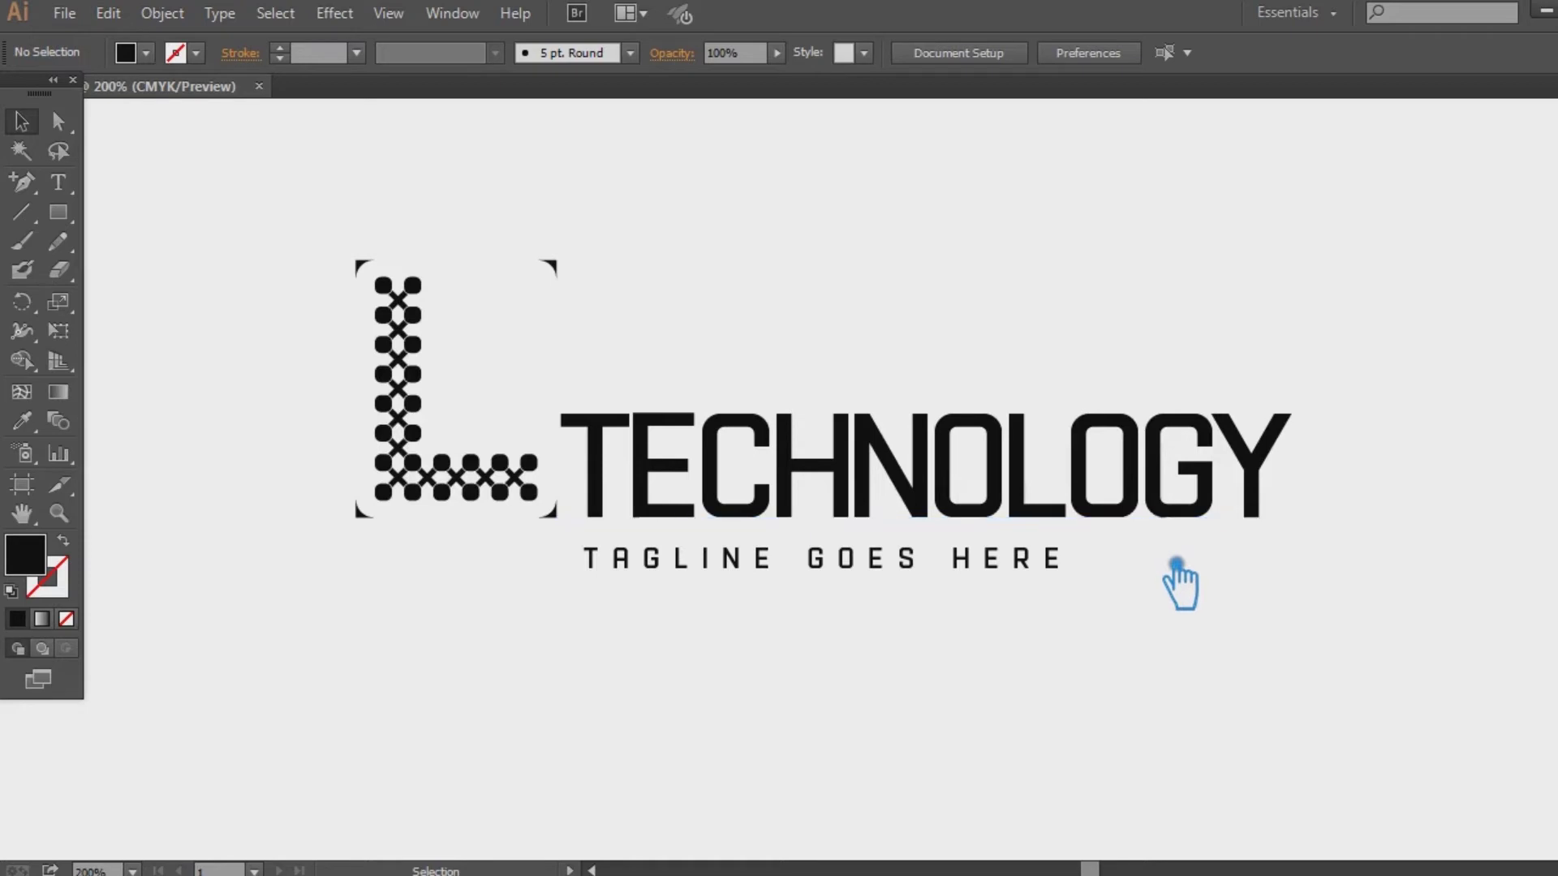
{"action": "left_click", "coordinate": [826, 572]}
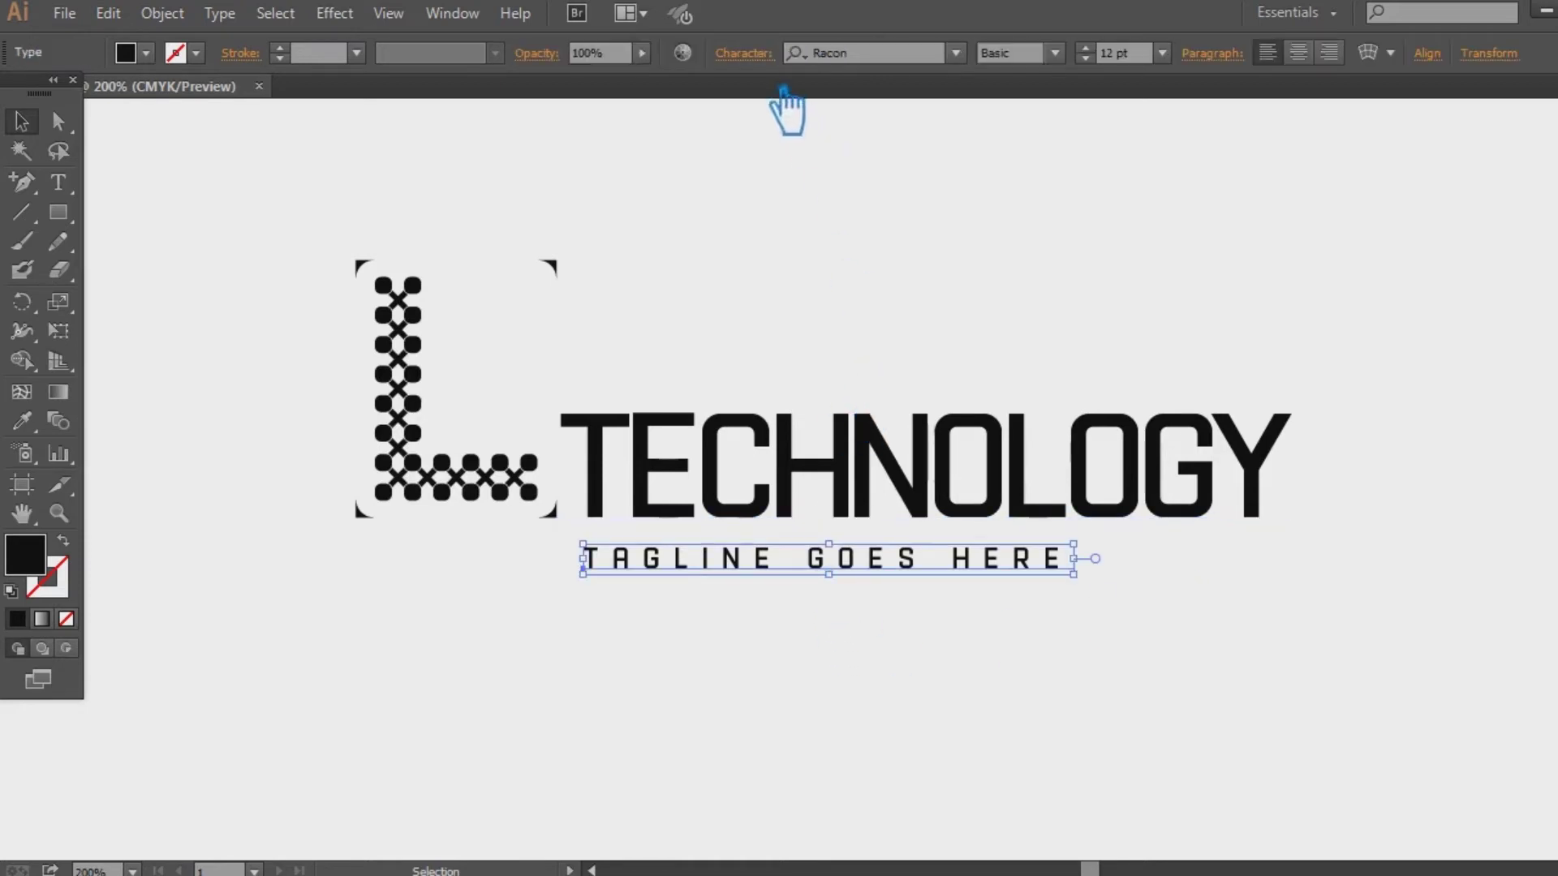
{"action": "left_click", "coordinate": [745, 53]}
{"action": "left_click", "coordinate": [714, 234]}
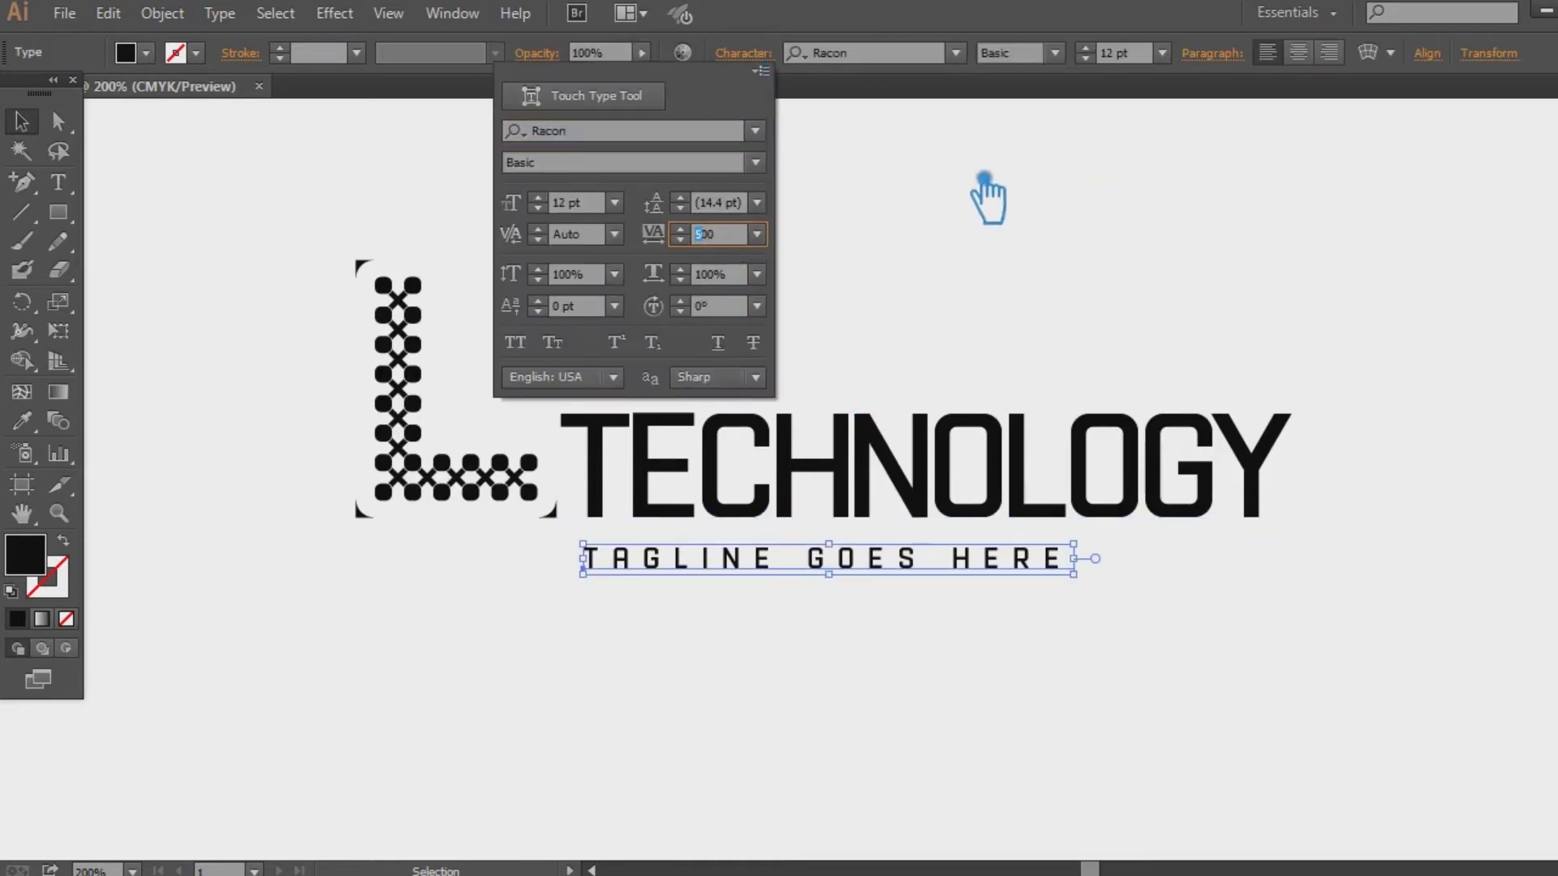
{"action": "type", "text": "6"}
{"action": "key", "text": "Return"}
{"action": "scroll", "coordinate": [1110, 59], "scroll_direction": "up", "scroll_amount": 4}
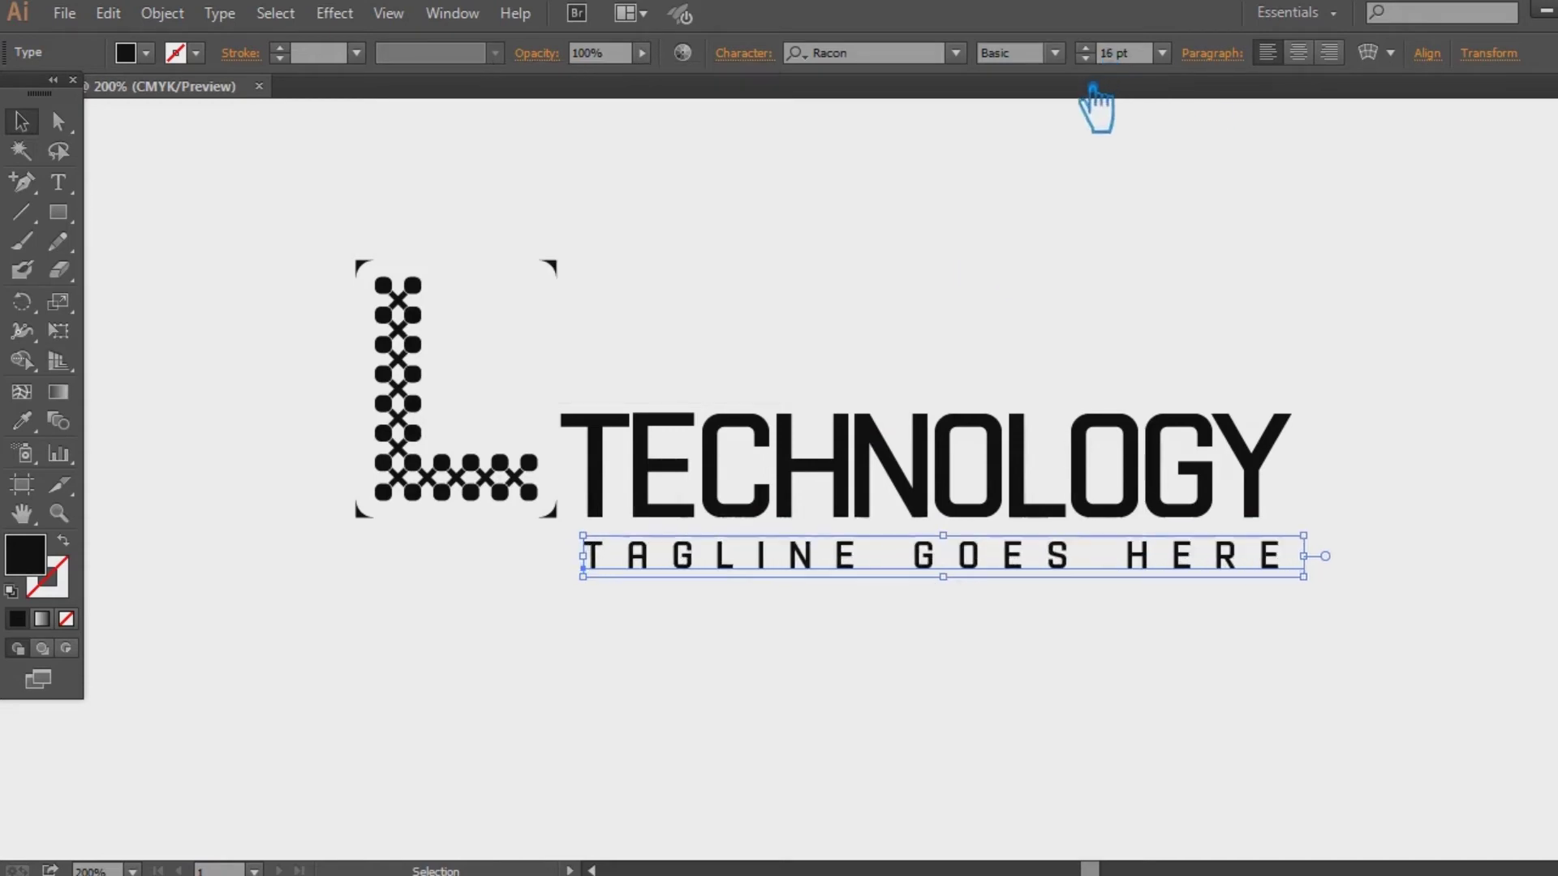
Step: Show the rulers, place vertical guides at both ends of TECHNOLOGY, and align the tagline's start with the first guide
{"action": "key", "text": "ctrl+r"}
{"action": "left_click_drag", "start_coordinate": [8, 779], "coordinate": [591, 452]}
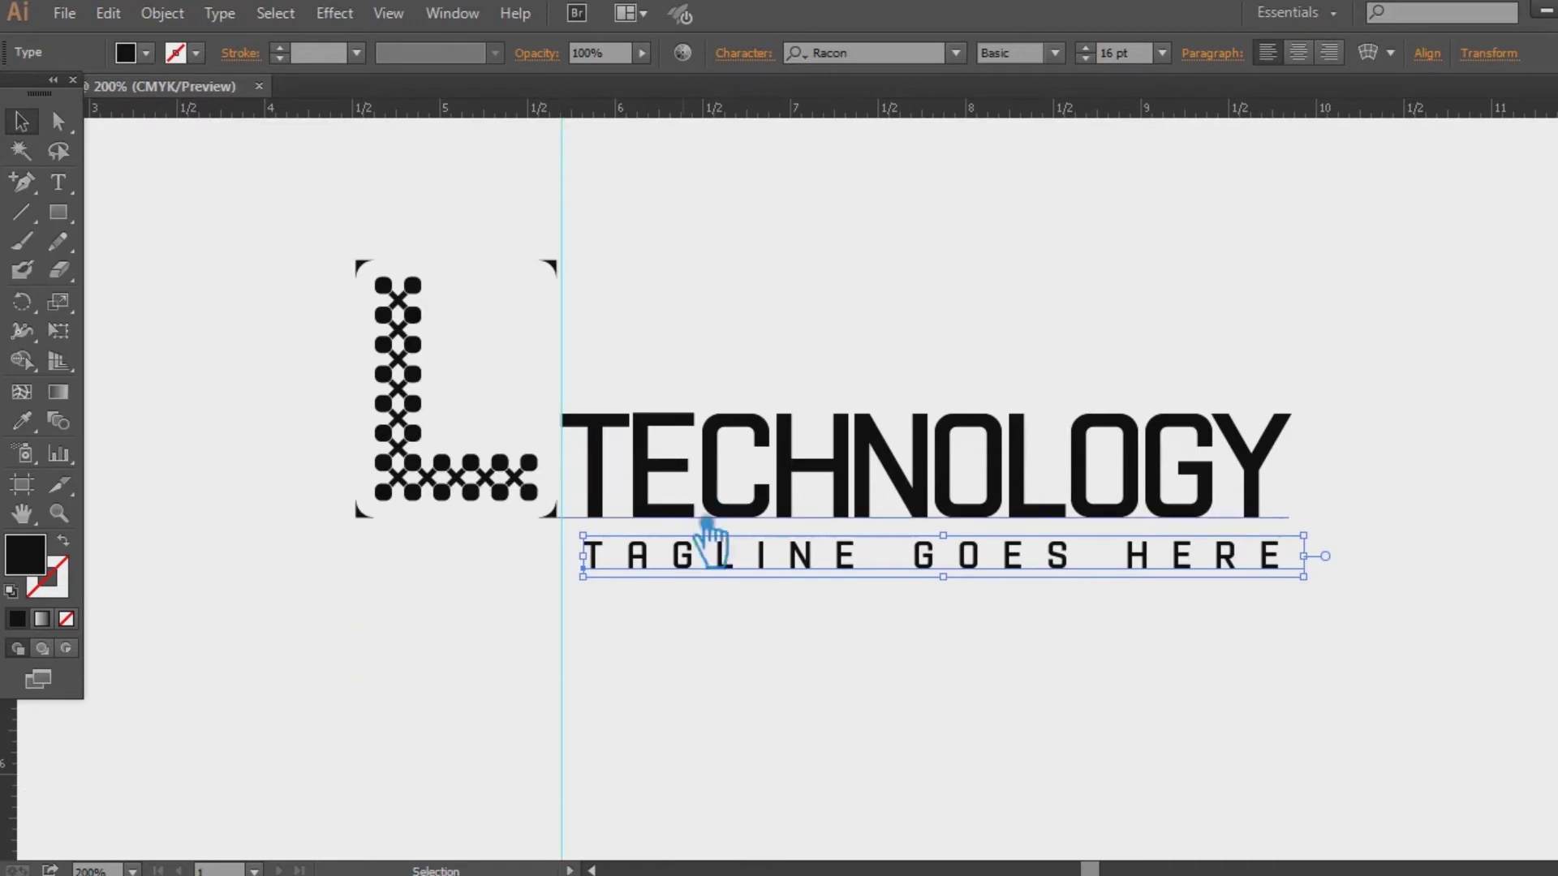
{"action": "left_click", "coordinate": [697, 677]}
{"action": "left_click_drag", "start_coordinate": [704, 578], "coordinate": [683, 581]}
{"action": "left_click", "coordinate": [706, 617]}
{"action": "left_click_drag", "start_coordinate": [14, 741], "coordinate": [1321, 446]}
Step: Scale the tagline proportionally to about 16.81 pt so it reaches the second guide, and shift it slightly down
{"action": "left_click", "coordinate": [1276, 550]}
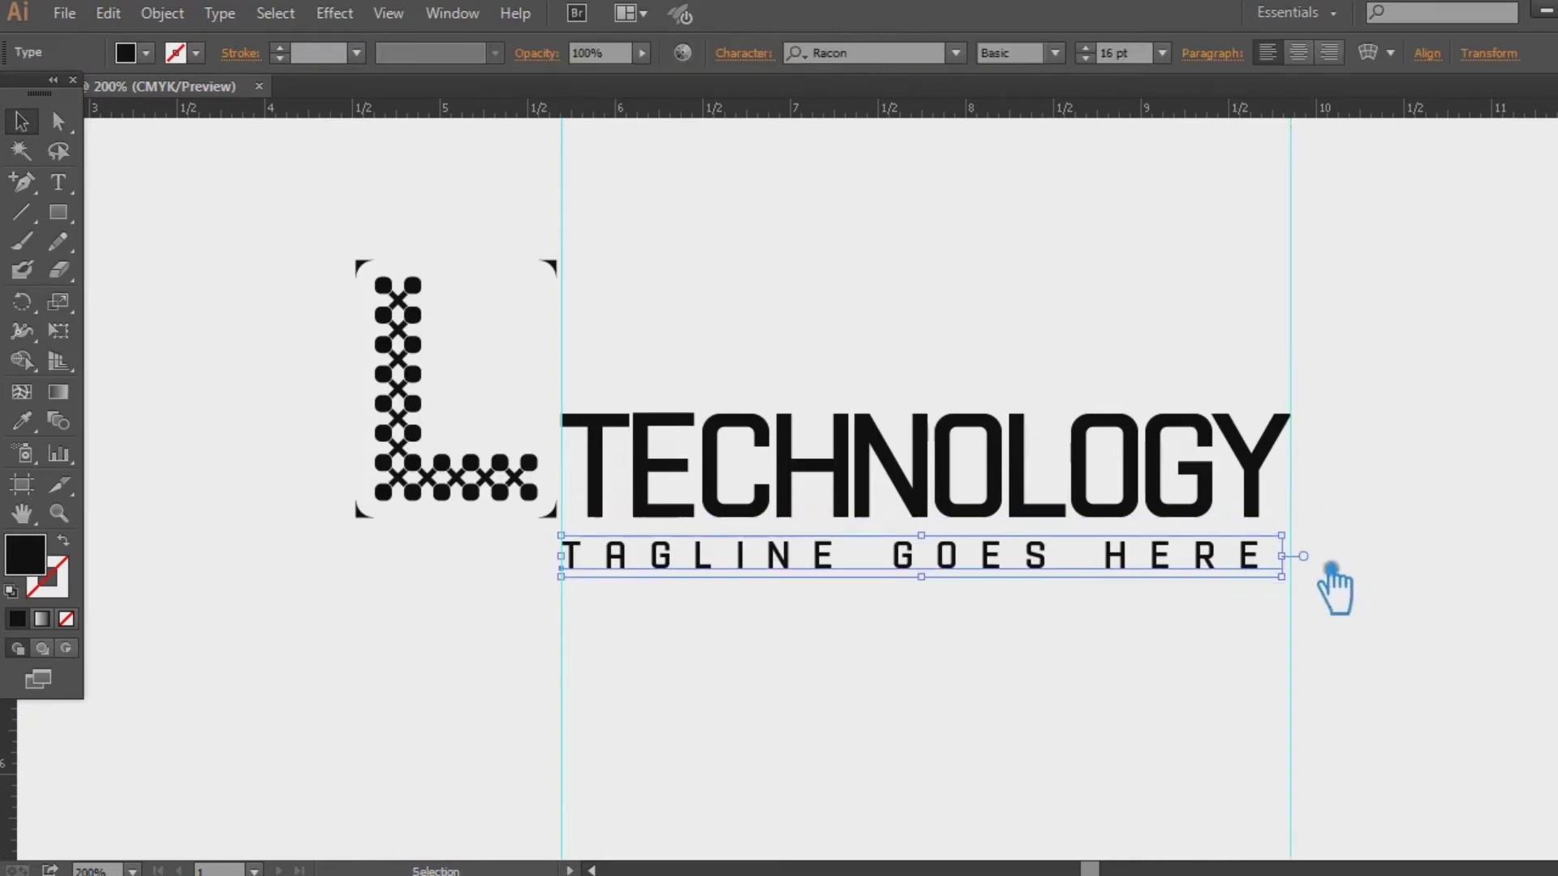
{"action": "left_click_drag", "start_coordinate": [1307, 554], "coordinate": [1342, 550]}
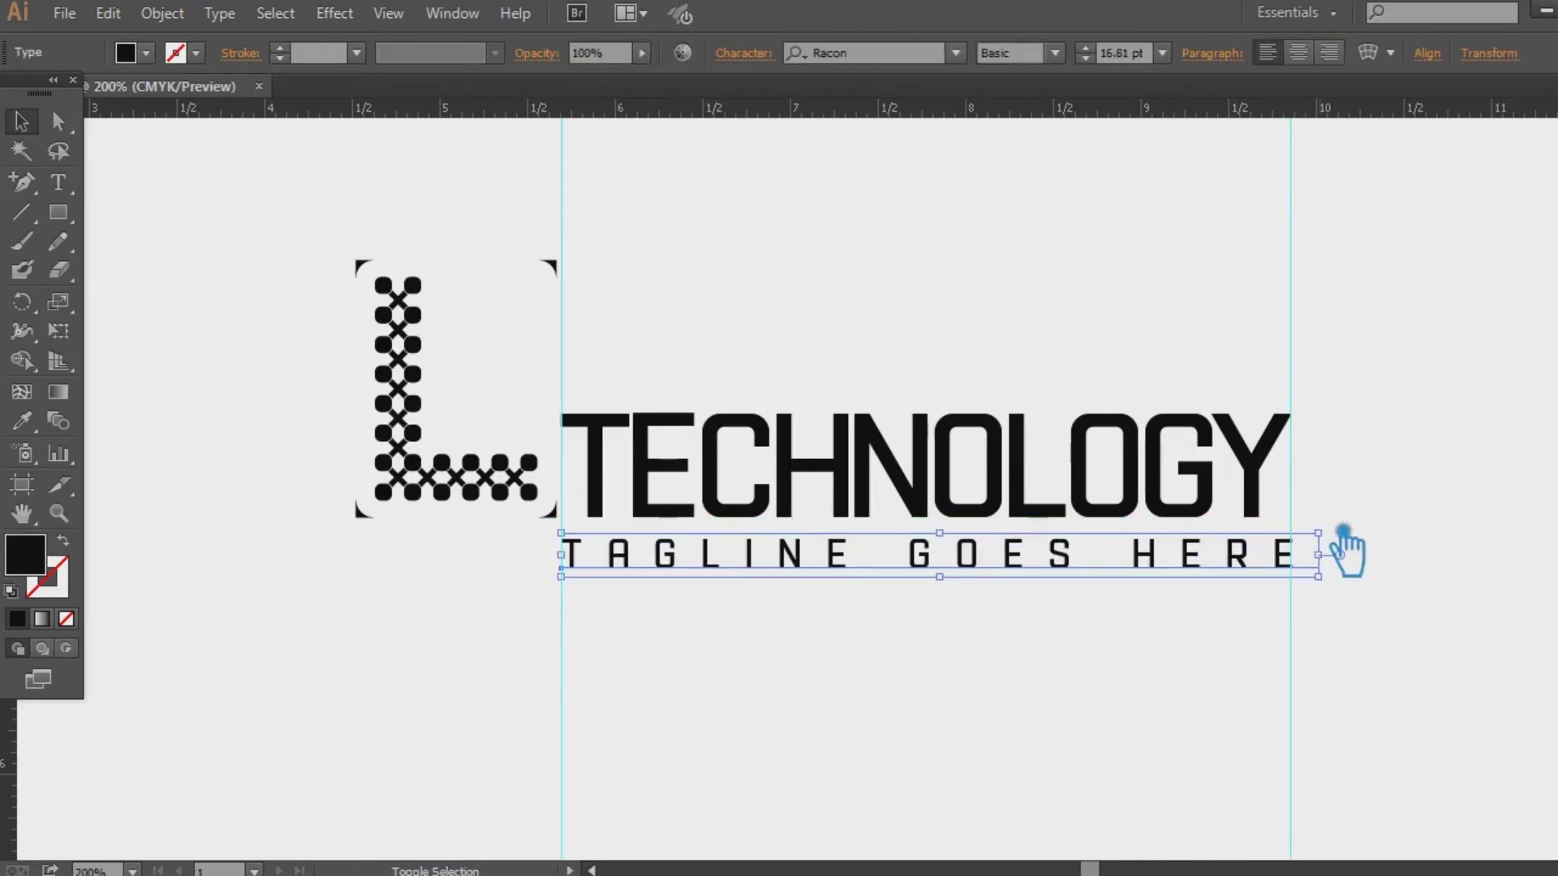
{"action": "left_click", "coordinate": [1372, 486]}
{"action": "left_click_drag", "start_coordinate": [978, 575], "coordinate": [978, 590]}
{"action": "left_click", "coordinate": [996, 691]}
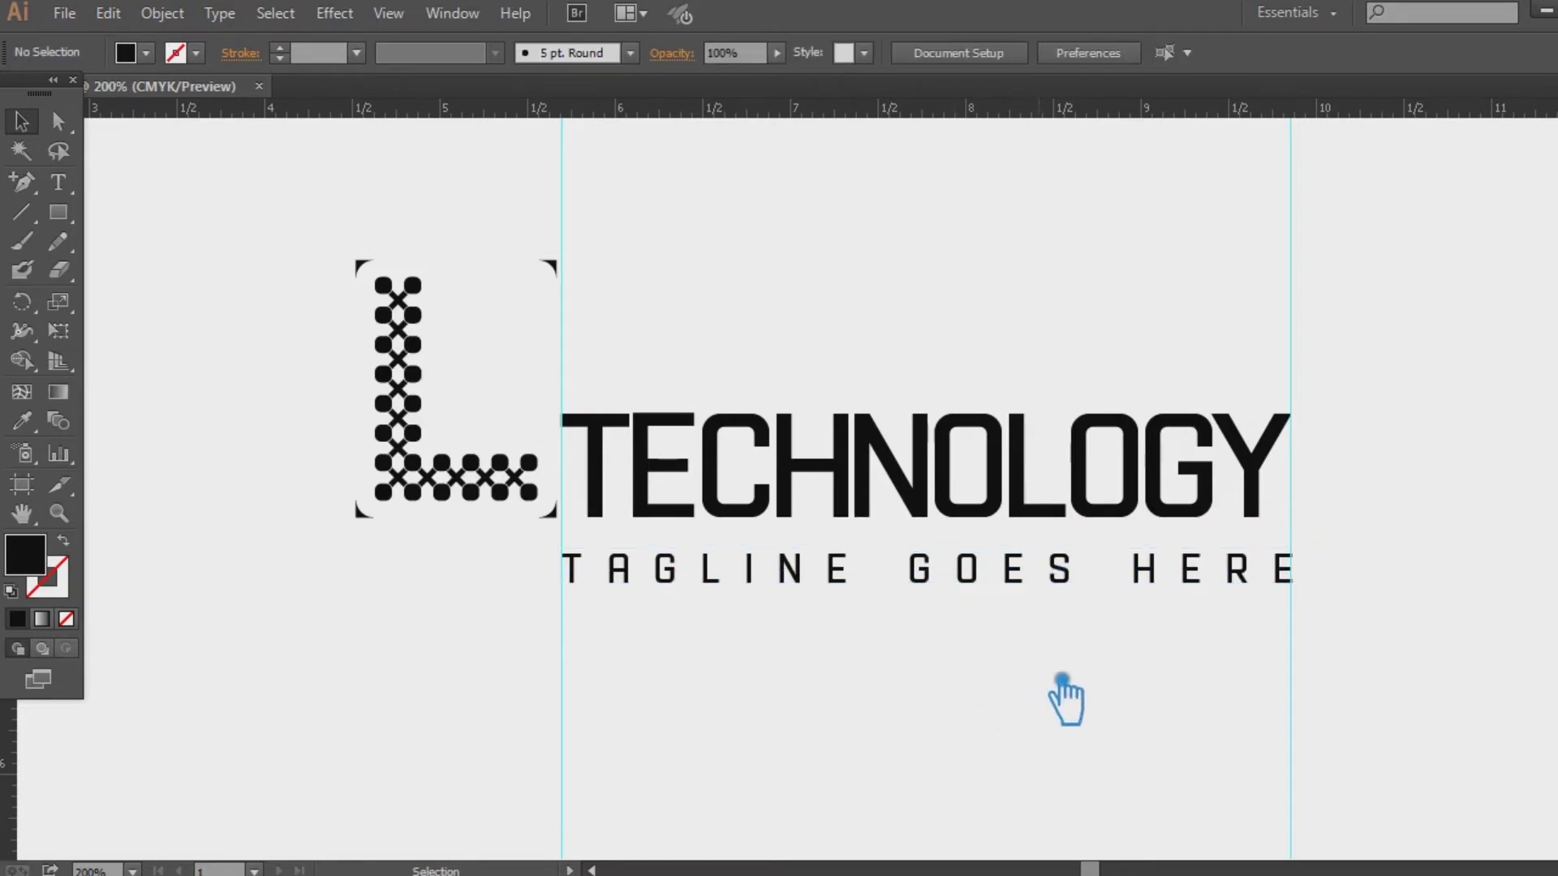
Step: Ungroup the L mark and the TECHNOLOGY text
{"action": "left_click_drag", "start_coordinate": [771, 460], "coordinate": [724, 408]}
{"action": "left_click", "coordinate": [834, 640]}
{"action": "right_click", "coordinate": [763, 488]}
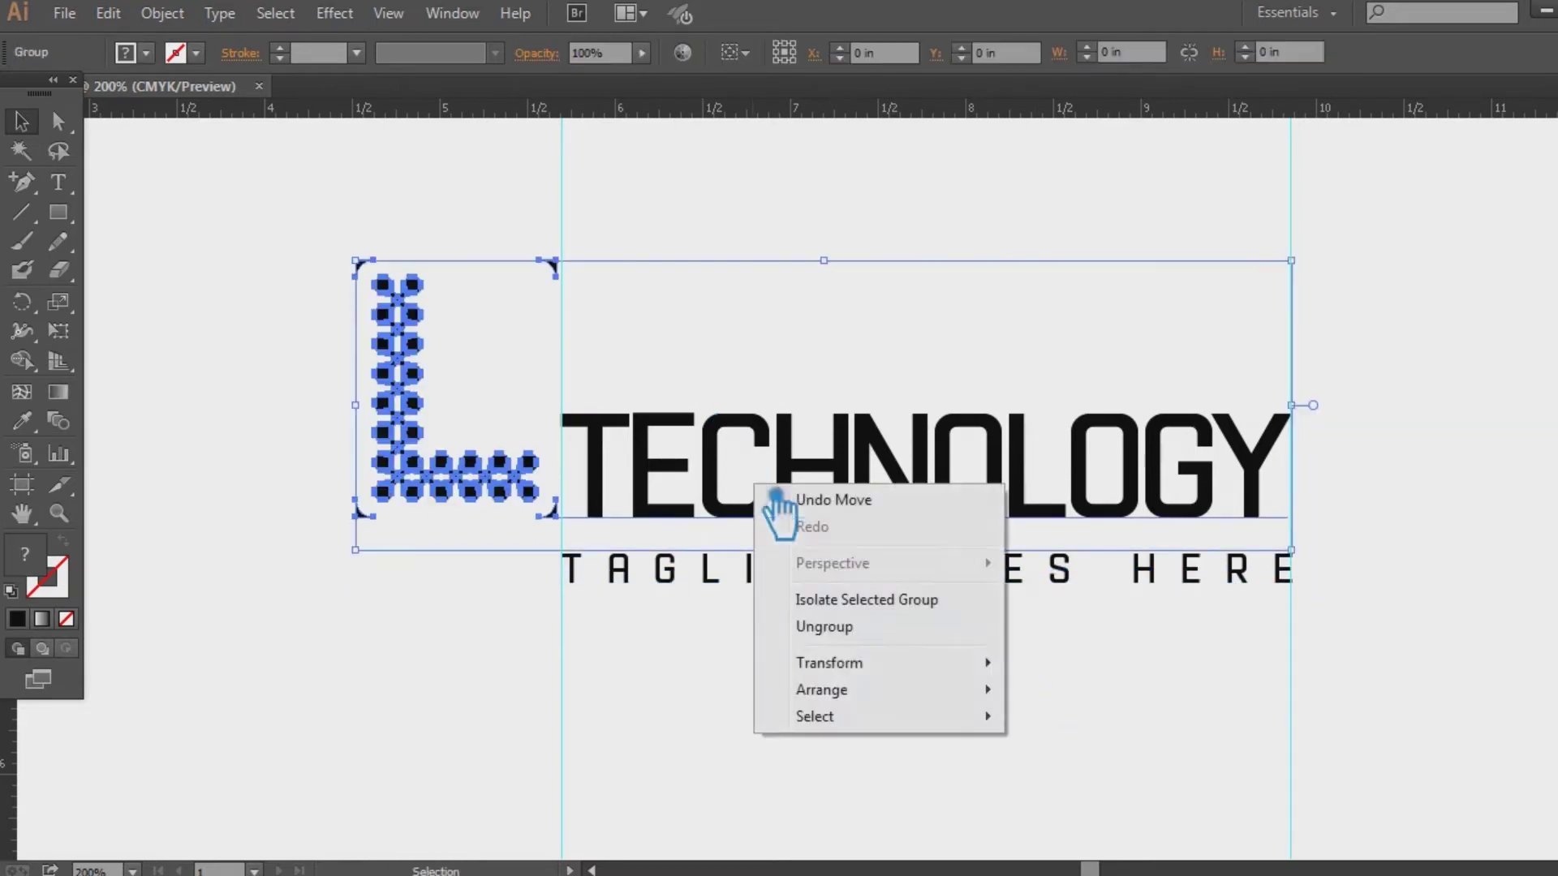
{"action": "left_click", "coordinate": [818, 630]}
{"action": "left_click", "coordinate": [815, 636]}
{"action": "left_click", "coordinate": [776, 518]}
{"action": "left_click", "coordinate": [826, 586], "text": "shift"}
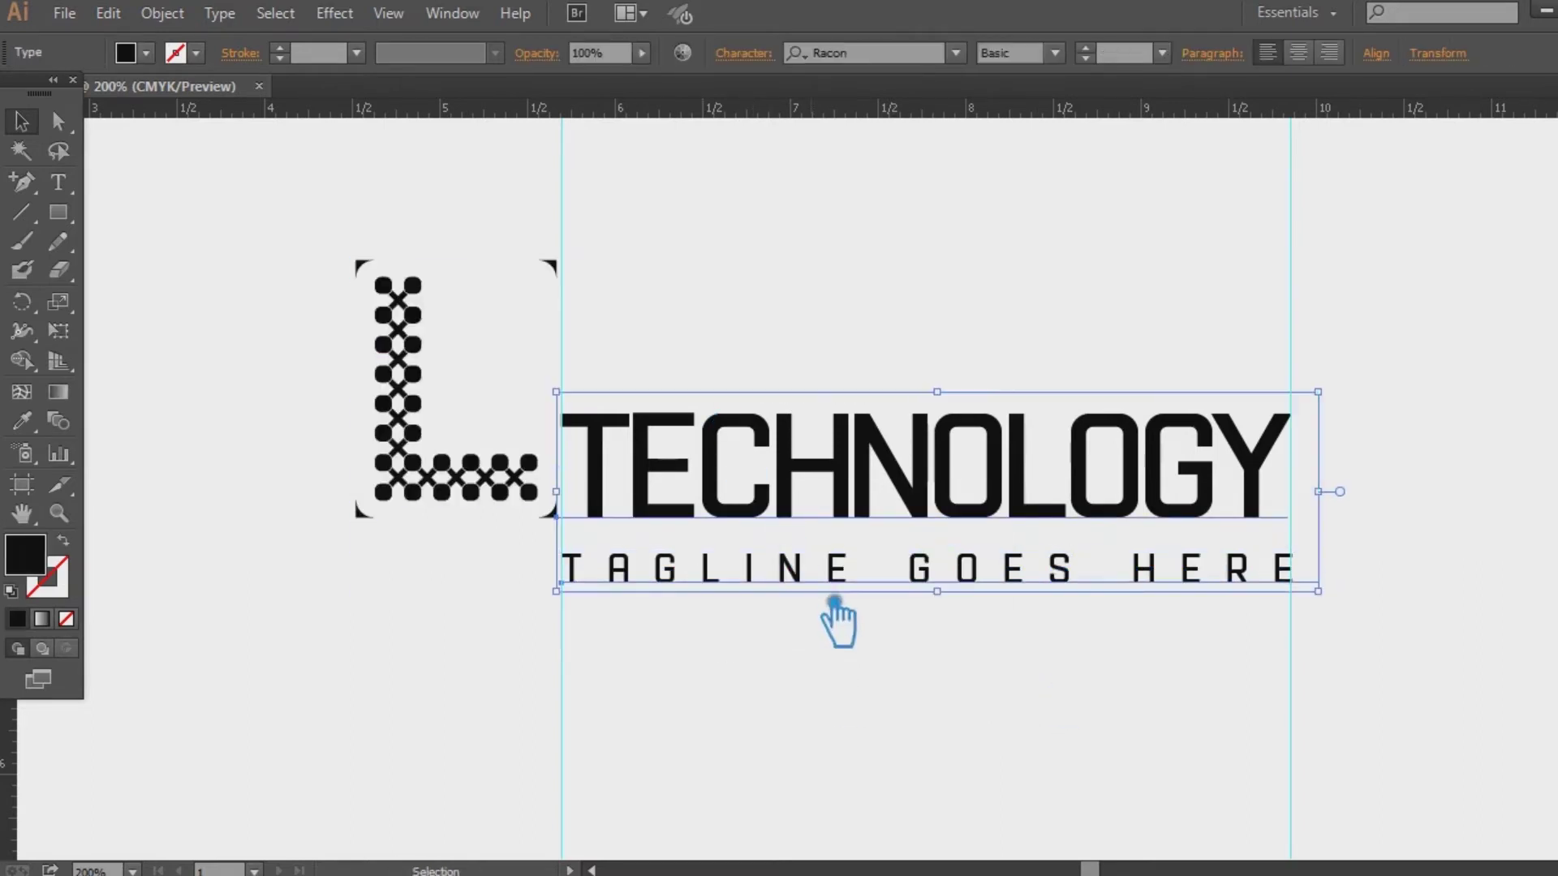
{"action": "left_click", "coordinate": [887, 730]}
Step: Remove the trailing letter tracking from the final E of the tagline
{"action": "key", "text": "t"}
{"action": "left_click_drag", "start_coordinate": [1321, 571], "coordinate": [1272, 570]}
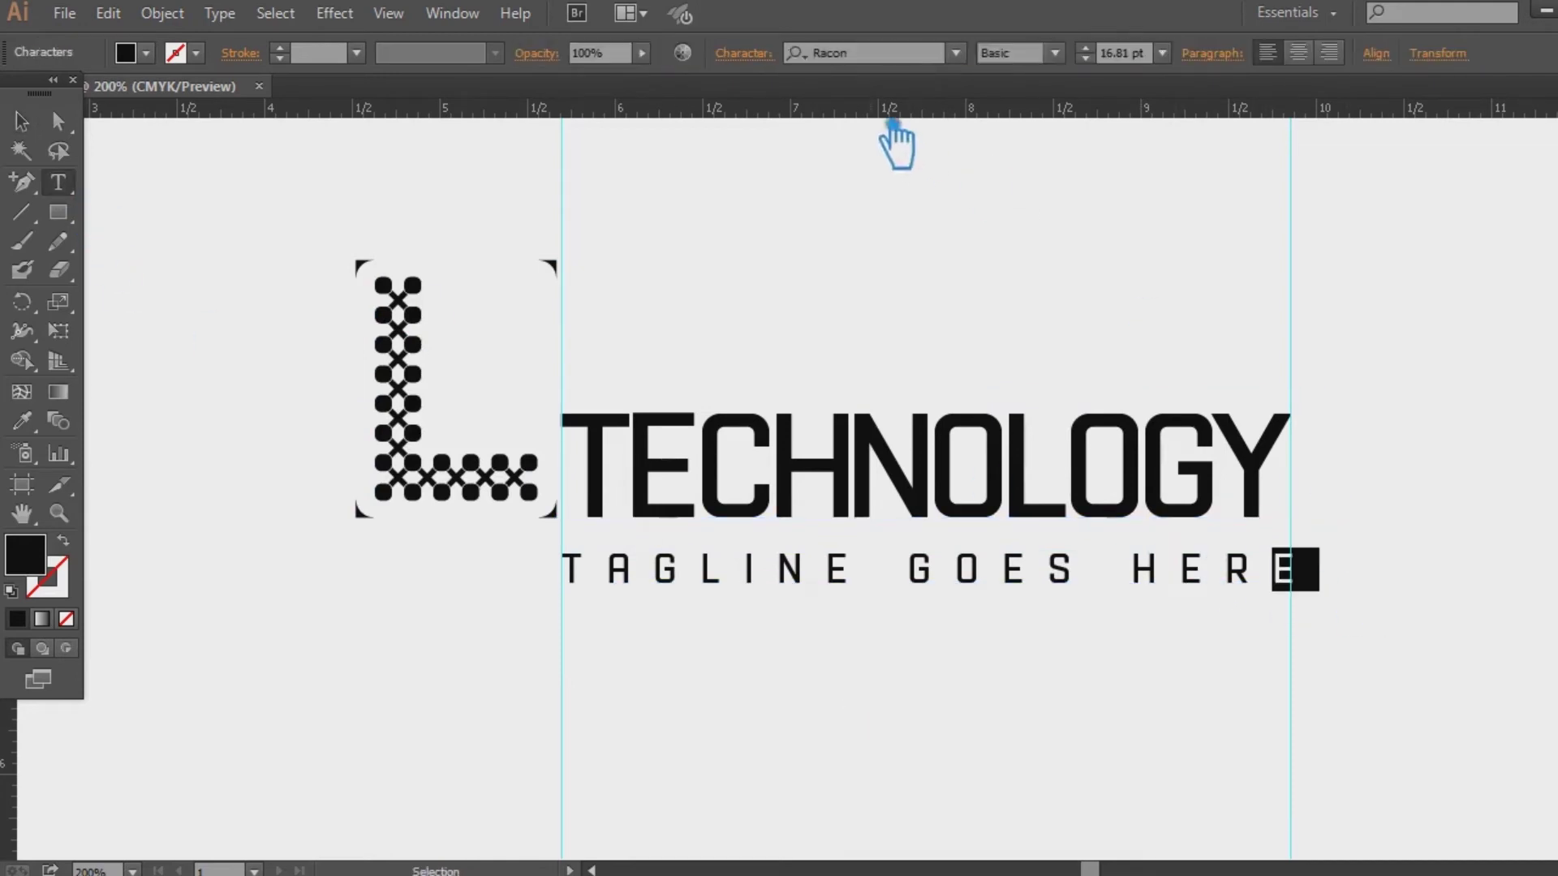
{"action": "left_click", "coordinate": [743, 52]}
{"action": "left_click", "coordinate": [756, 234]}
{"action": "left_click", "coordinate": [783, 260]}
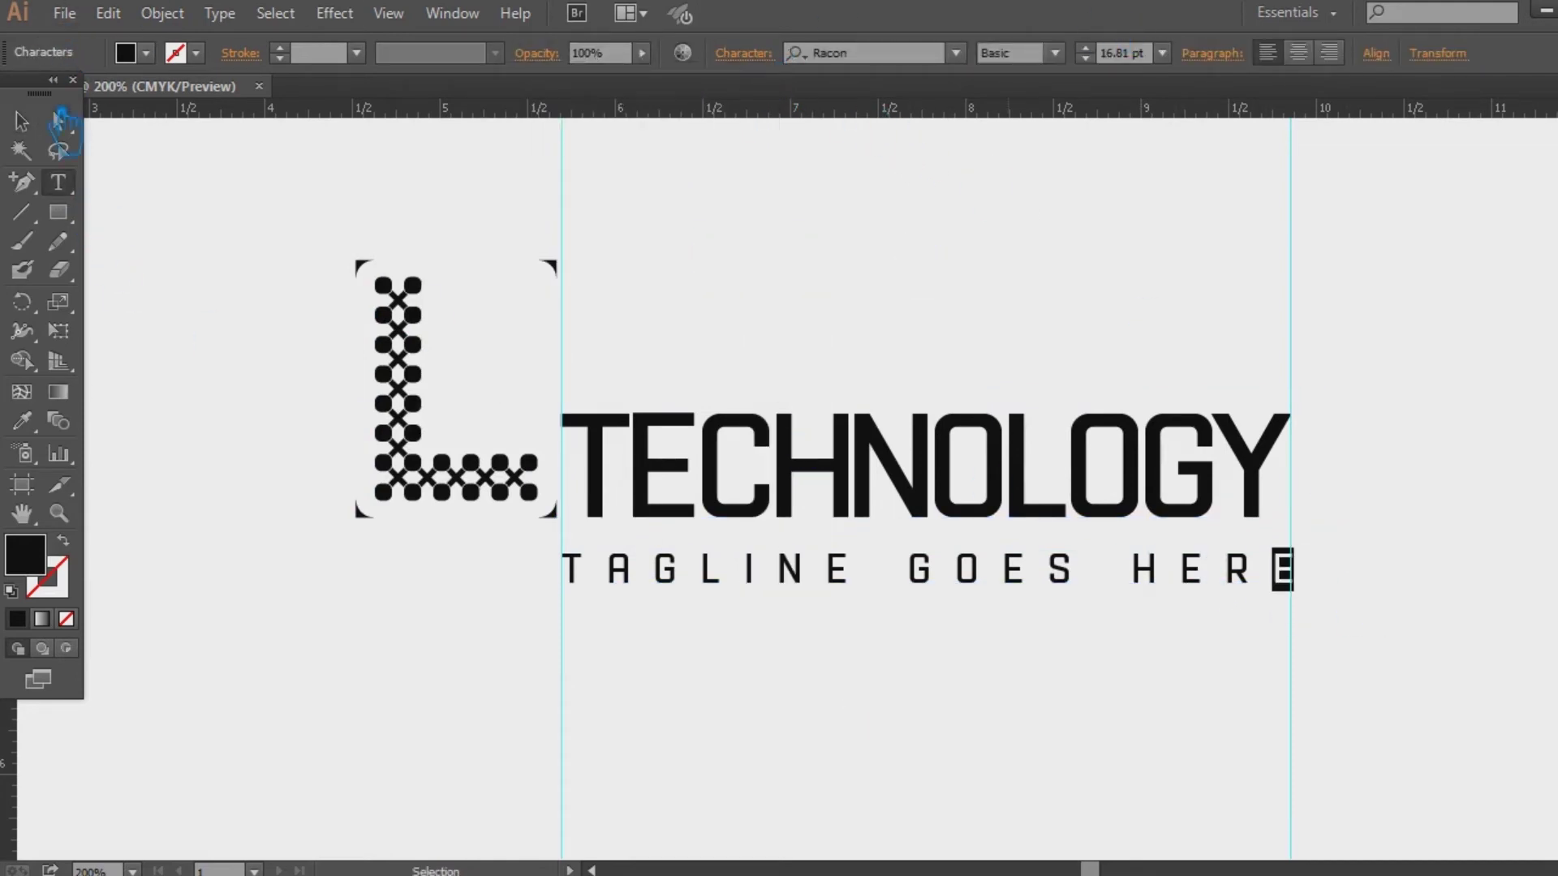
Step: Place a horizontal guide on the tagline's baseline, then enlarge the L mark proportionally down to it and shift it slightly left
{"action": "left_click", "coordinate": [33, 130]}
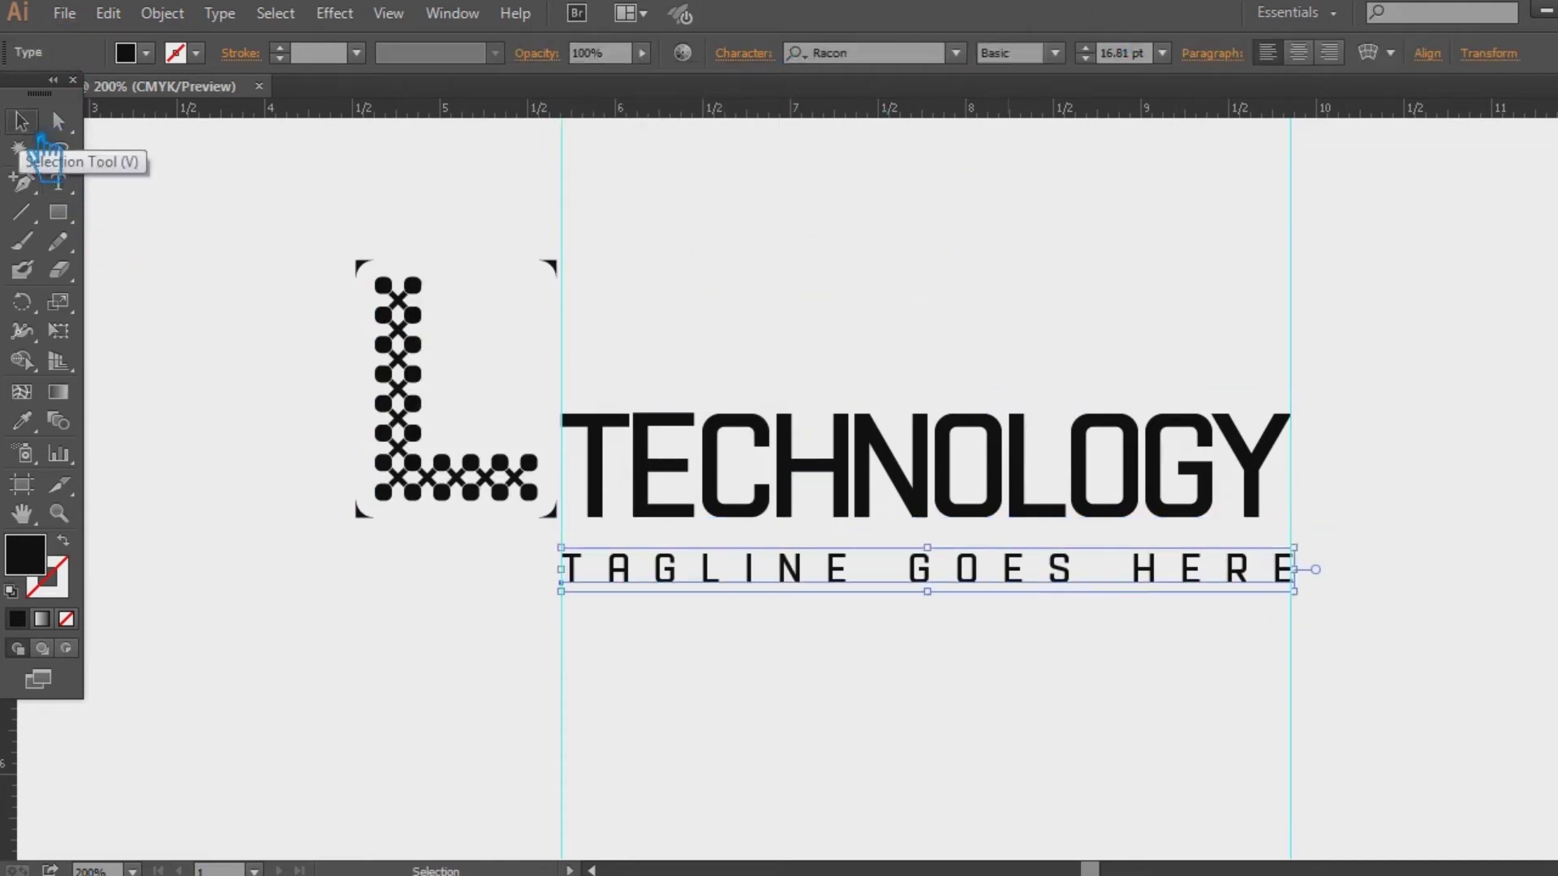
{"action": "left_click", "coordinate": [935, 680]}
{"action": "left_click", "coordinate": [453, 503]}
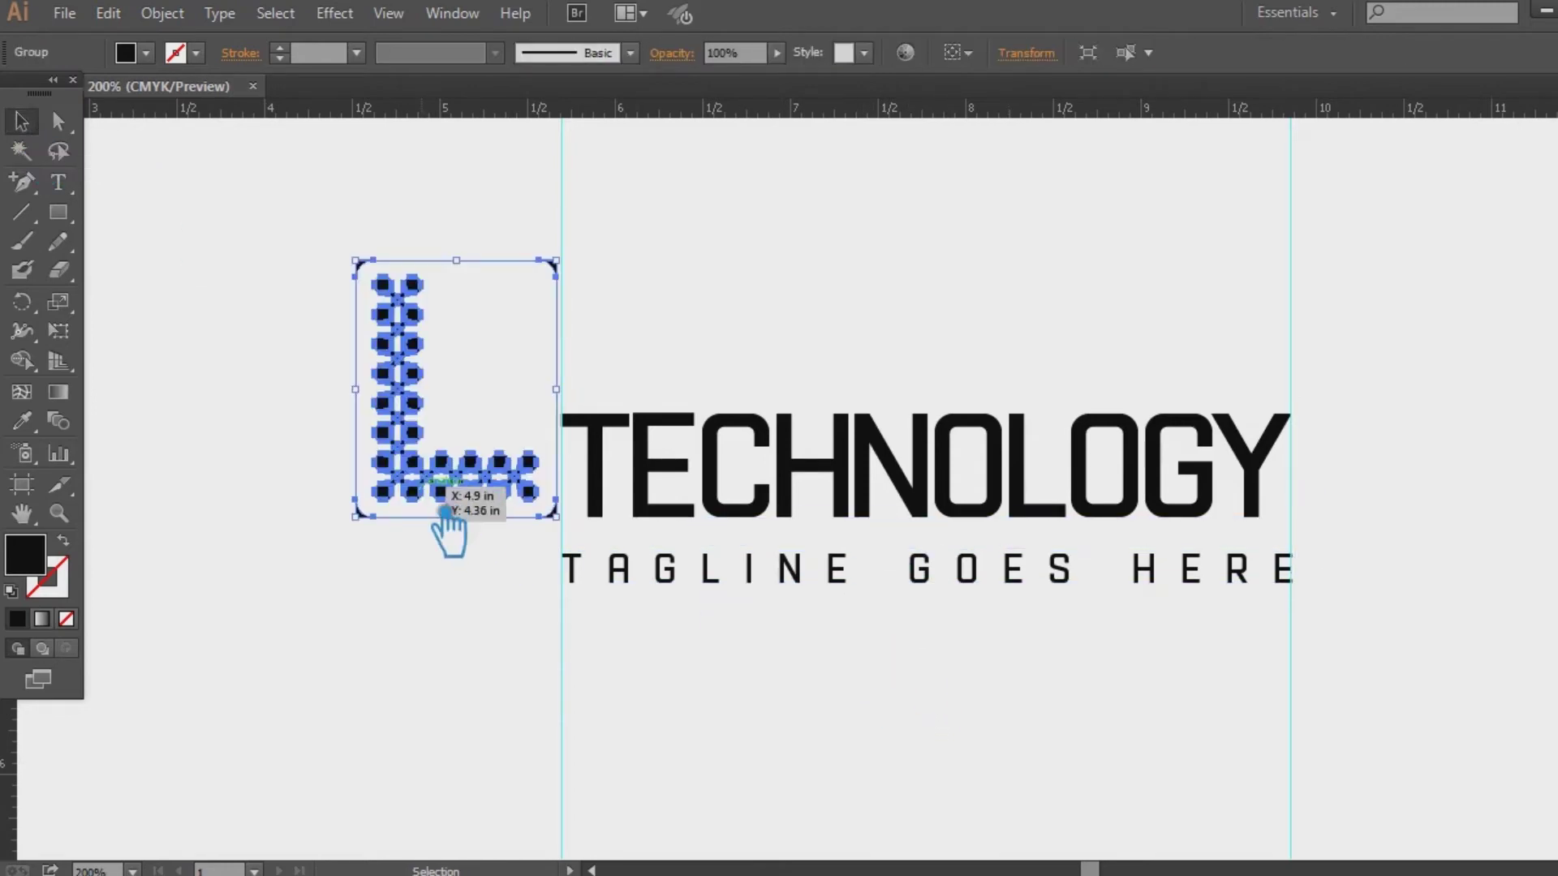
{"action": "left_click_drag", "start_coordinate": [358, 516], "coordinate": [355, 558]}
{"action": "left_click_drag", "start_coordinate": [683, 112], "coordinate": [598, 604]}
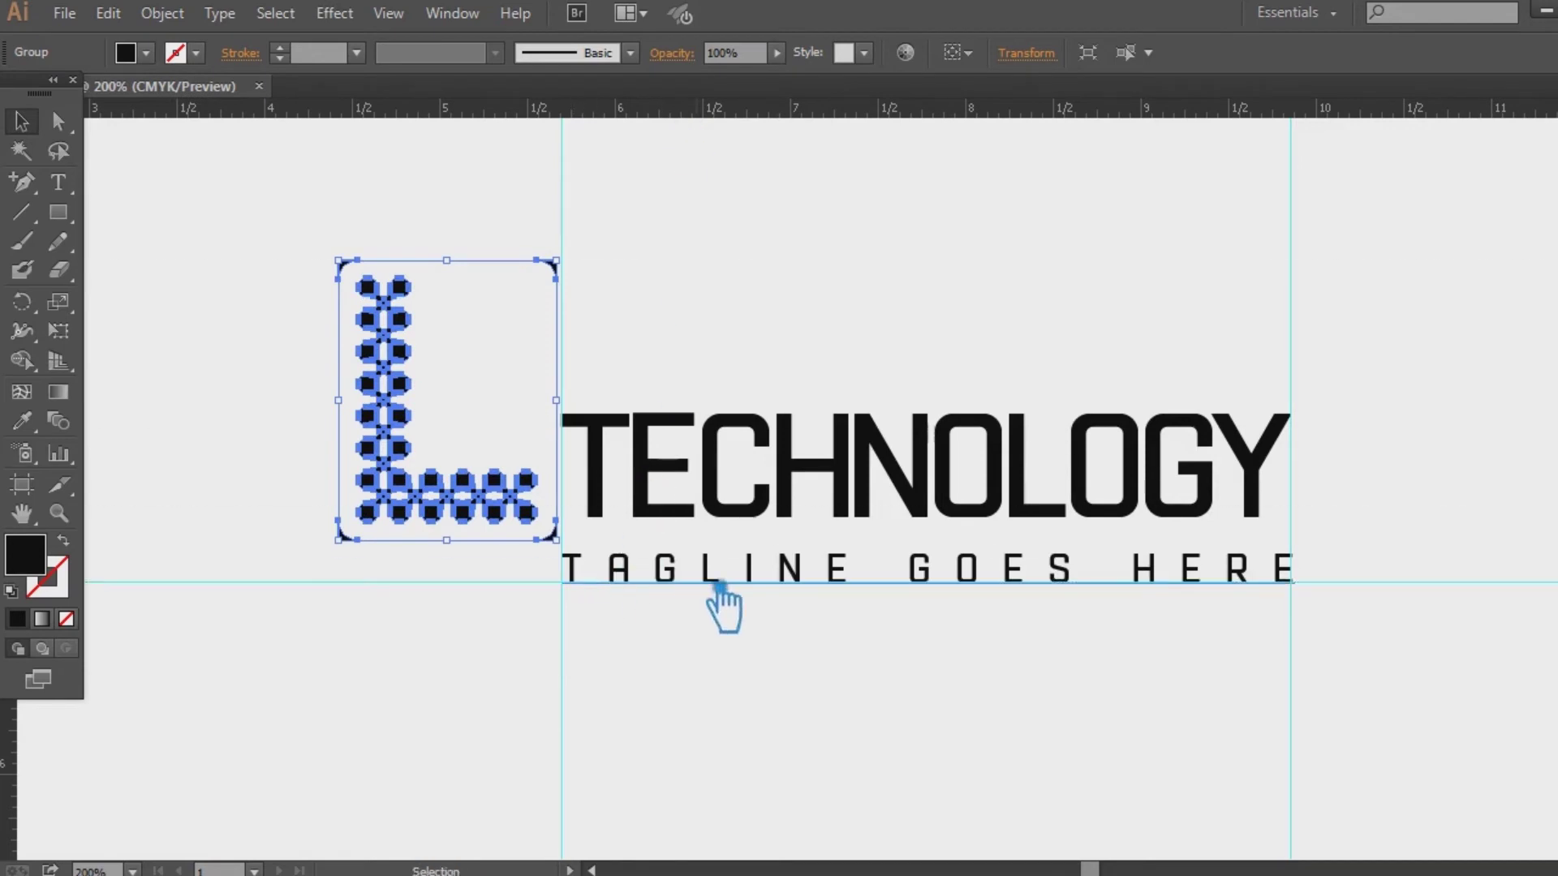
{"action": "left_click_drag", "start_coordinate": [358, 579], "coordinate": [303, 584]}
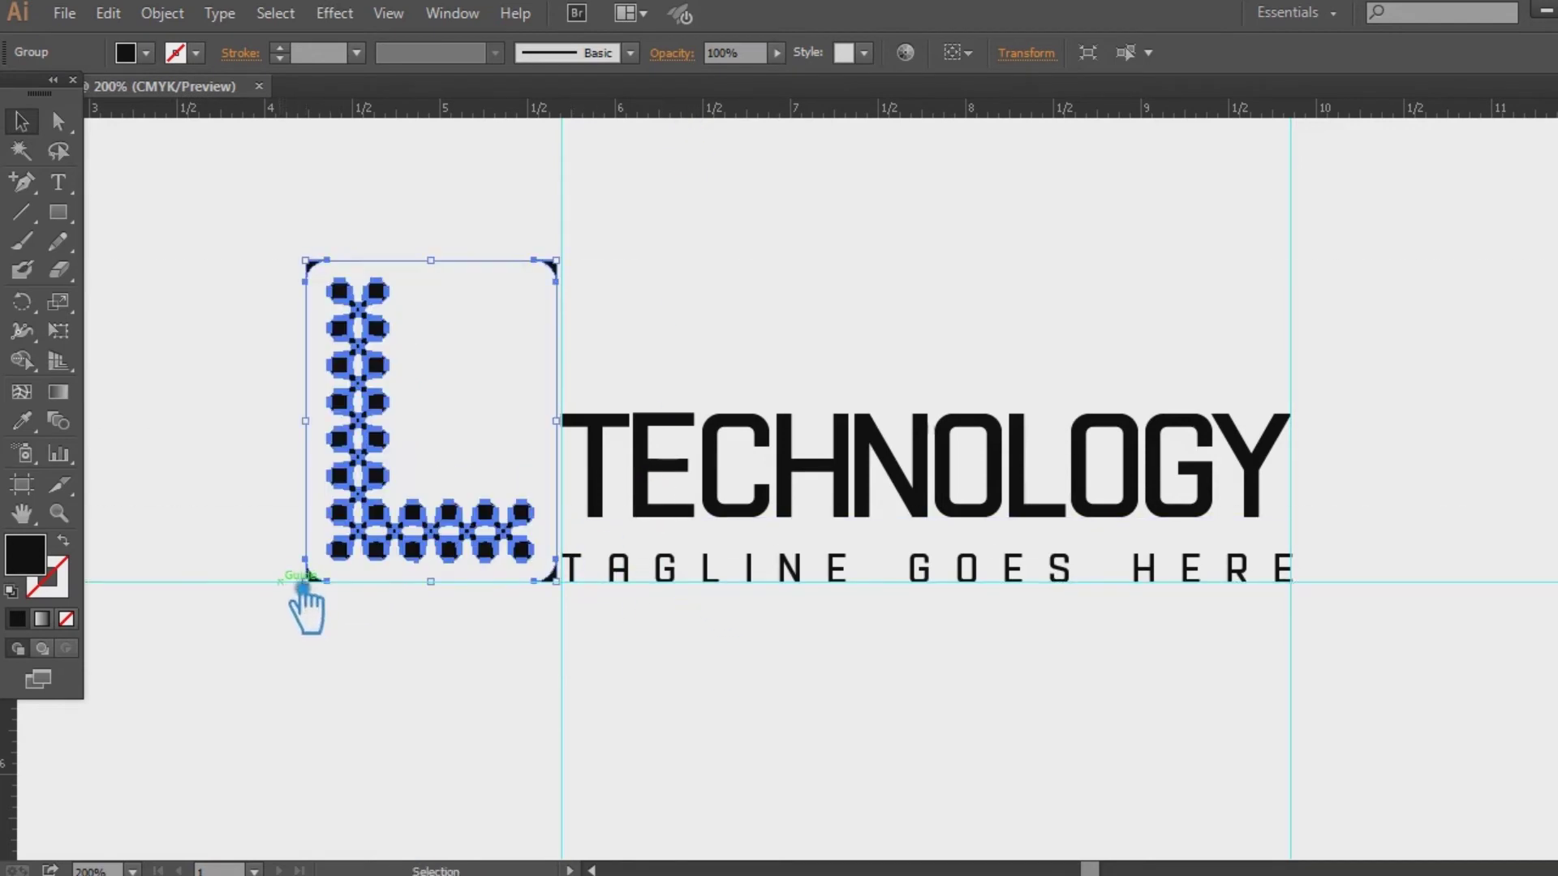
{"action": "left_click", "coordinate": [785, 702]}
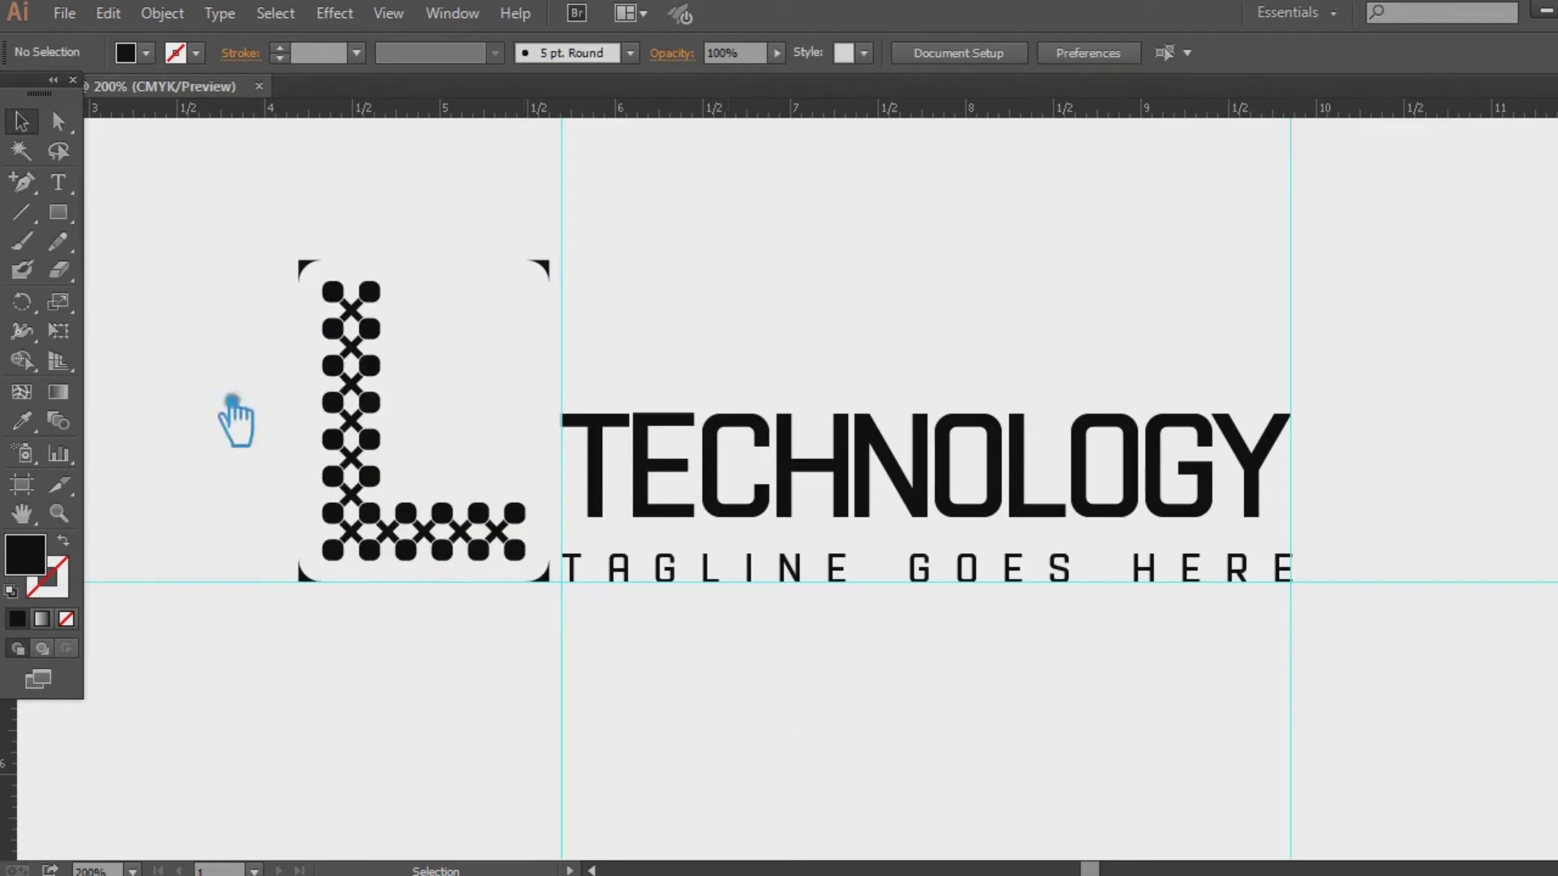
Step: Draw a horizontal line above TECHNOLOGY spanning the two vertical guides and give it a black 1 pt stroke
{"action": "left_click_drag", "start_coordinate": [561, 392], "coordinate": [1308, 395]}
{"action": "left_click", "coordinate": [55, 591]}
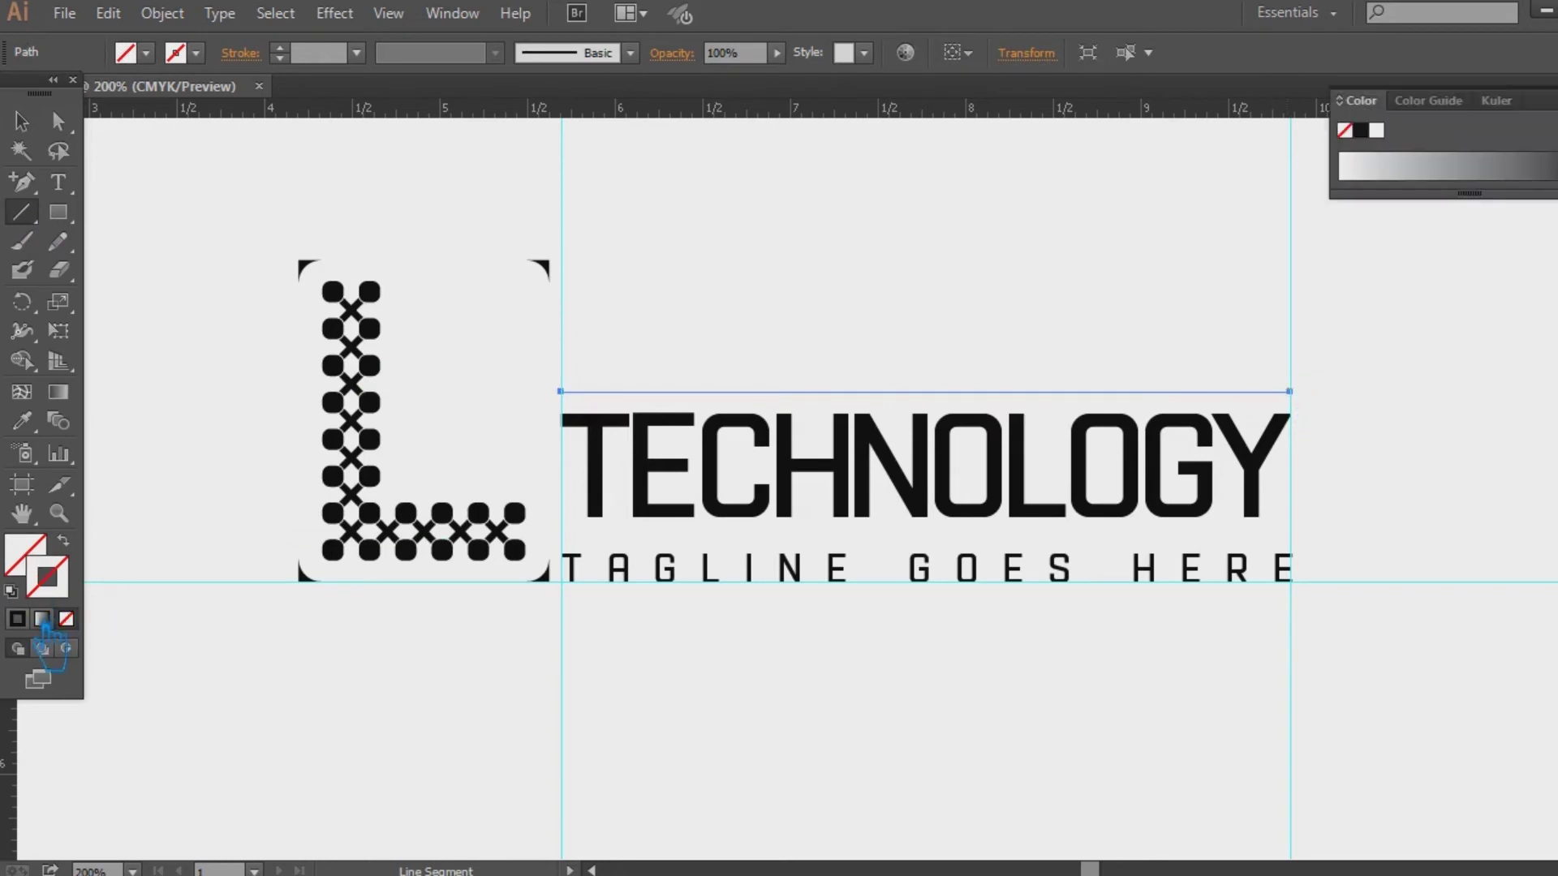
{"action": "left_click", "coordinate": [18, 620]}
{"action": "key", "text": "v"}
{"action": "left_click", "coordinate": [778, 239]}
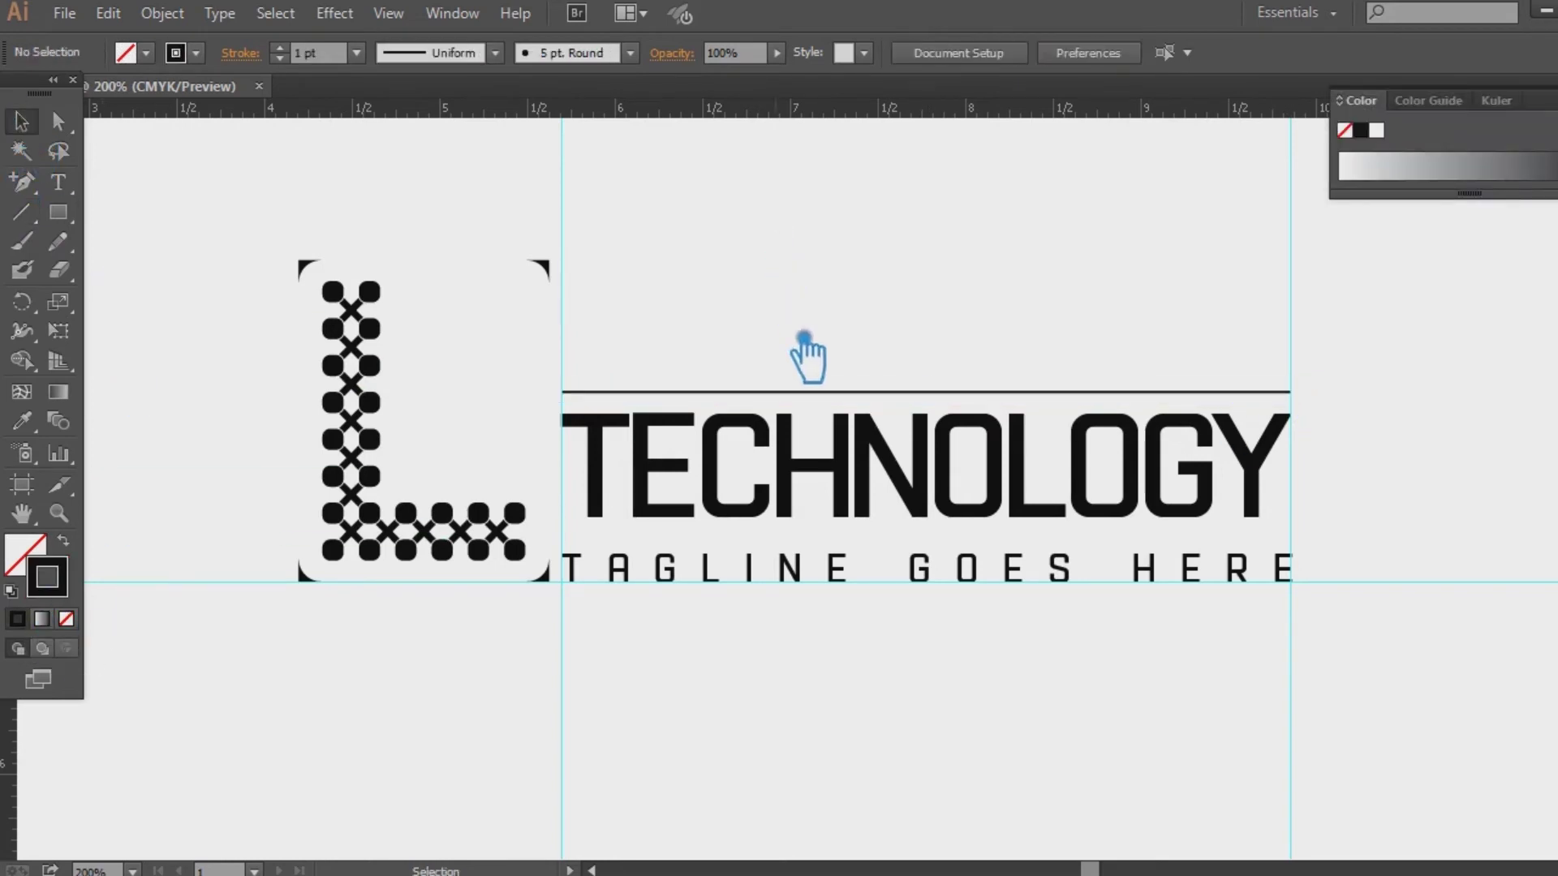
Step: Give the lines above TECHNOLOGY and below the tagline a 2 pt stroke with Width Profile 1
{"action": "left_click", "coordinate": [880, 405]}
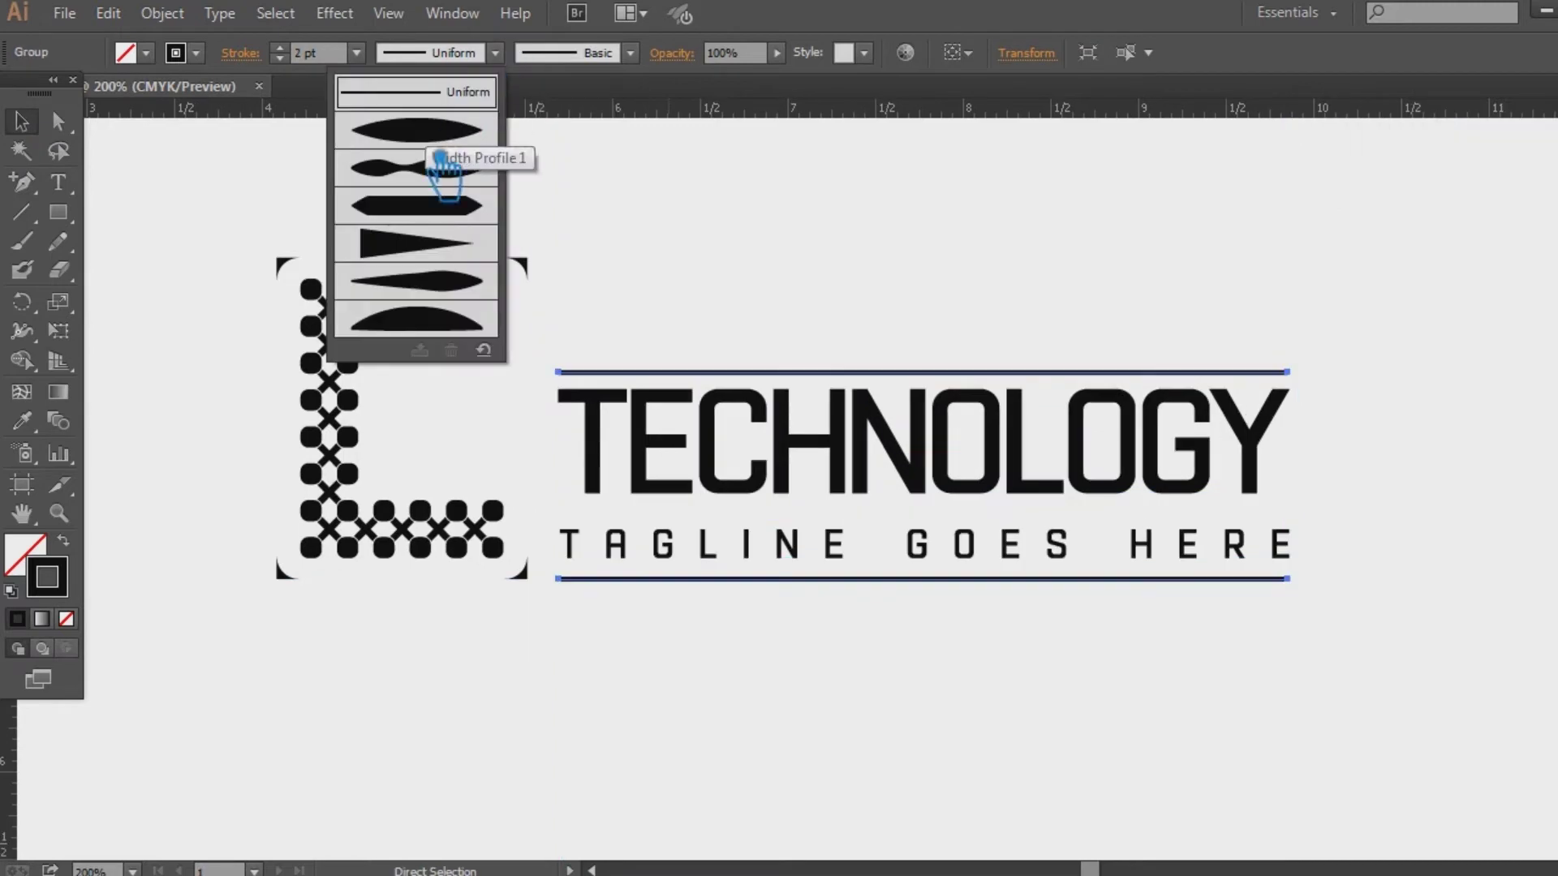
{"action": "left_click", "coordinate": [442, 158]}
{"action": "left_click", "coordinate": [628, 215]}
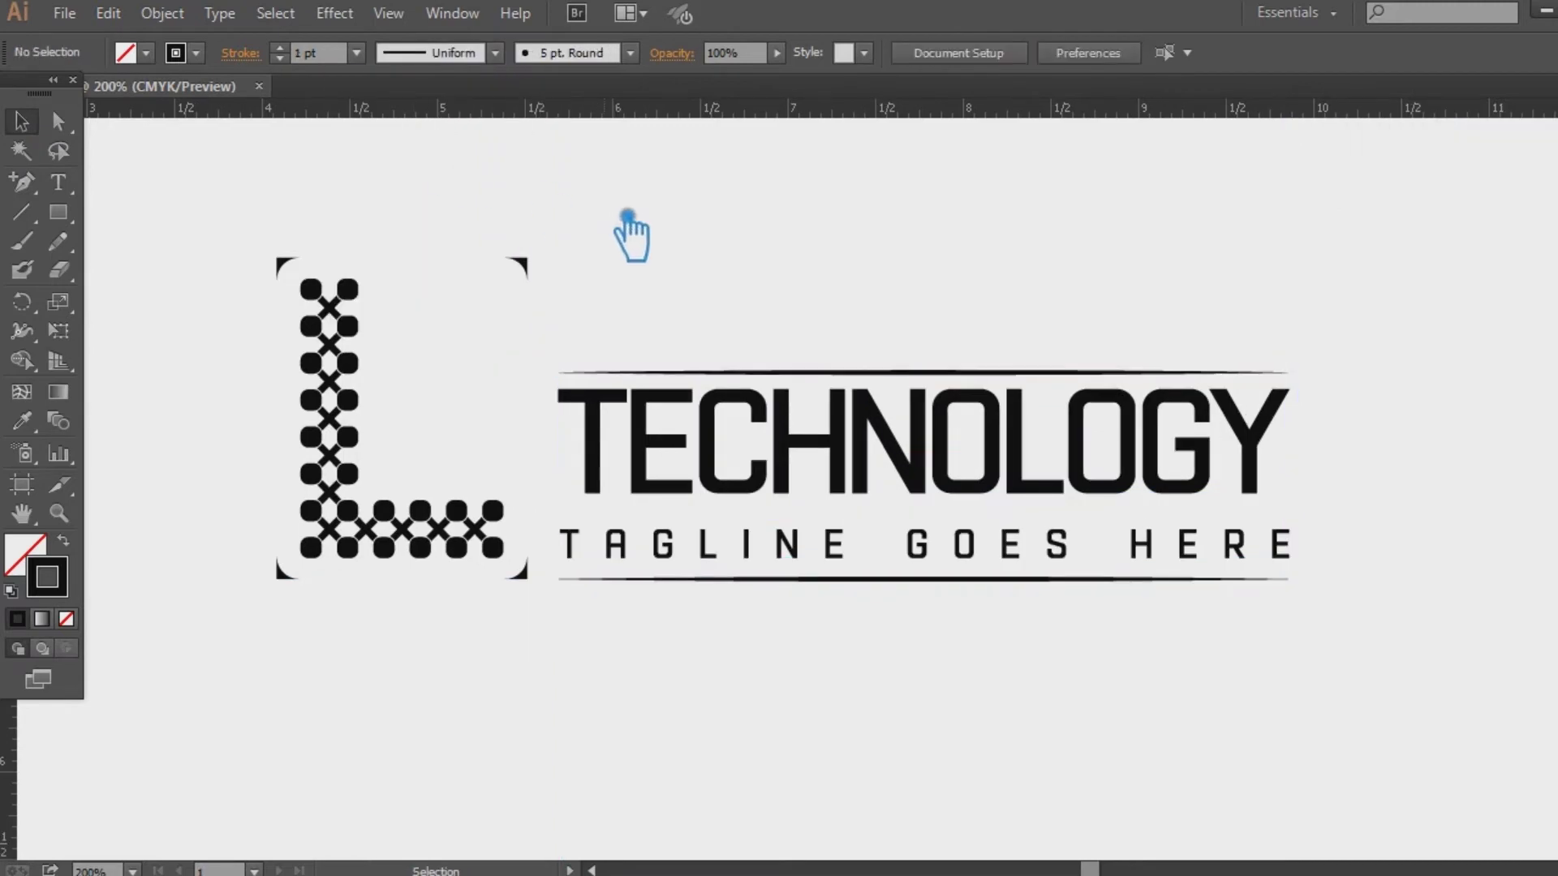
Step: Enlarge the L mark proportionally from its upper right corner and shift it left, clear of the text
{"action": "left_click", "coordinate": [484, 537]}
{"action": "left_click_drag", "start_coordinate": [528, 252], "coordinate": [585, 216]}
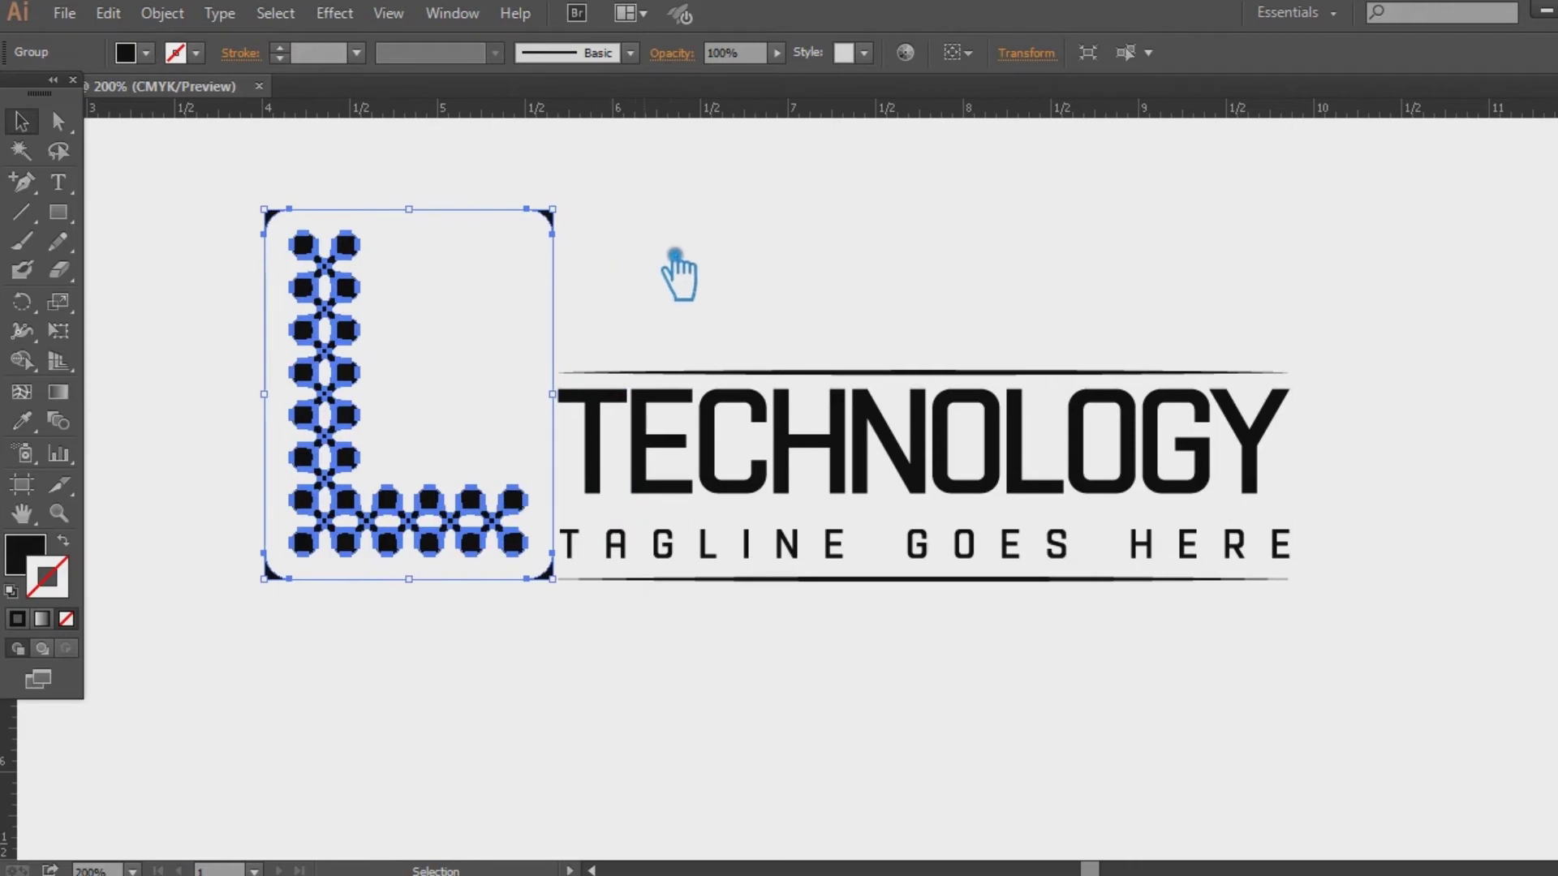
{"action": "key", "text": "shift+Left"}
{"action": "left_click", "coordinate": [697, 257]}
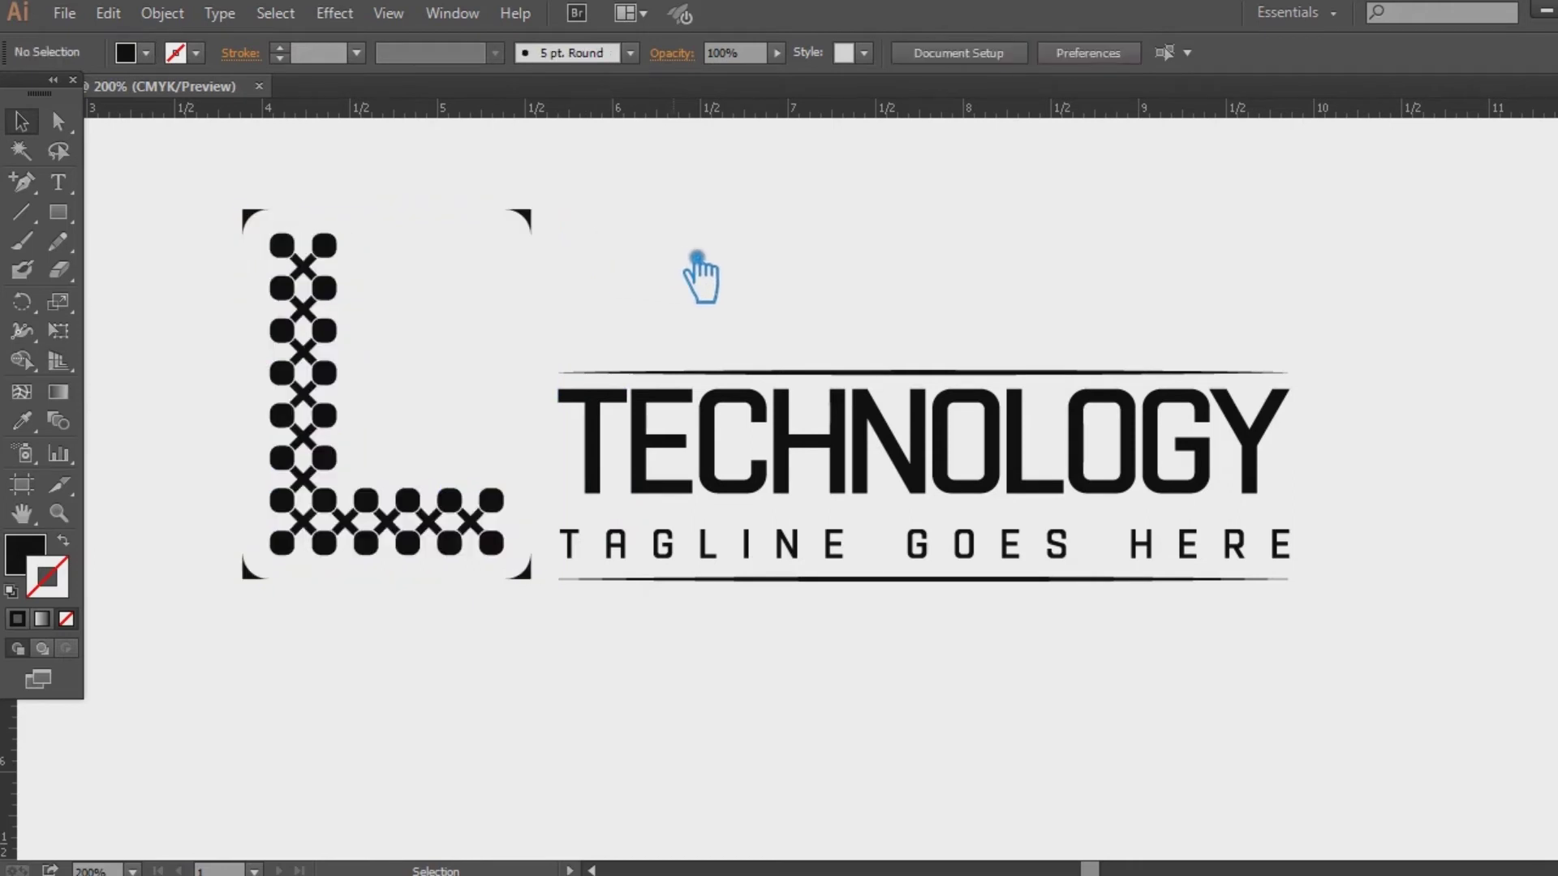
Step: Ungroup the two tapered lines and turn on a dashed stroke for the line above TECHNOLOGY
{"action": "right_click", "coordinate": [922, 371]}
{"action": "left_click", "coordinate": [1478, 435]}
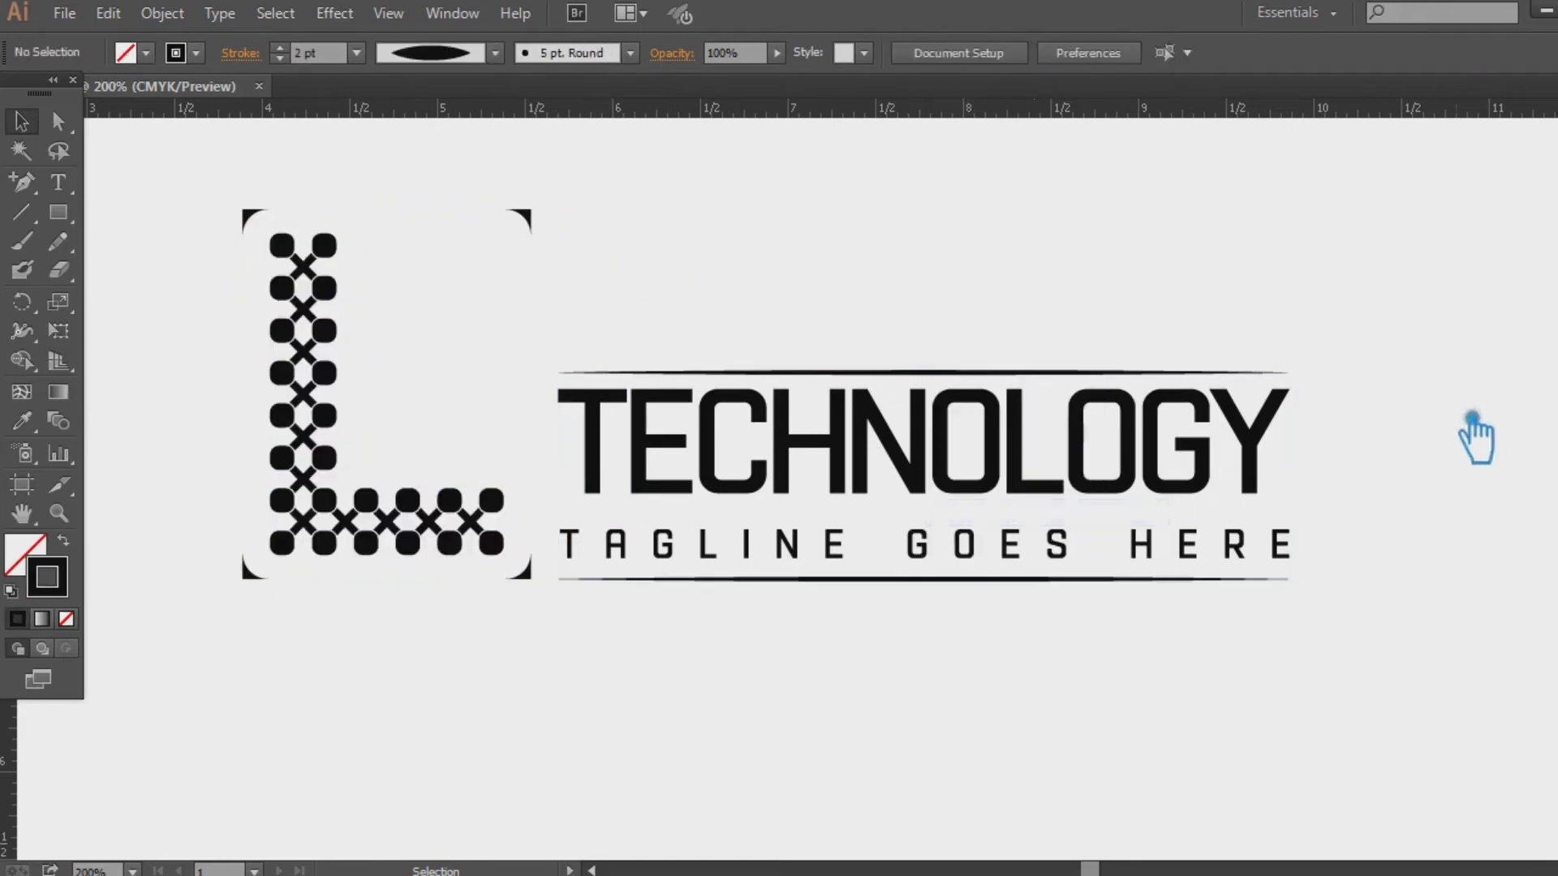
{"action": "left_click", "coordinate": [990, 374]}
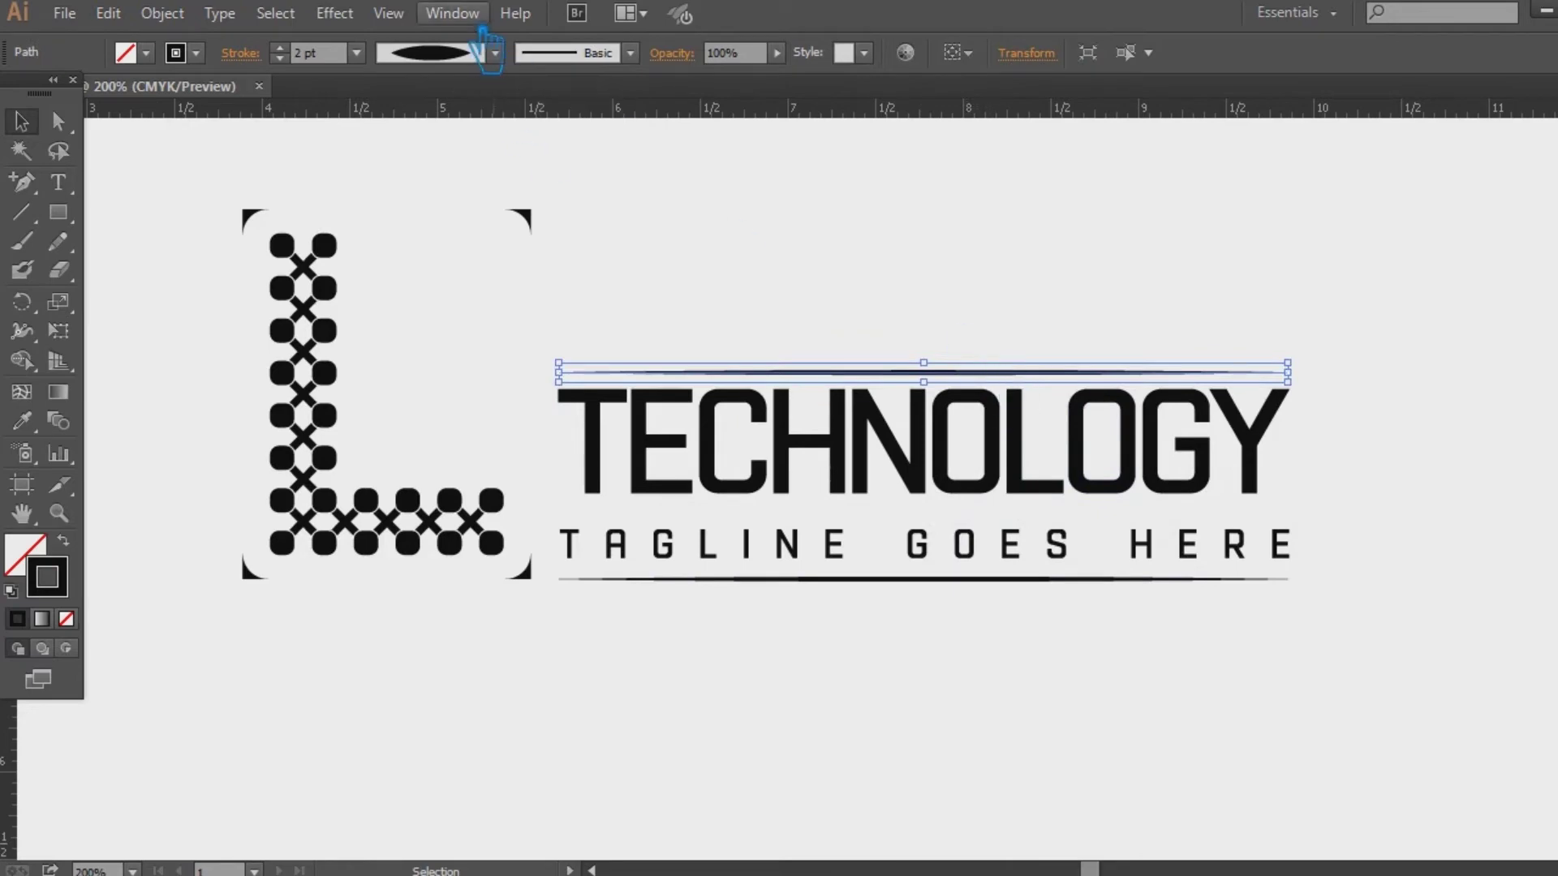
{"action": "left_click", "coordinate": [452, 13]}
{"action": "left_click", "coordinate": [553, 838]}
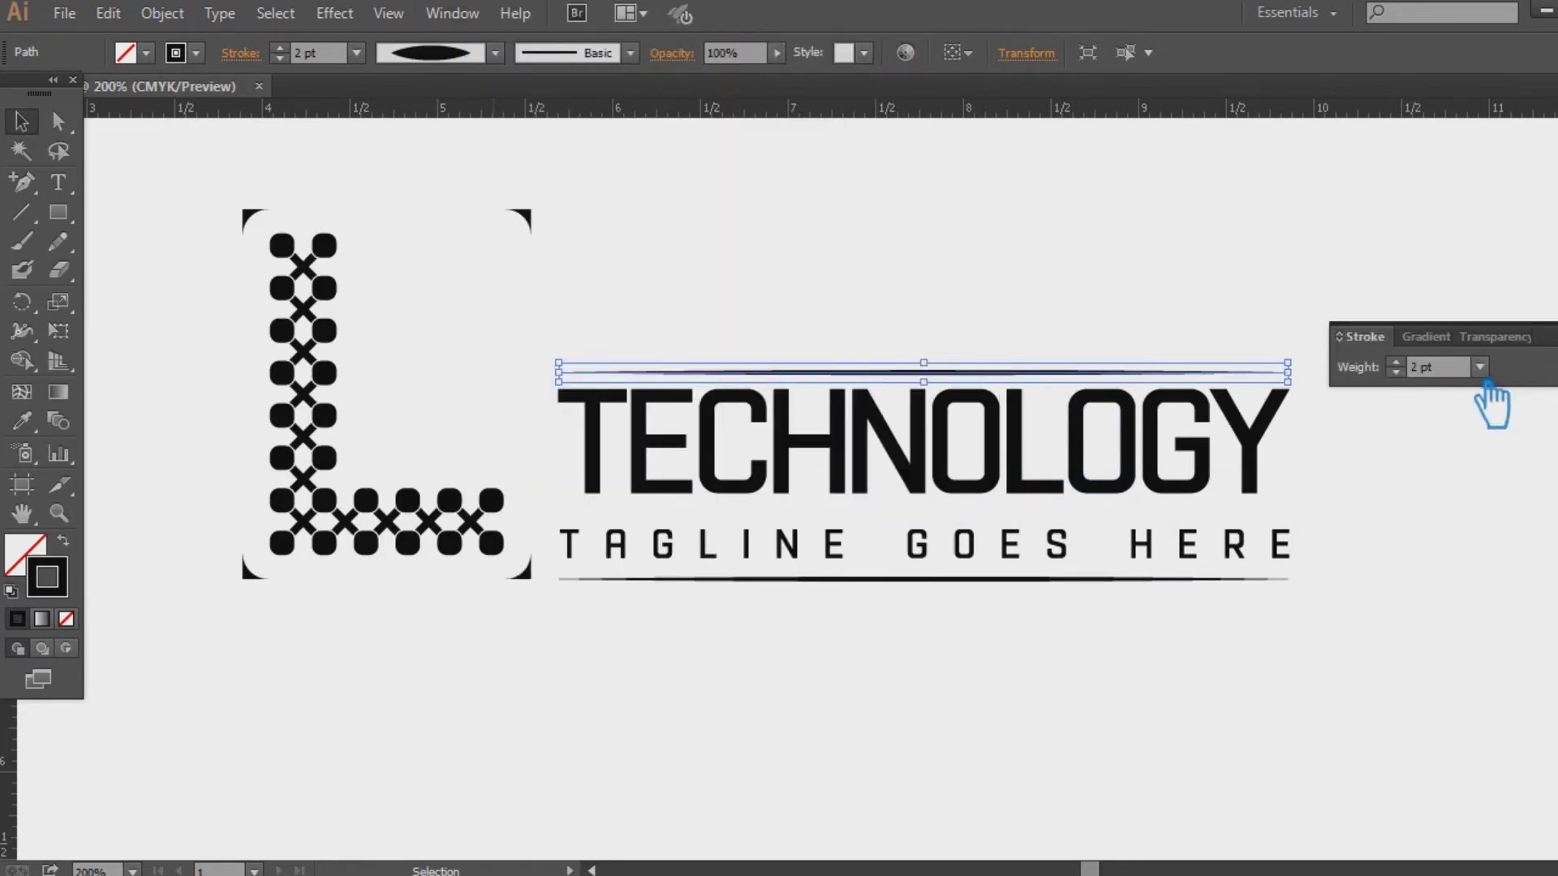
{"action": "left_click", "coordinate": [1479, 367]}
{"action": "left_click", "coordinate": [1364, 354]}
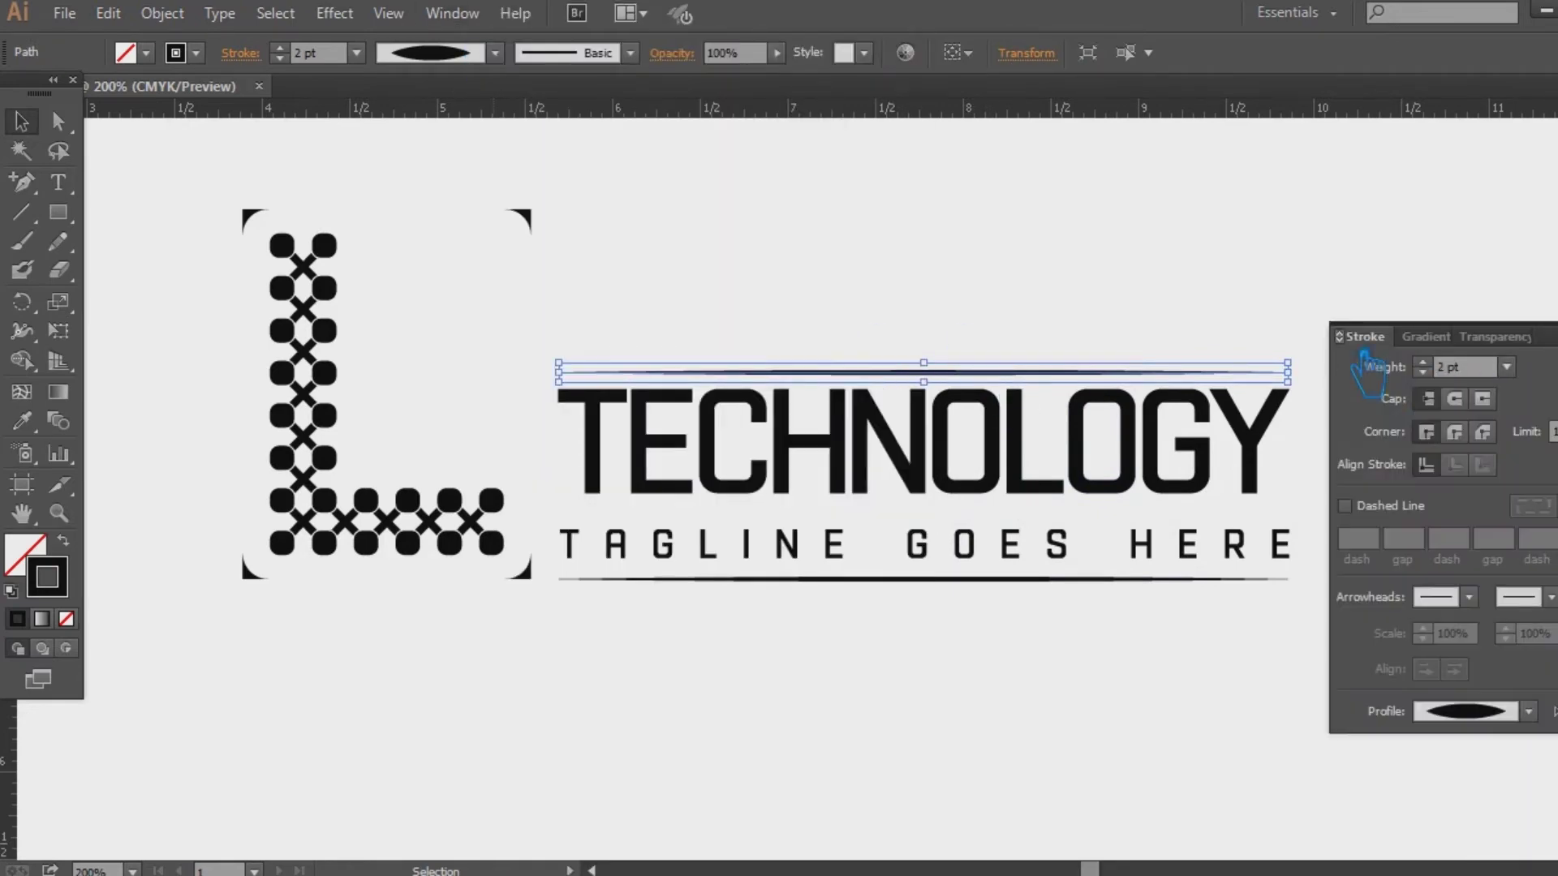
{"action": "left_click", "coordinate": [1385, 503]}
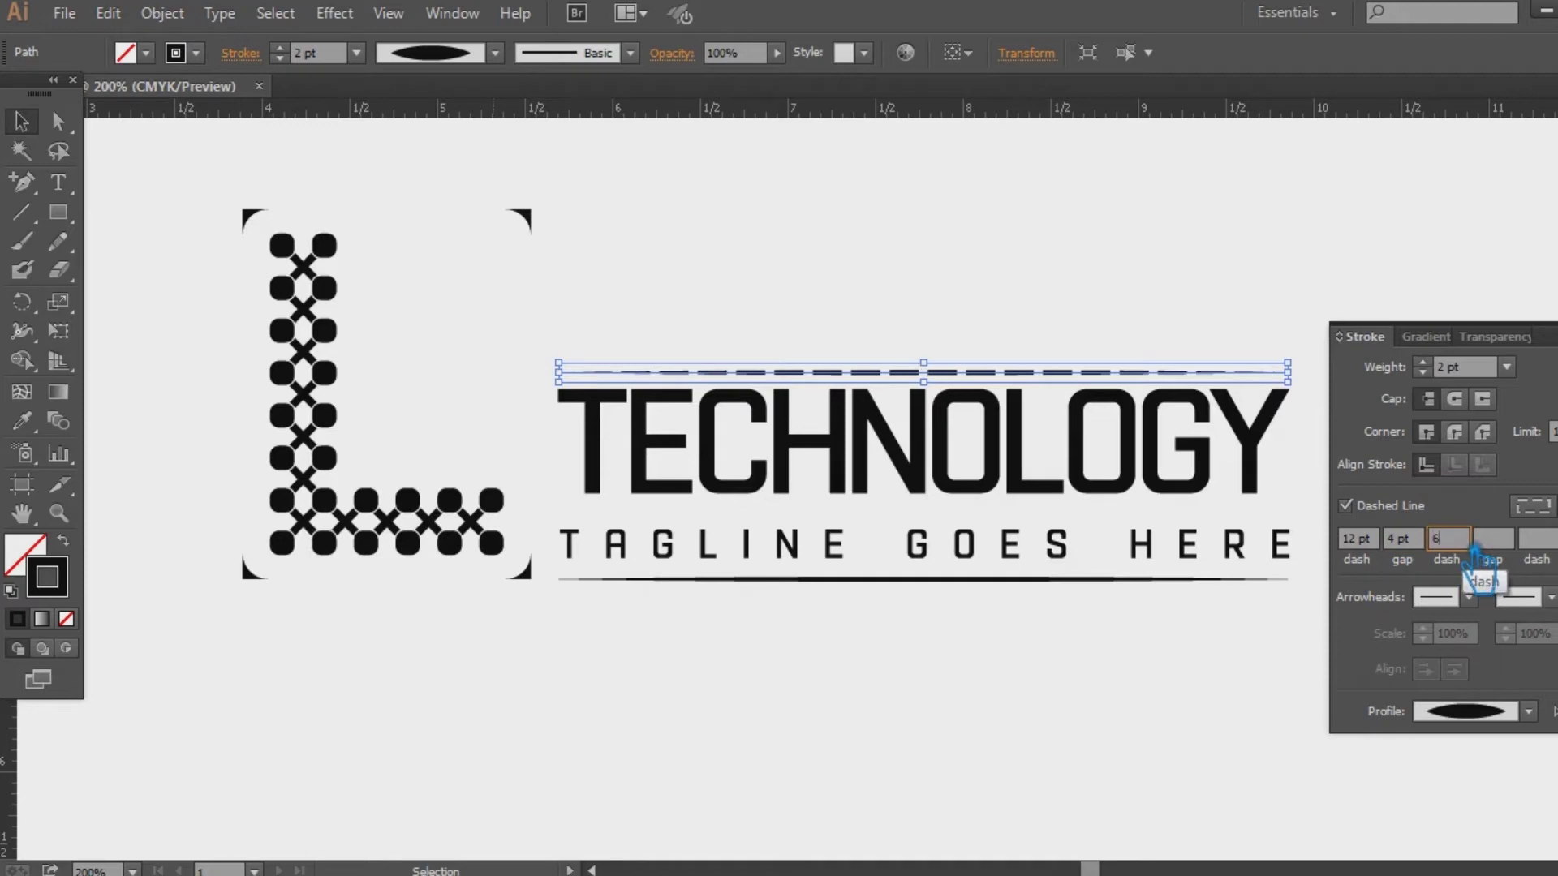
Step: Set the upper line's dash pattern to 6 pt dash, 4 pt gap, 4 pt dash, 0 pt gap and 0 pt dash
{"action": "type", "text": "6"}
{"action": "left_click", "coordinate": [1509, 540]}
{"action": "type", "text": "0"}
{"action": "left_click", "coordinate": [1533, 541]}
{"action": "type", "text": "0"}
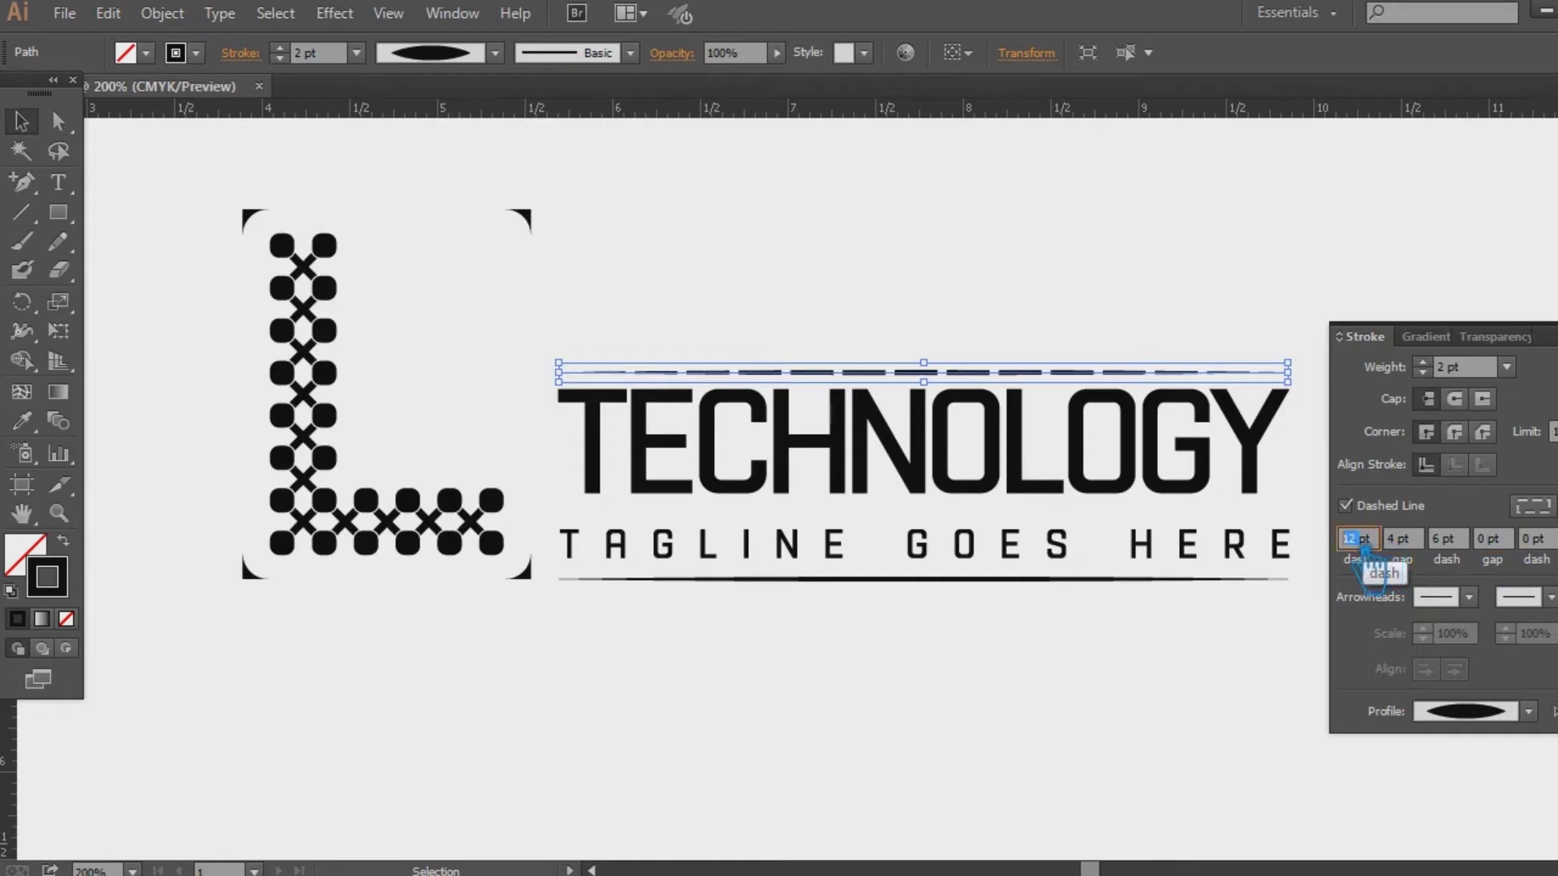
{"action": "type", "text": "6"}
{"action": "left_click", "coordinate": [1401, 541]}
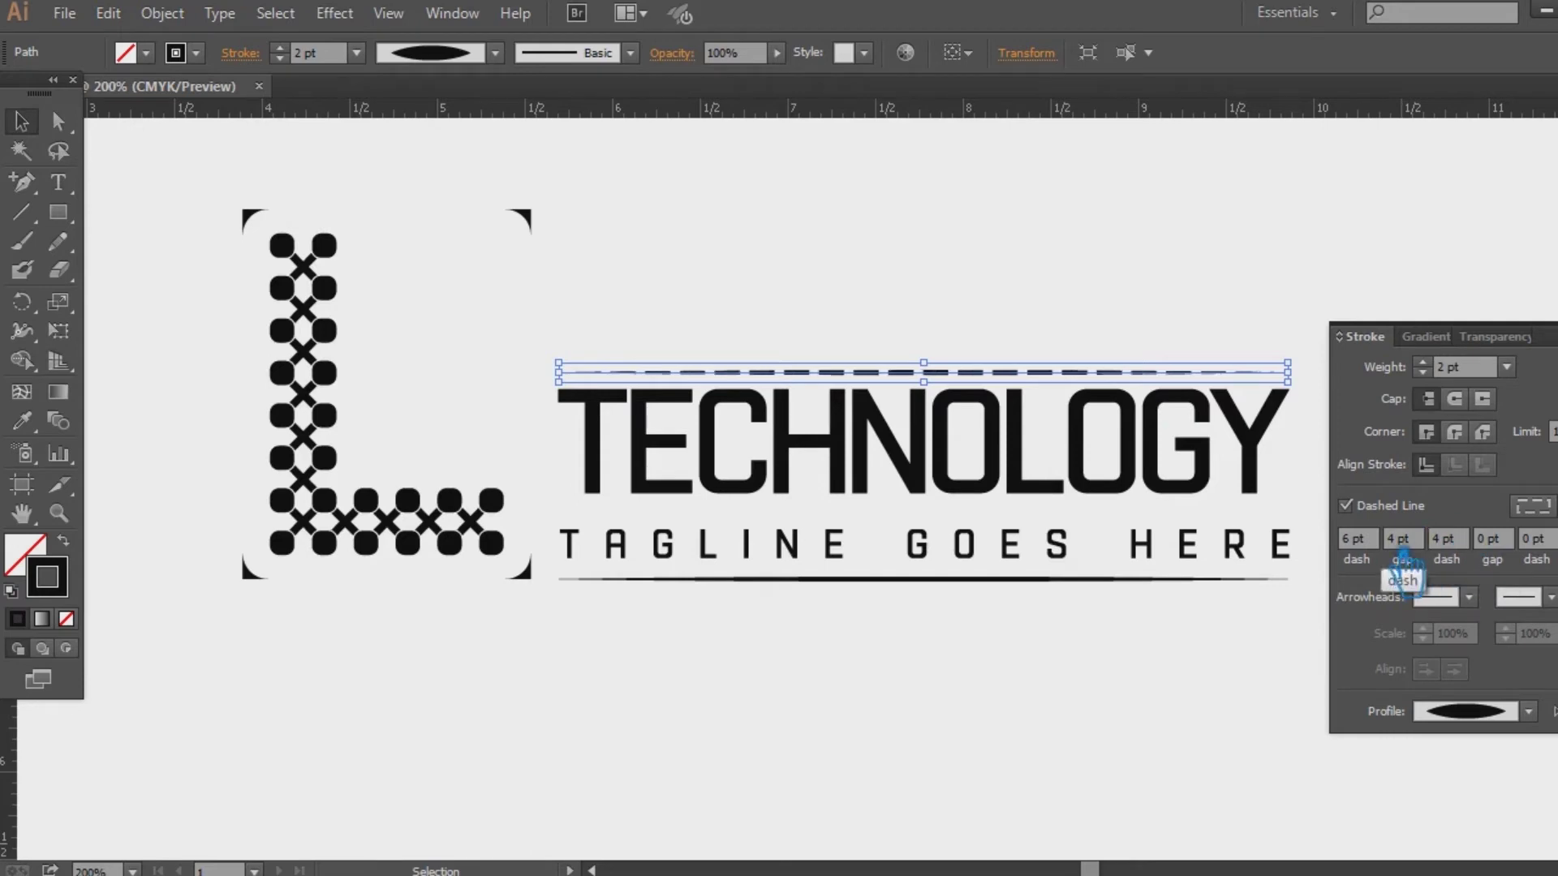
{"action": "left_click", "coordinate": [1483, 363]}
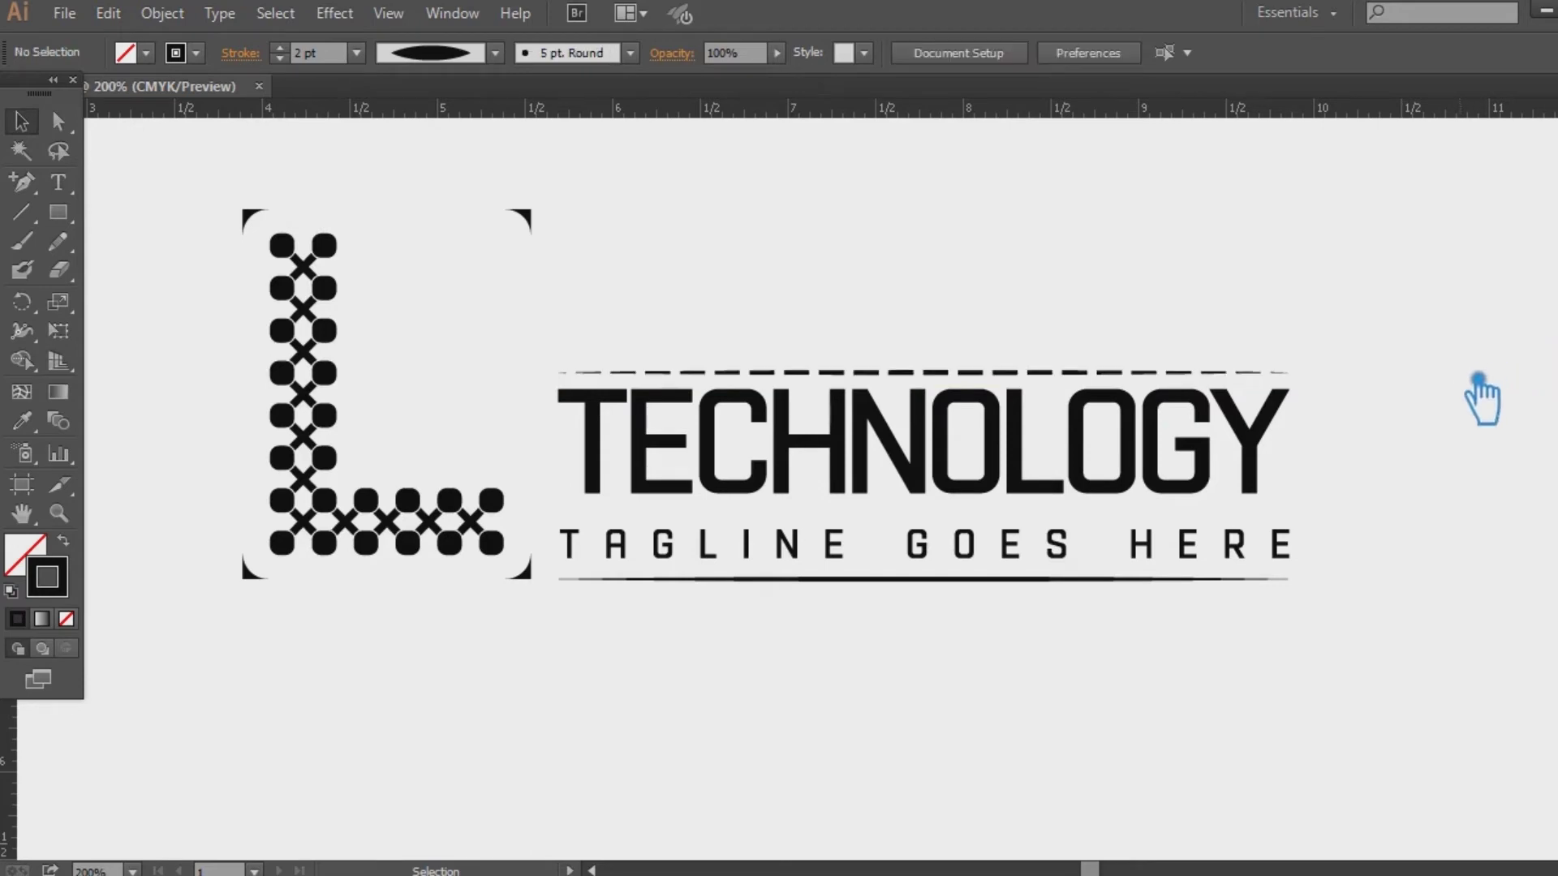
Step: Copy the upper line's dashed stroke to the line below the tagline with the Eyedropper
{"action": "left_click", "coordinate": [954, 580]}
{"action": "left_click", "coordinate": [22, 421]}
{"action": "left_click", "coordinate": [748, 372]}
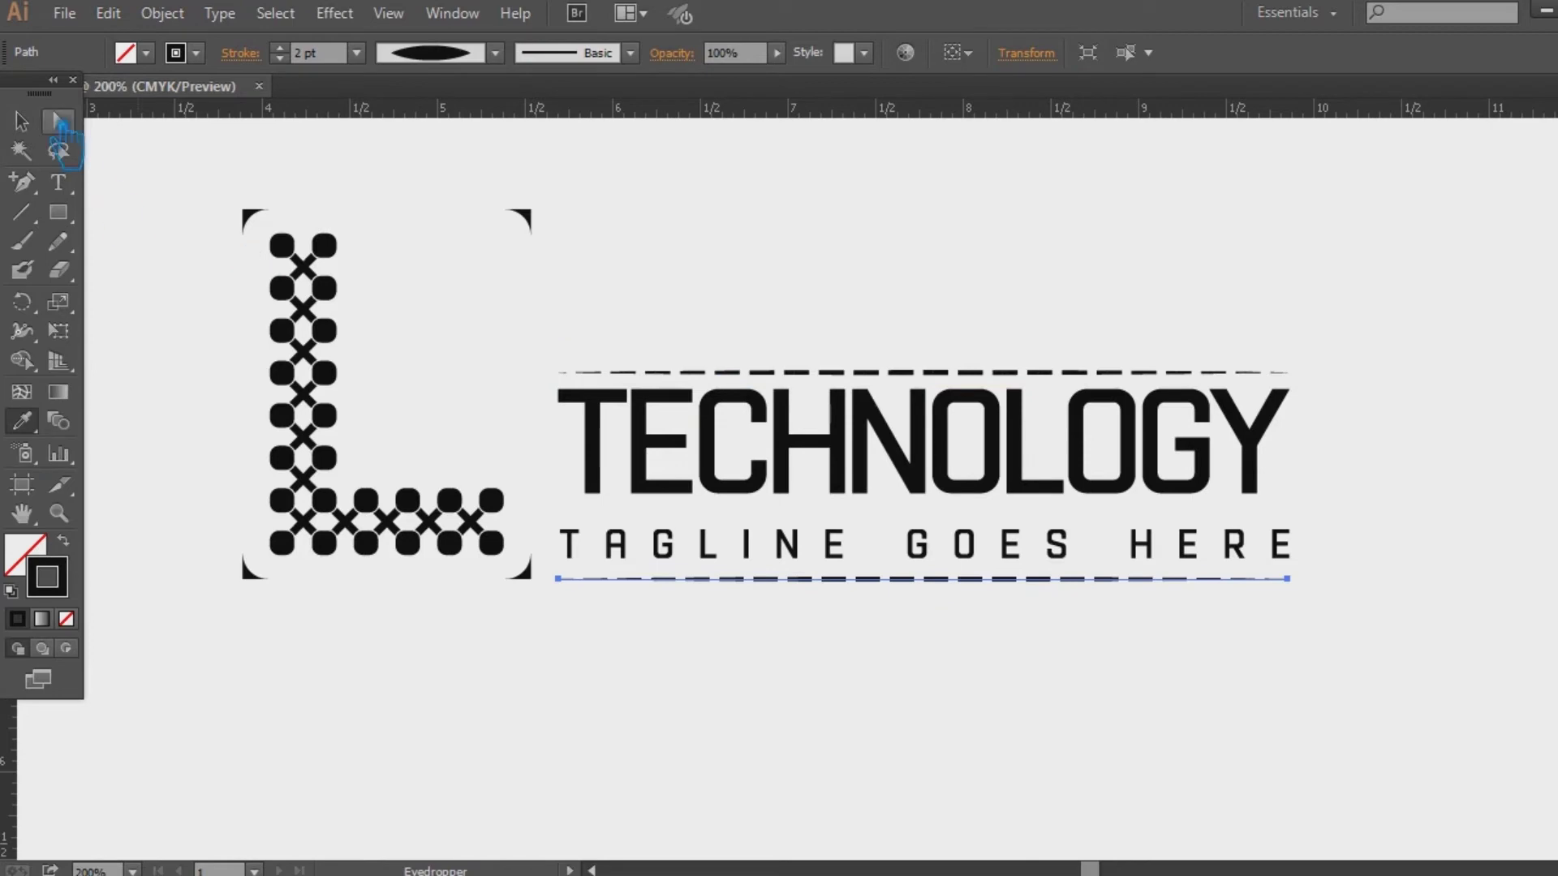
{"action": "key", "text": "v"}
{"action": "left_click", "coordinate": [754, 250]}
Step: Expand the appearance of both dashed lines
{"action": "left_click_drag", "start_coordinate": [1403, 673], "coordinate": [238, 190]}
{"action": "left_click", "coordinate": [428, 336]}
{"action": "left_click", "coordinate": [860, 579]}
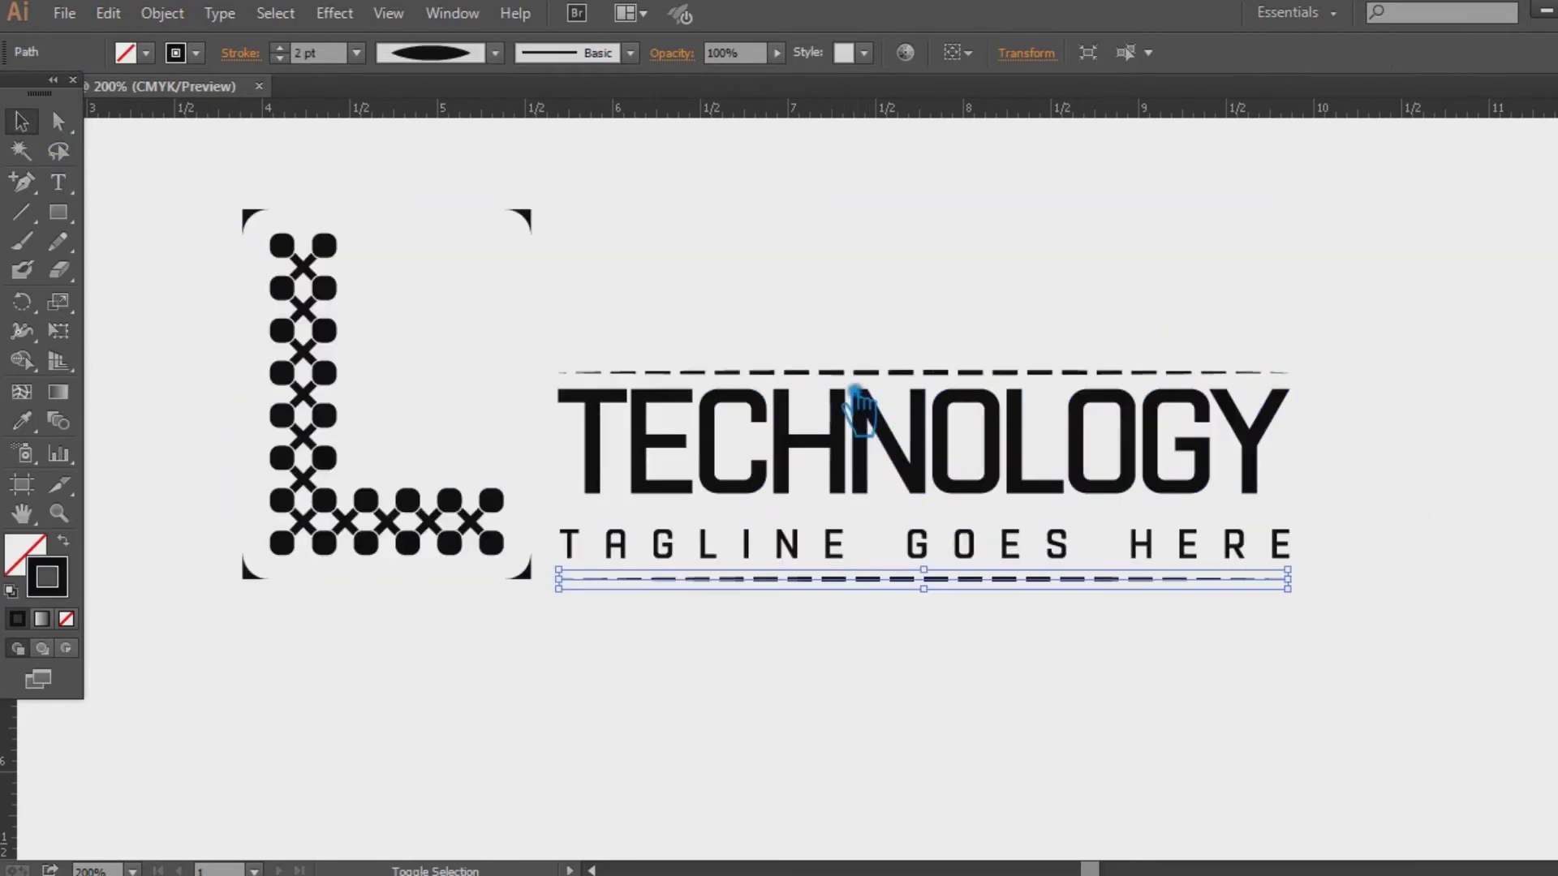
{"action": "left_click", "coordinate": [856, 372], "text": "shift"}
{"action": "left_click", "coordinate": [163, 13]}
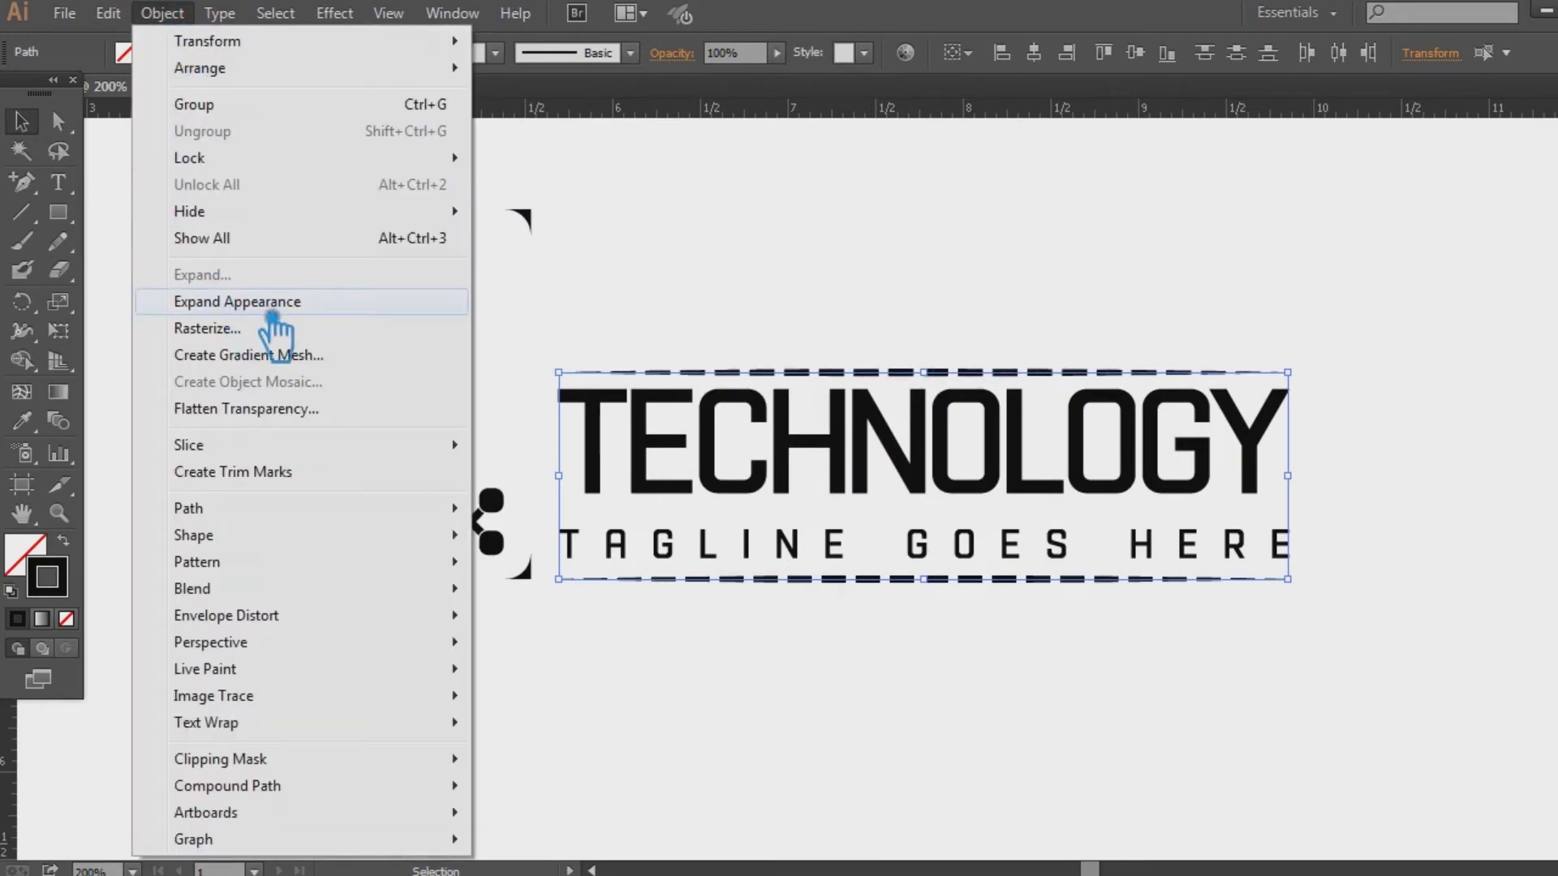
{"action": "left_click", "coordinate": [271, 320]}
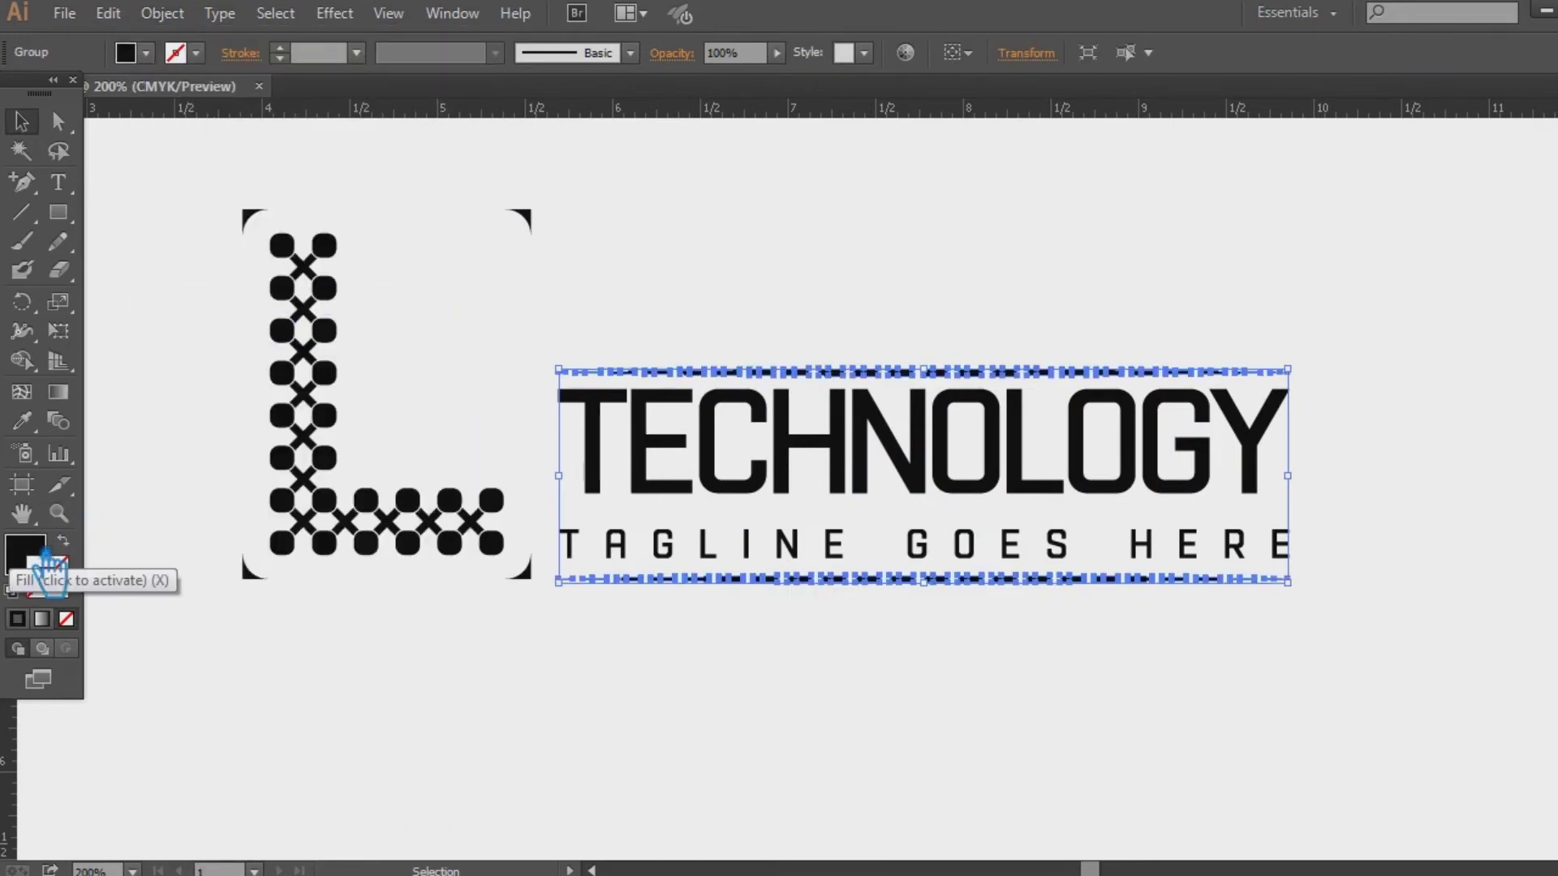
Step: Fill the expanded dashed lines with dark grey
{"action": "double_click", "coordinate": [26, 555]}
{"action": "left_click_drag", "start_coordinate": [909, 462], "coordinate": [899, 443]}
{"action": "left_click", "coordinate": [1463, 187]}
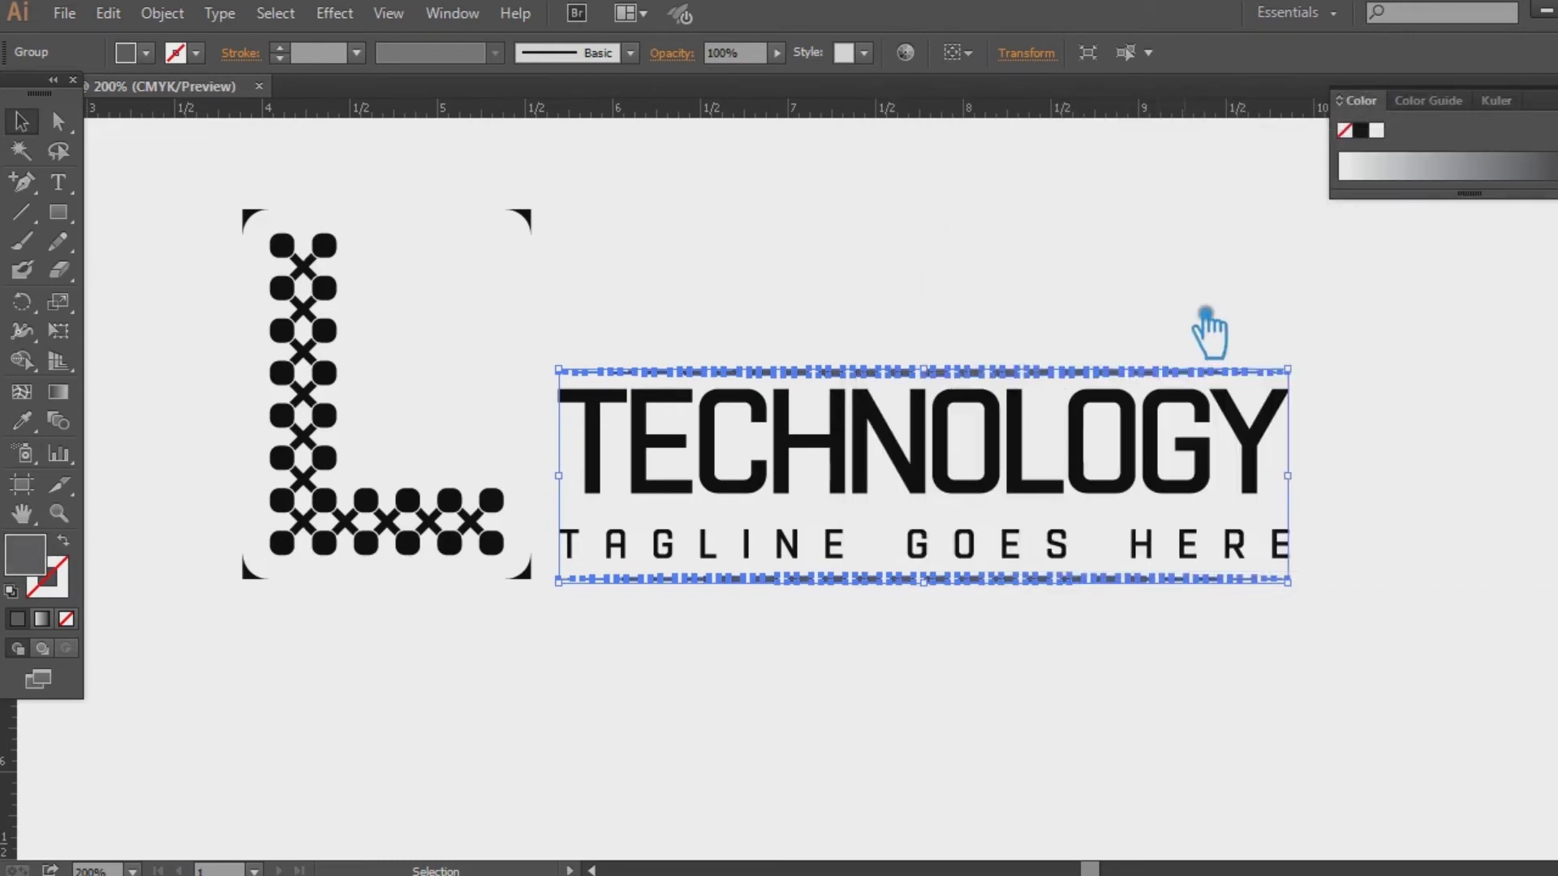
{"action": "left_click", "coordinate": [1178, 321]}
Step: Fill the TECHNOLOGY text and the tagline with orange
{"action": "left_click", "coordinate": [924, 479]}
{"action": "double_click", "coordinate": [27, 550]}
{"action": "left_click_drag", "start_coordinate": [1245, 481], "coordinate": [1246, 471]}
{"action": "left_click", "coordinate": [1454, 192]}
{"action": "left_click", "coordinate": [1513, 150]}
Step: Apply the text's orange fill to the L mark and its corner pieces with the Eyedropper
{"action": "left_click", "coordinate": [363, 568]}
{"action": "key", "text": "i"}
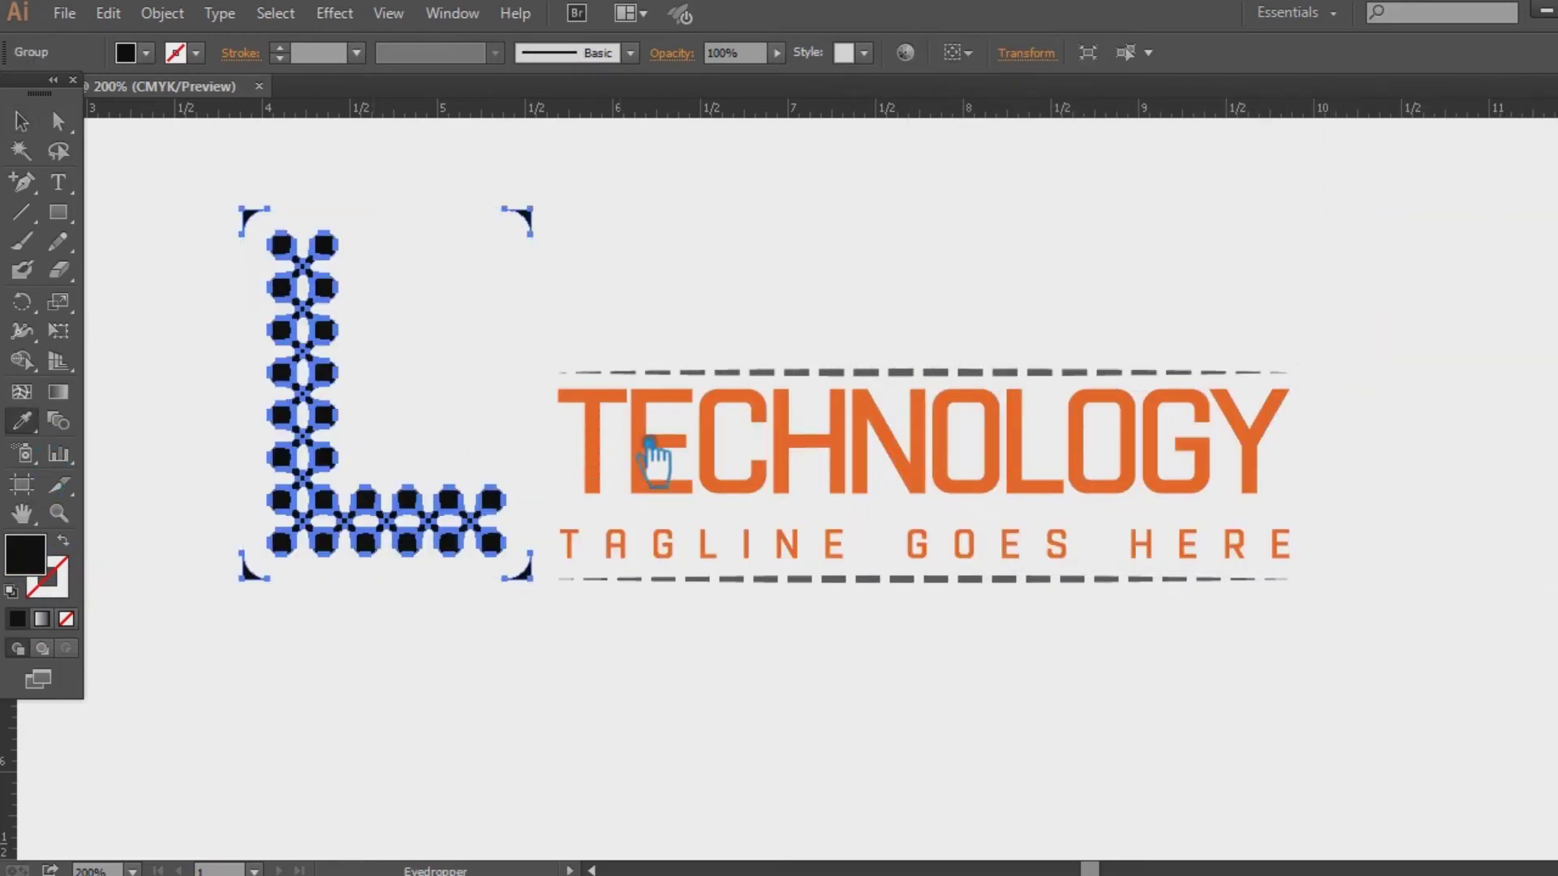
{"action": "left_click", "coordinate": [738, 486]}
{"action": "key", "text": "v"}
{"action": "left_click", "coordinate": [675, 214]}
{"action": "key", "text": "space"}
{"action": "left_click_drag", "start_coordinate": [902, 317], "coordinate": [958, 332]}
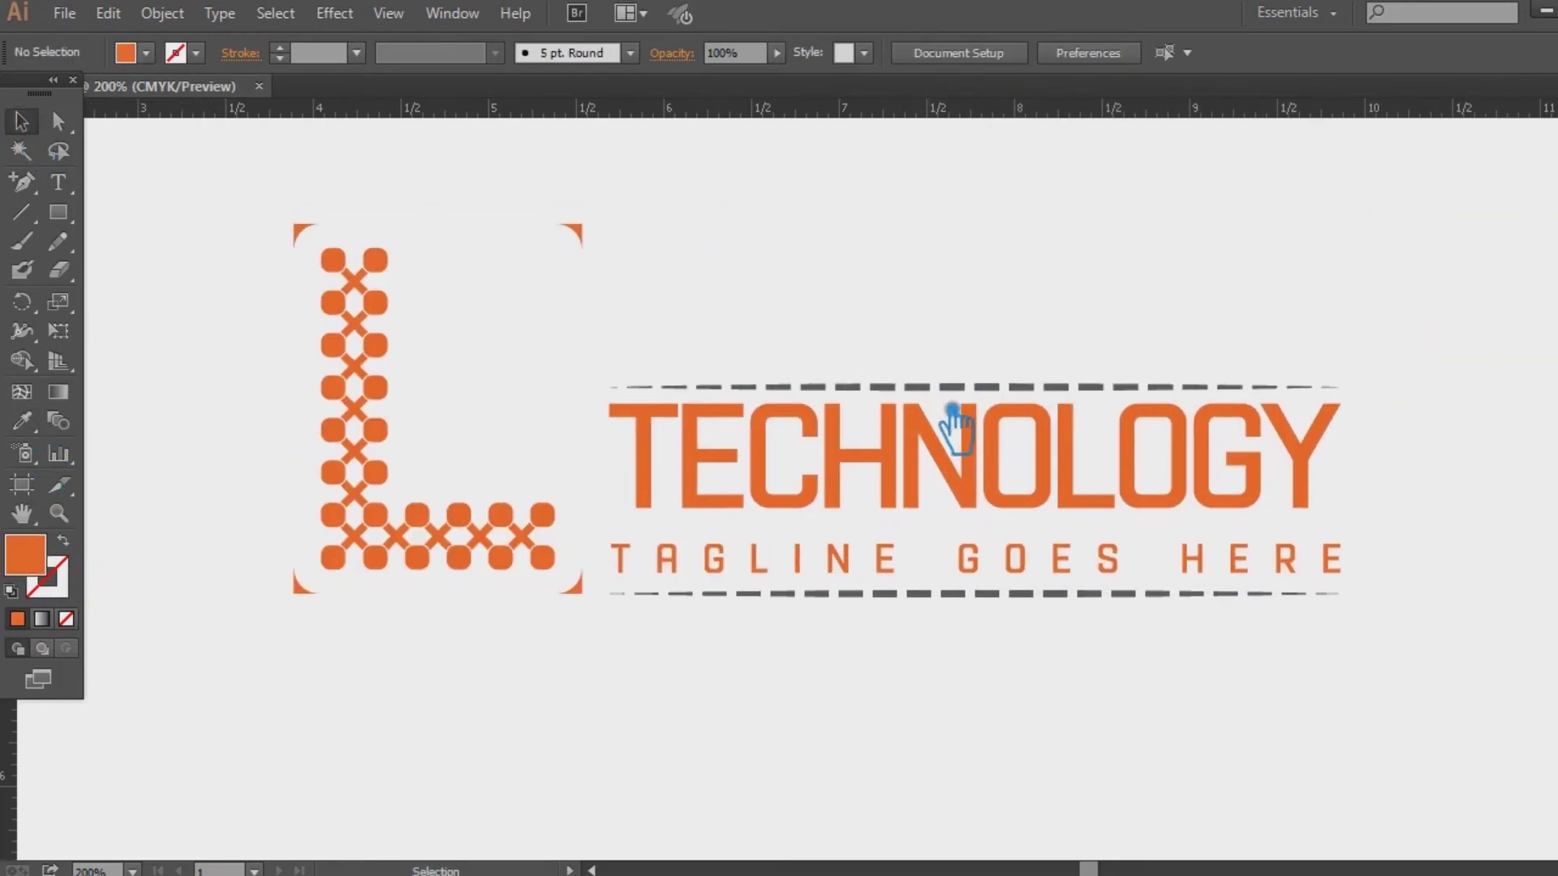
Step: Recolour the dashed lines above and below the text to a medium grey
{"action": "left_click", "coordinate": [949, 409]}
{"action": "double_click", "coordinate": [29, 558]}
{"action": "left_click", "coordinate": [885, 279]}
{"action": "left_click", "coordinate": [1457, 192]}
{"action": "left_click", "coordinate": [1234, 210]}
{"action": "left_click", "coordinate": [998, 417]}
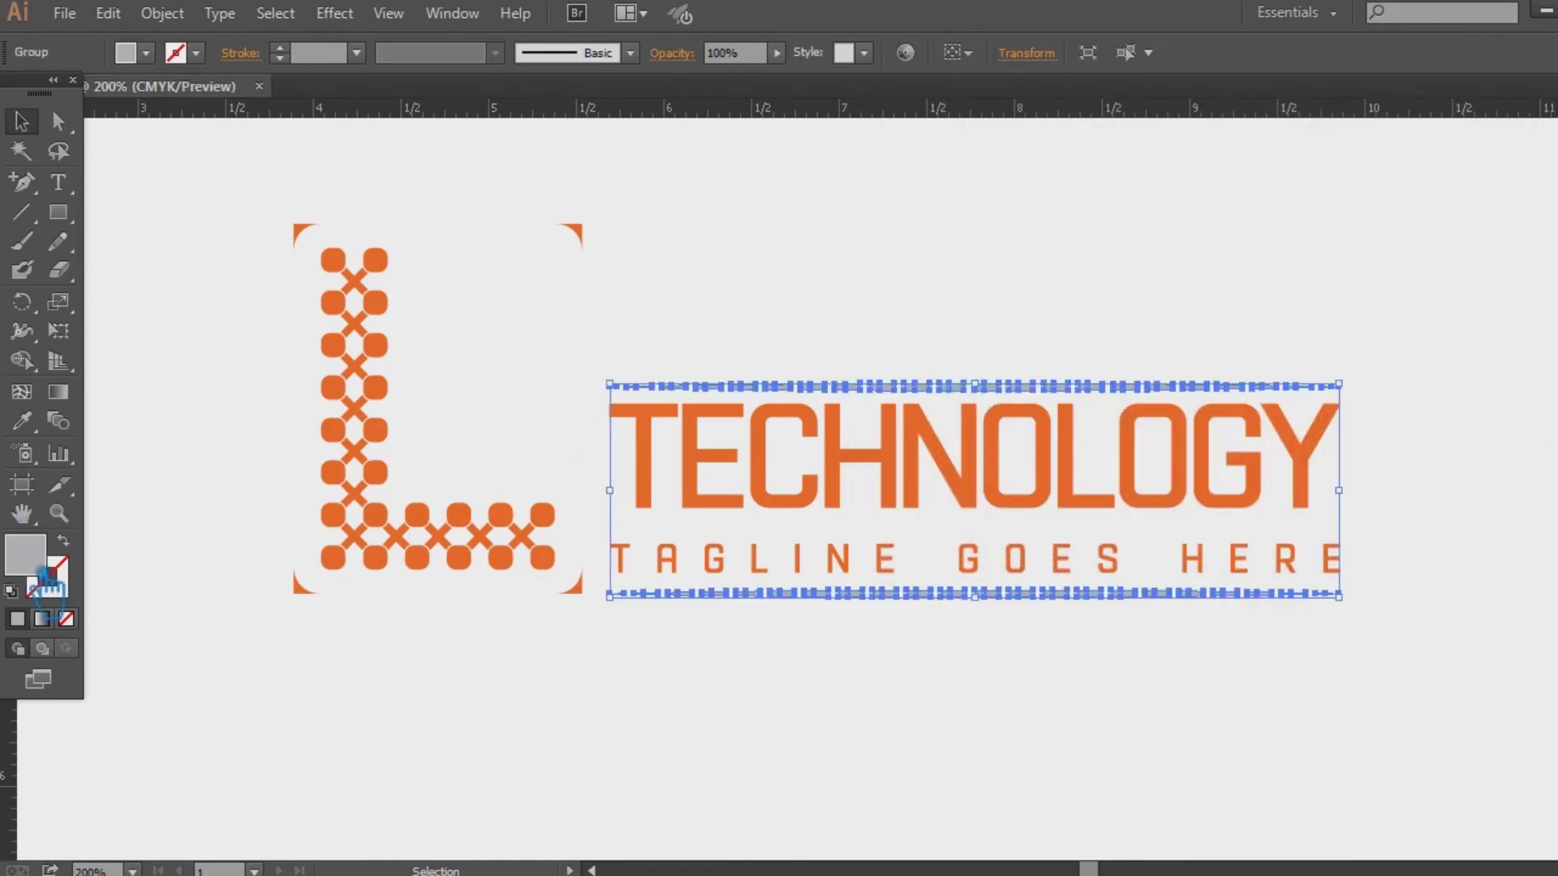
{"action": "double_click", "coordinate": [28, 559]}
{"action": "left_click", "coordinate": [905, 336]}
{"action": "left_click", "coordinate": [1457, 195]}
{"action": "left_click", "coordinate": [1337, 237]}
Step: Group the text with its dashed lines, and group the whole logo with the L mark aligned to their bottom edge
{"action": "left_click_drag", "start_coordinate": [1455, 683], "coordinate": [280, 173]}
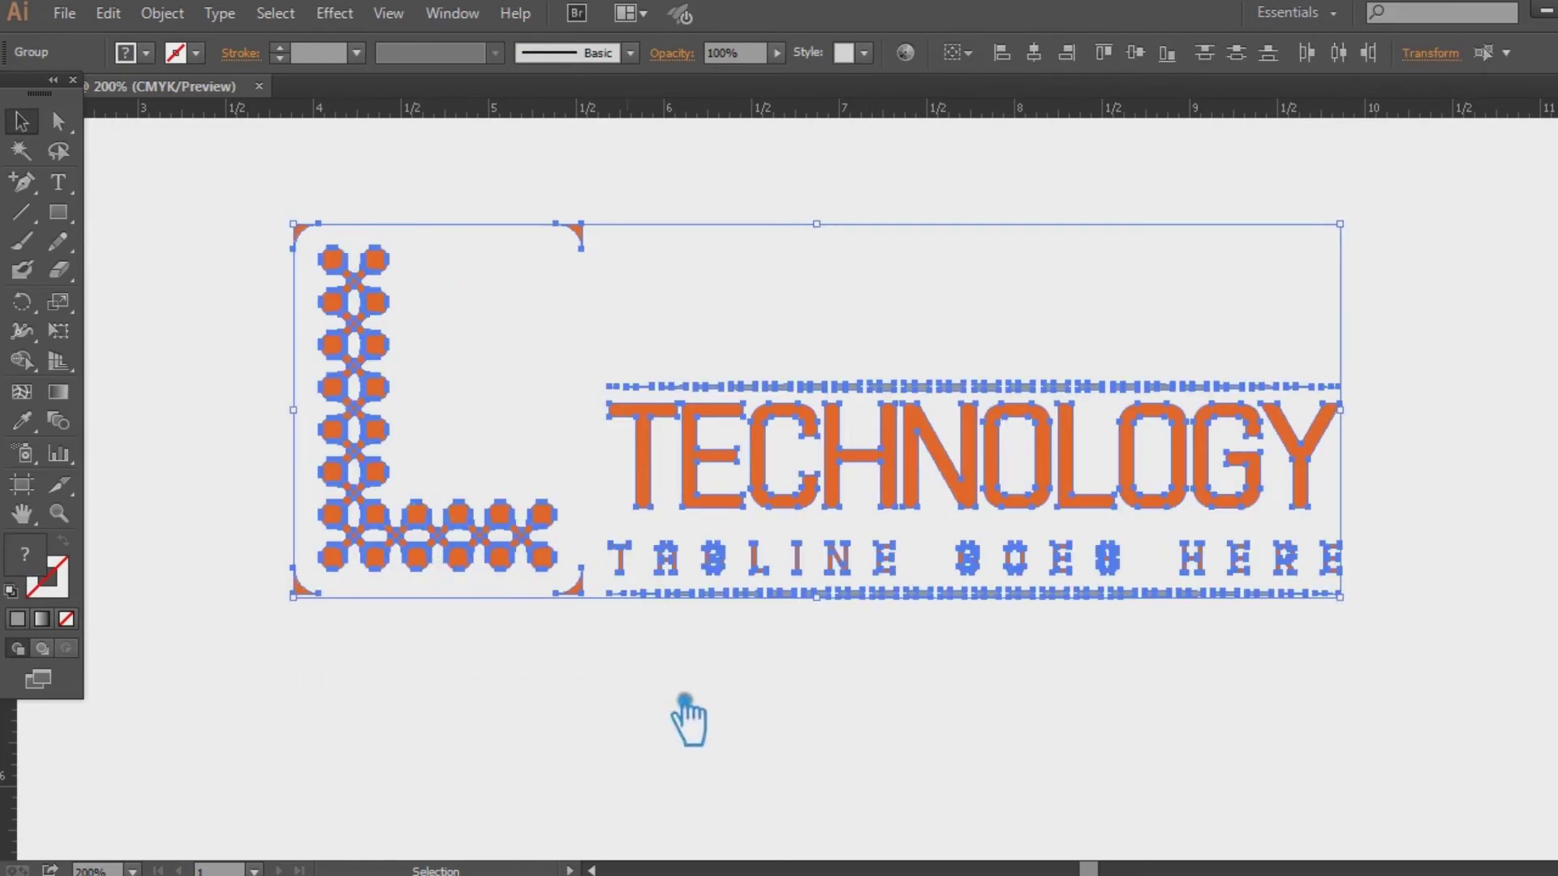
{"action": "left_click_drag", "start_coordinate": [647, 699], "coordinate": [915, 355]}
{"action": "key", "text": "ctrl+g"}
{"action": "left_click", "coordinate": [460, 526], "text": "shift"}
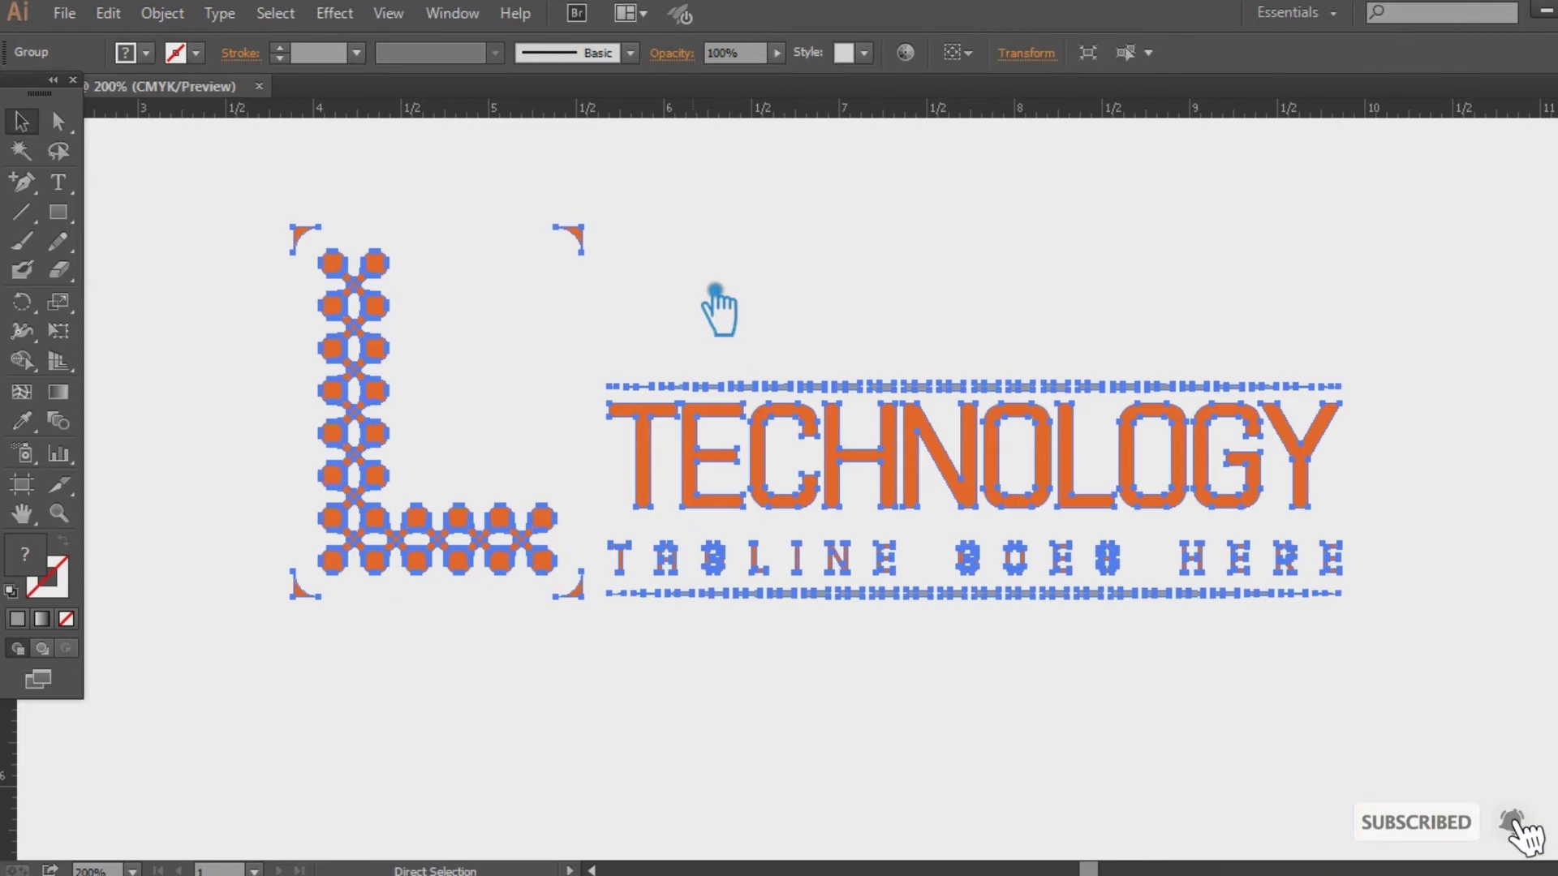
{"action": "left_click", "coordinate": [882, 331]}
Step: Scale the grouped logo down proportionally and move it slightly up
{"action": "left_click", "coordinate": [971, 460]}
{"action": "left_click_drag", "start_coordinate": [1343, 240], "coordinate": [1237, 264]}
{"action": "left_click", "coordinate": [1365, 326]}
{"action": "left_click_drag", "start_coordinate": [1329, 426], "coordinate": [1372, 431]}
{"action": "left_click_drag", "start_coordinate": [988, 458], "coordinate": [989, 401]}
{"action": "right_click", "coordinate": [984, 406]}
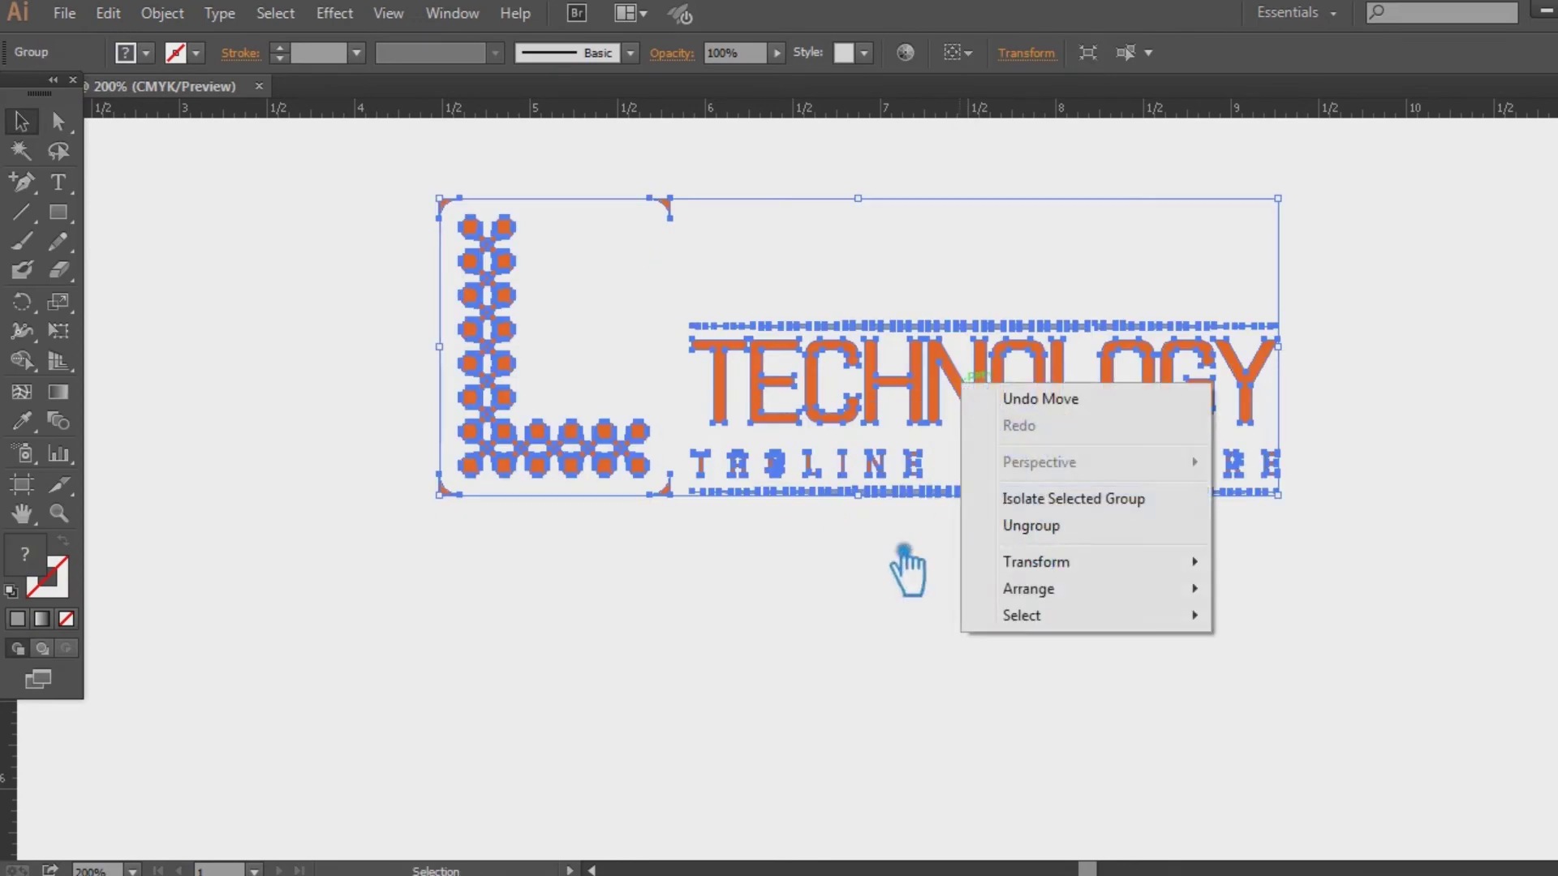
{"action": "left_click", "coordinate": [904, 470]}
Step: Duplicate the logo directly below the original
{"action": "left_click", "coordinate": [939, 406]}
{"action": "left_click_drag", "start_coordinate": [991, 428], "coordinate": [1043, 781]}
{"action": "left_click_drag", "start_coordinate": [1043, 653], "coordinate": [1039, 534]}
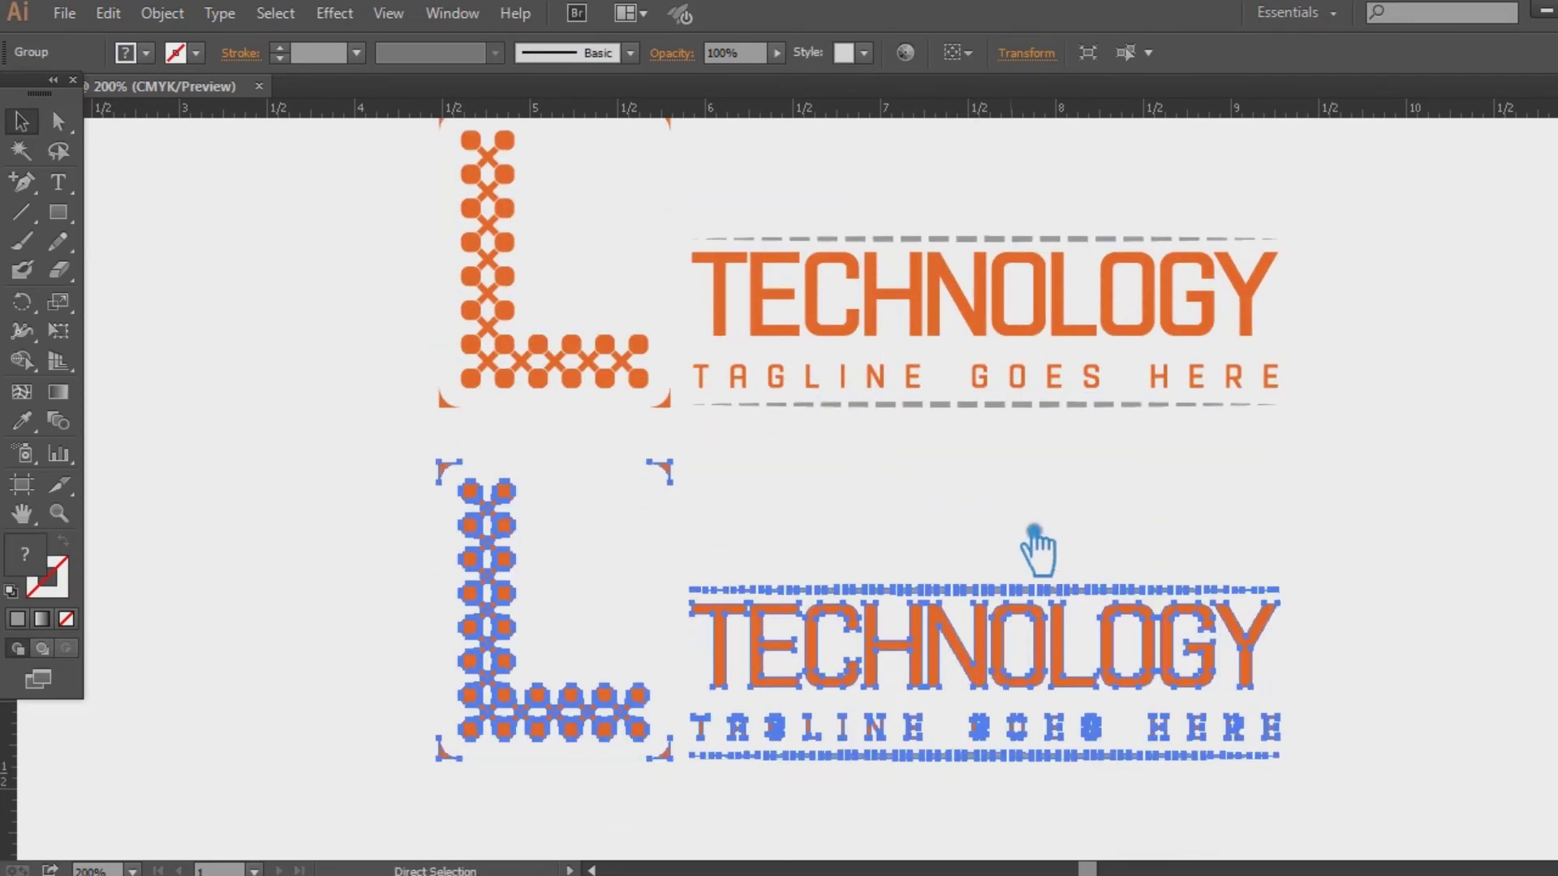
{"action": "key", "text": "ctrl+minus"}
{"action": "left_click_drag", "start_coordinate": [1245, 503], "coordinate": [1335, 514]}
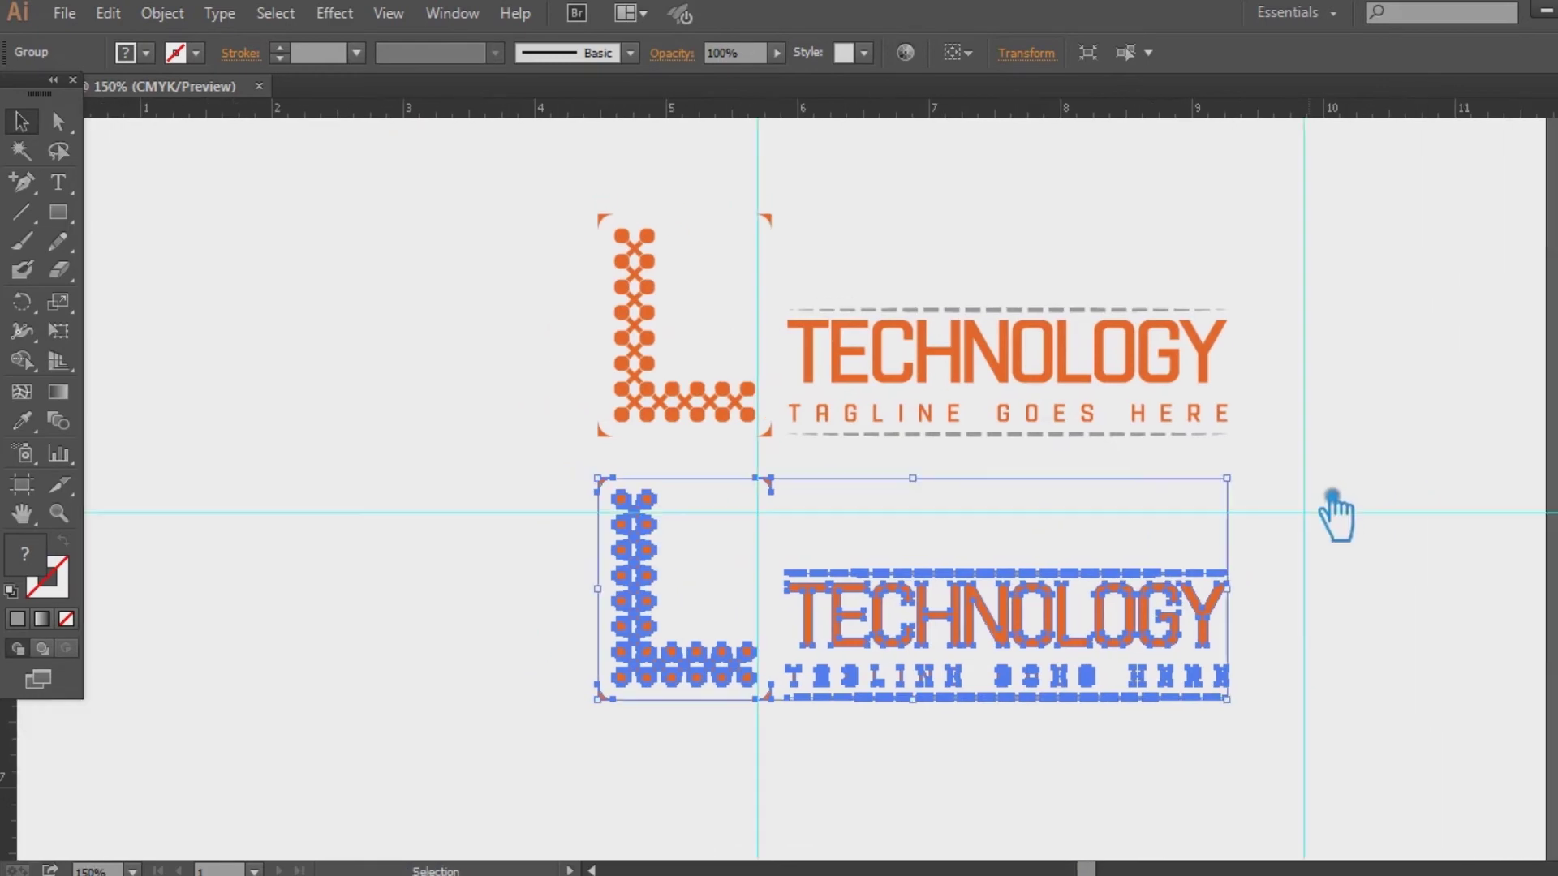
{"action": "left_click", "coordinate": [1314, 667]}
Step: Move both logo copies together down and to the left on the artboard
{"action": "left_click_drag", "start_coordinate": [1261, 690], "coordinate": [637, 312]}
{"action": "left_click_drag", "start_coordinate": [710, 406], "coordinate": [641, 466]}
{"action": "key", "text": "Left"}
{"action": "key", "text": "Left"}
{"action": "key", "text": "Left"}
{"action": "key", "text": "Left"}
{"action": "key", "text": "Left"}
{"action": "key", "text": "Left"}
{"action": "key", "text": "Left"}
{"action": "key", "text": "Left"}
{"action": "key", "text": "Left"}
{"action": "key", "text": "Left"}
{"action": "key", "text": "Left"}
{"action": "key", "text": "Left"}
{"action": "key", "text": "Left"}
{"action": "key", "text": "Left"}
{"action": "key", "text": "Left"}
{"action": "key", "text": "Left"}
{"action": "key", "text": "Left"}
{"action": "key", "text": "Left"}
{"action": "key", "text": "Left"}
{"action": "key", "text": "Left"}
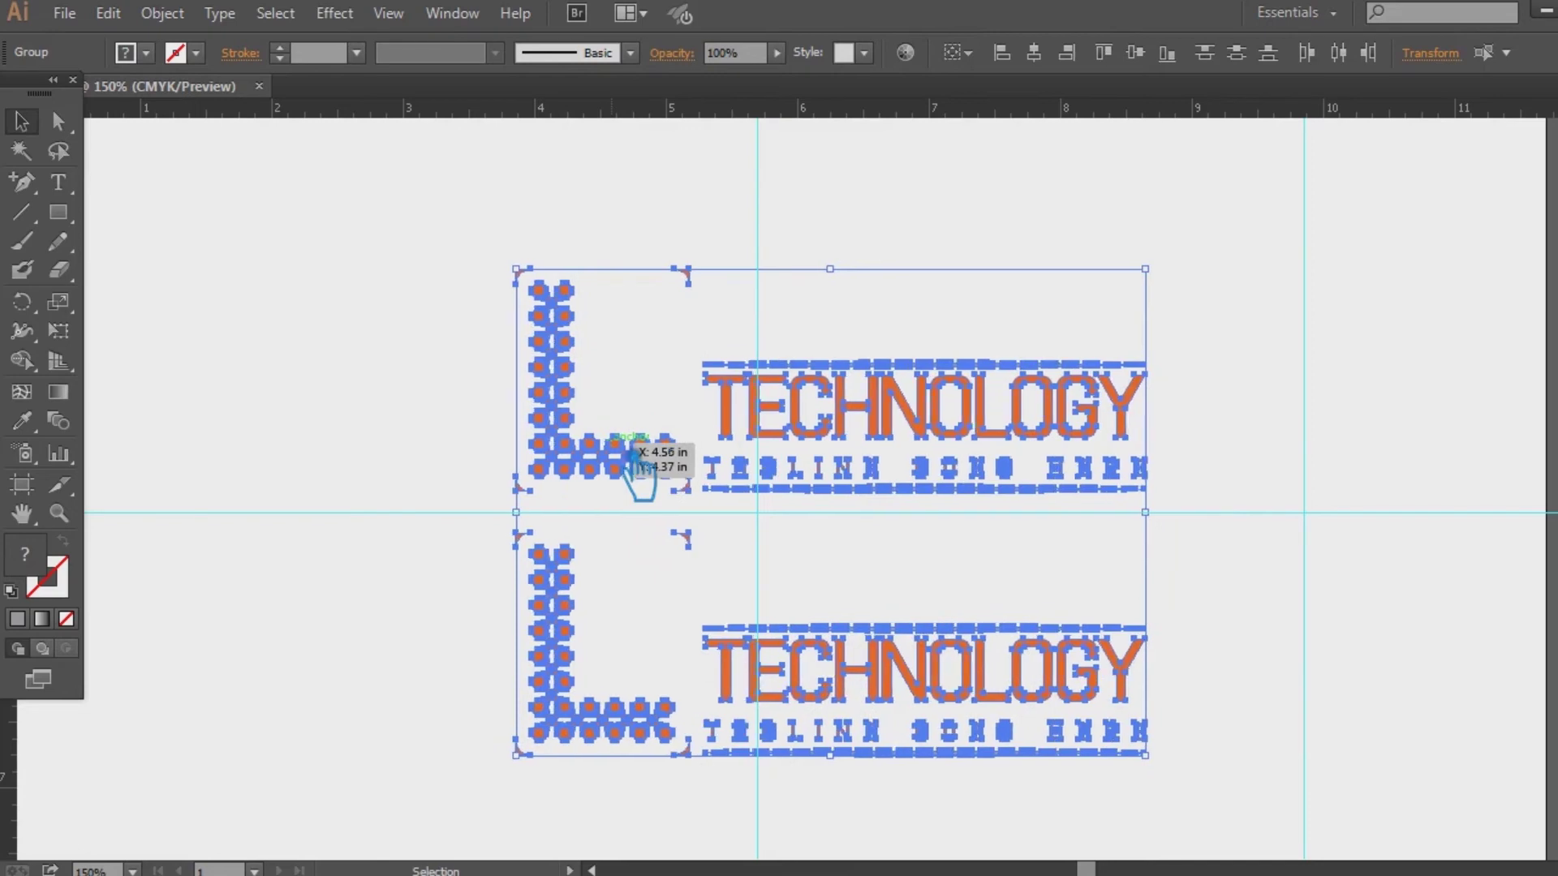
{"action": "left_click", "coordinate": [1237, 570]}
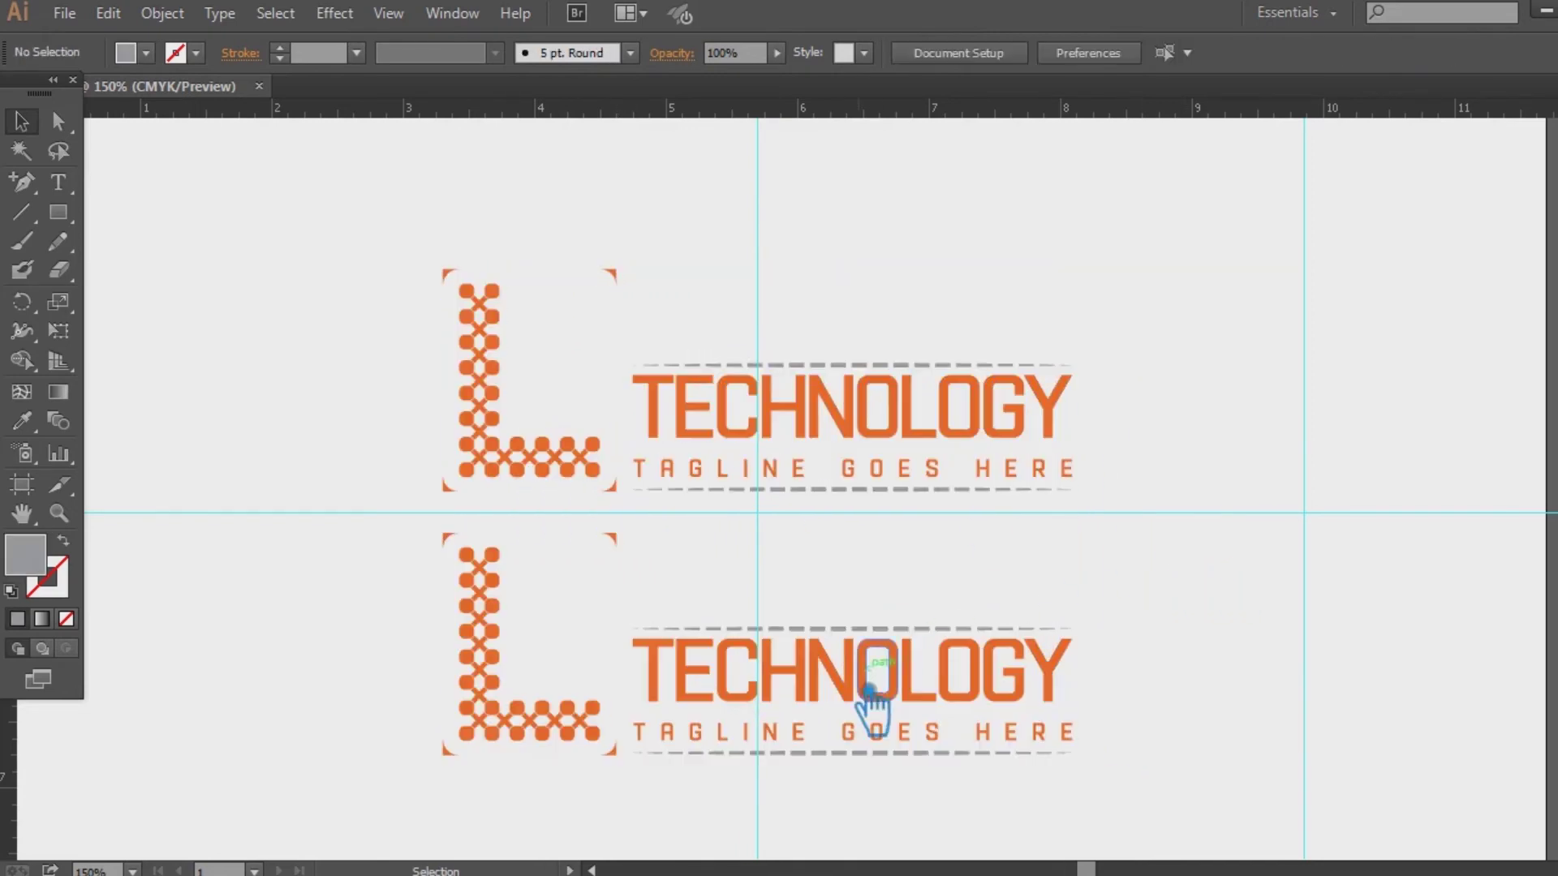
Step: Try pasting the copied grey badge with the dotted L onto the artboard
{"action": "key", "text": "ctrl+v"}
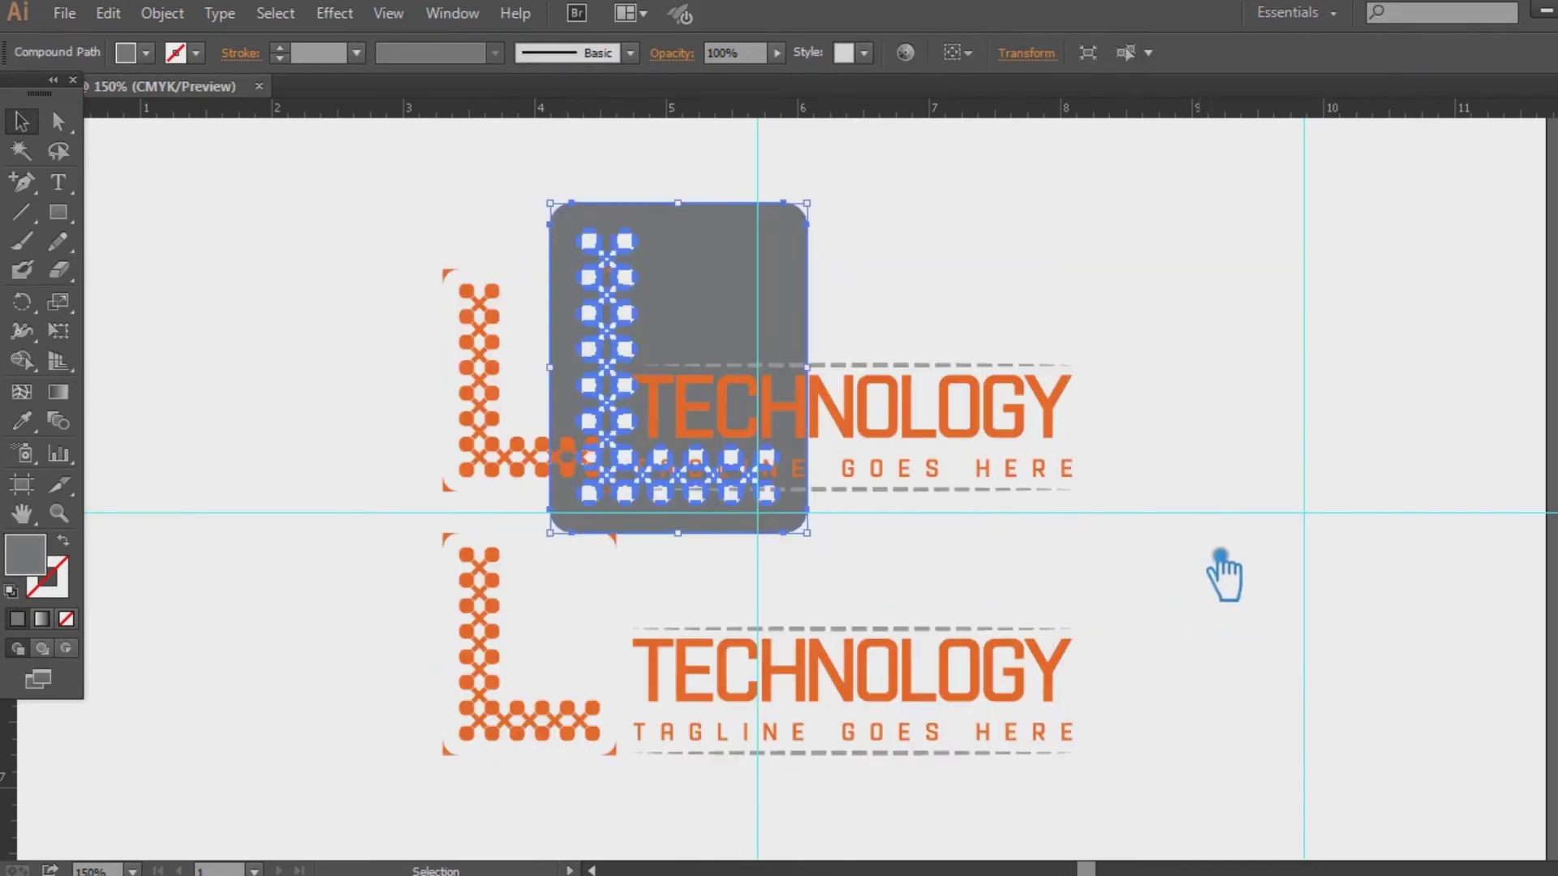
{"action": "key", "text": "ctrl+z"}
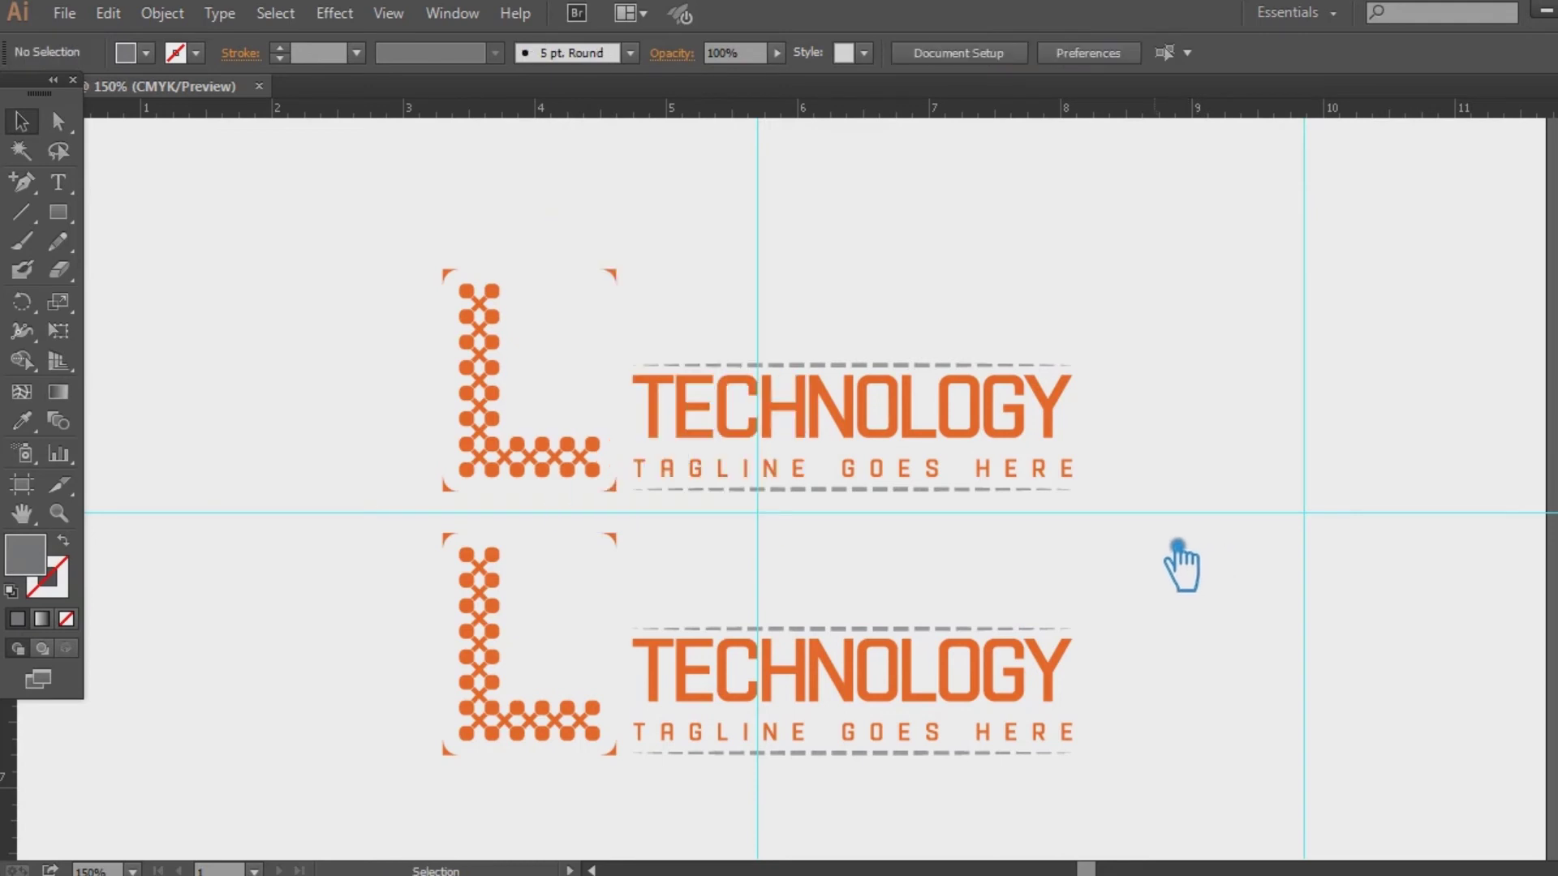
Step: Unlock the guides and delete the horizontal guide and the vertical guide beyond the logos
{"action": "key", "text": "ctrl+minus"}
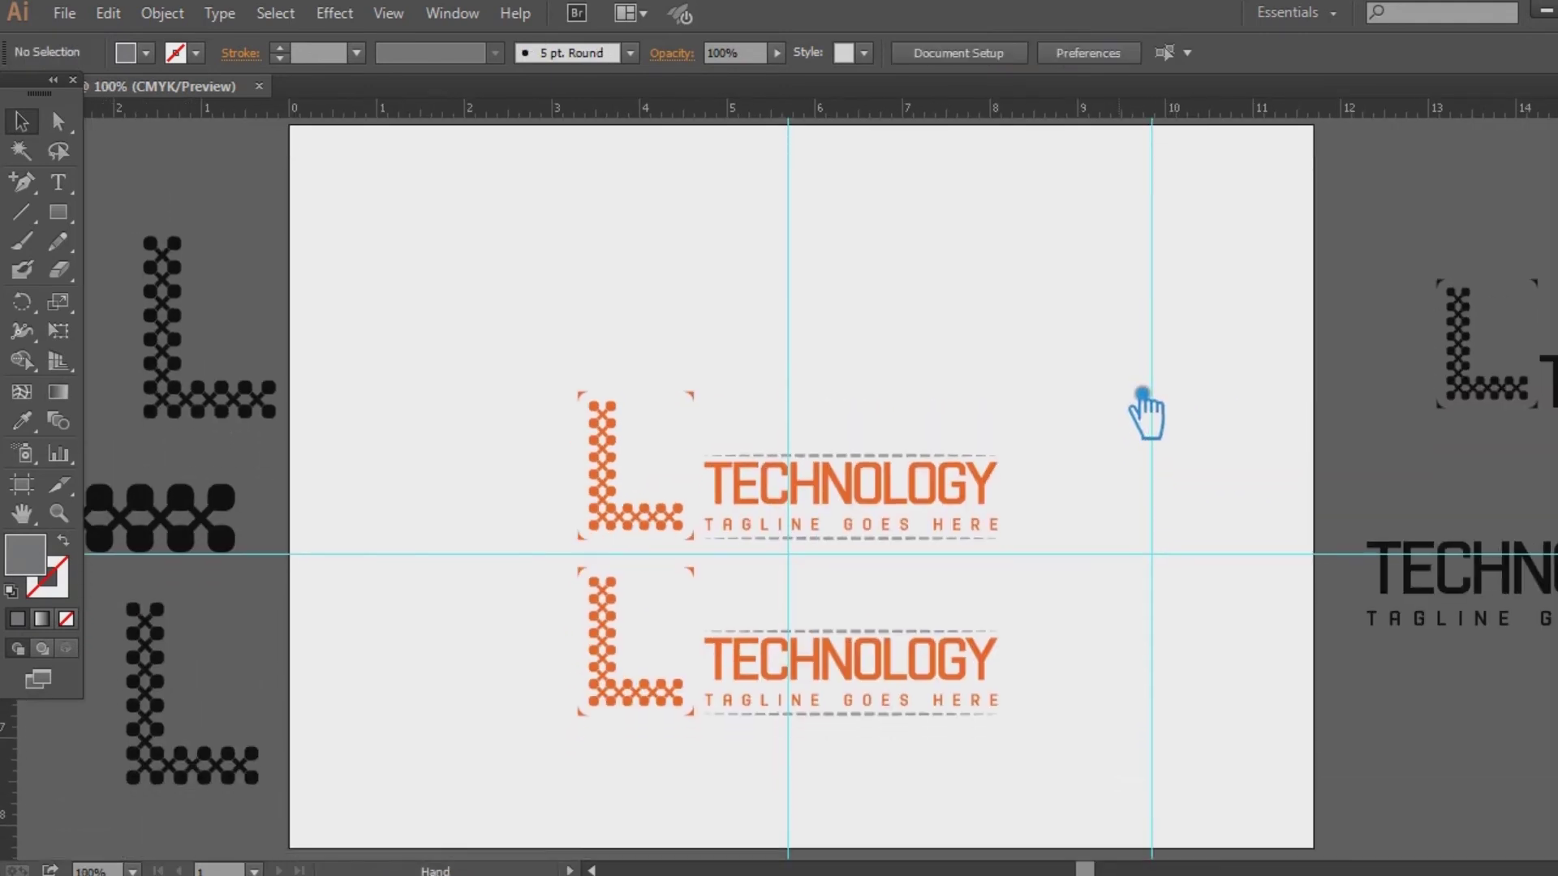
{"action": "right_click", "coordinate": [1113, 556]}
{"action": "left_click", "coordinate": [1183, 783]}
{"action": "left_click_drag", "start_coordinate": [1241, 647], "coordinate": [1132, 418]}
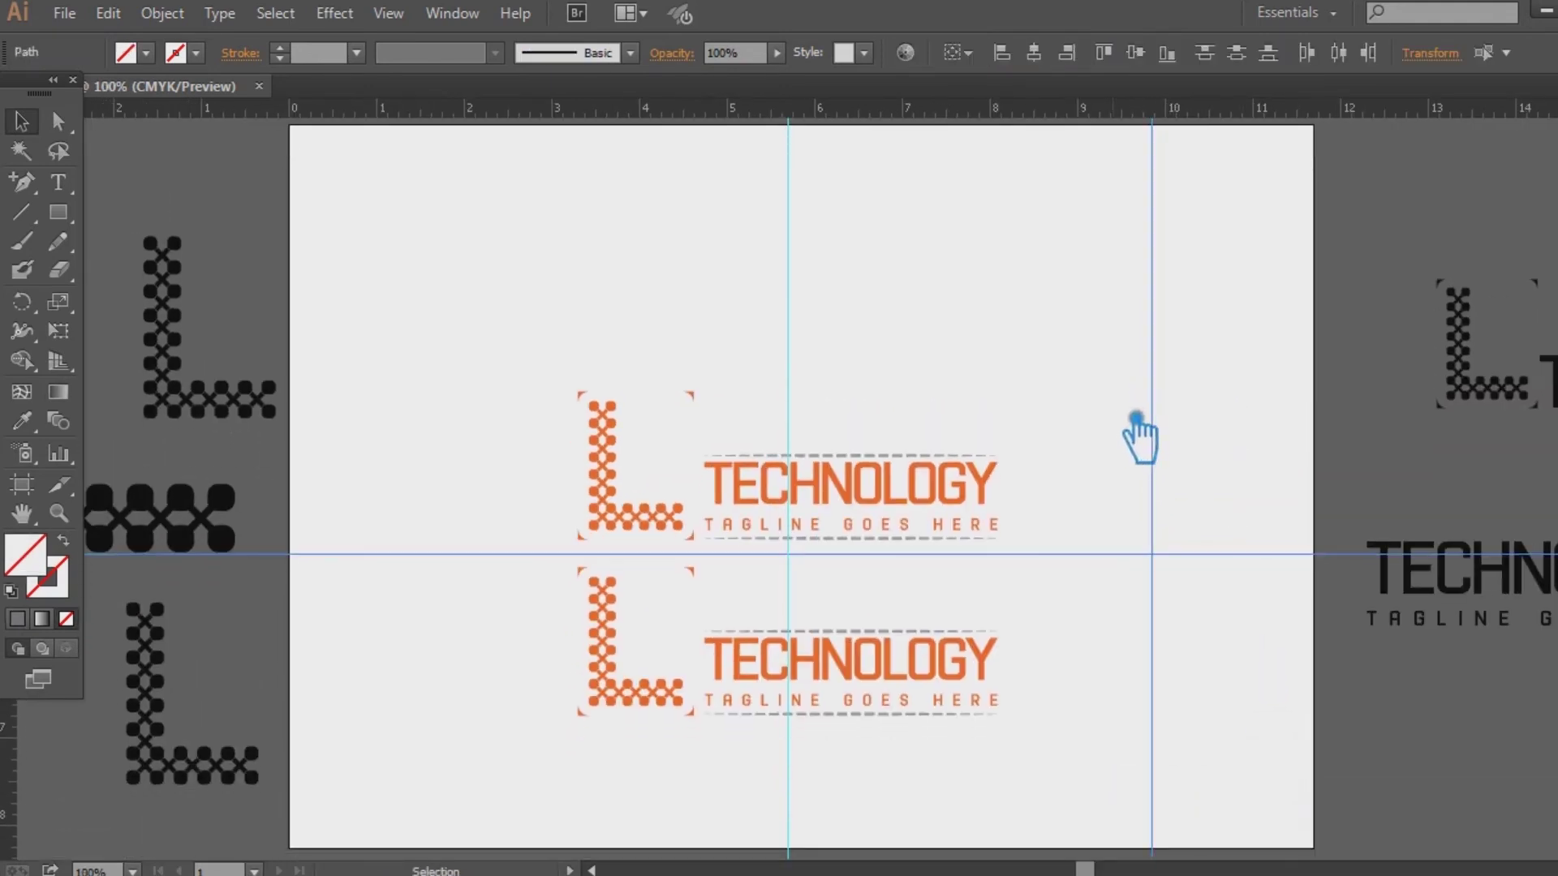
{"action": "key", "text": "Delete"}
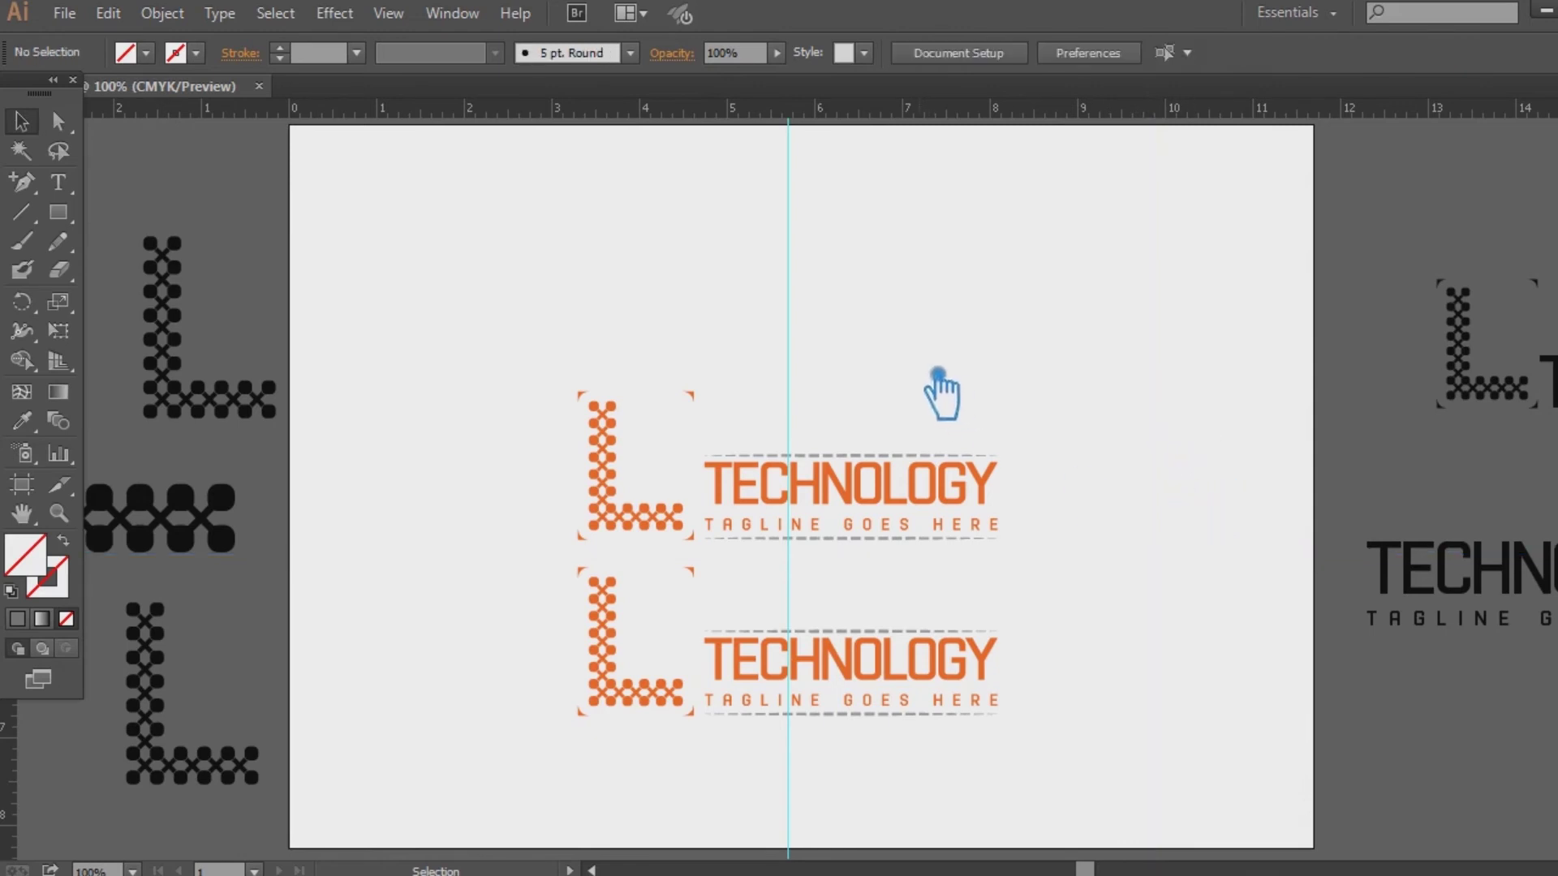
Step: Draw a diagonal line between opposite artboard corners and place the vertical guide through its centre at 5.8333 in
{"action": "left_click", "coordinate": [22, 213]}
{"action": "mouse_move", "coordinate": [291, 126]}
{"action": "left_mouse_down"}
{"action": "mouse_move", "coordinate": [410, 237]}
{"action": "mouse_move", "coordinate": [1319, 835]}
{"action": "mouse_move", "coordinate": [1313, 848]}
{"action": "left_mouse_up"}
{"action": "key", "text": "v"}
{"action": "mouse_move", "coordinate": [62, 794]}
{"action": "left_mouse_down"}
{"action": "mouse_move", "coordinate": [808, 836]}
{"action": "mouse_move", "coordinate": [822, 870]}
{"action": "left_mouse_up"}
{"action": "left_click_drag", "start_coordinate": [607, 119], "coordinate": [519, 410]}
{"action": "key", "text": "ctrl+z"}
Step: Lock the guides and add a horizontal guide through the artboard's centre
{"action": "right_click", "coordinate": [1134, 302]}
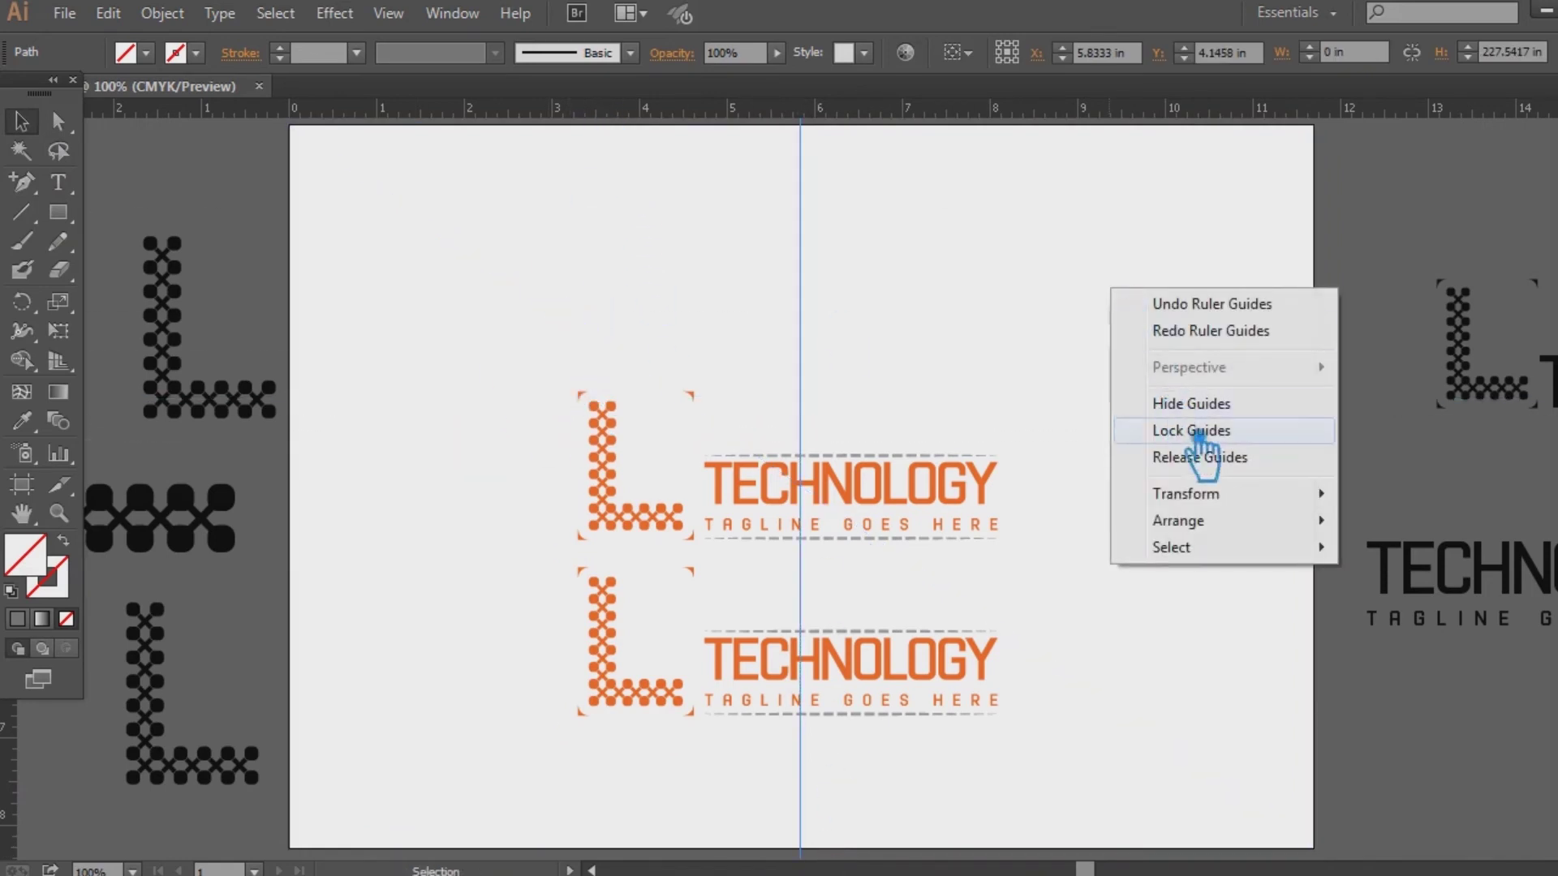
{"action": "left_click", "coordinate": [1197, 428]}
{"action": "left_click", "coordinate": [521, 185]}
{"action": "left_click_drag", "start_coordinate": [529, 127], "coordinate": [443, 487]}
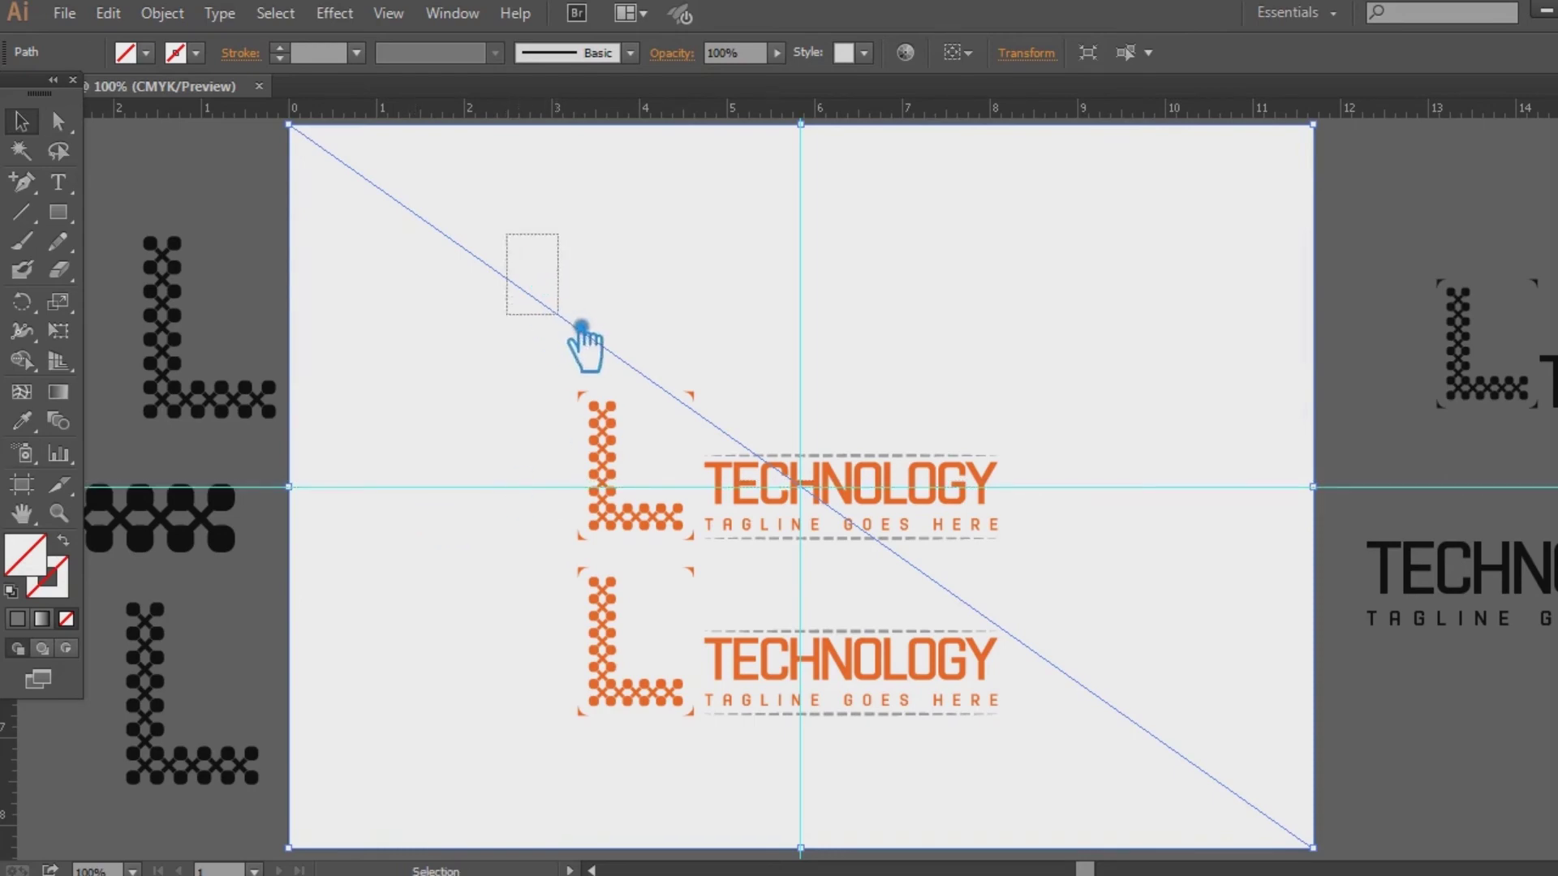
{"action": "left_click_drag", "start_coordinate": [581, 327], "coordinate": [581, 333]}
Step: Move the upper logo above the horizontal guide and the lower logo up to sit just below that guide
{"action": "key", "text": "ctrl+plus"}
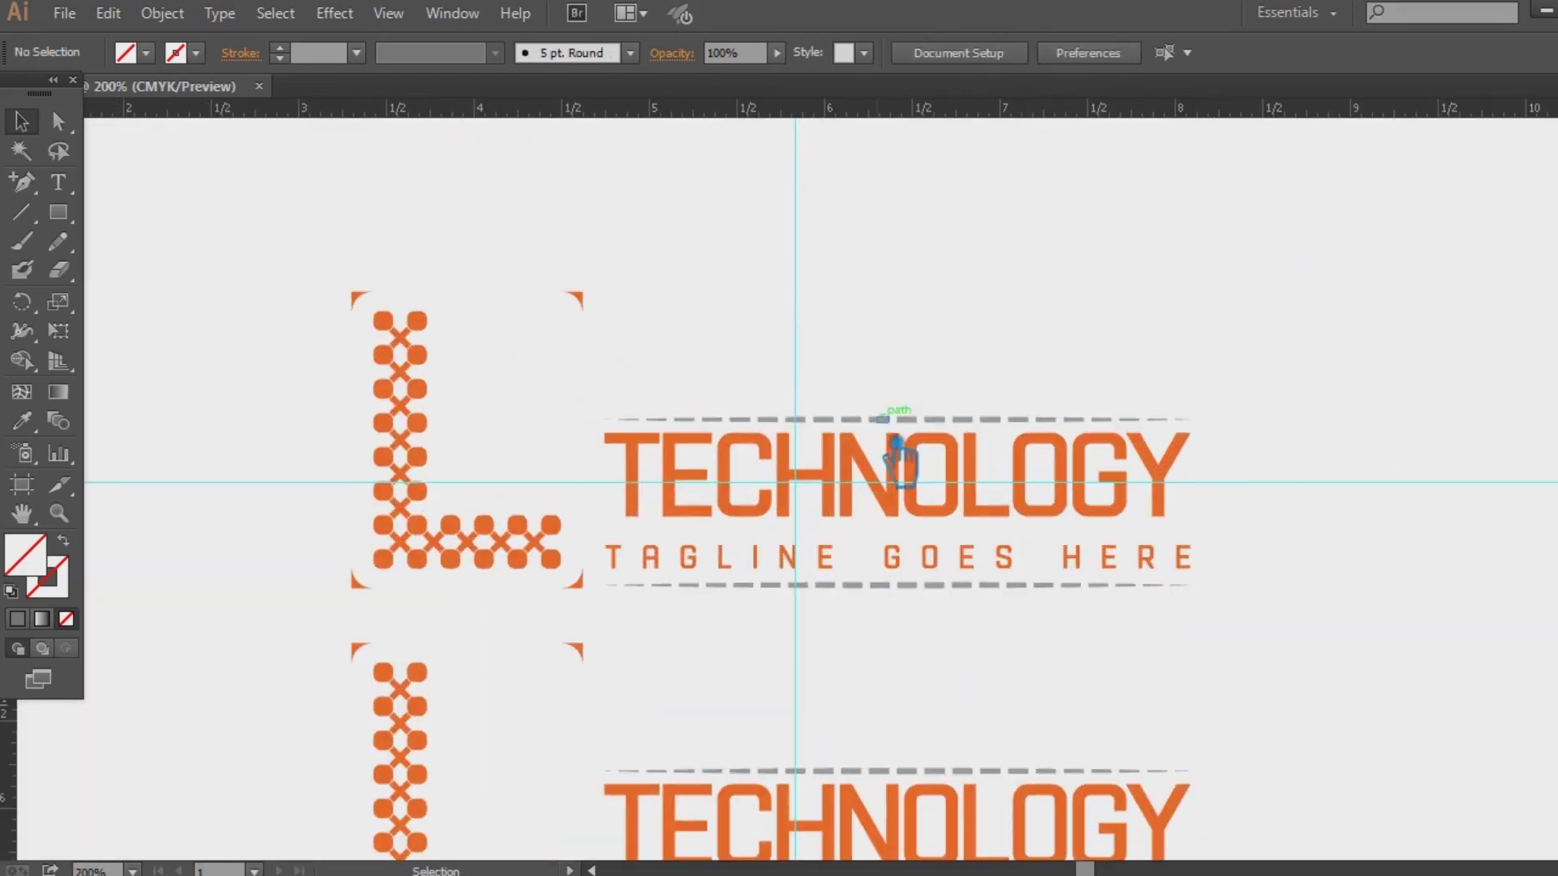
{"action": "left_click_drag", "start_coordinate": [898, 454], "coordinate": [898, 272]}
{"action": "left_click_drag", "start_coordinate": [852, 771], "coordinate": [865, 699]}
{"action": "mouse_move", "coordinate": [1273, 650]}
{"action": "left_mouse_down"}
{"action": "mouse_move", "coordinate": [1278, 633]}
{"action": "mouse_move", "coordinate": [1250, 647]}
{"action": "left_mouse_up"}
Step: Ungroup the upper logo into its L mark, text and dashed lines
{"action": "right_click", "coordinate": [1081, 323]}
{"action": "left_click", "coordinate": [1143, 469]}
{"action": "left_click", "coordinate": [1401, 357]}
{"action": "left_click", "coordinate": [1105, 326]}
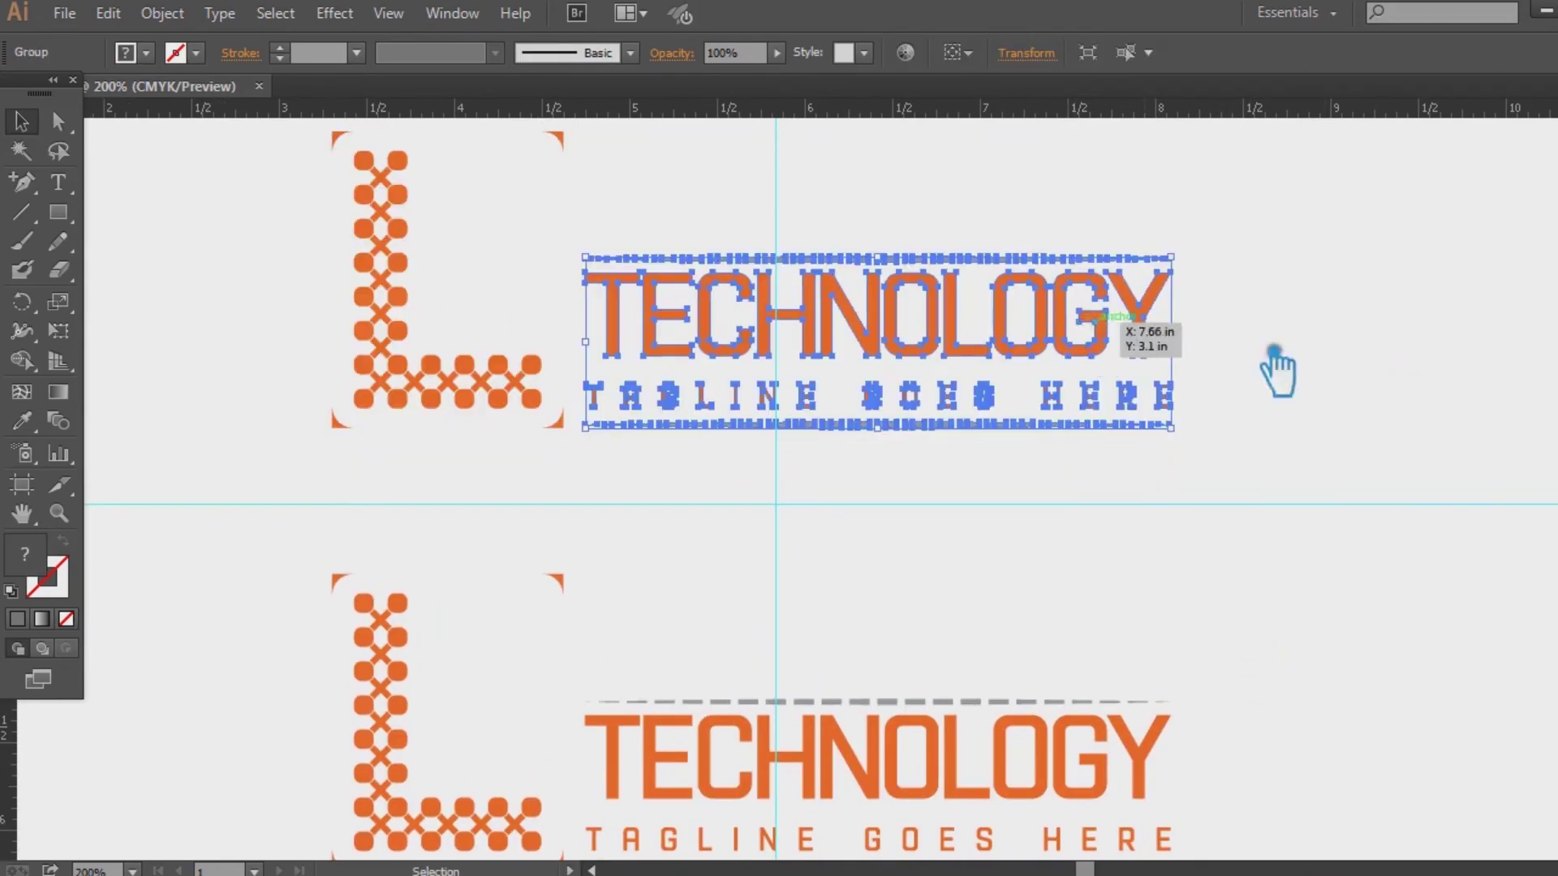
{"action": "right_click", "coordinate": [1055, 340]}
{"action": "left_click", "coordinate": [1132, 485]}
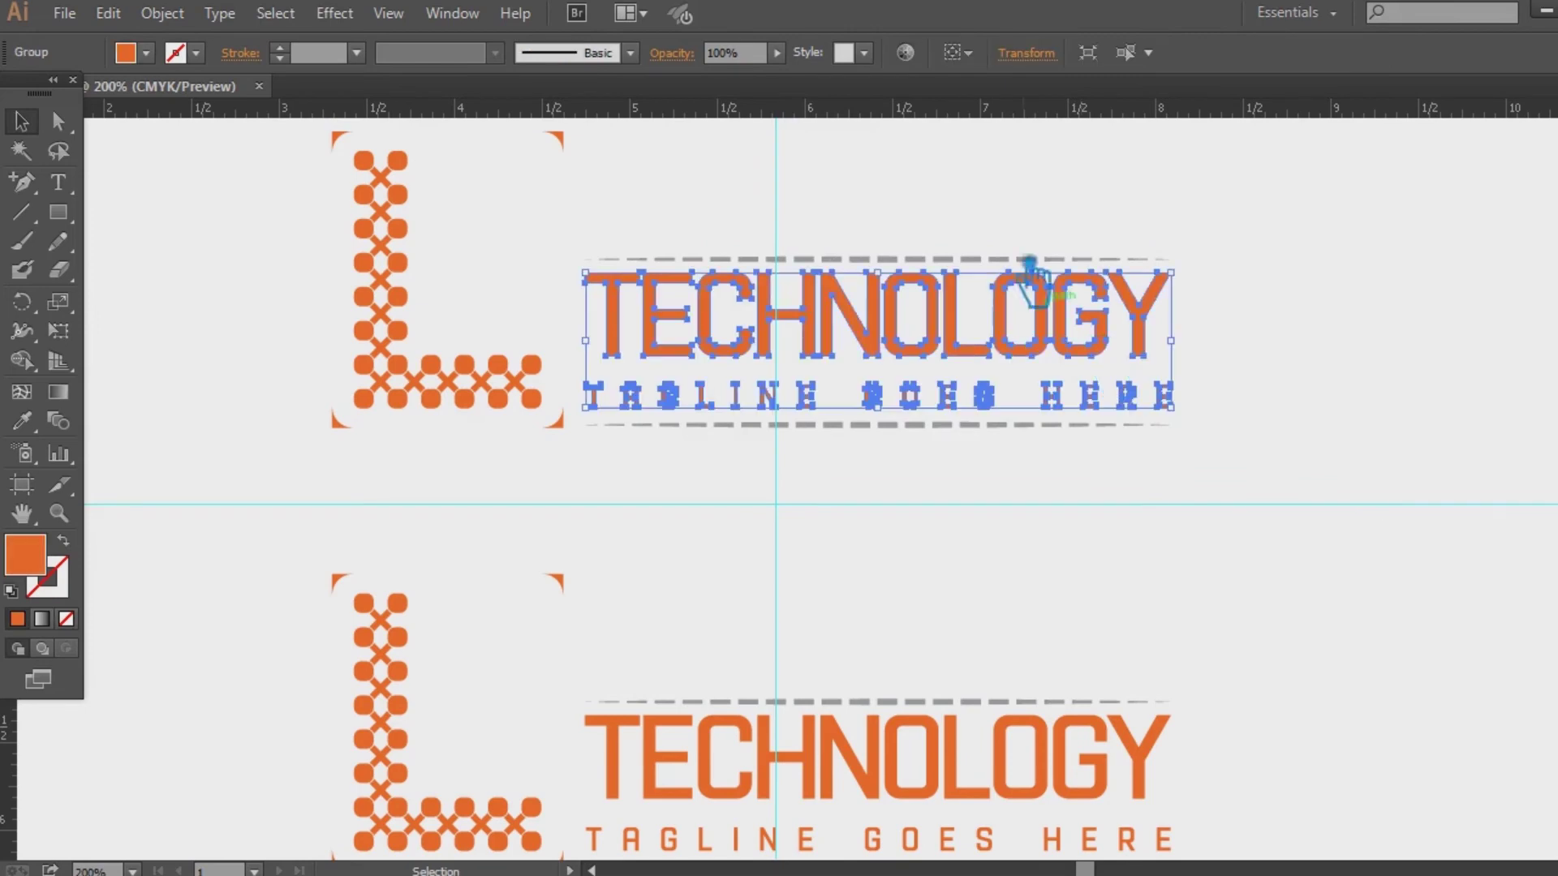
{"action": "left_click", "coordinate": [874, 261]}
Step: Recolour the upper logo's L mark and text green, #8cbf00, leaving its dashed lines grey
{"action": "left_click", "coordinate": [1090, 328]}
{"action": "left_click", "coordinate": [384, 351], "text": "shift"}
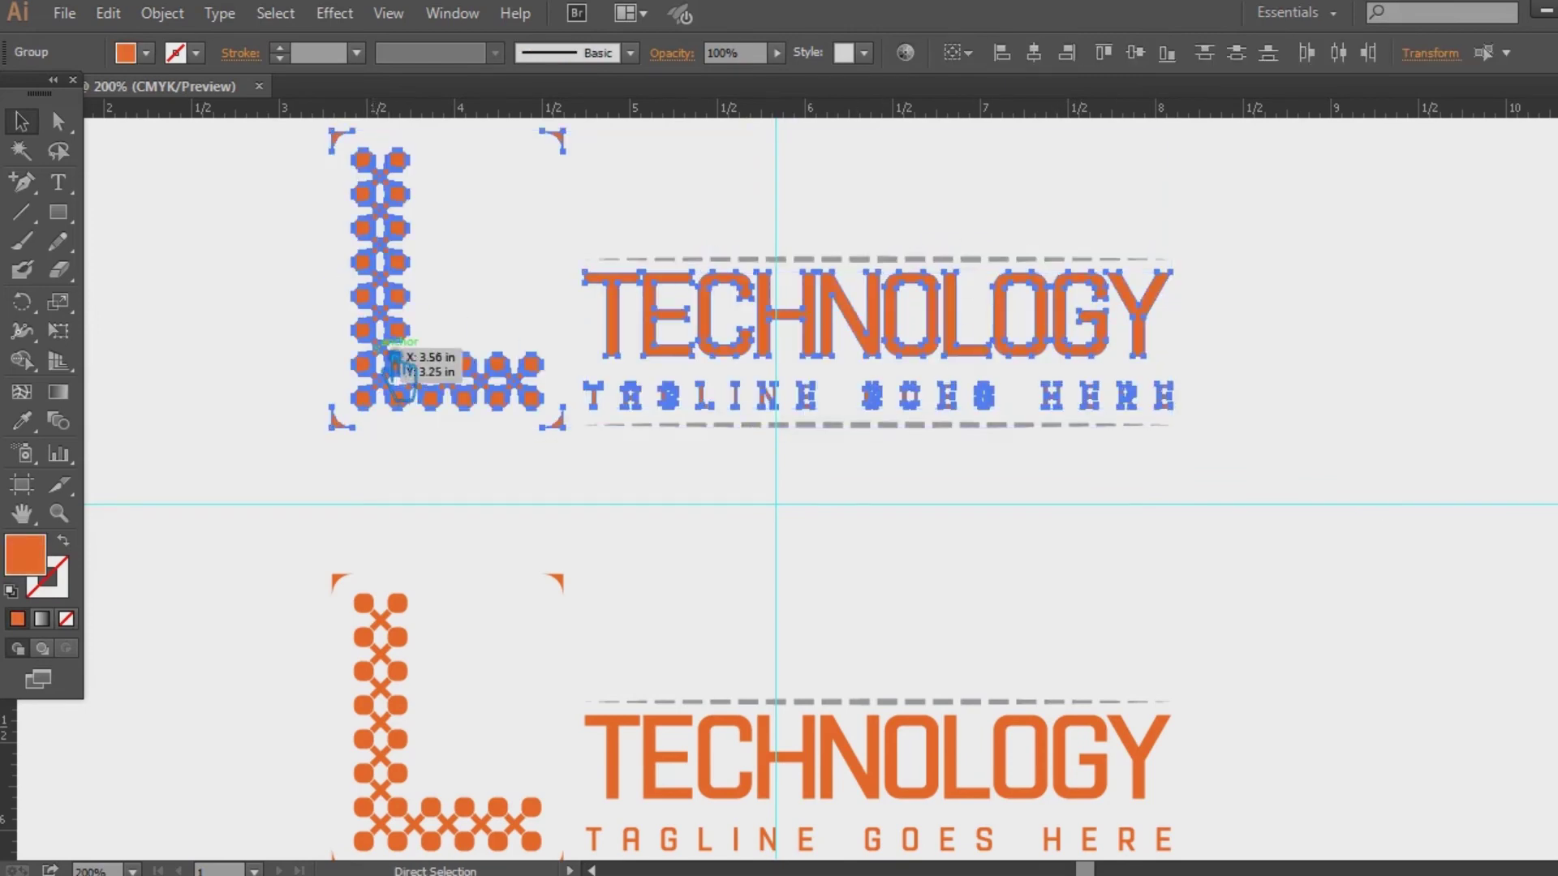
{"action": "double_click", "coordinate": [31, 558]}
{"action": "left_click_drag", "start_coordinate": [1252, 401], "coordinate": [1254, 434]}
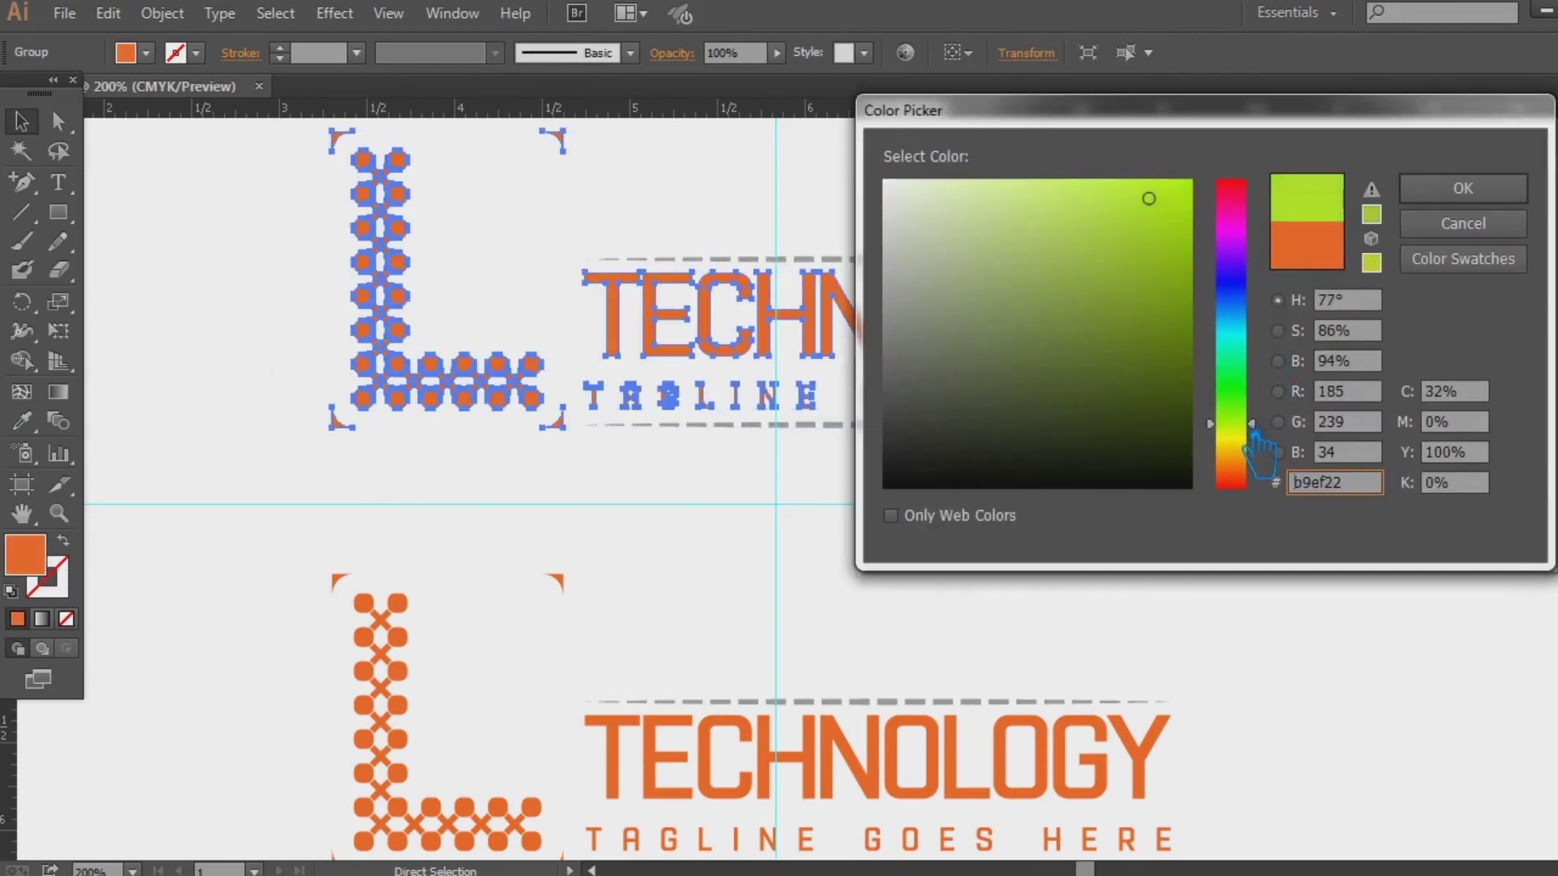
{"action": "left_click_drag", "start_coordinate": [1182, 212], "coordinate": [1209, 262]}
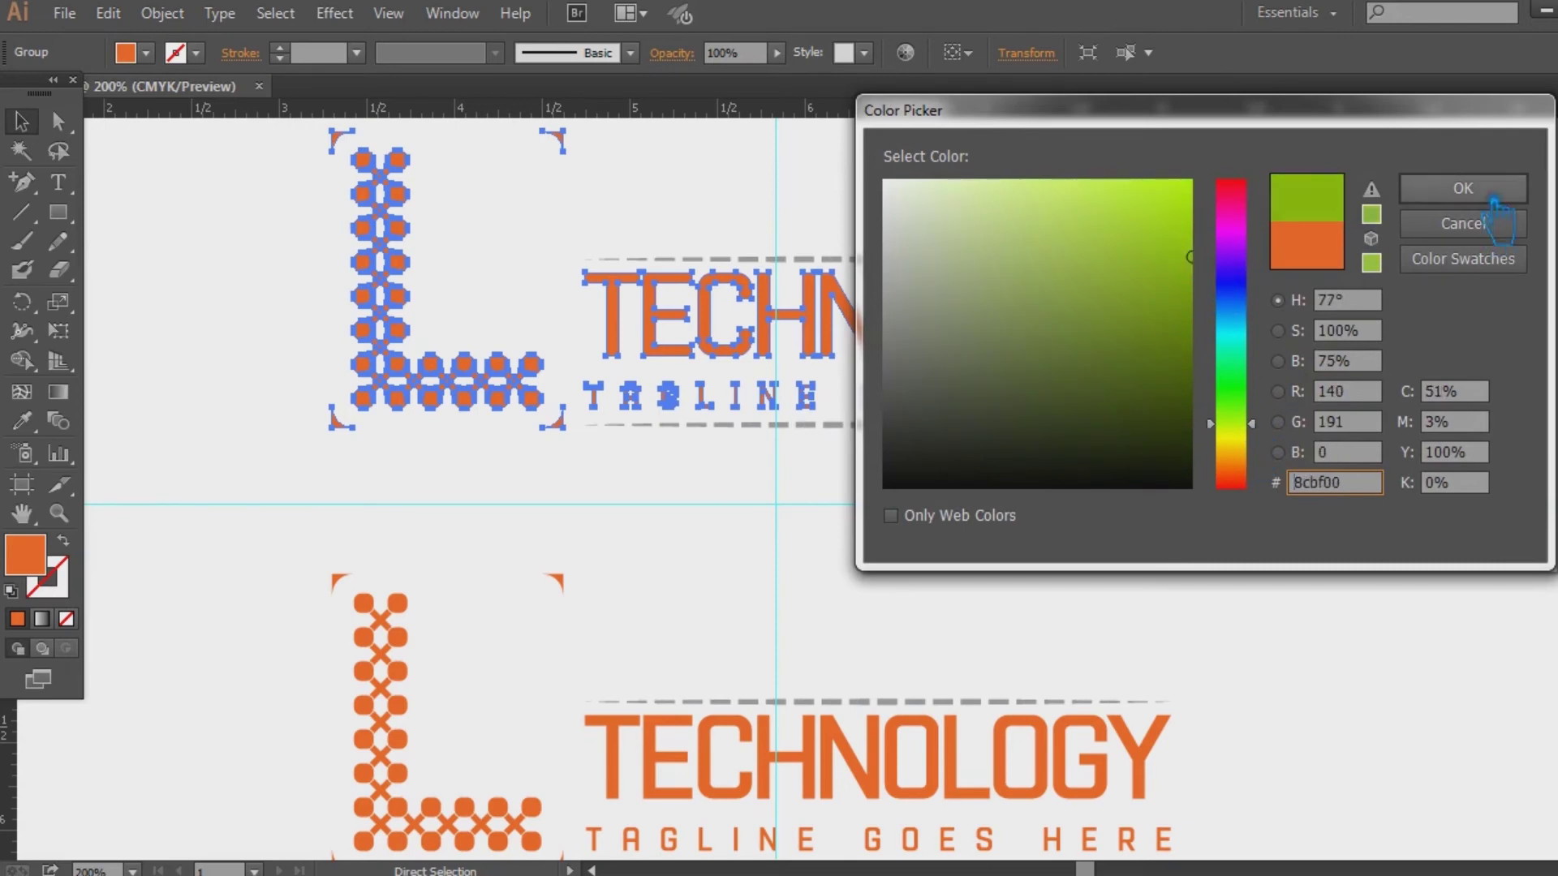
{"action": "left_click", "coordinate": [1483, 194]}
{"action": "left_click", "coordinate": [1300, 357]}
Step: Draw a rectangle about 11.69 x 4.12 in covering the artboard's area below the horizontal guide
{"action": "left_click_drag", "start_coordinate": [1289, 486], "coordinate": [1311, 452]}
{"action": "key", "text": "ctrl+minus"}
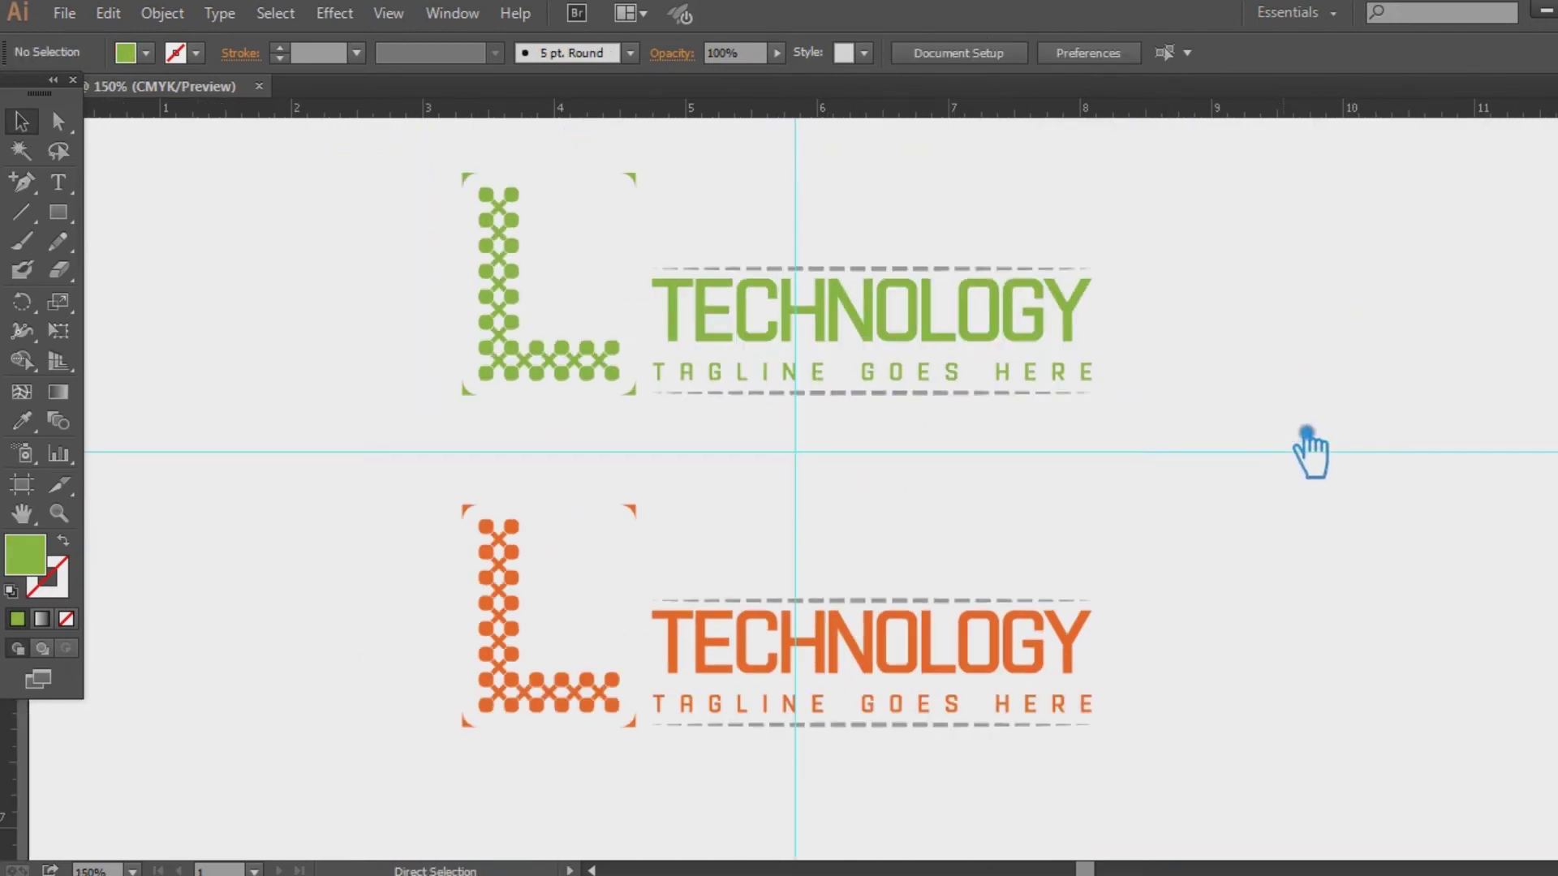
{"action": "key", "text": "ctrl+minus"}
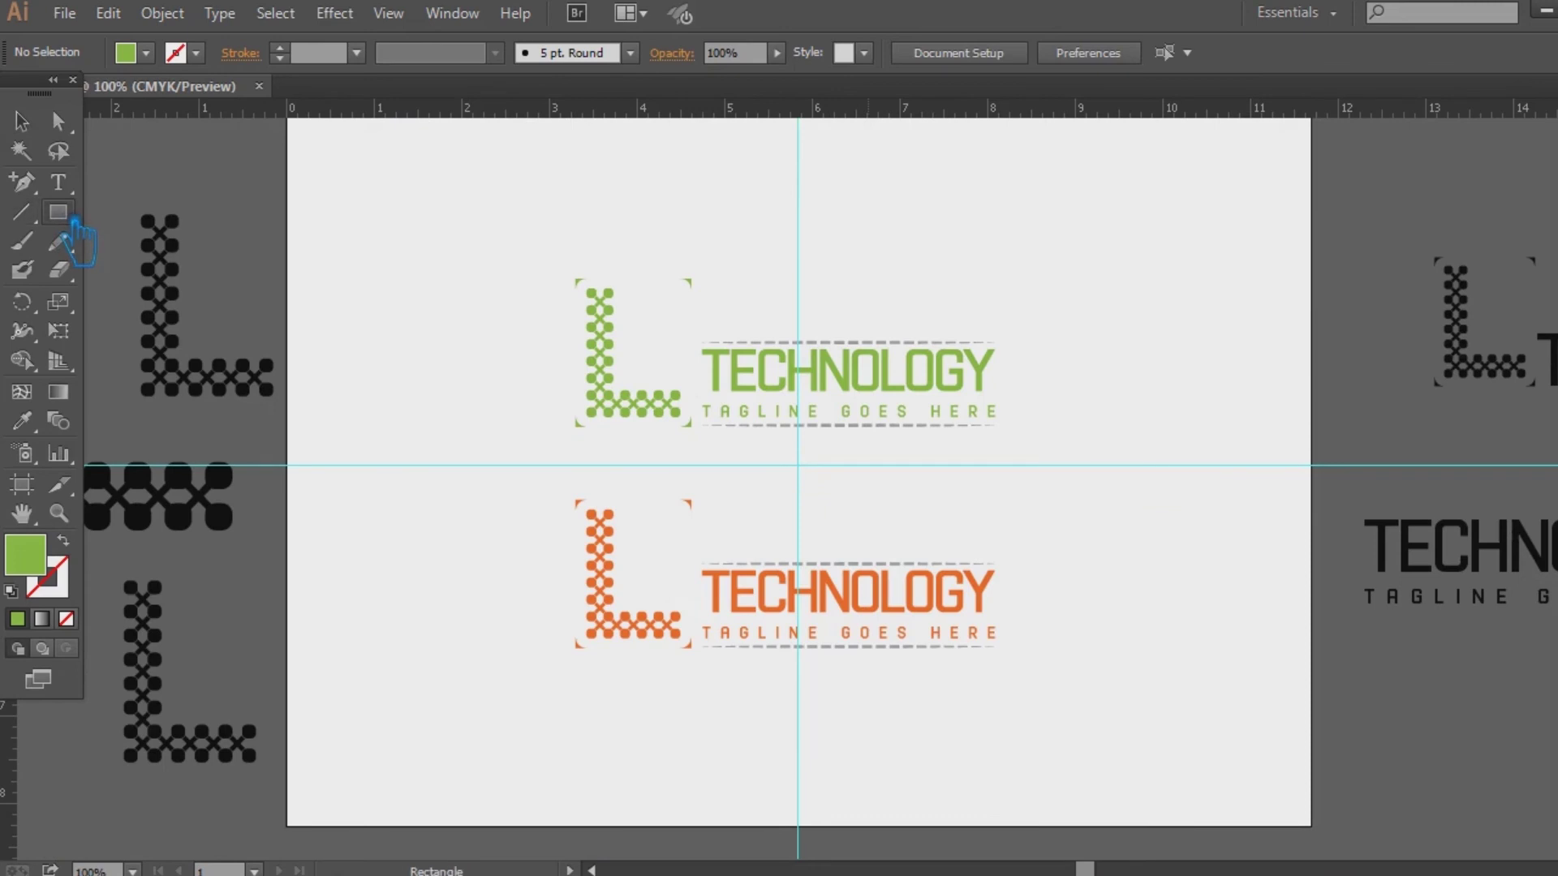
{"action": "left_click_drag", "start_coordinate": [287, 466], "coordinate": [1310, 826]}
Step: Fill the rectangle with the black sampled from the dotted pattern and send it behind the lower logo
{"action": "left_click", "coordinate": [21, 421]}
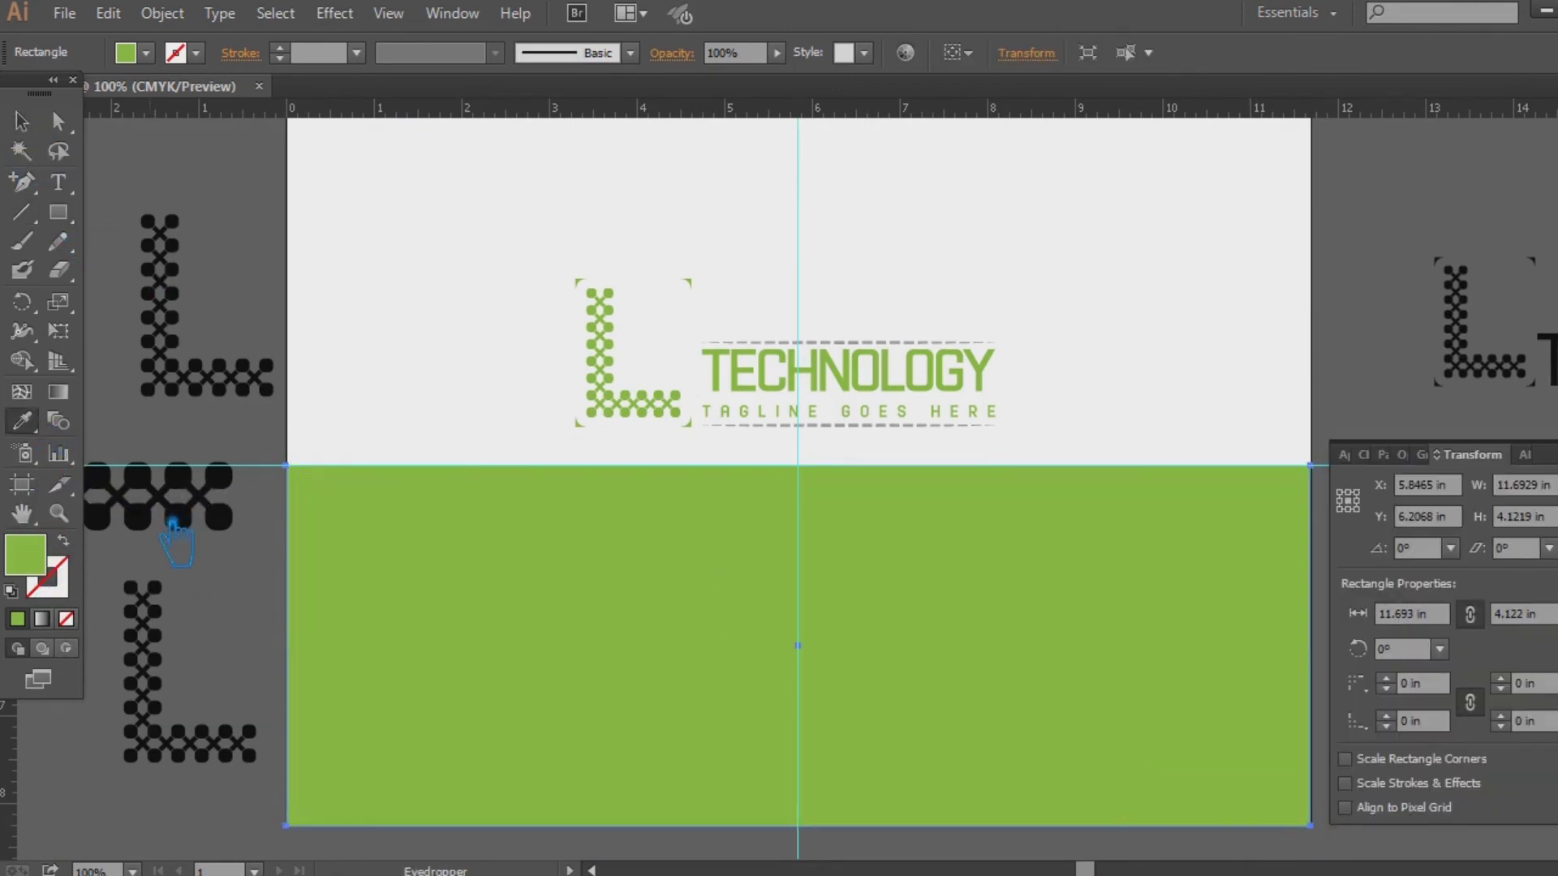
{"action": "left_click", "coordinate": [141, 527]}
{"action": "left_click", "coordinate": [21, 121]}
{"action": "key", "text": "ctrl+shift+bracketleft"}
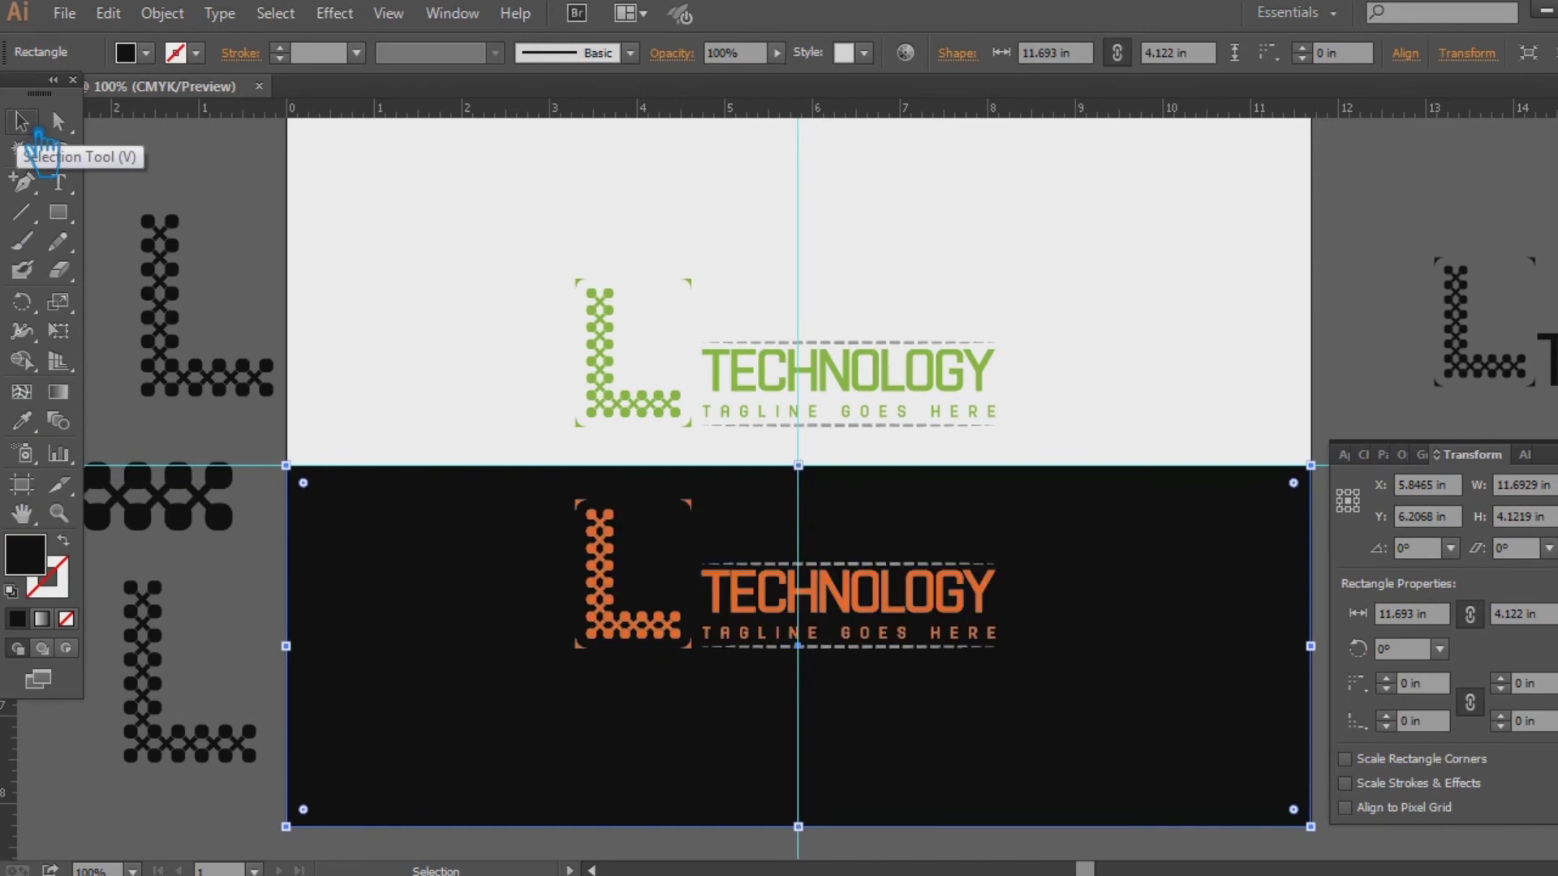
{"action": "left_click", "coordinate": [493, 121]}
{"action": "left_click", "coordinate": [909, 416]}
{"action": "left_click", "coordinate": [974, 624]}
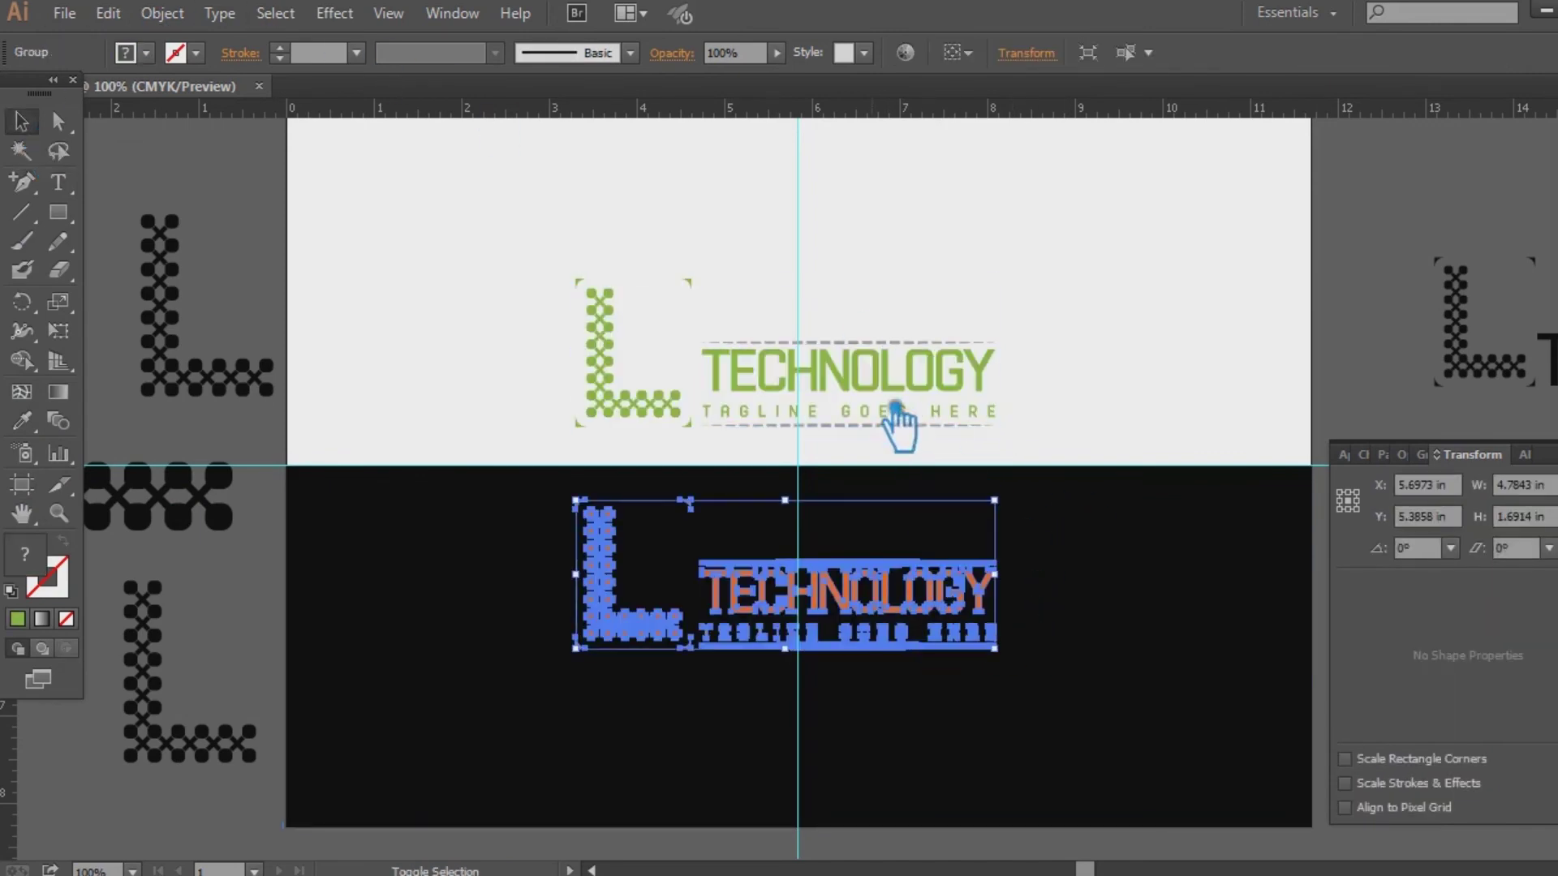
{"action": "left_click", "coordinate": [933, 370], "text": "shift"}
{"action": "key", "text": "ctrl+g"}
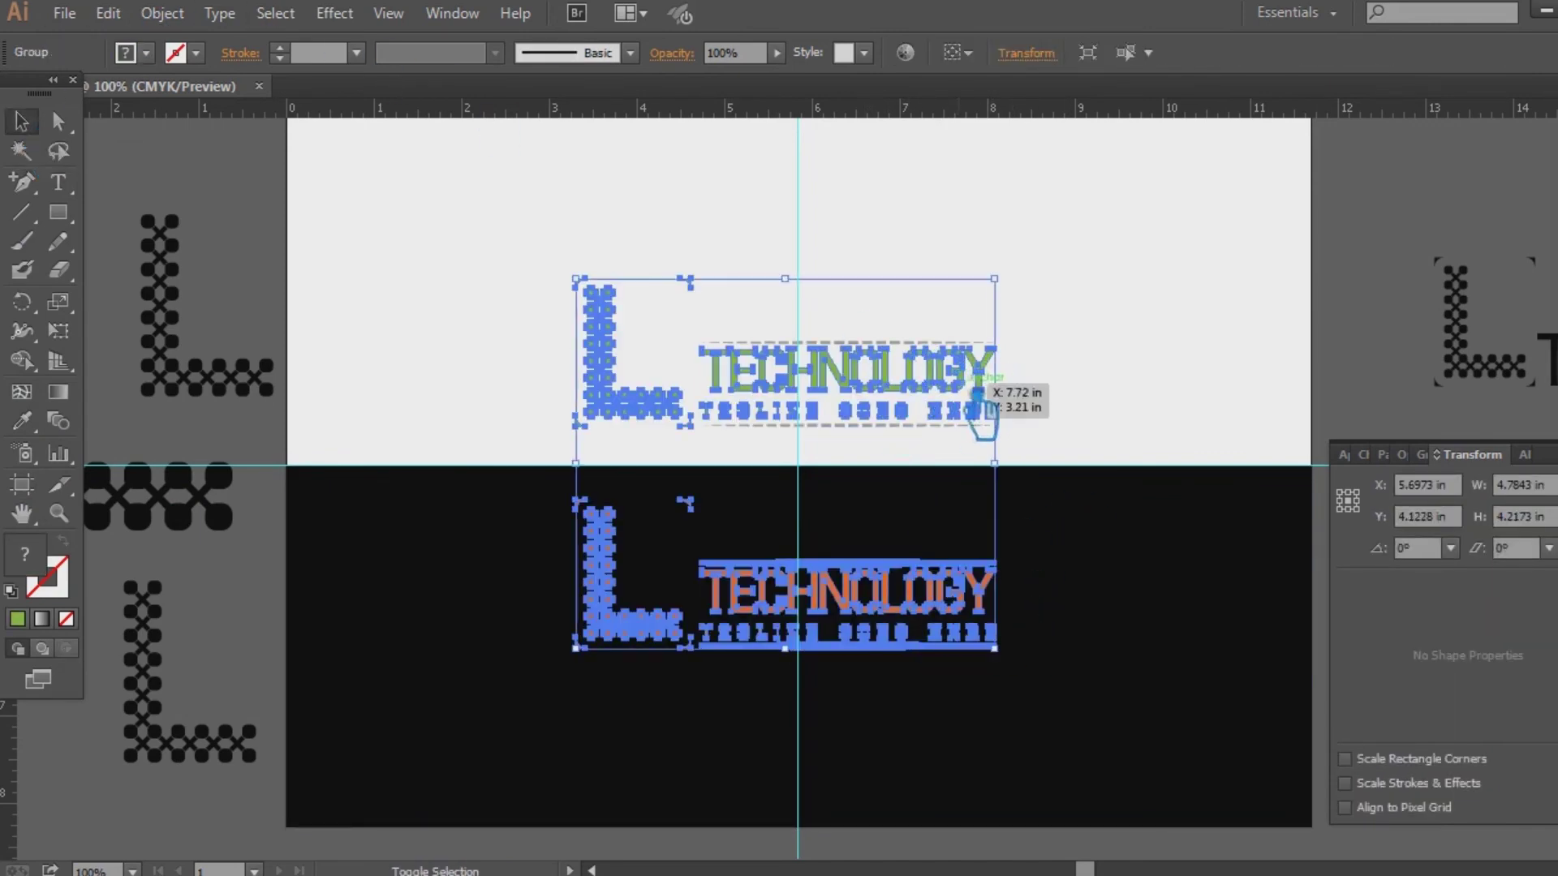
{"action": "left_click", "coordinate": [834, 390], "text": "shift"}
{"action": "left_click_drag", "start_coordinate": [898, 387], "coordinate": [704, 387]}
{"action": "left_click_drag", "start_coordinate": [801, 279], "coordinate": [772, 331]}
{"action": "left_click", "coordinate": [968, 280]}
{"action": "key", "text": "ctrl+z"}
{"action": "key", "text": "ctrl+z"}
{"action": "left_click", "coordinate": [1045, 401]}
Step: Scale both logos down together to about 2.88 x 2.54 in and place them in the artboard's left half
{"action": "left_click_drag", "start_coordinate": [1067, 704], "coordinate": [548, 216]}
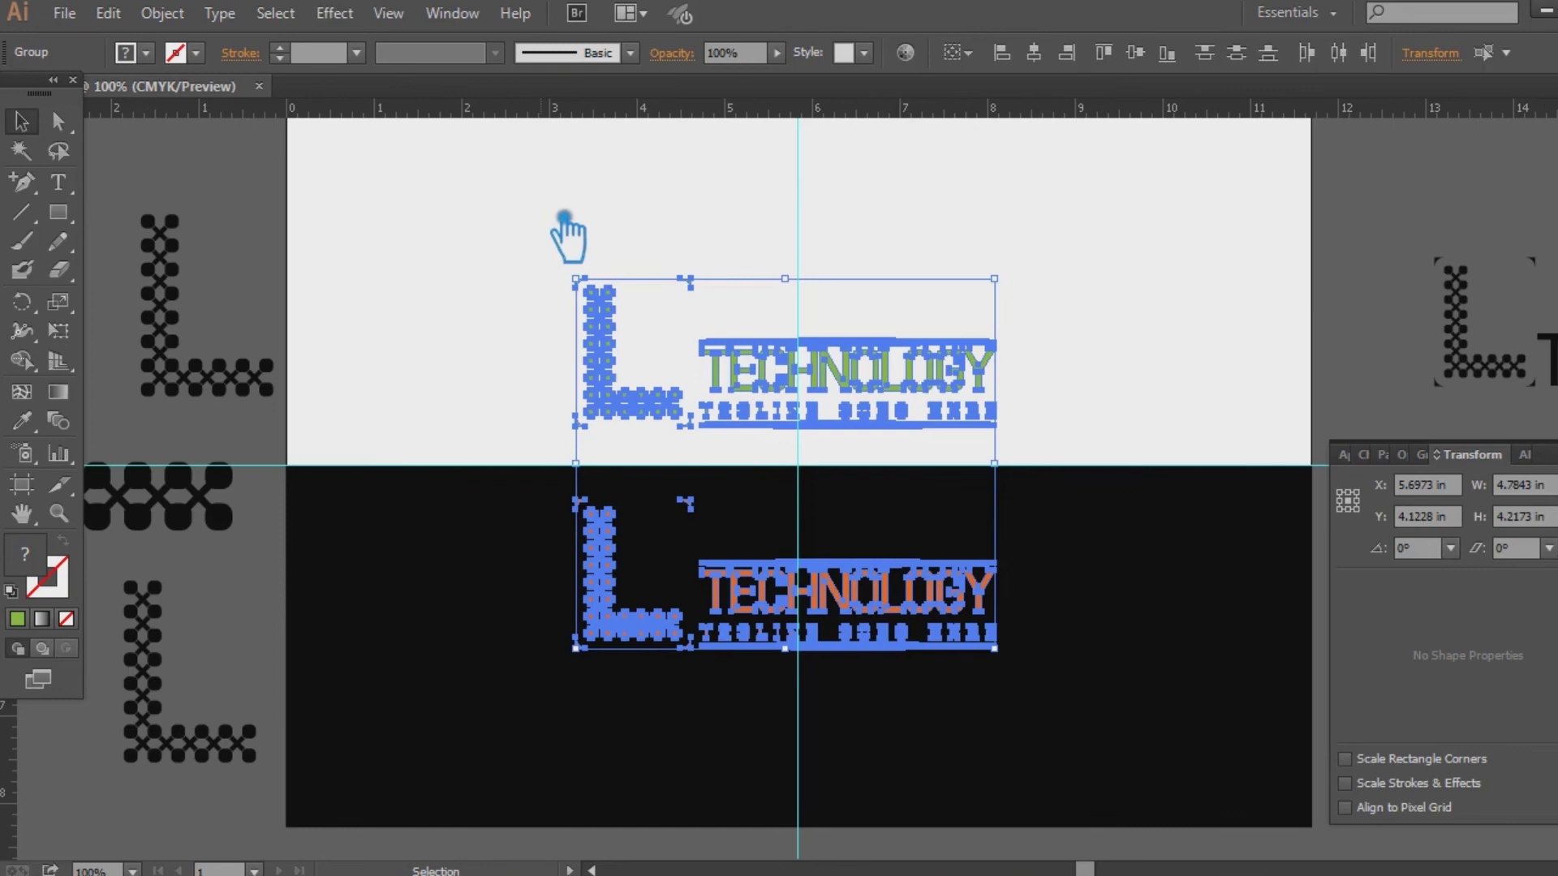
{"action": "left_click", "coordinate": [932, 271]}
{"action": "left_click_drag", "start_coordinate": [898, 366], "coordinate": [688, 365]}
{"action": "left_click_drag", "start_coordinate": [785, 279], "coordinate": [716, 341]}
{"action": "left_click", "coordinate": [689, 366]}
{"action": "left_click_drag", "start_coordinate": [641, 412], "coordinate": [716, 415]}
Step: Group the green and orange logos and duplicate the pair into the area right of the vertical guide
{"action": "key", "text": "ctrl+equal"}
{"action": "key", "text": "ctrl+equal"}
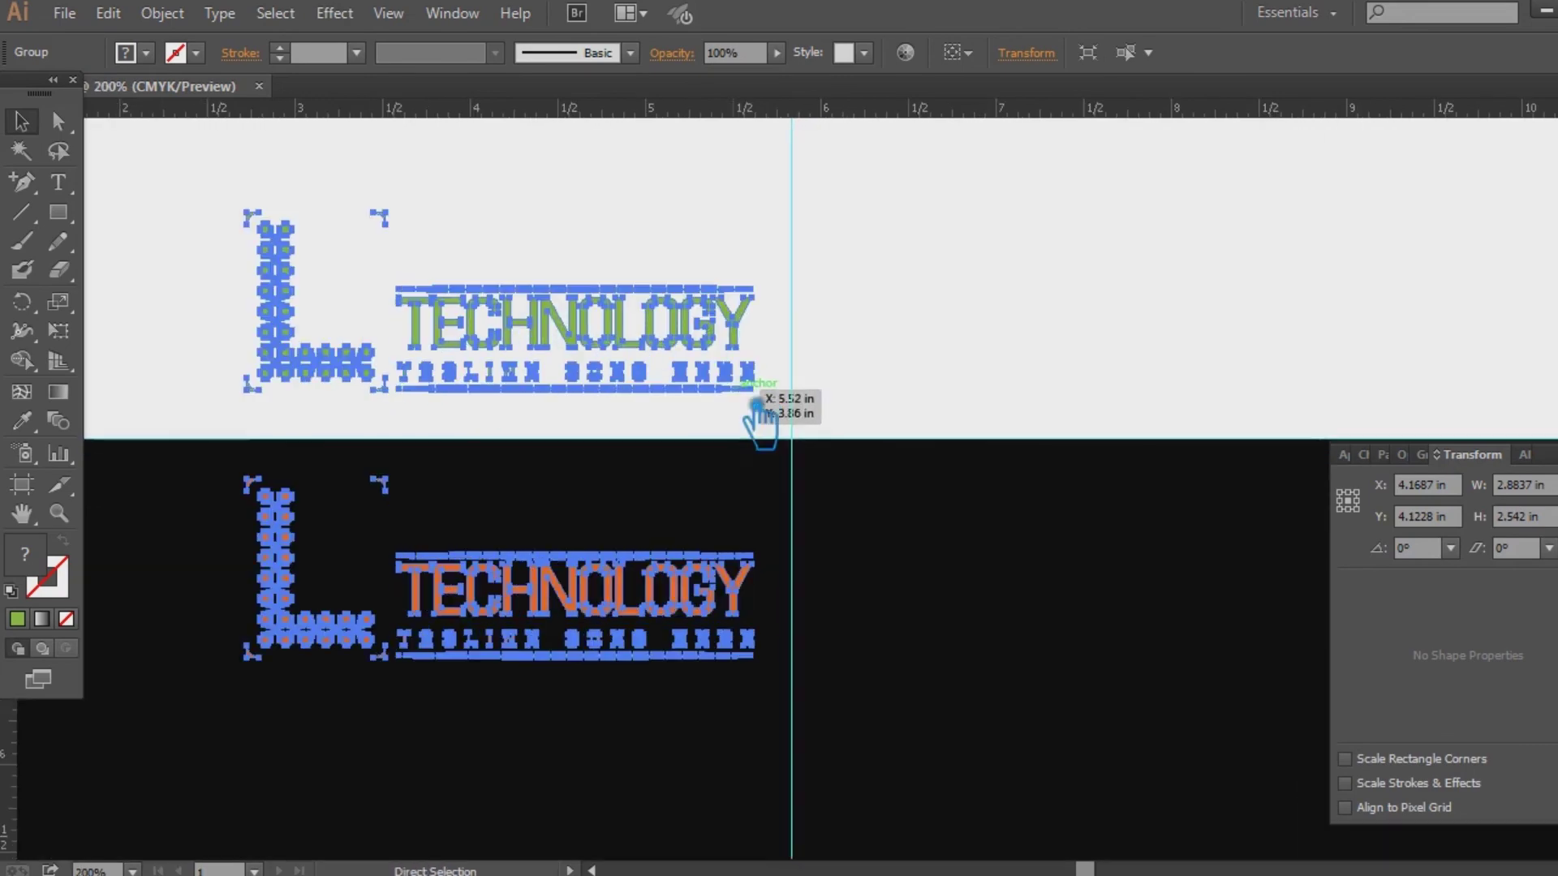
{"action": "left_click", "coordinate": [1556, 447]}
{"action": "left_click", "coordinate": [1486, 377]}
{"action": "key", "text": "ctrl+a"}
{"action": "key", "text": "ctrl+g"}
{"action": "left_click", "coordinate": [1152, 349]}
{"action": "left_click_drag", "start_coordinate": [587, 334], "coordinate": [1176, 370]}
Step: Ungroup the duplicated pair so its upper and lower logos are separate
{"action": "right_click", "coordinate": [1175, 369]}
{"action": "left_click", "coordinate": [1227, 509]}
{"action": "left_click", "coordinate": [1418, 430]}
{"action": "left_click", "coordinate": [1191, 608]}
{"action": "right_click", "coordinate": [1187, 606]}
{"action": "left_click", "coordinate": [1267, 741]}
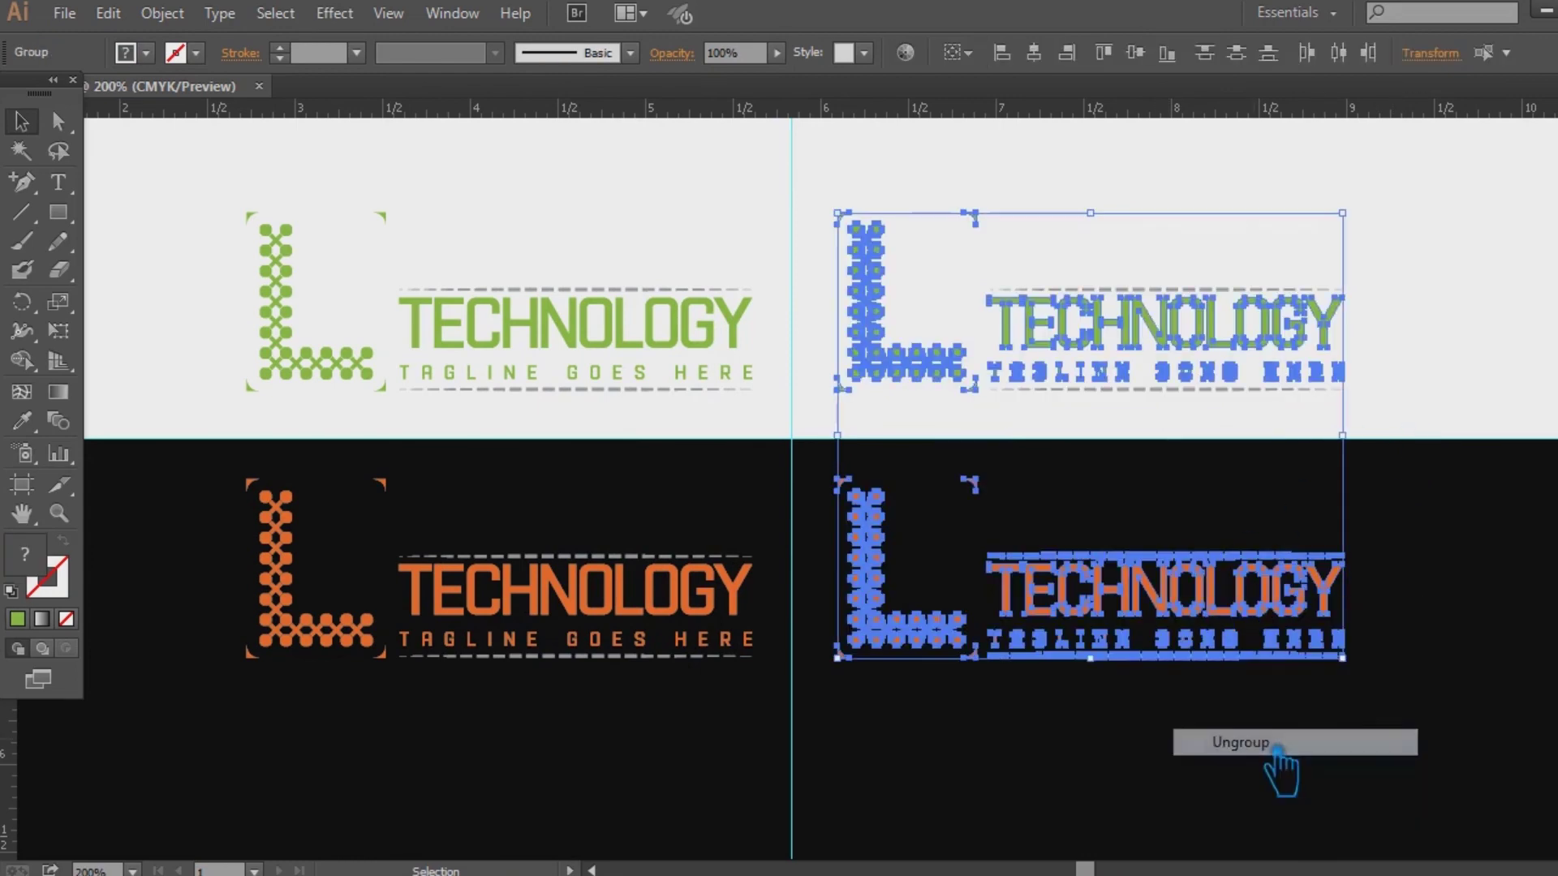
{"action": "left_click", "coordinate": [1428, 642]}
{"action": "left_click", "coordinate": [1285, 618]}
{"action": "left_click", "coordinate": [1464, 620]}
Step: Ungroup the lower-right logo into its L mark, text and dashed lines
{"action": "left_click", "coordinate": [1260, 597]}
{"action": "right_click", "coordinate": [1263, 602]}
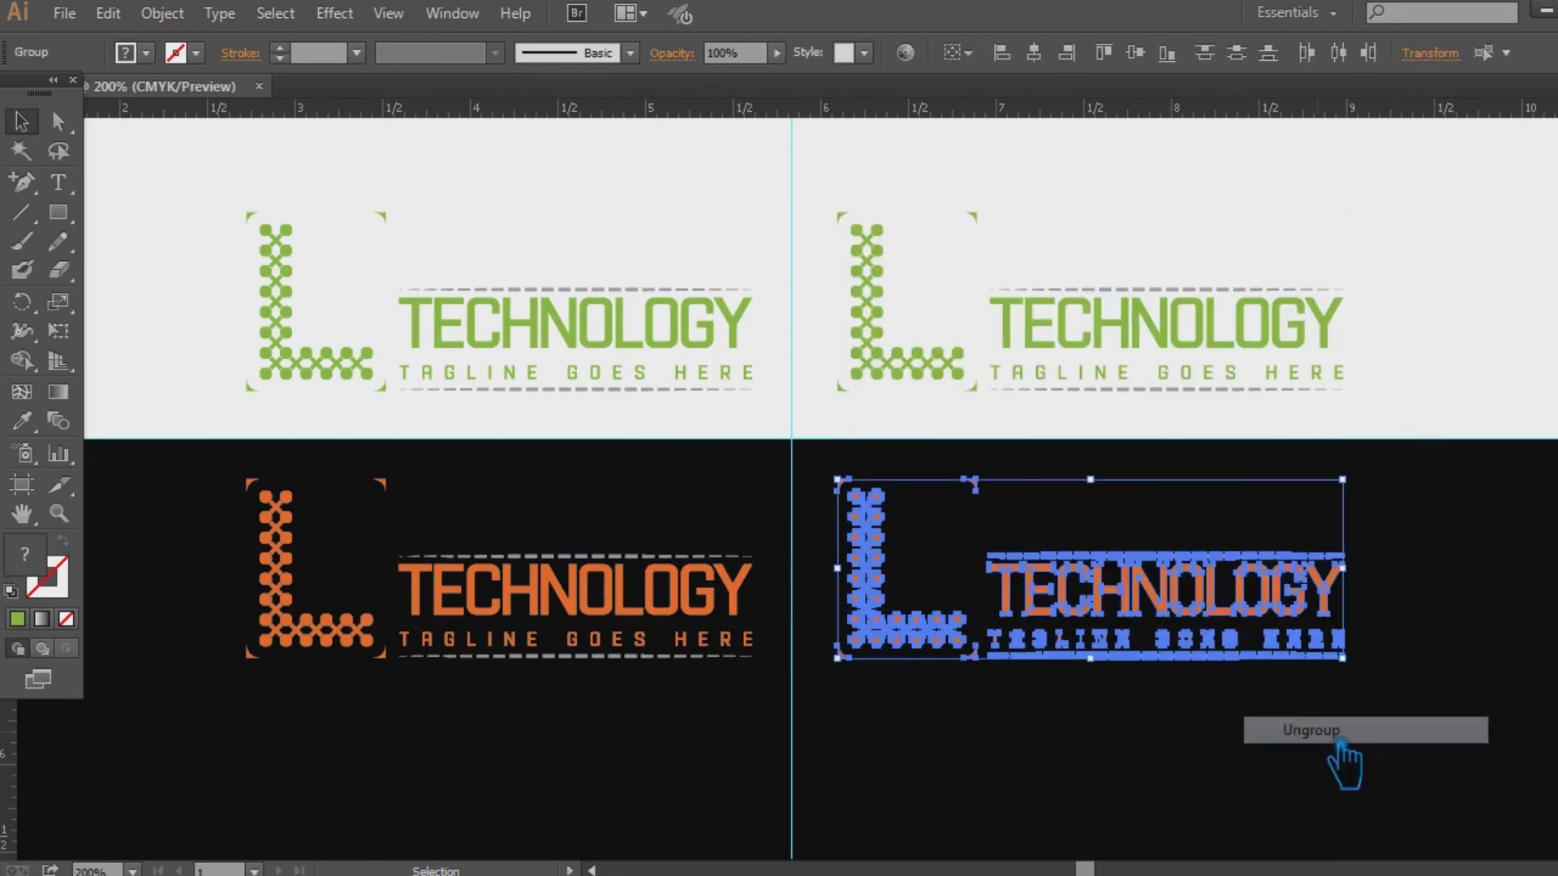
{"action": "left_click", "coordinate": [1363, 727]}
{"action": "left_click", "coordinate": [1420, 674]}
{"action": "left_click", "coordinate": [882, 588]}
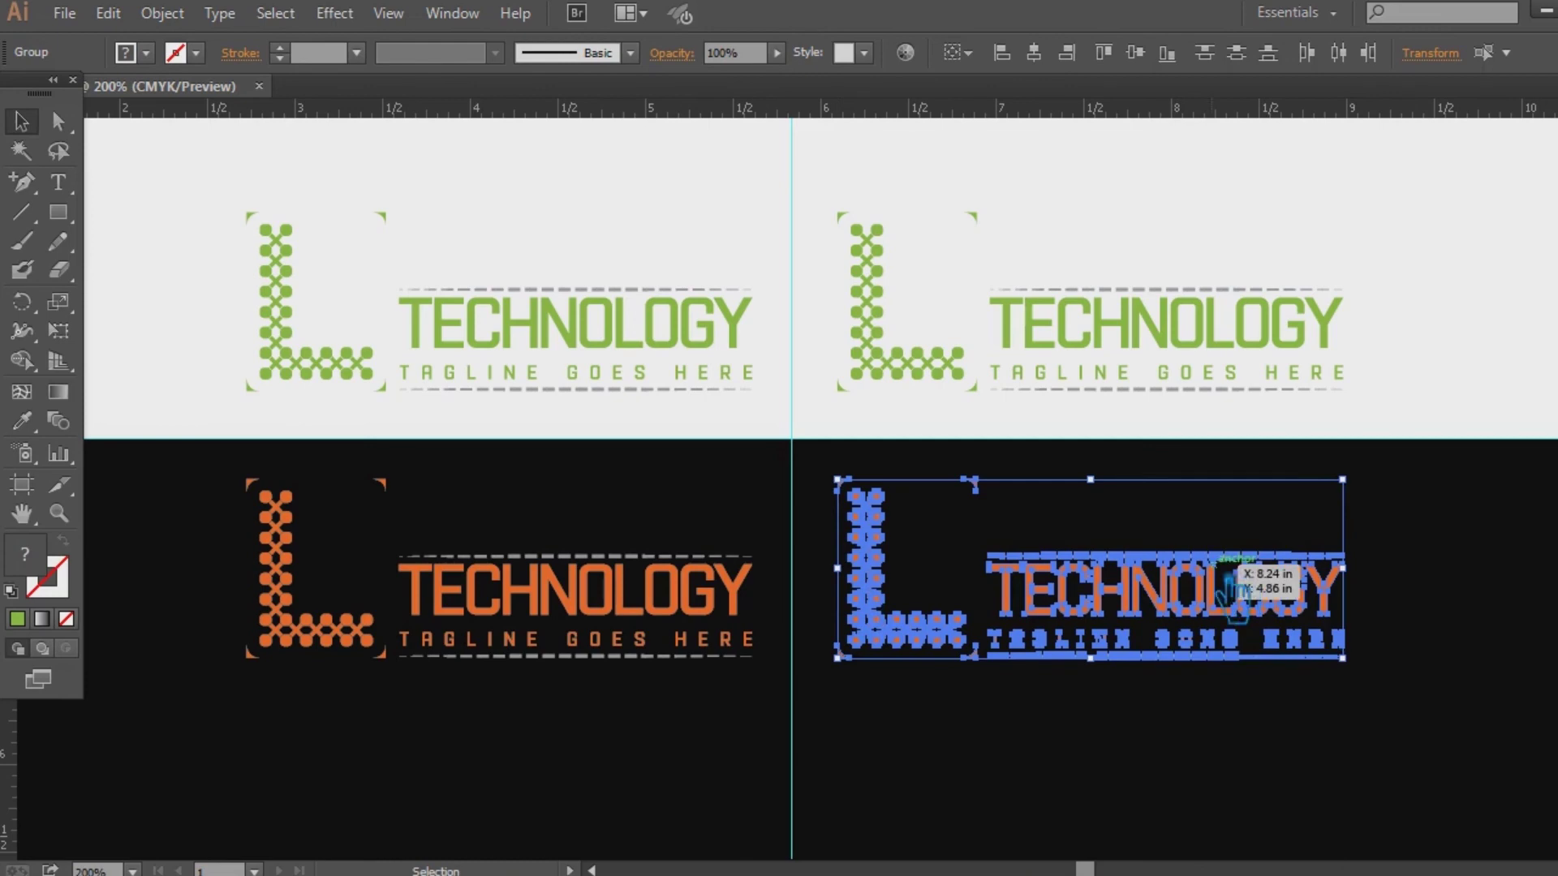
{"action": "left_click", "coordinate": [1187, 585]}
{"action": "right_click", "coordinate": [1226, 559]}
{"action": "left_click", "coordinate": [1331, 704]}
{"action": "left_click", "coordinate": [1446, 643]}
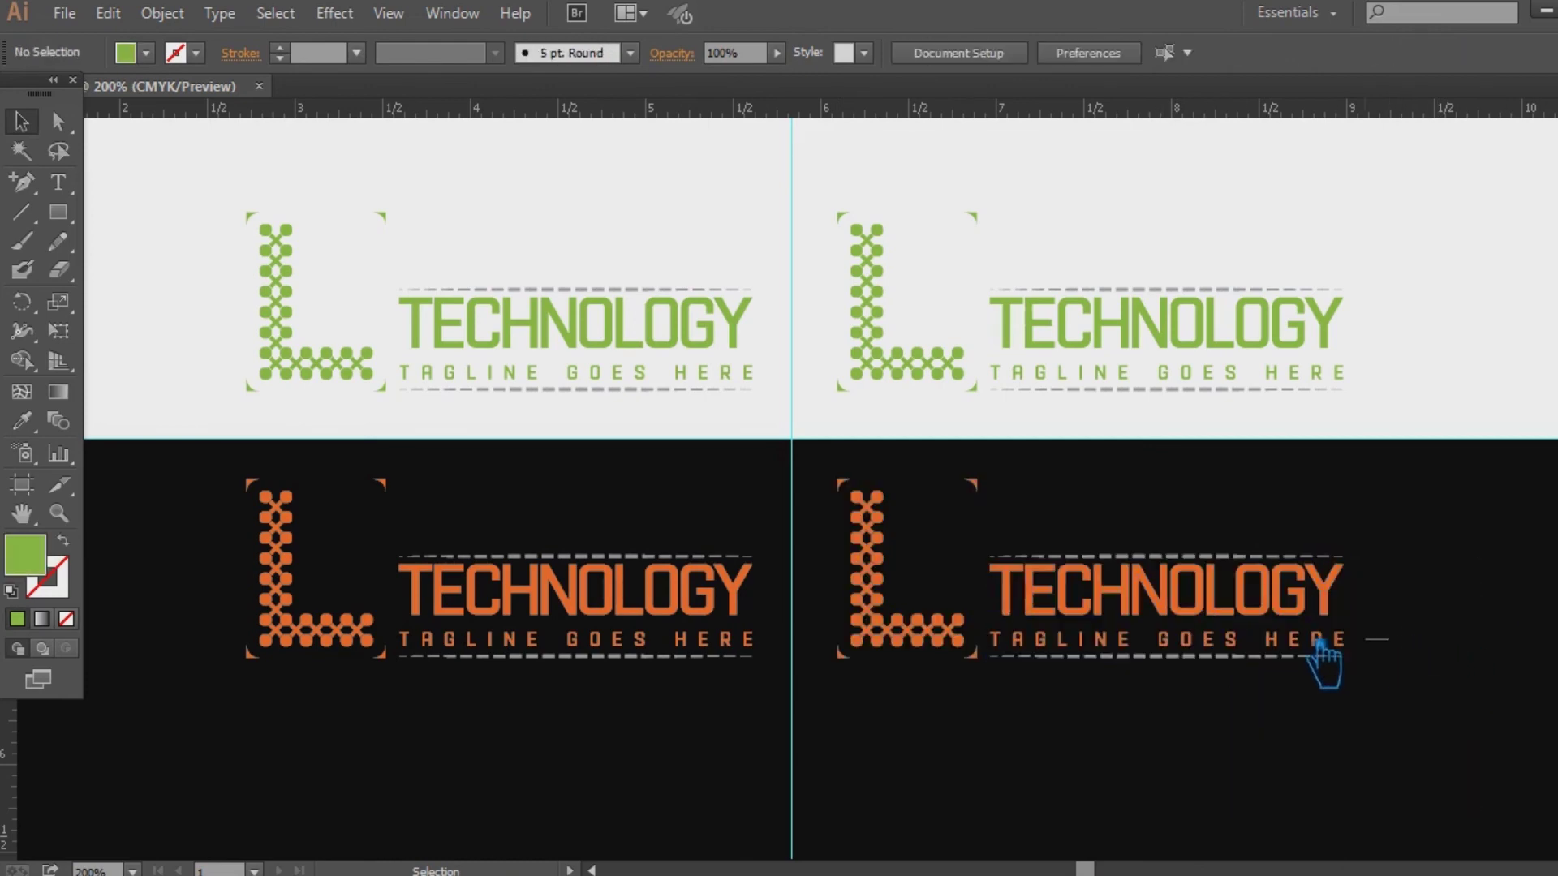
Step: Recolour the lower-right logo's L mark and text off-white
{"action": "left_click", "coordinate": [893, 611]}
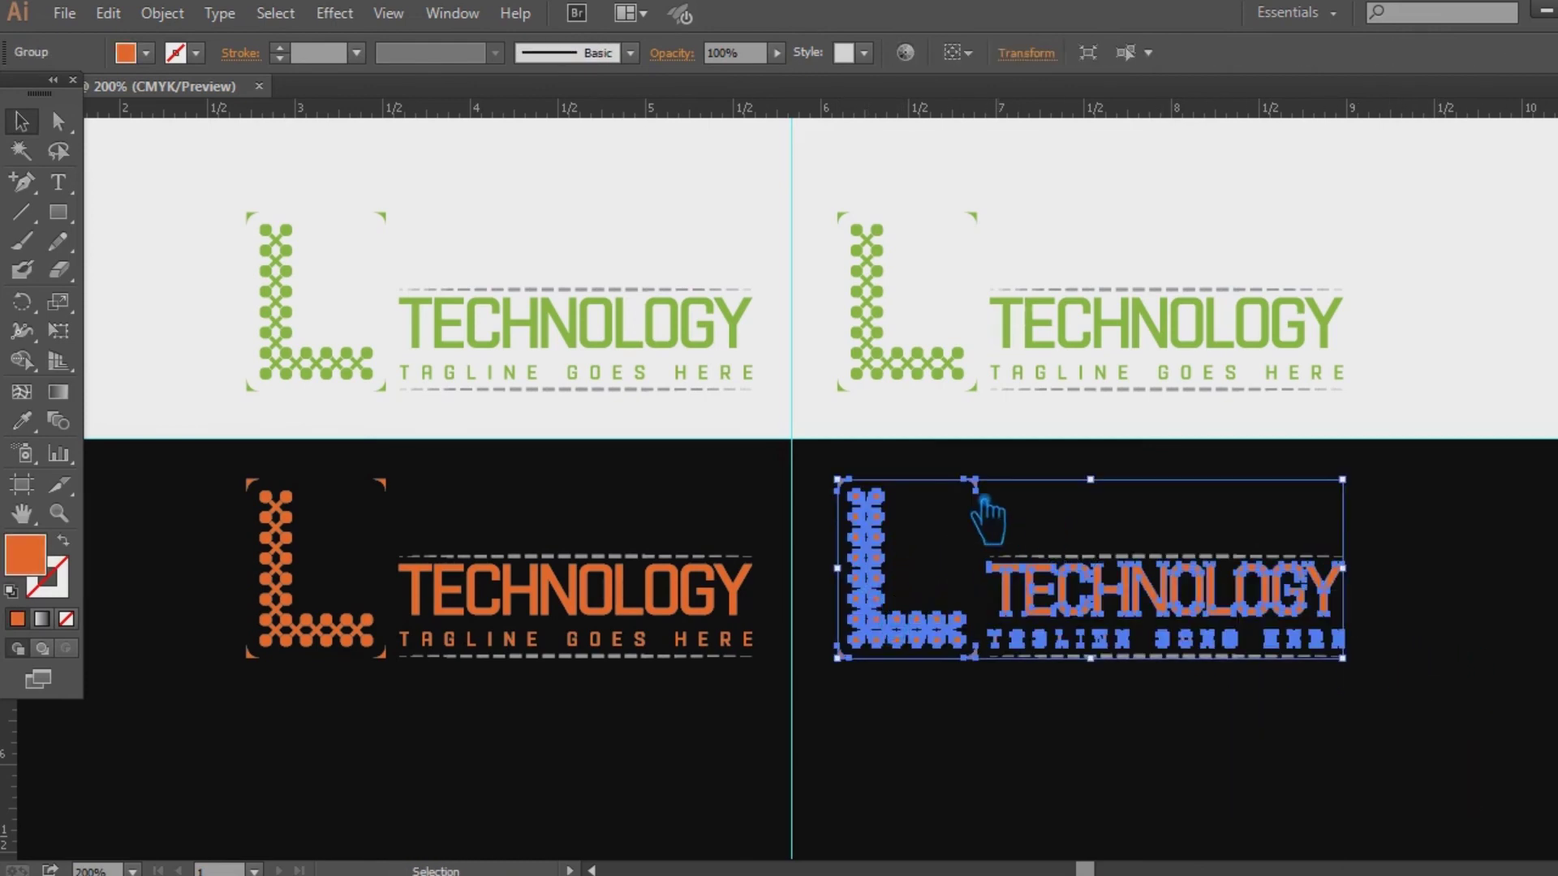
{"action": "double_click", "coordinate": [38, 570]}
{"action": "left_click", "coordinate": [909, 199]}
{"action": "left_click", "coordinate": [1459, 187]}
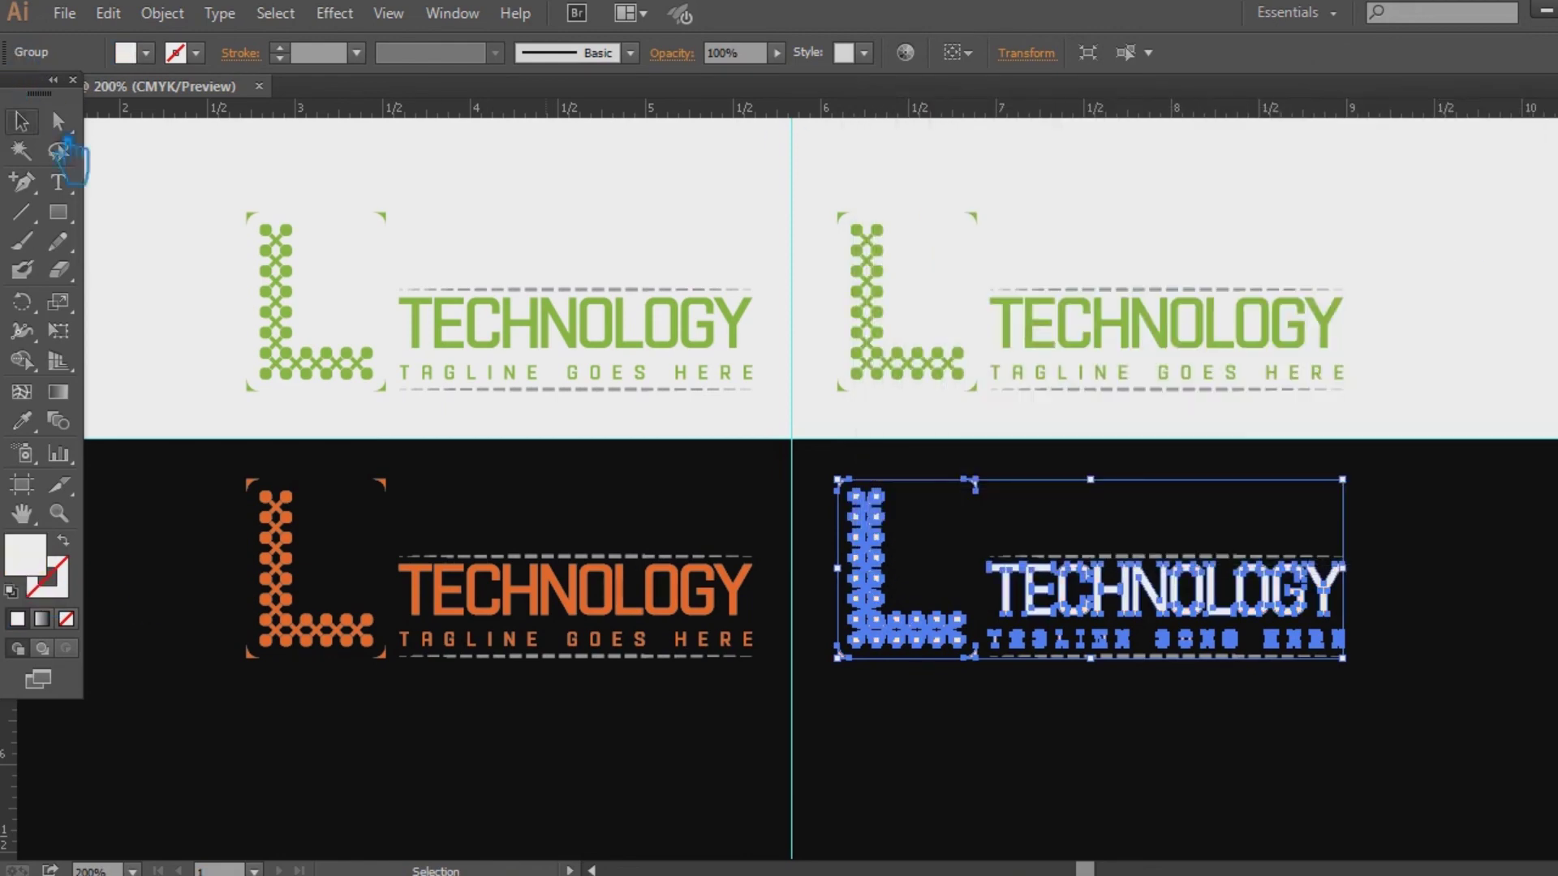
{"action": "left_click", "coordinate": [1115, 732]}
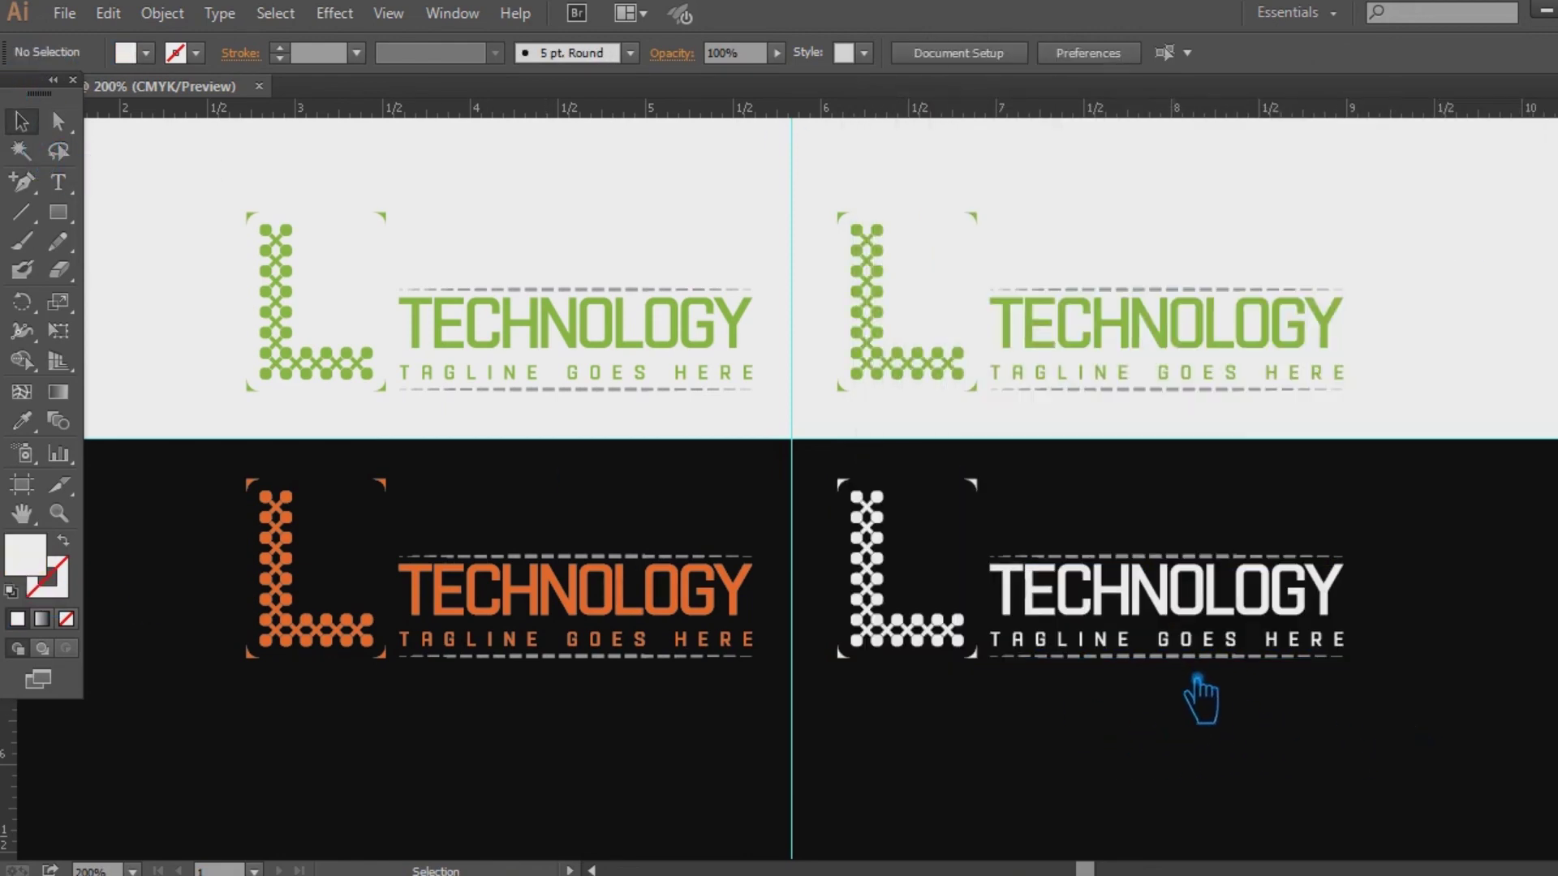
Step: Fill the white logo's dashed lines with dark grey #191919
{"action": "left_click", "coordinate": [1196, 670]}
{"action": "double_click", "coordinate": [31, 591]}
{"action": "left_click", "coordinate": [886, 467]}
{"action": "left_click", "coordinate": [1524, 188]}
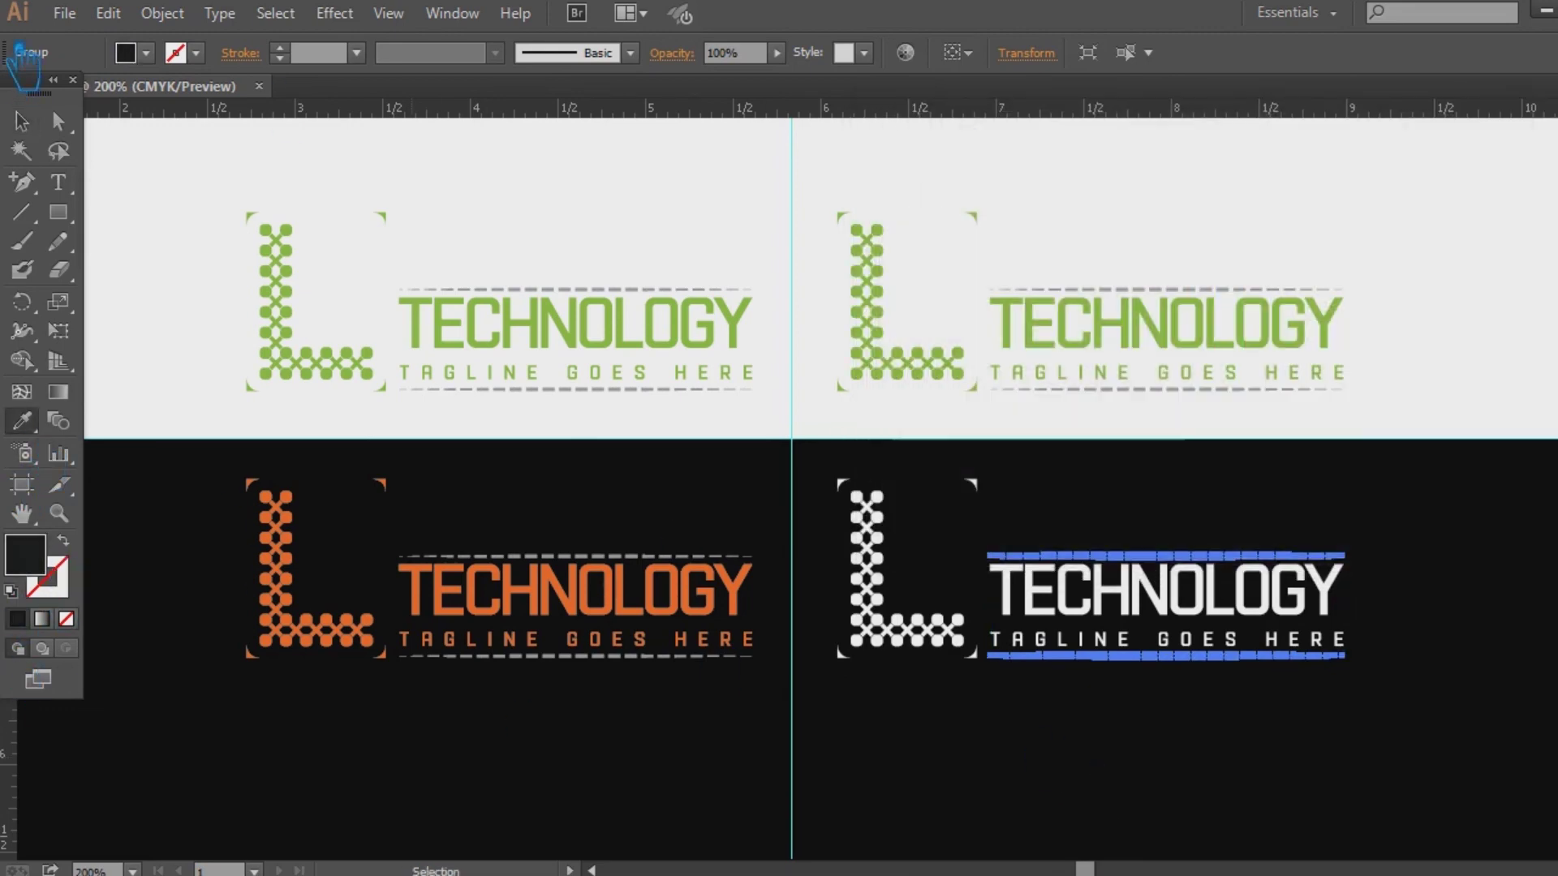
{"action": "left_click", "coordinate": [1074, 795]}
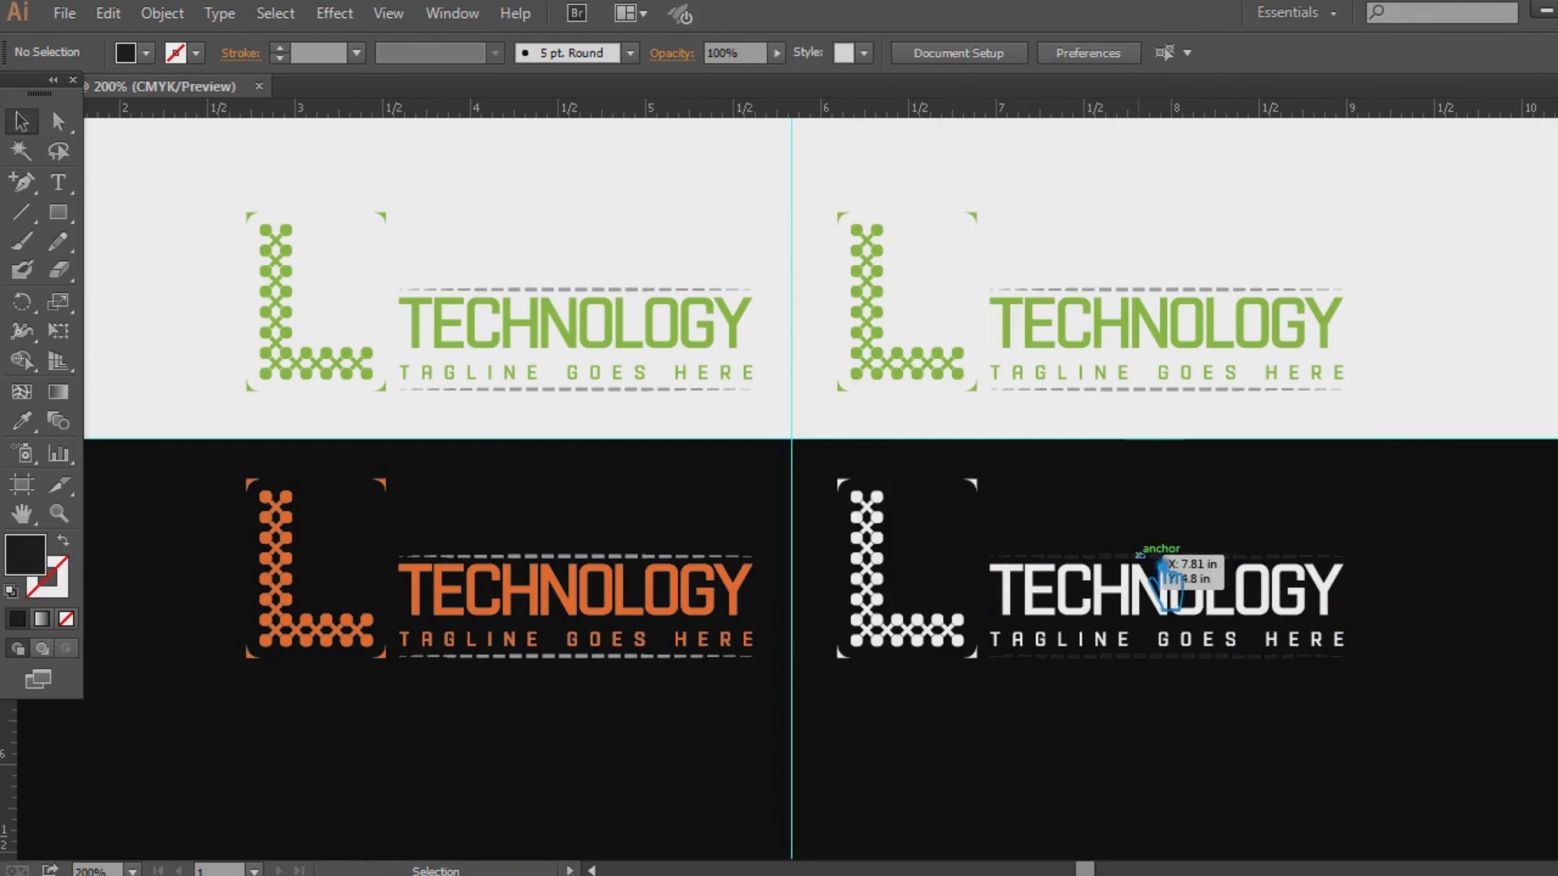
{"action": "left_click", "coordinate": [1169, 585]}
{"action": "double_click", "coordinate": [29, 556]}
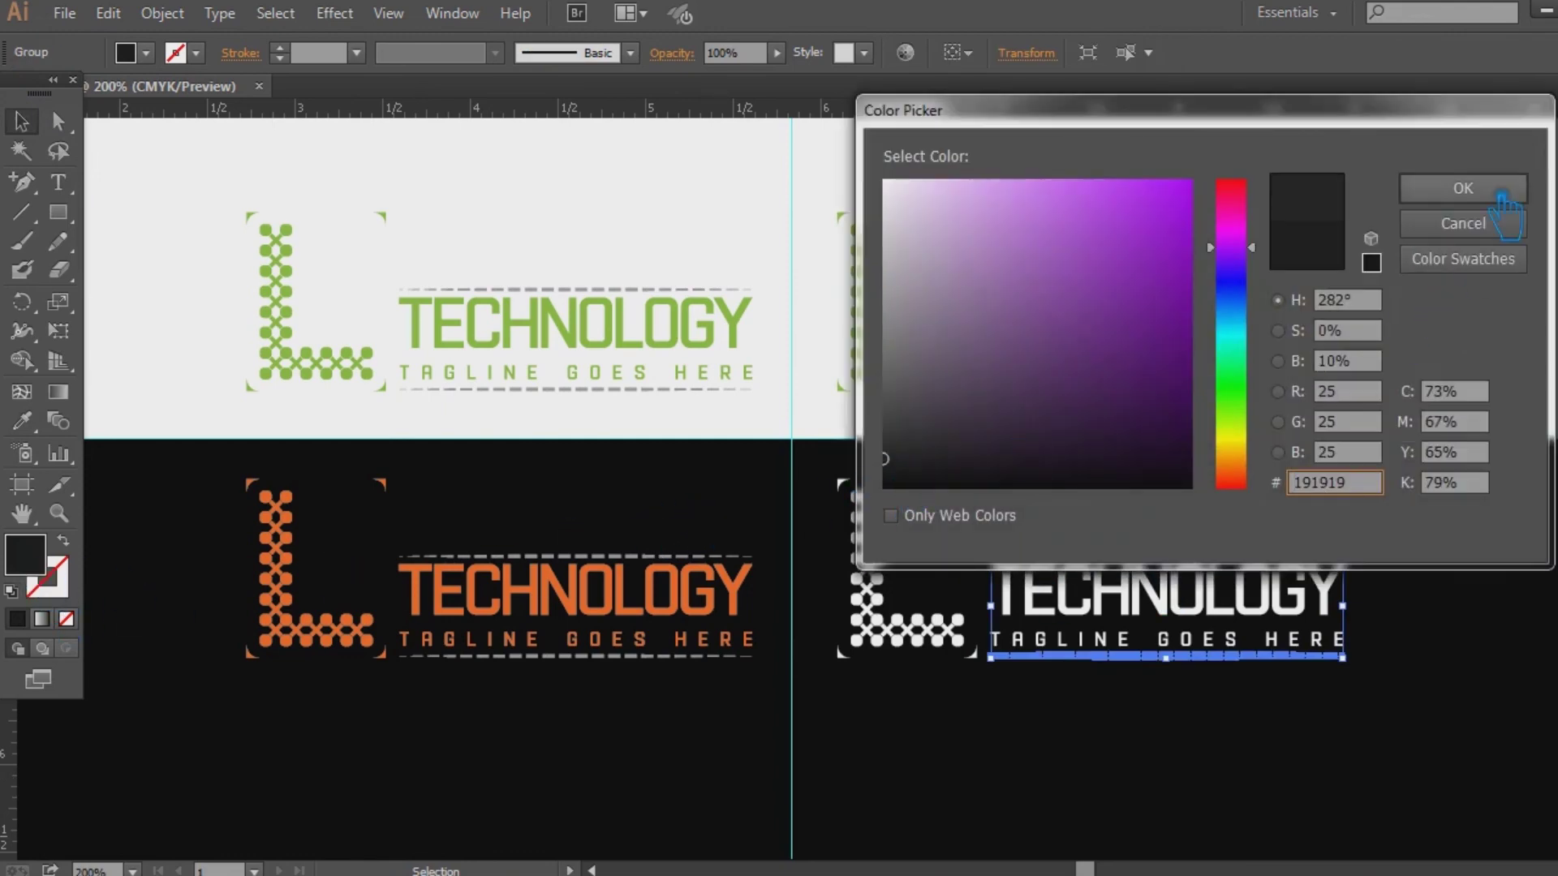
{"action": "key", "text": "Return"}
{"action": "left_click", "coordinate": [1516, 663]}
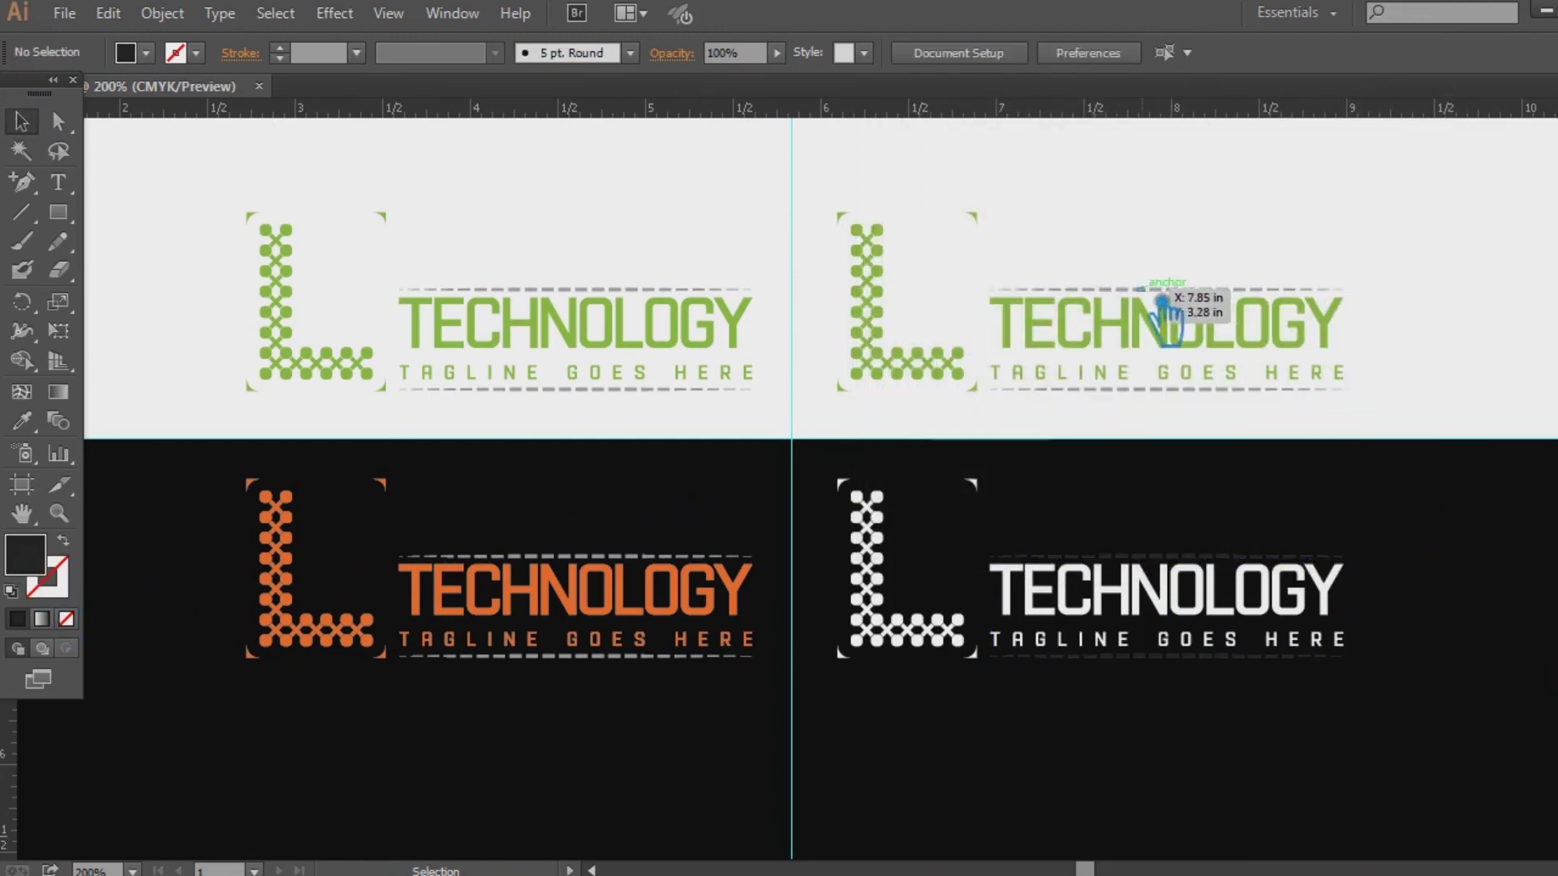
Step: Ungroup the upper-right logo and group its text with the L mark, without the dashed lines
{"action": "left_click", "coordinate": [1151, 330]}
{"action": "right_click", "coordinate": [1138, 328]}
{"action": "left_click", "coordinate": [1205, 471]}
{"action": "left_click", "coordinate": [1497, 347]}
{"action": "left_click", "coordinate": [1277, 344]}
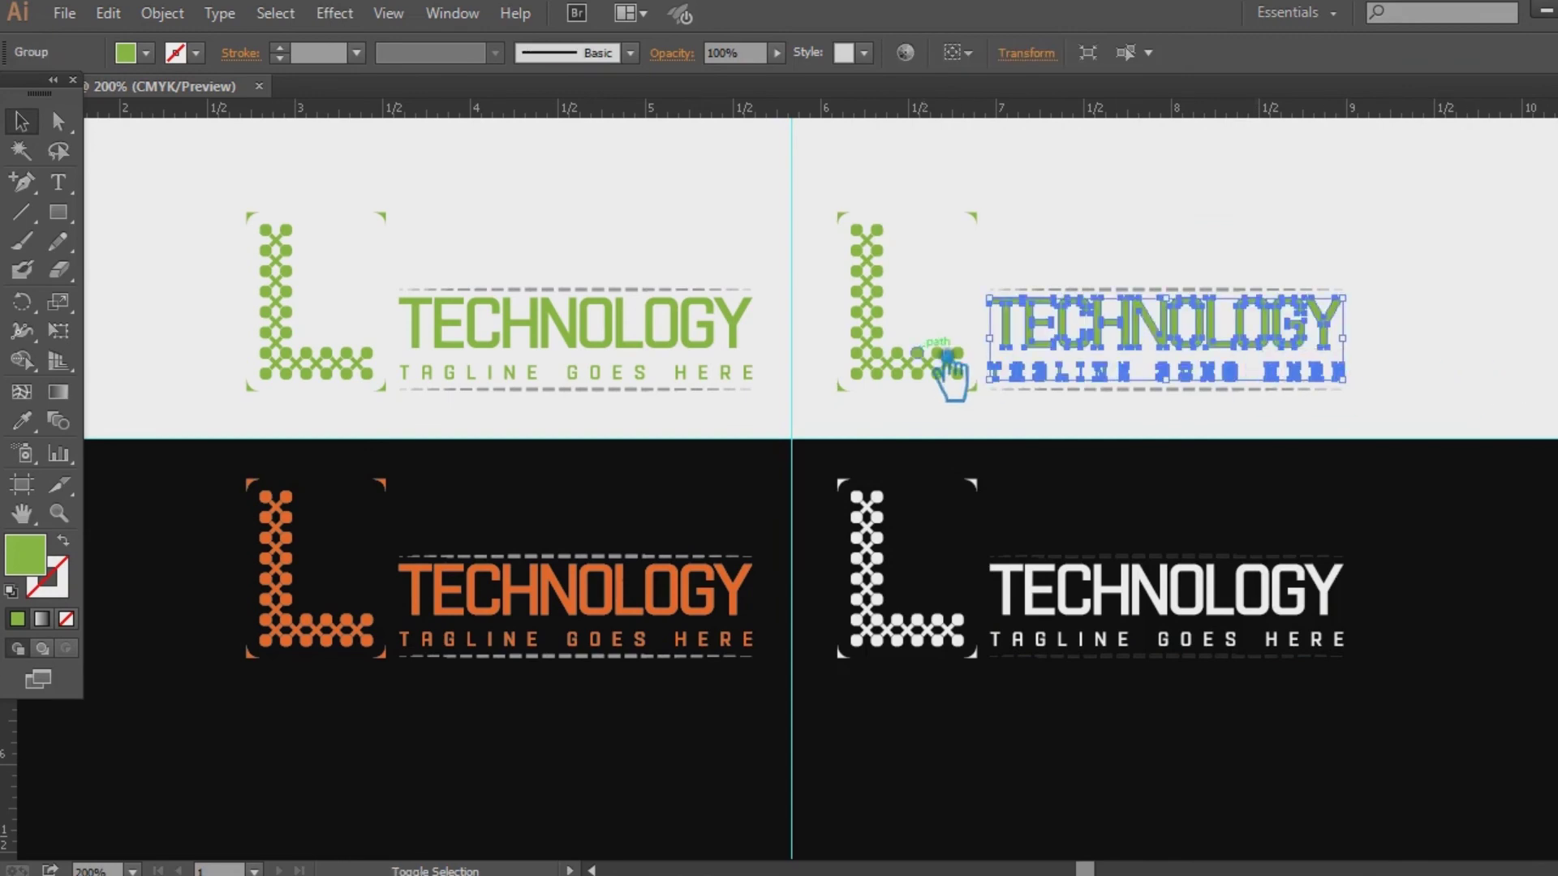
{"action": "left_click", "coordinate": [946, 362], "text": "shift"}
{"action": "key", "text": "ctrl+g"}
Step: Recolour the upper-right L mark and text golden tan, starting from the orange sampled from the lower-left logo
{"action": "left_click", "coordinate": [24, 422]}
{"action": "left_click", "coordinate": [302, 604]}
{"action": "double_click", "coordinate": [25, 556]}
{"action": "left_click", "coordinate": [1242, 457]}
{"action": "left_click_drag", "start_coordinate": [1124, 264], "coordinate": [1091, 233]}
{"action": "left_click", "coordinate": [1466, 191]}
{"action": "left_click", "coordinate": [24, 122]}
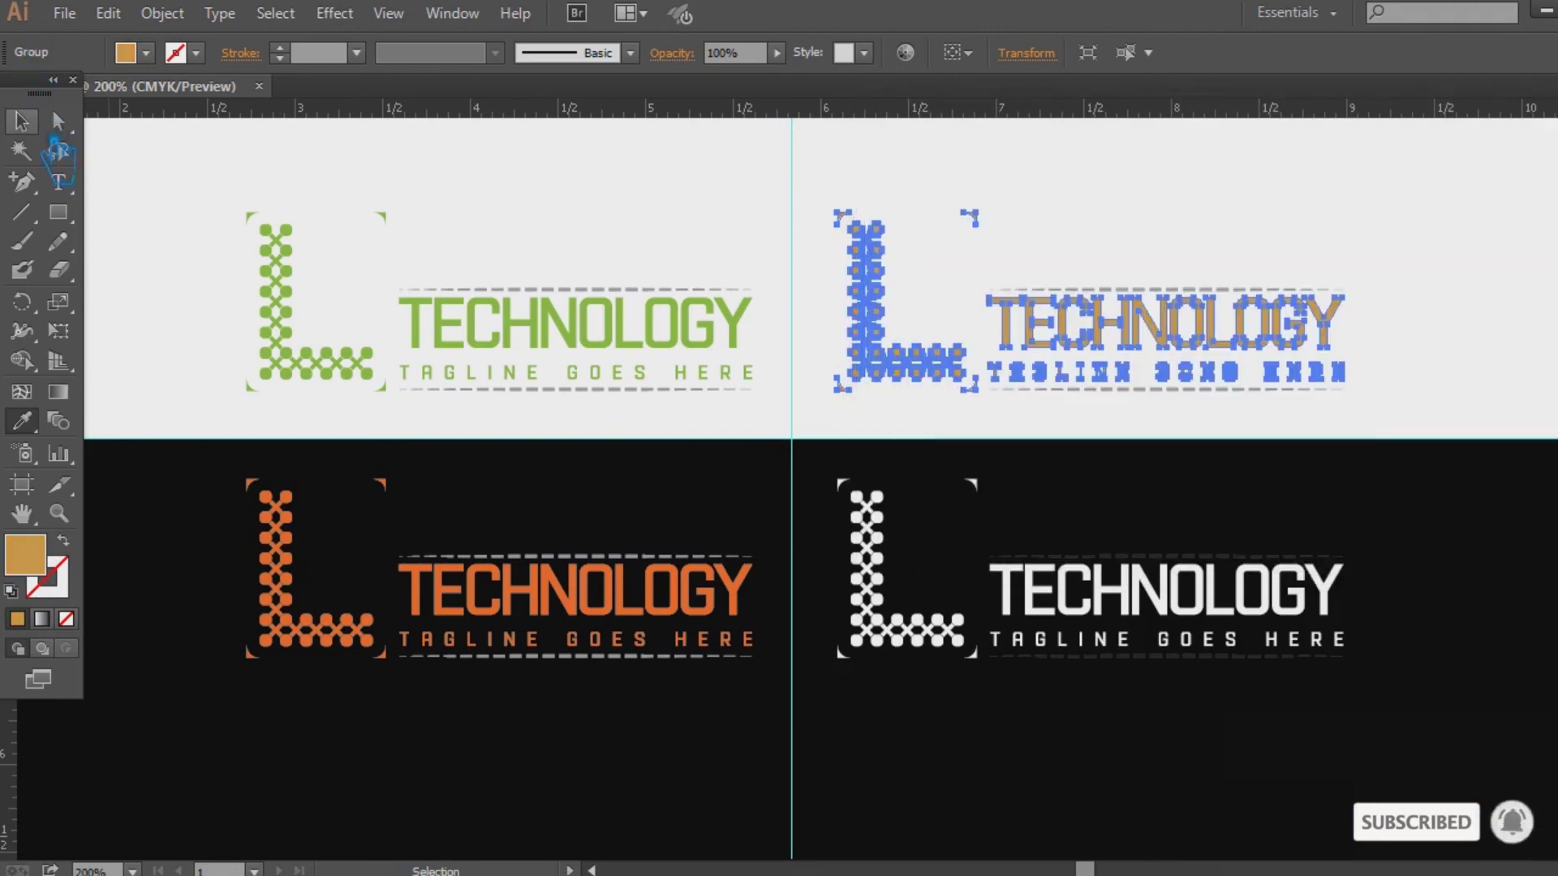
{"action": "left_click", "coordinate": [625, 174]}
Step: Change the golden logo's dashed lines to a lighter grey
{"action": "left_click", "coordinate": [1208, 366]}
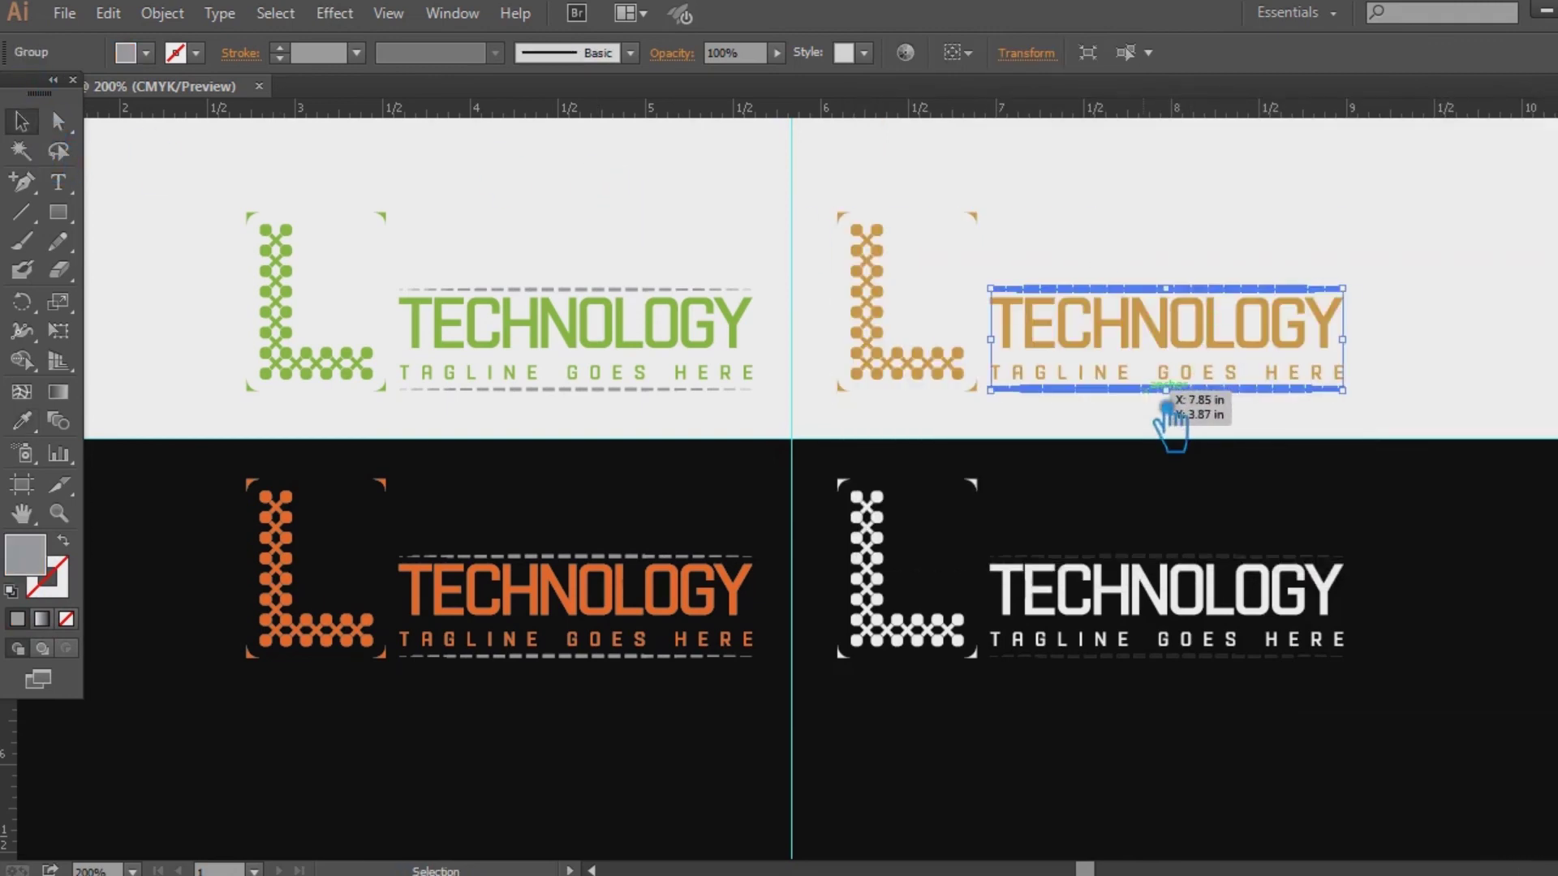
{"action": "double_click", "coordinate": [56, 575]}
{"action": "left_click", "coordinate": [911, 319]}
{"action": "left_click", "coordinate": [1465, 191]}
{"action": "left_click", "coordinate": [1461, 233]}
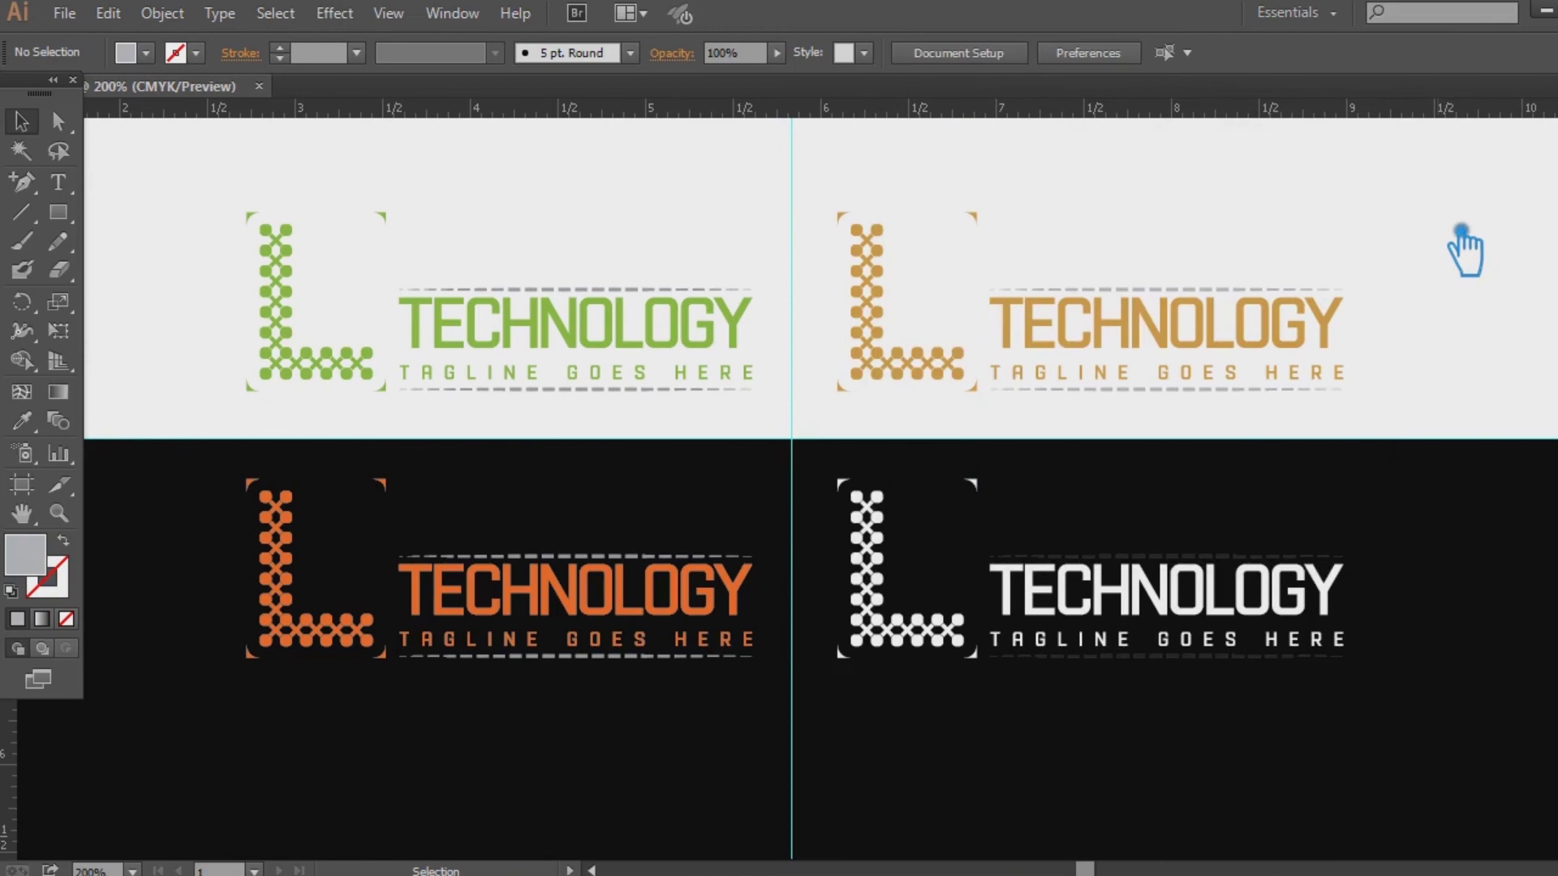
Step: Ungroup the left pair of logos, then select the golden logo's L mark and text
{"action": "left_click", "coordinate": [641, 294]}
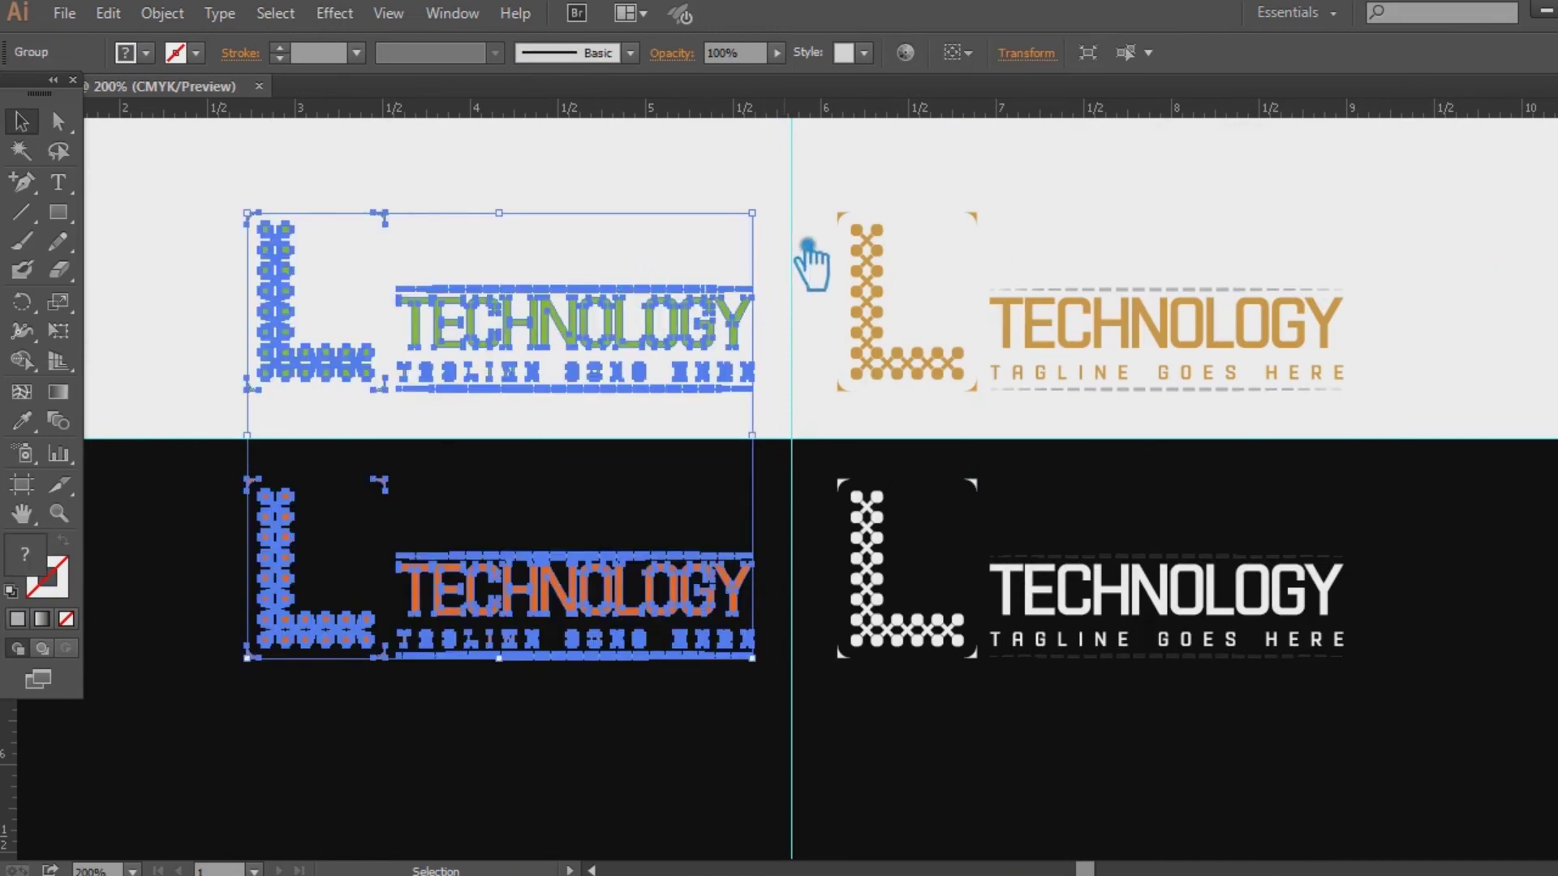
{"action": "left_click", "coordinate": [808, 243]}
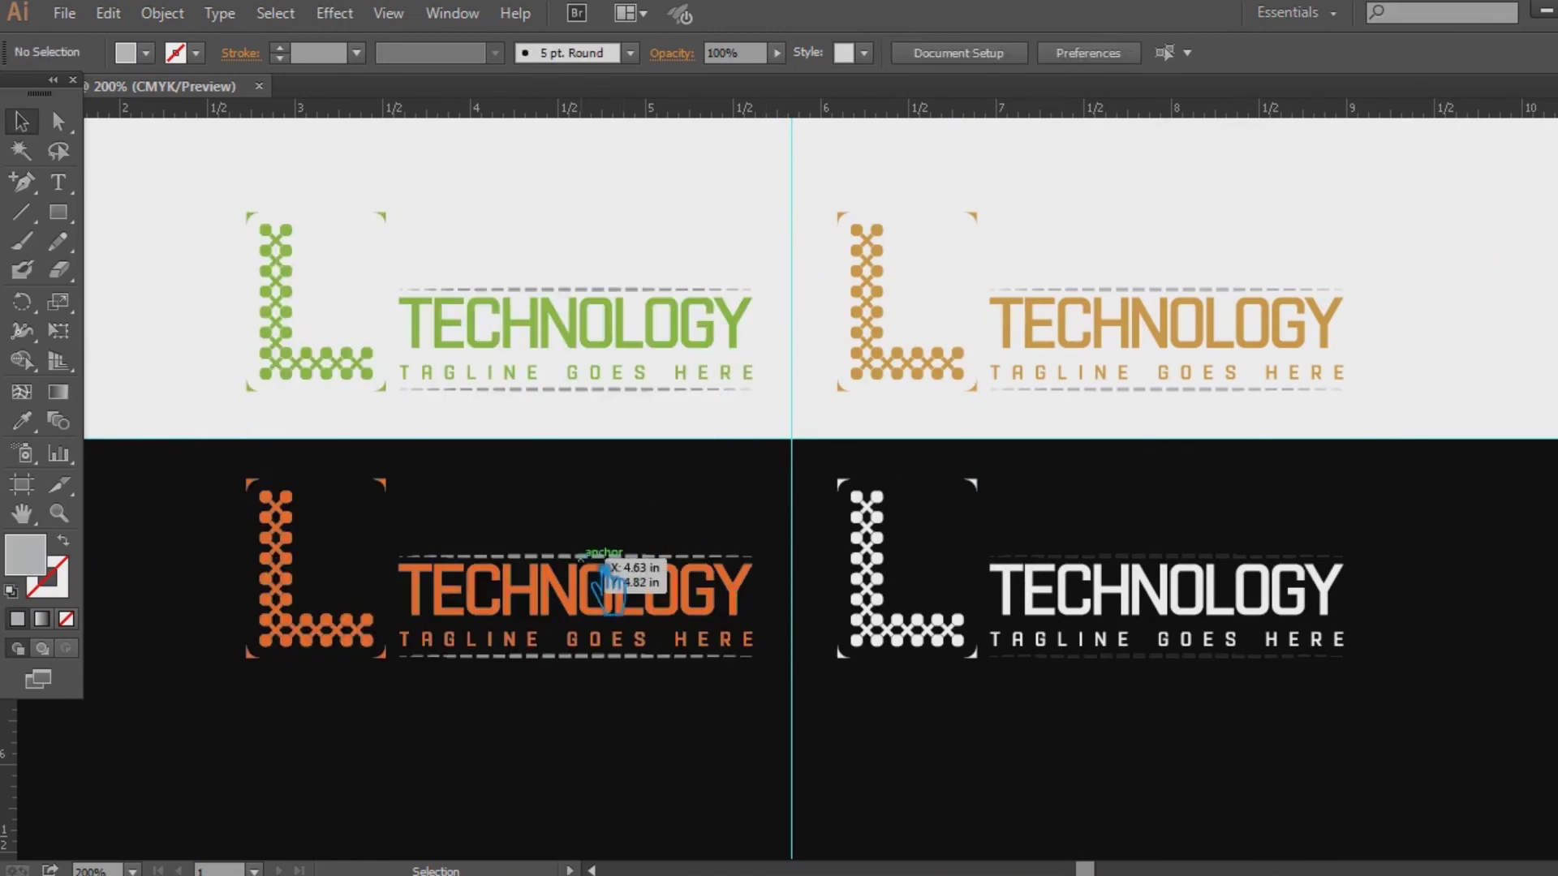
{"action": "right_click", "coordinate": [582, 559]}
{"action": "left_click", "coordinate": [665, 702]}
{"action": "left_click", "coordinate": [664, 718]}
{"action": "left_click", "coordinate": [1298, 326]}
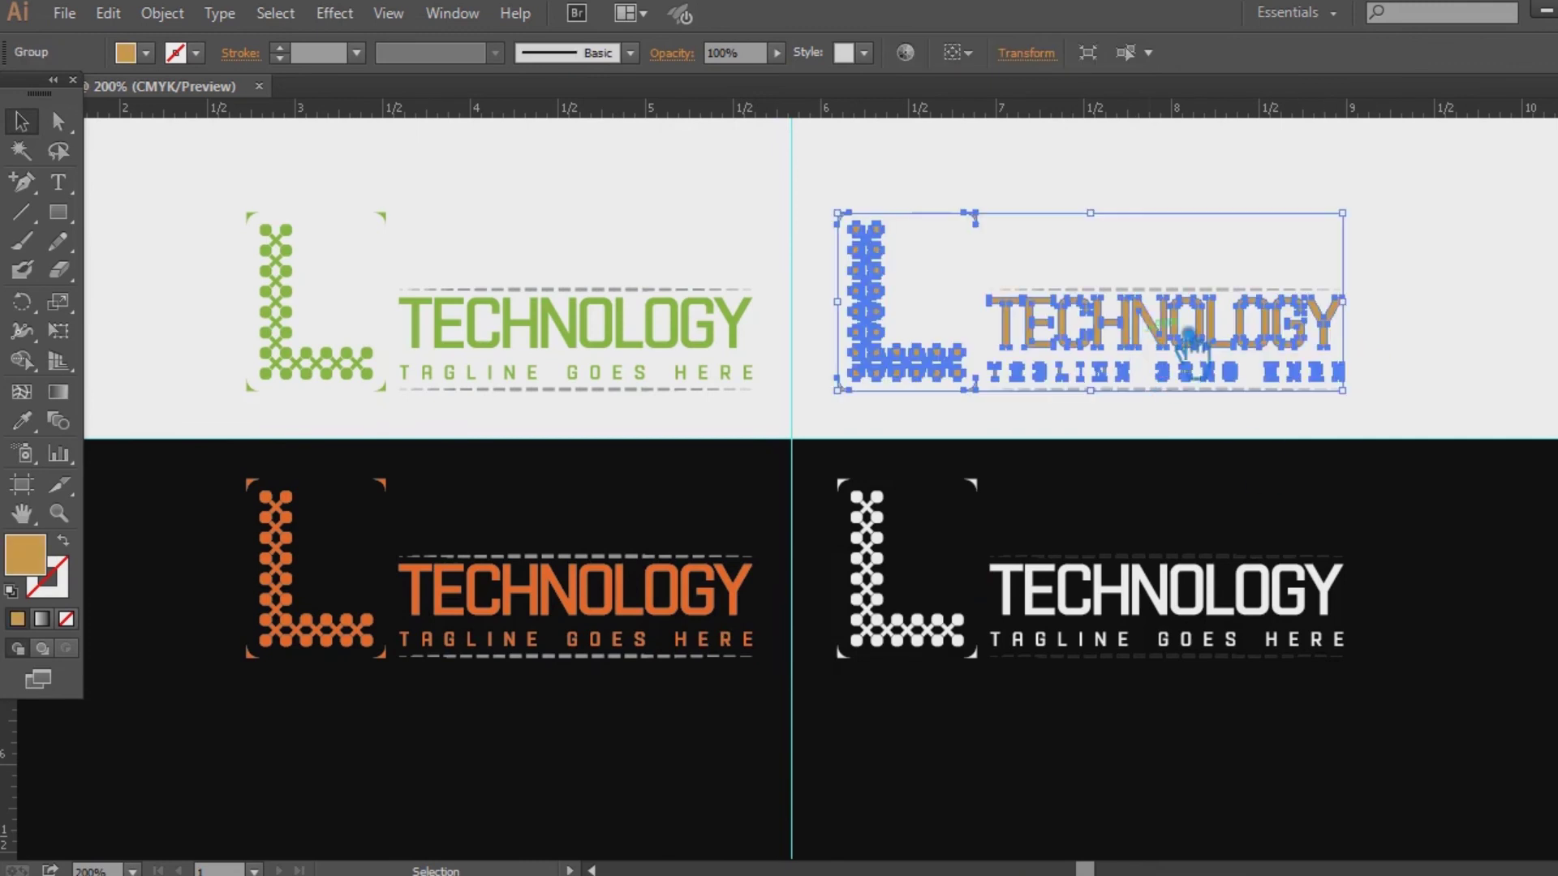